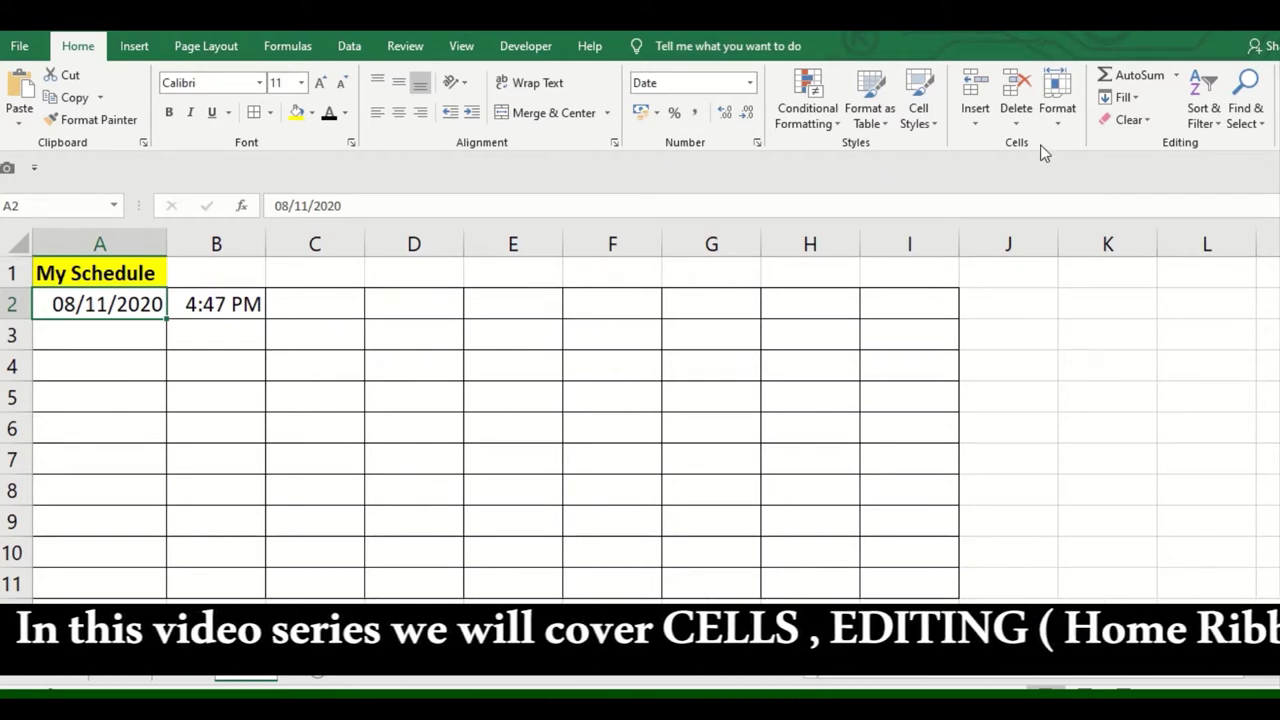
# Select several empty cells in column J beside the schedule.
pyautogui.click(1089, 363)
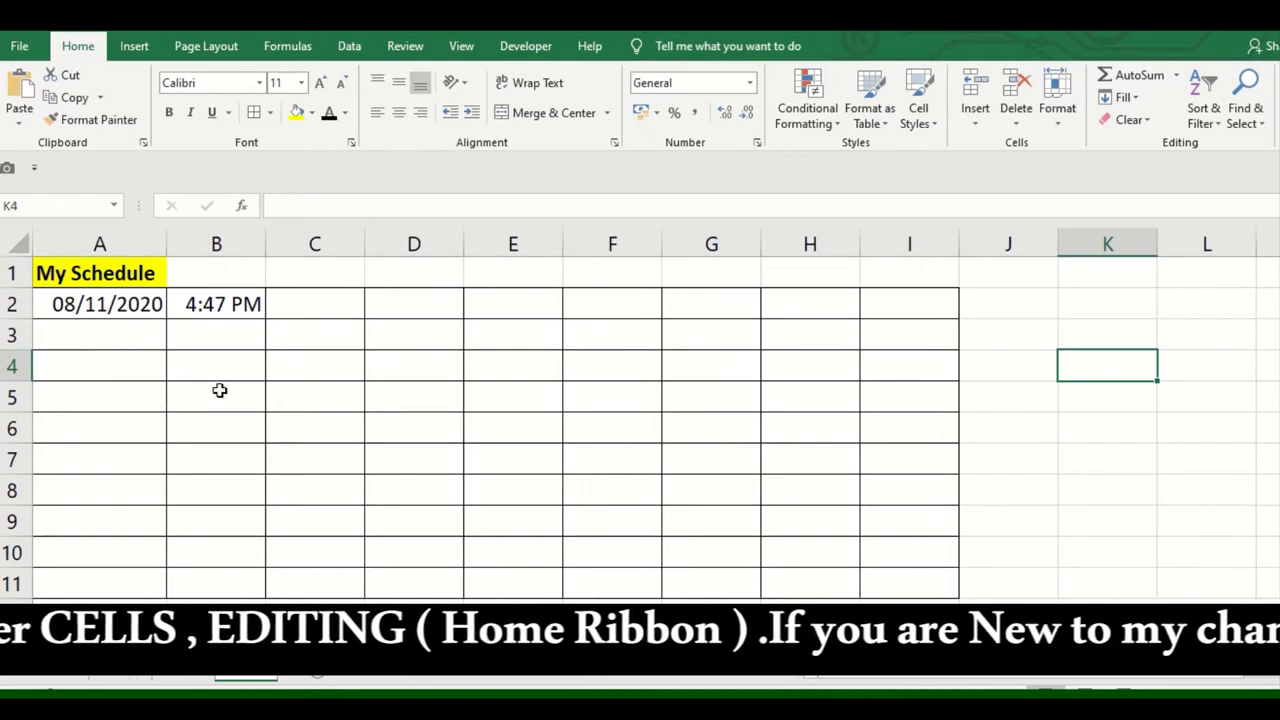
pyautogui.moveTo(810, 397); pyautogui.dragTo(861, 393)
pyautogui.click(966, 480)
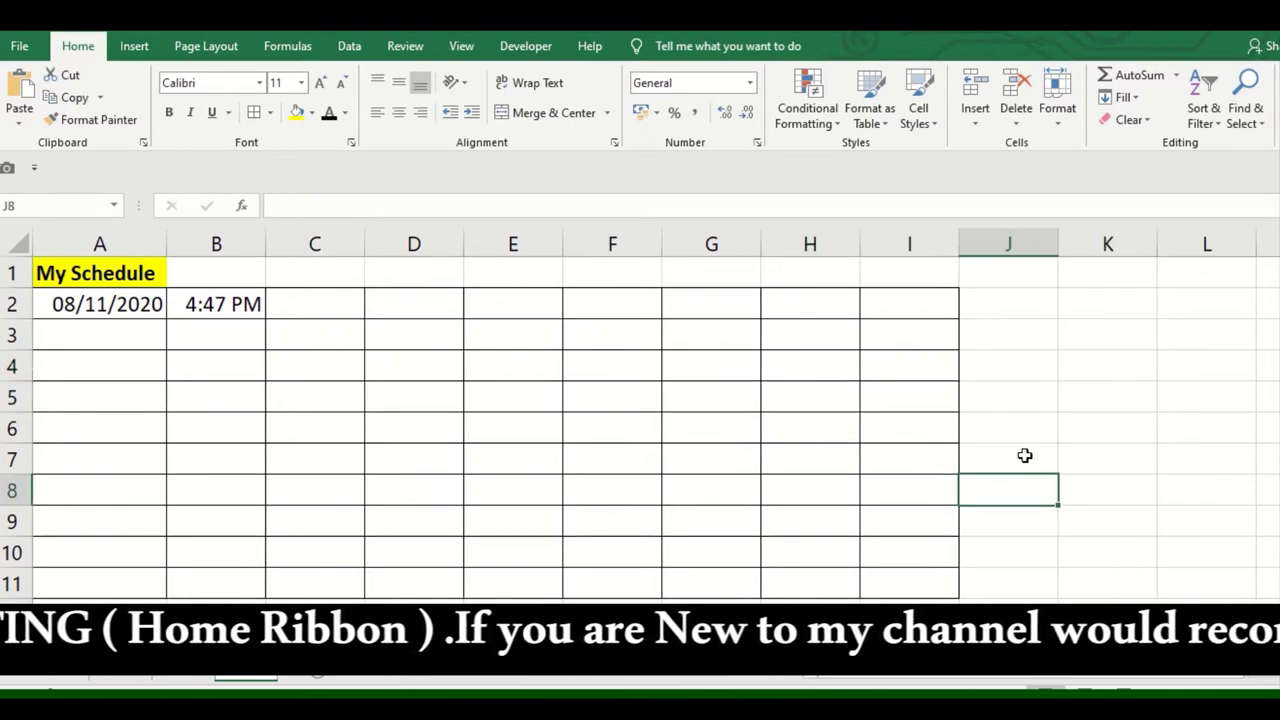
pyautogui.click(1041, 290)
pyautogui.click(1042, 390)
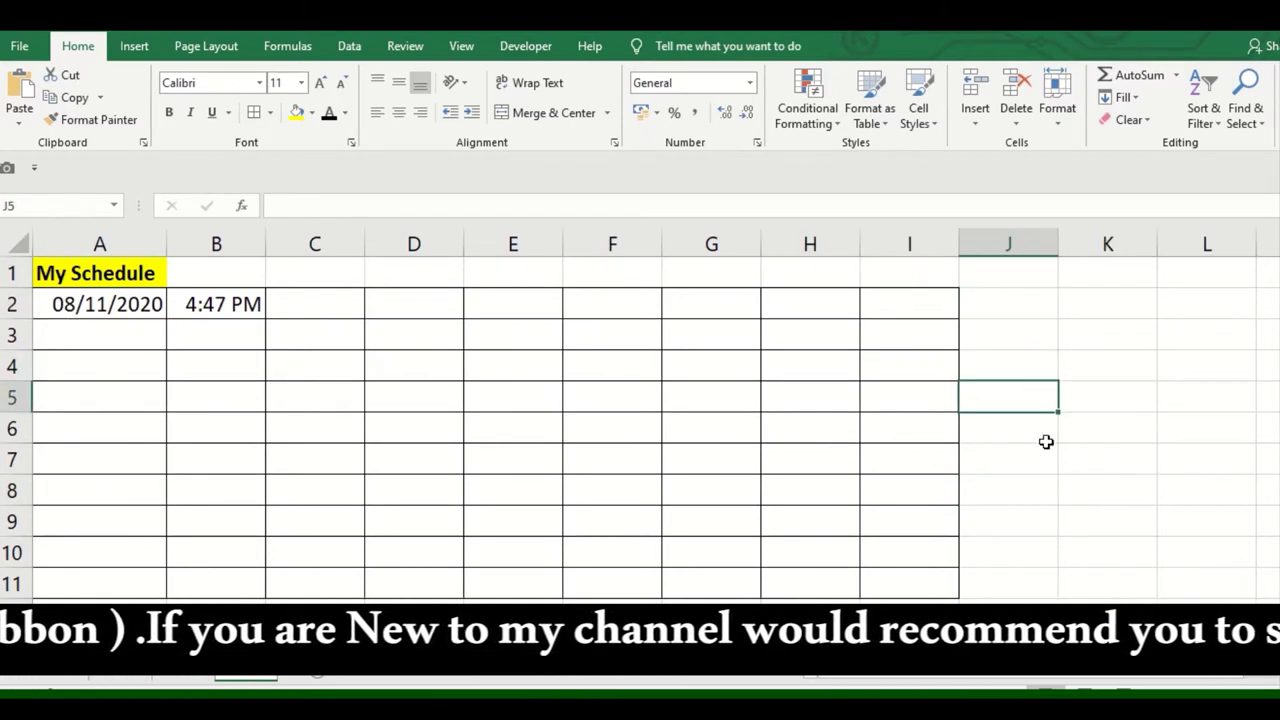
pyautogui.press('Right')
pyautogui.press('Right')
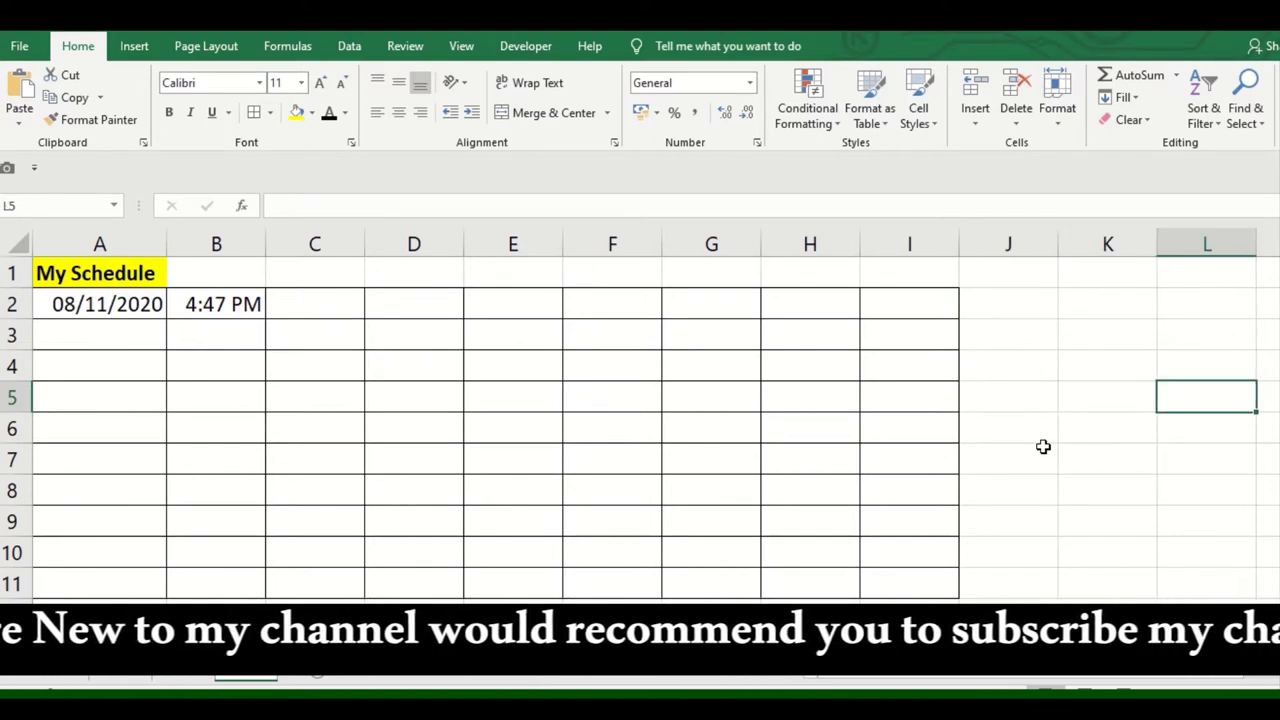
pyautogui.click(1026, 345)
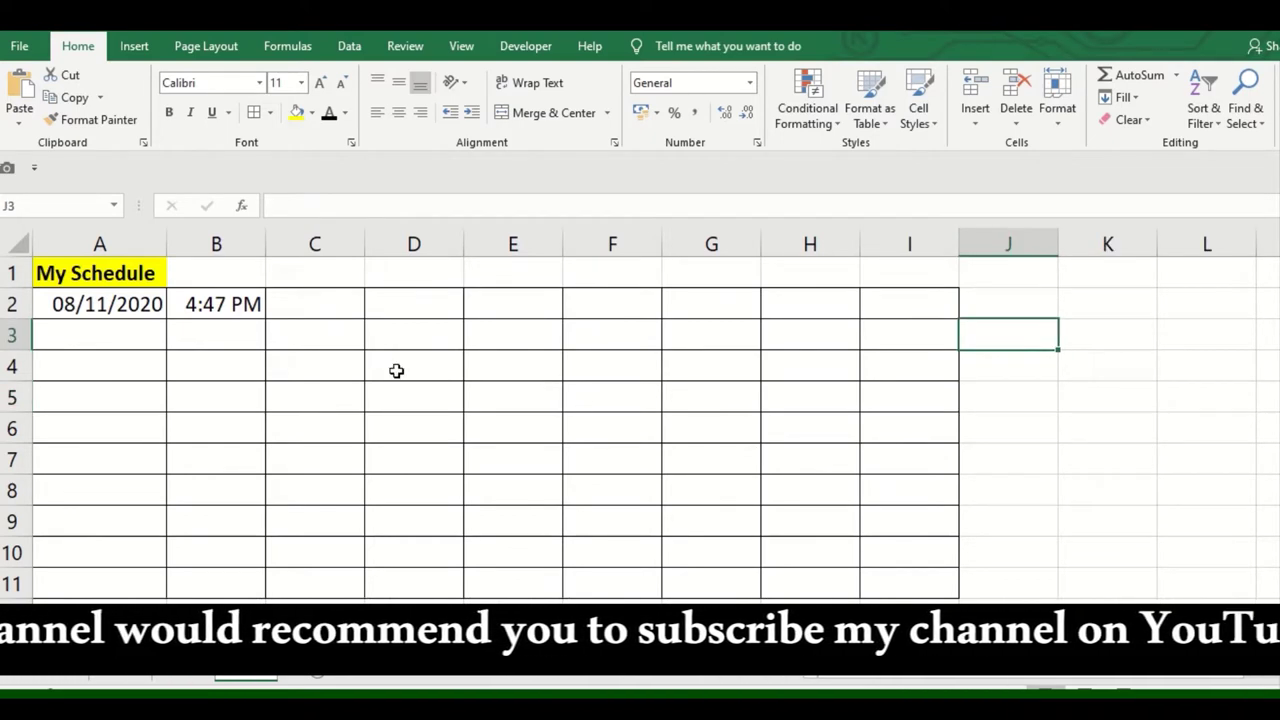
# Fill the dates down column A from A2 to 17/11/2020.
pyautogui.click(117, 272)
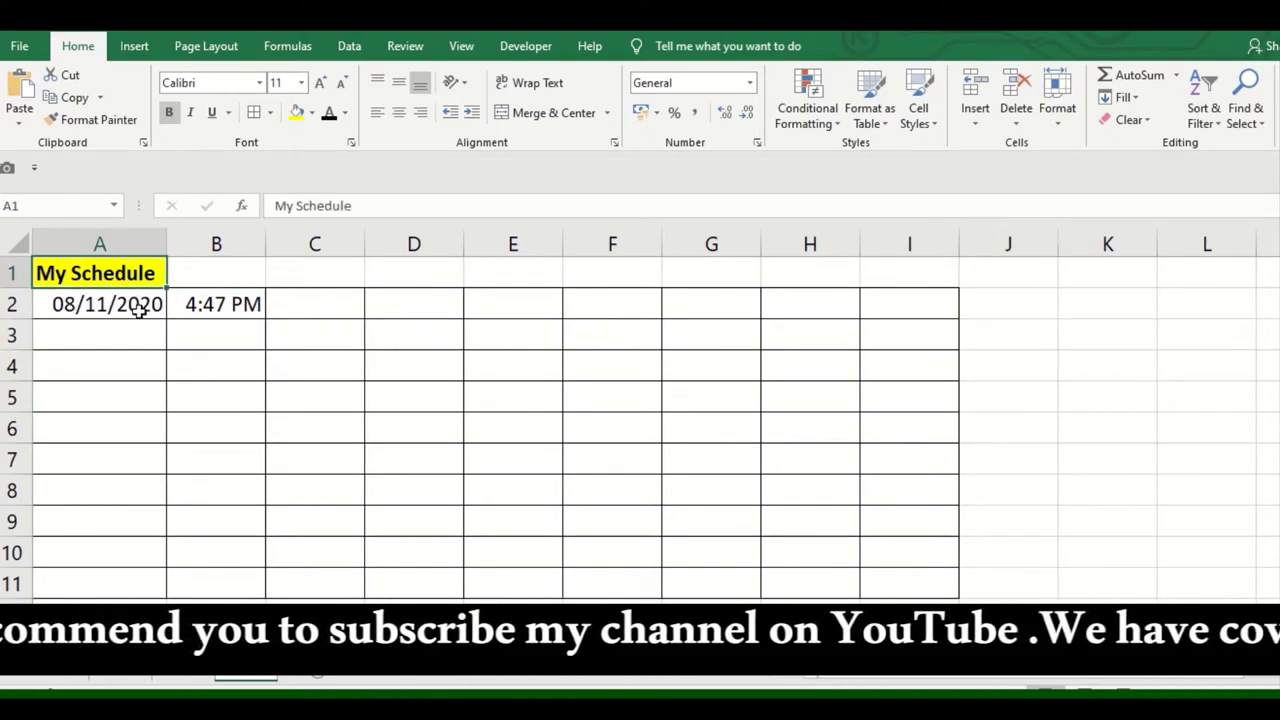
pyautogui.click(139, 308)
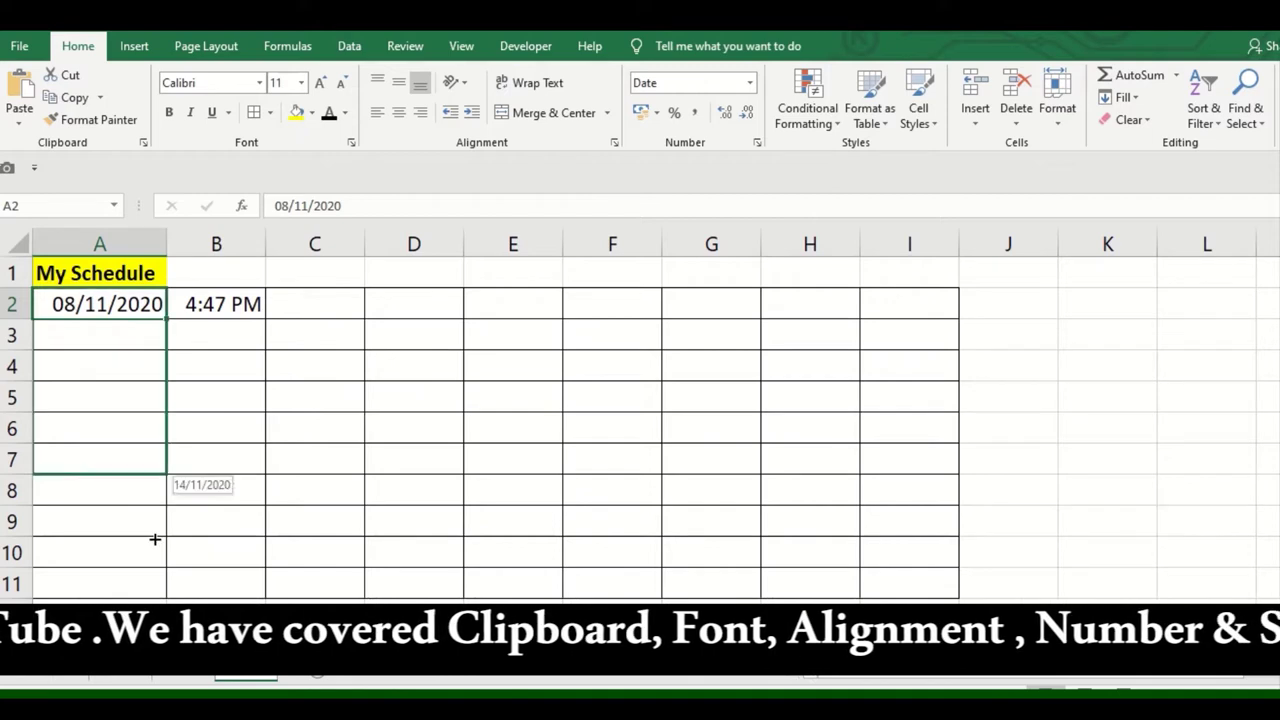
pyautogui.moveTo(168, 320); pyautogui.dragTo(166, 592)
# Fill the hourly times across row 2 from 4:47 PM up to 11:47 PM.
pyautogui.click(252, 305)
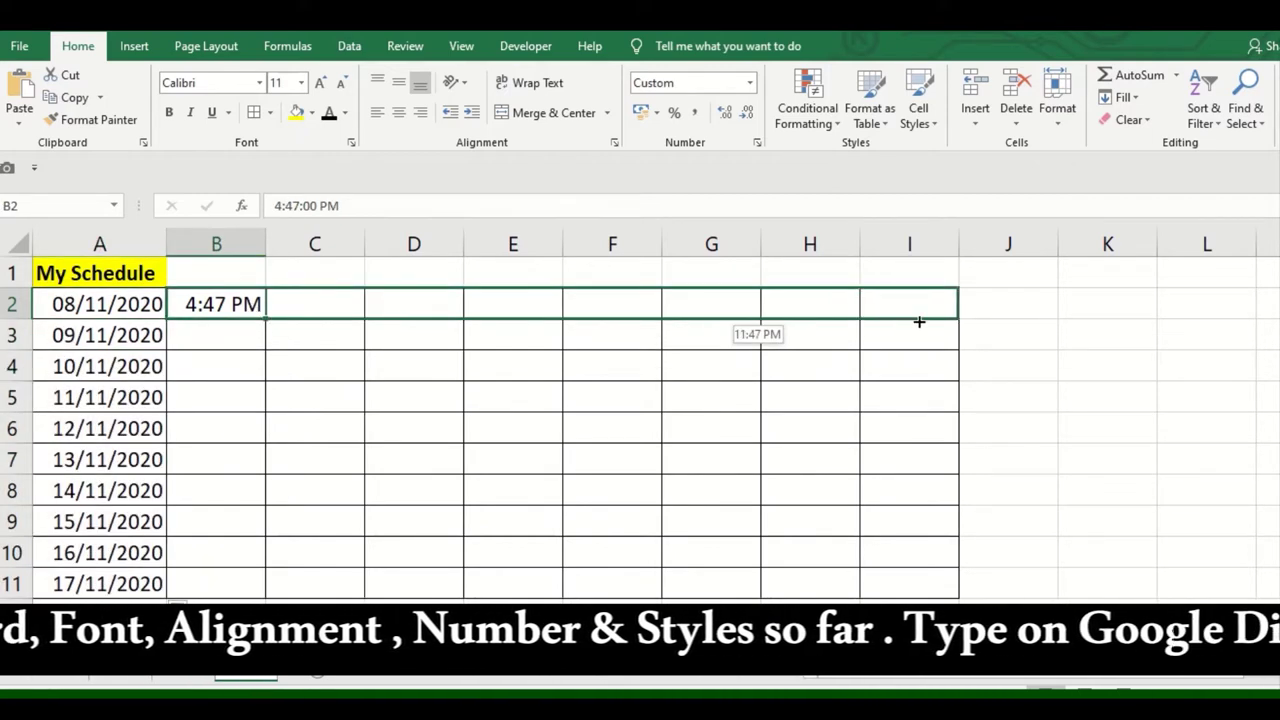
pyautogui.moveTo(269, 321); pyautogui.dragTo(850, 320)
pyautogui.click(768, 397)
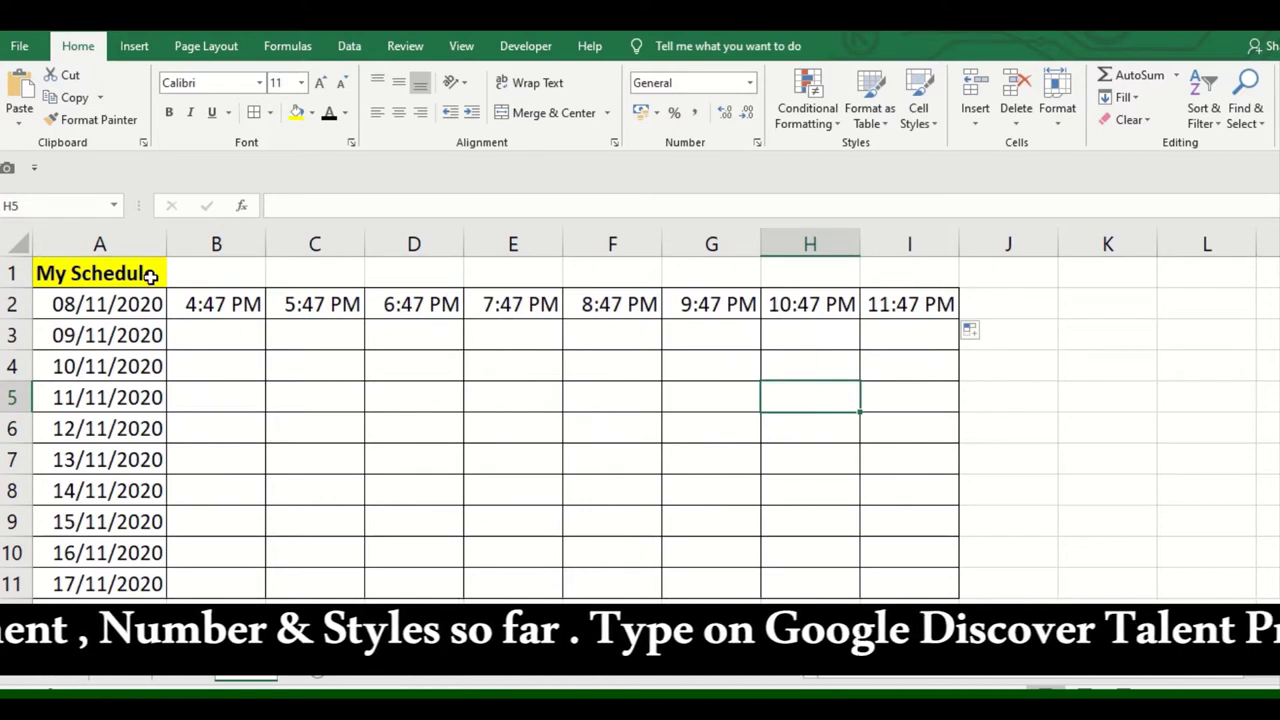
# Select the whole schedule table A1:I11, then pick cell G9.
pyautogui.moveTo(150, 276); pyautogui.dragTo(925, 580)
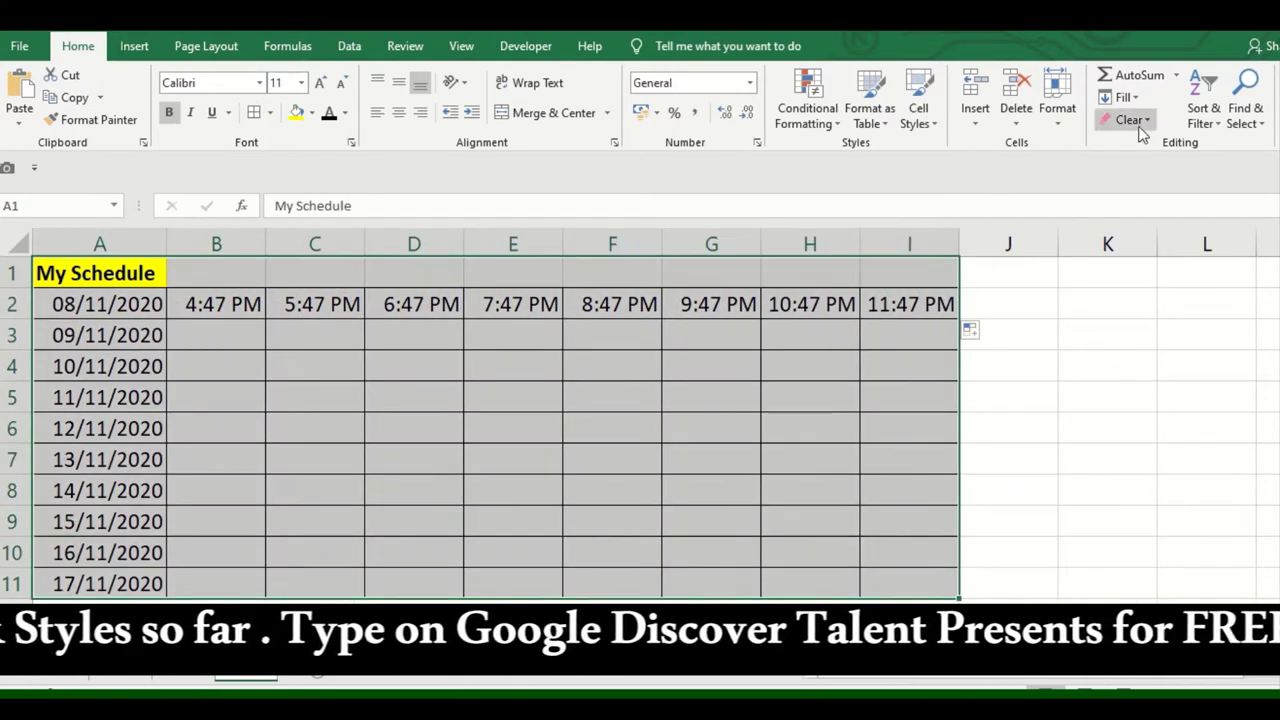
pyautogui.click(972, 500)
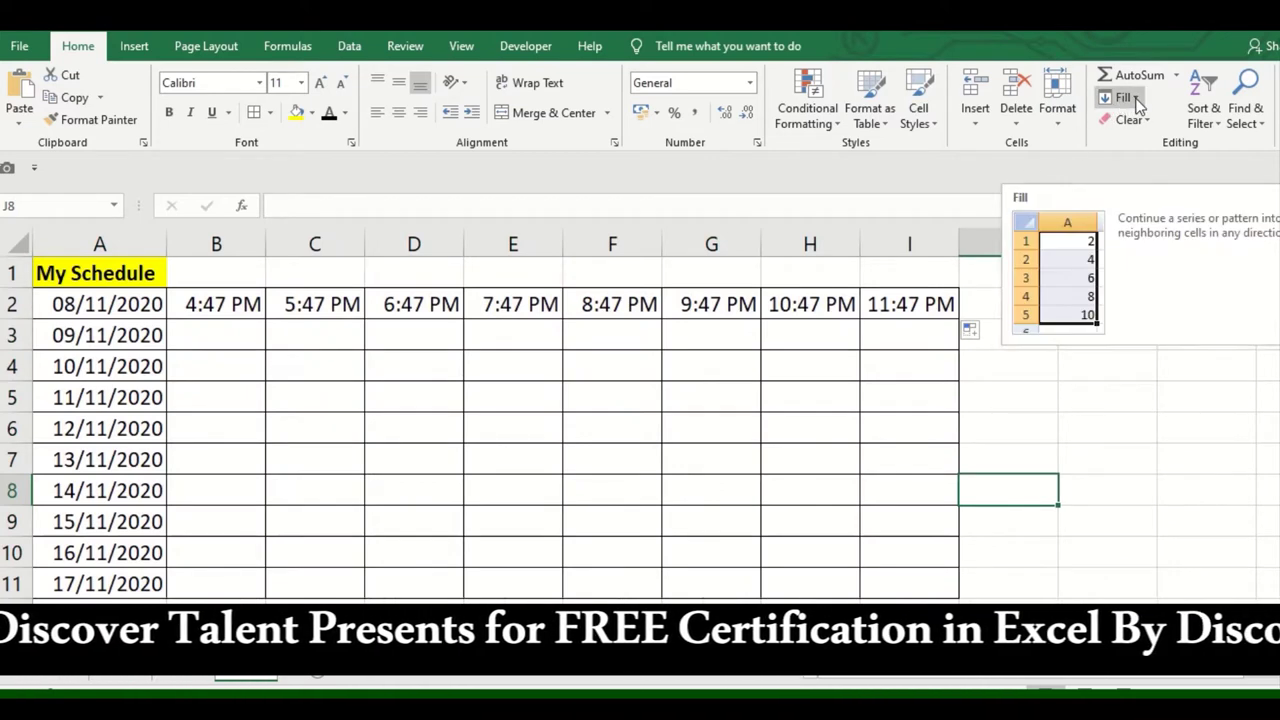
pyautogui.click(704, 515)
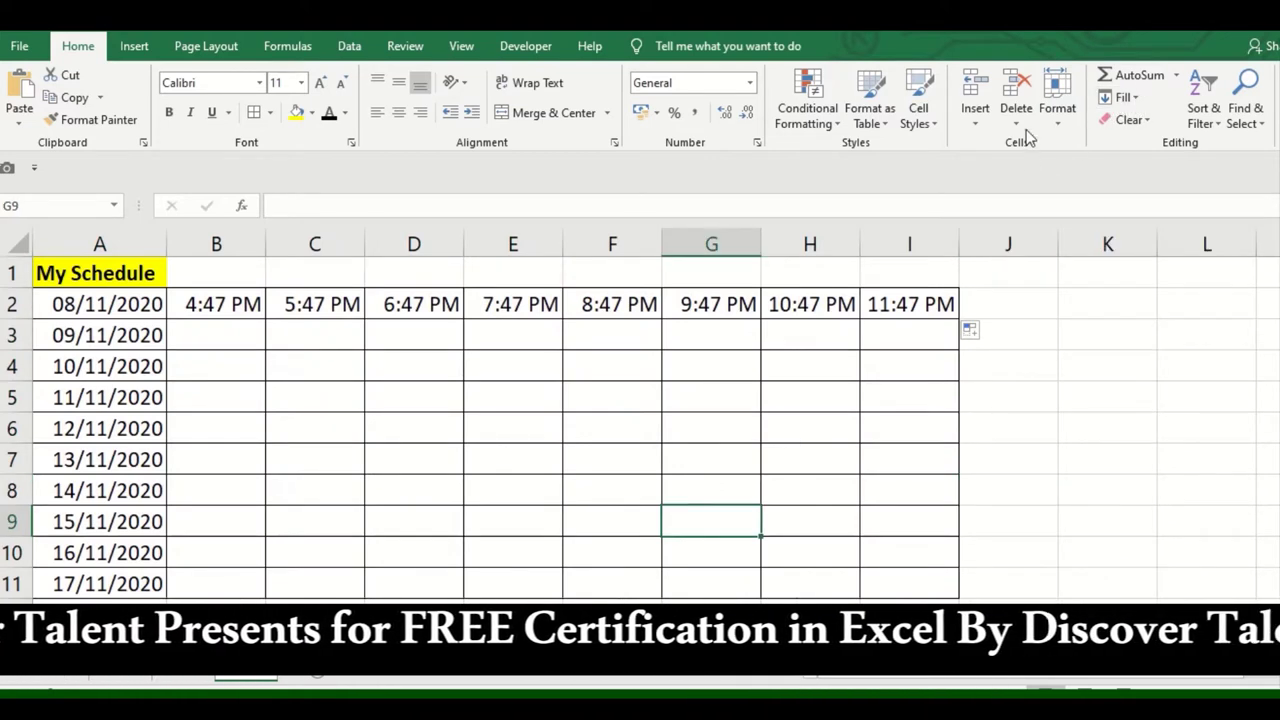
pyautogui.click(468, 551)
# Copy the right-hand Salary and Job type table E1:F12 to A1 on Sheet5.
pyautogui.click(200, 677)
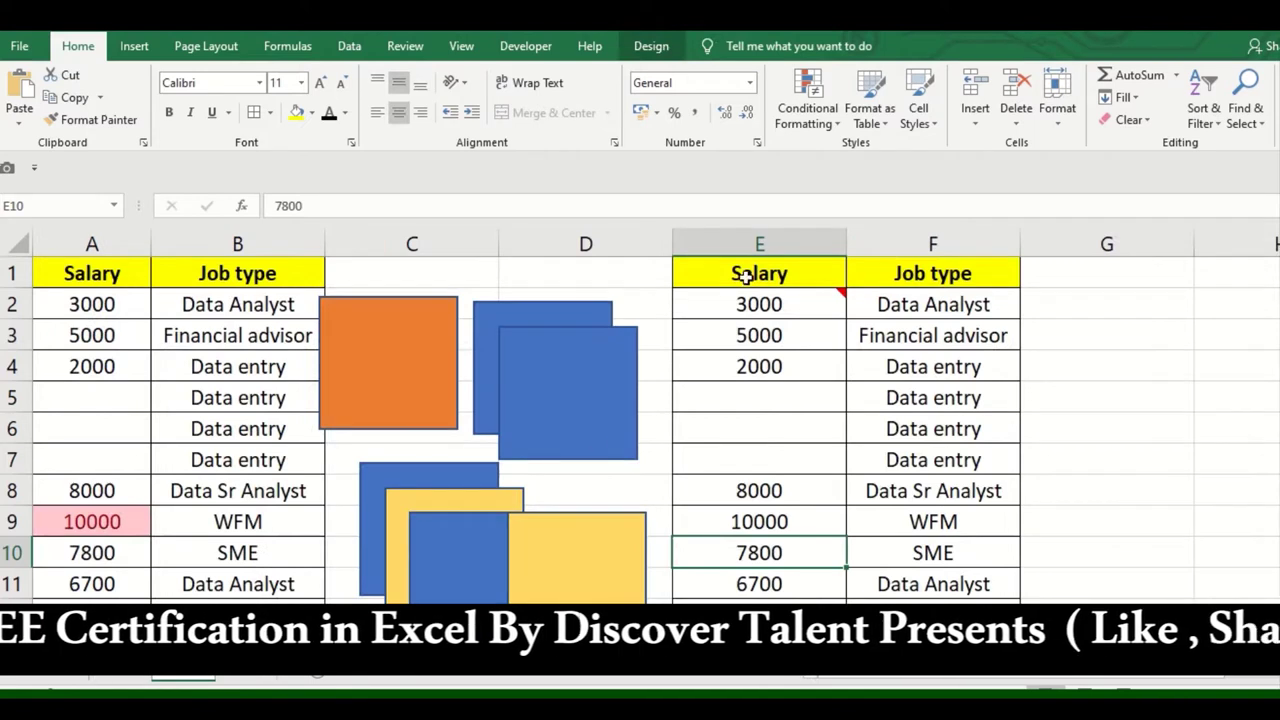
pyautogui.moveTo(748, 270); pyautogui.dragTo(900, 612)
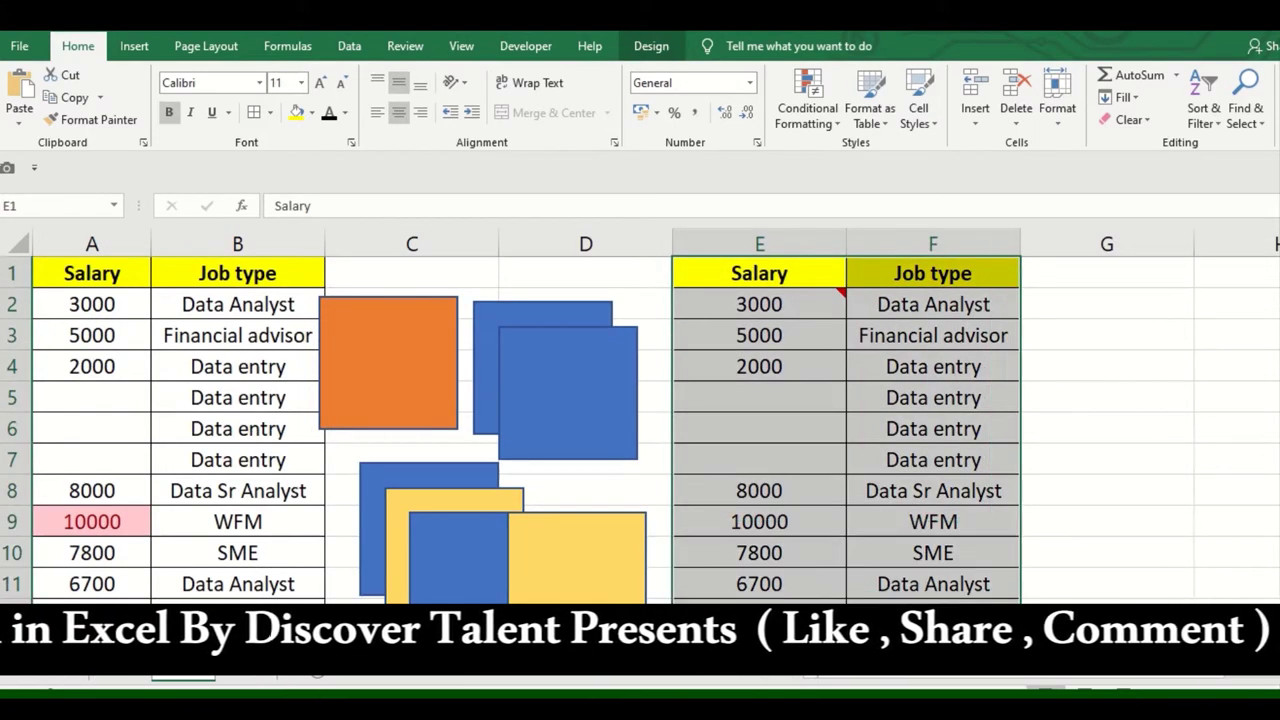
pyautogui.hotkey('ctrl', 'c')
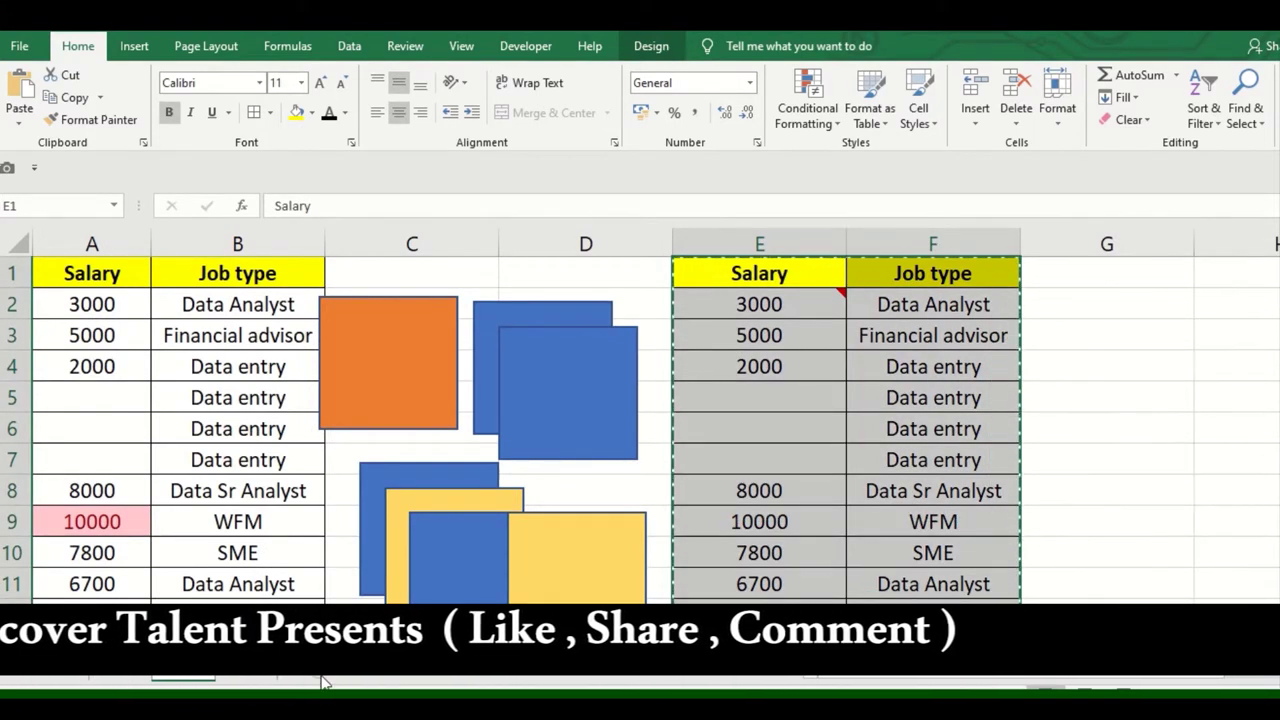
pyautogui.click(322, 681)
pyautogui.hotkey('ctrl', 'v')
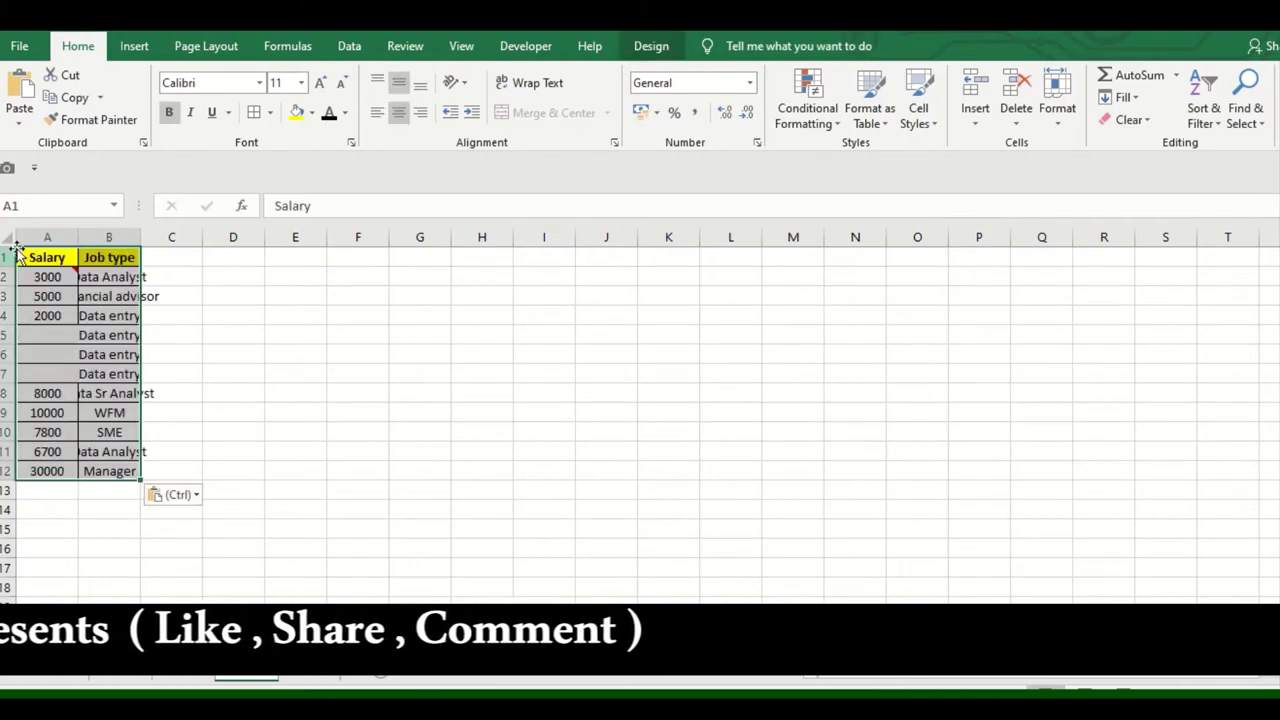
# Select the whole sheet and auto-fit every column width to its contents.
pyautogui.click(10, 240)
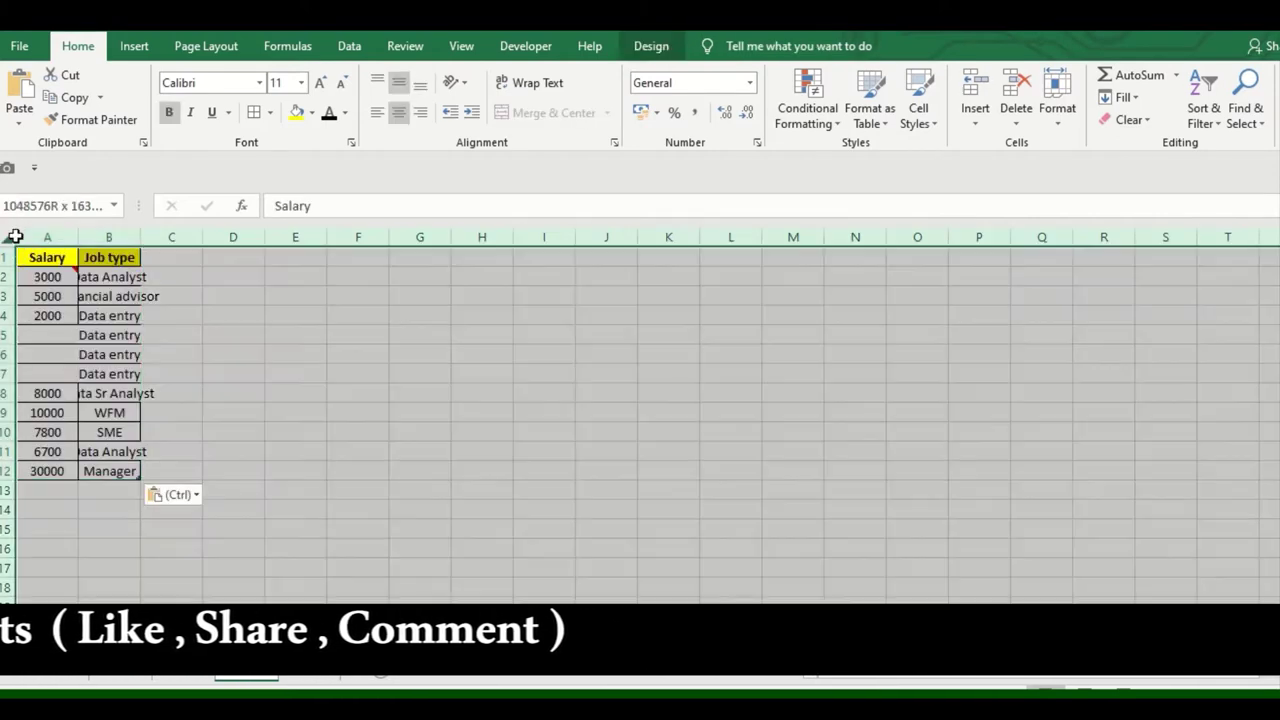
pyautogui.doubleClick(144, 236)
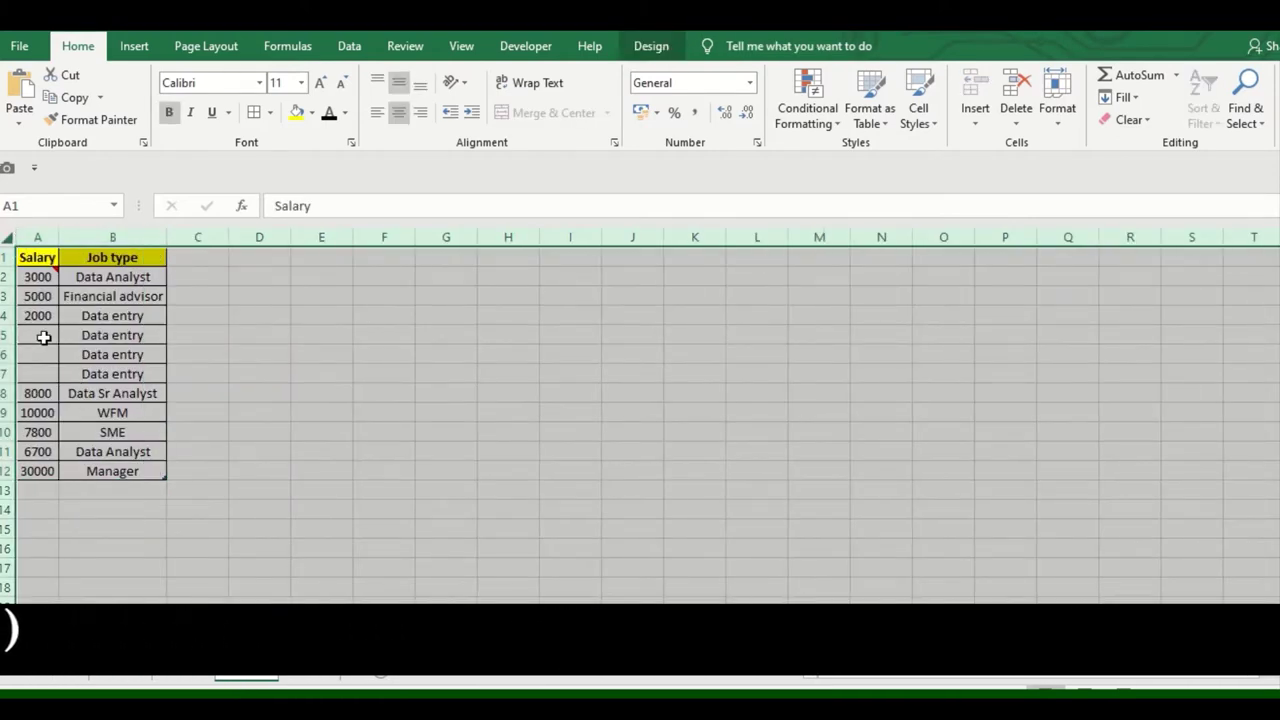
pyautogui.keyDown('ctrl'); pyautogui.scroll(5, 44, 338); pyautogui.keyUp('ctrl')
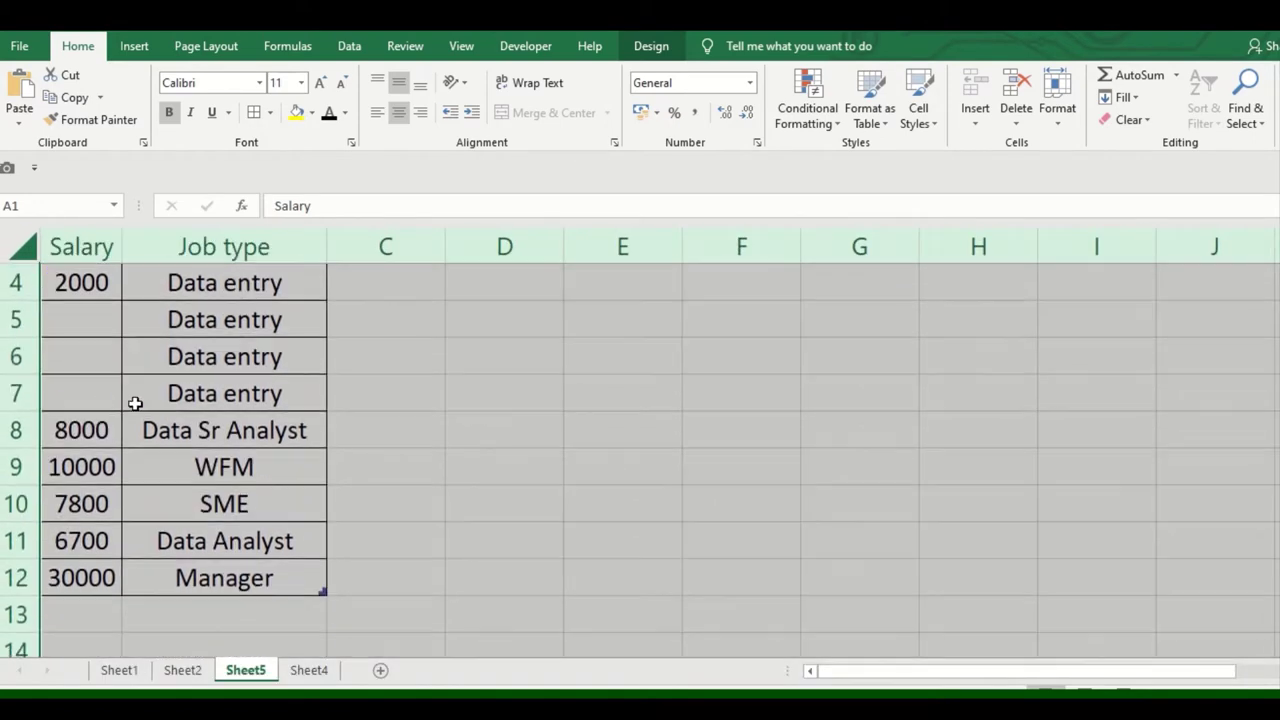
pyautogui.scroll(1, 135, 402)
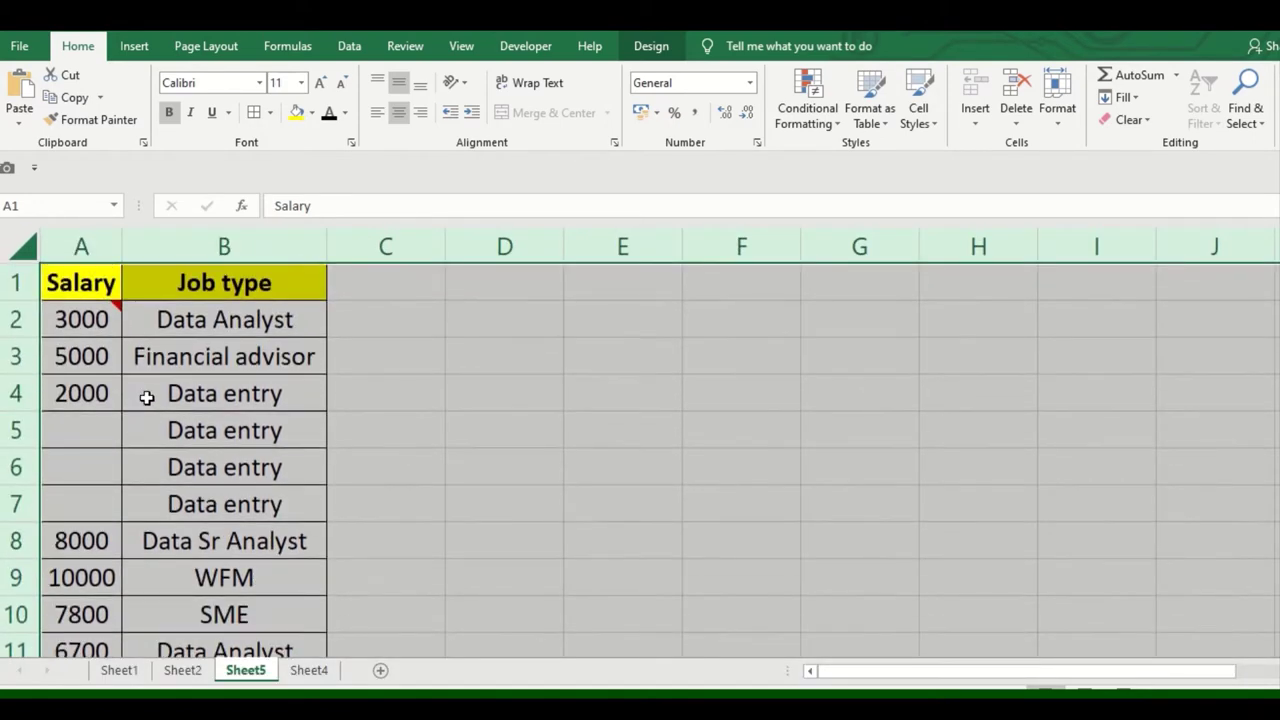
pyautogui.keyDown('ctrl'); pyautogui.scroll(-1, 146, 397); pyautogui.keyUp('ctrl')
# Insert blank cells at A4:B4, shifting the Data entry row down.
pyautogui.click(168, 422)
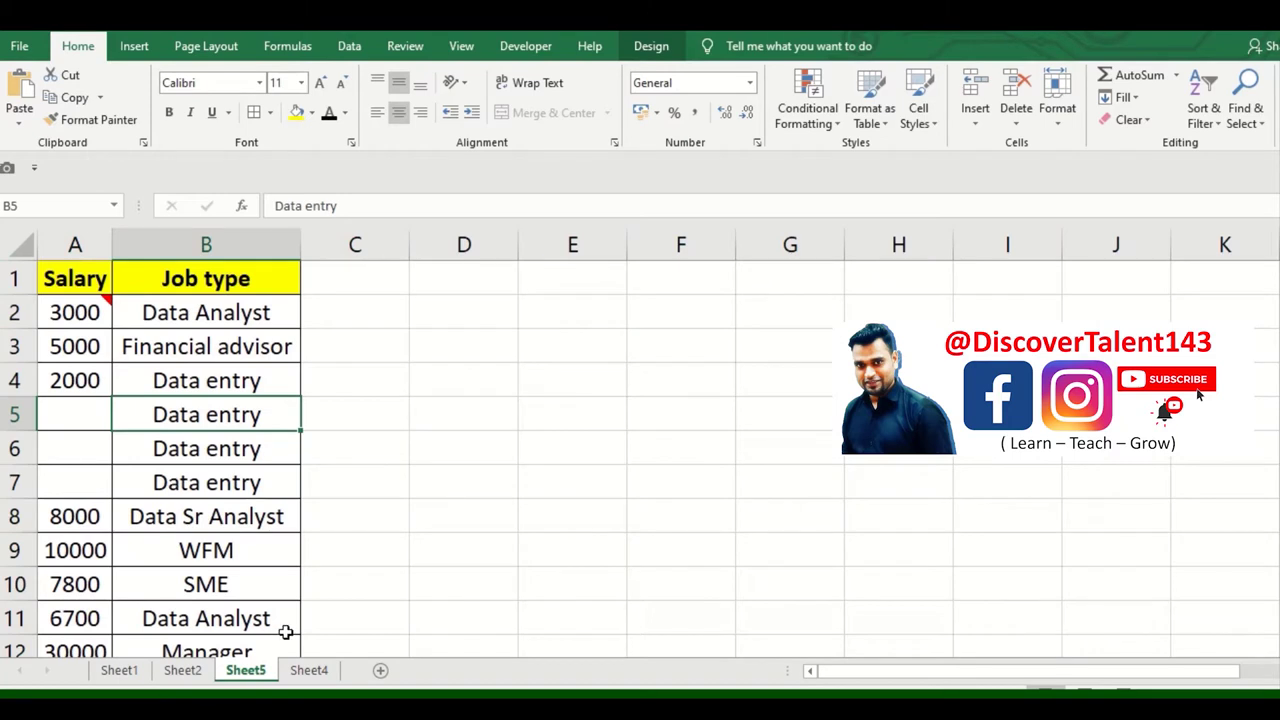
pyautogui.click(974, 120)
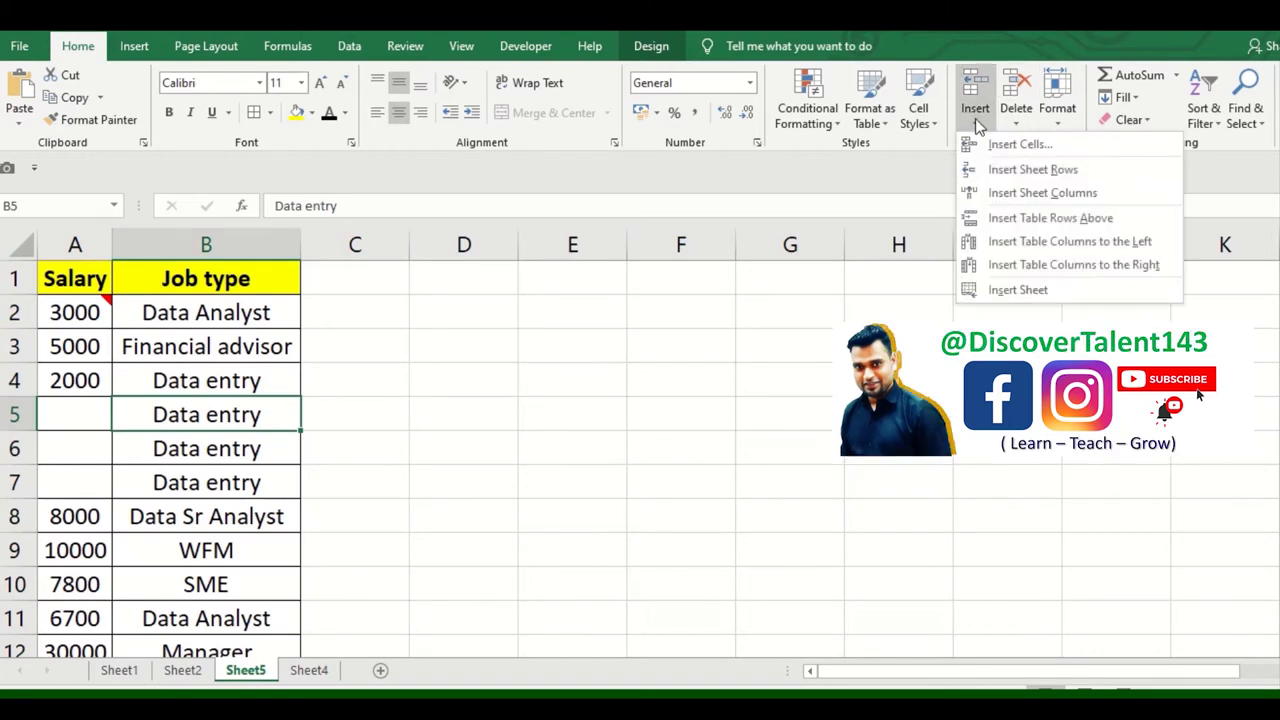
pyautogui.click(342, 434)
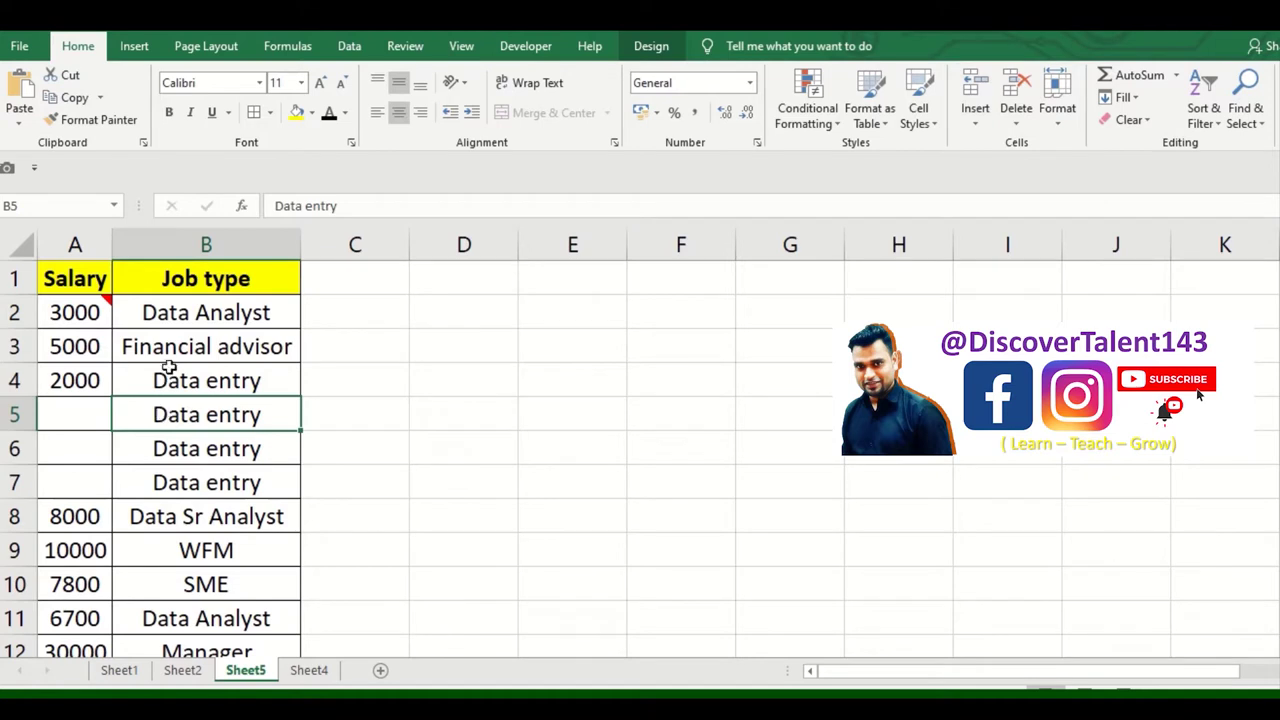
pyautogui.click(168, 390)
pyautogui.click(974, 122)
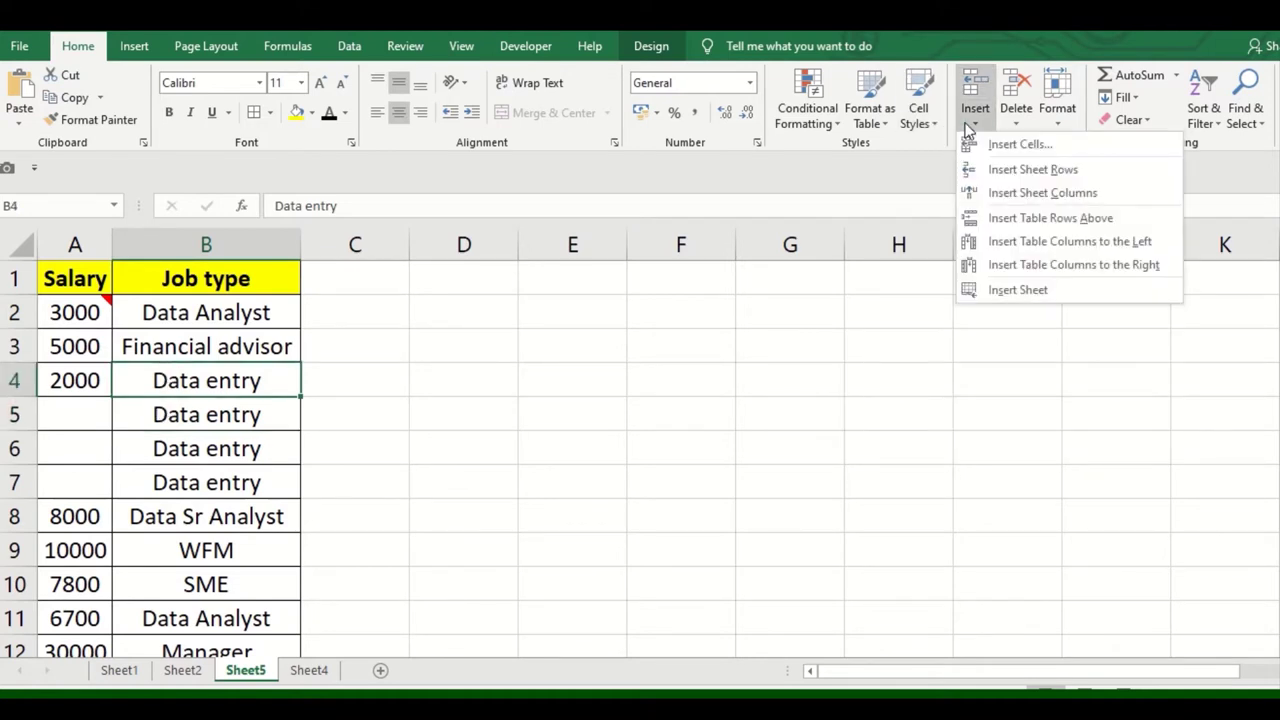
pyautogui.click(1010, 145)
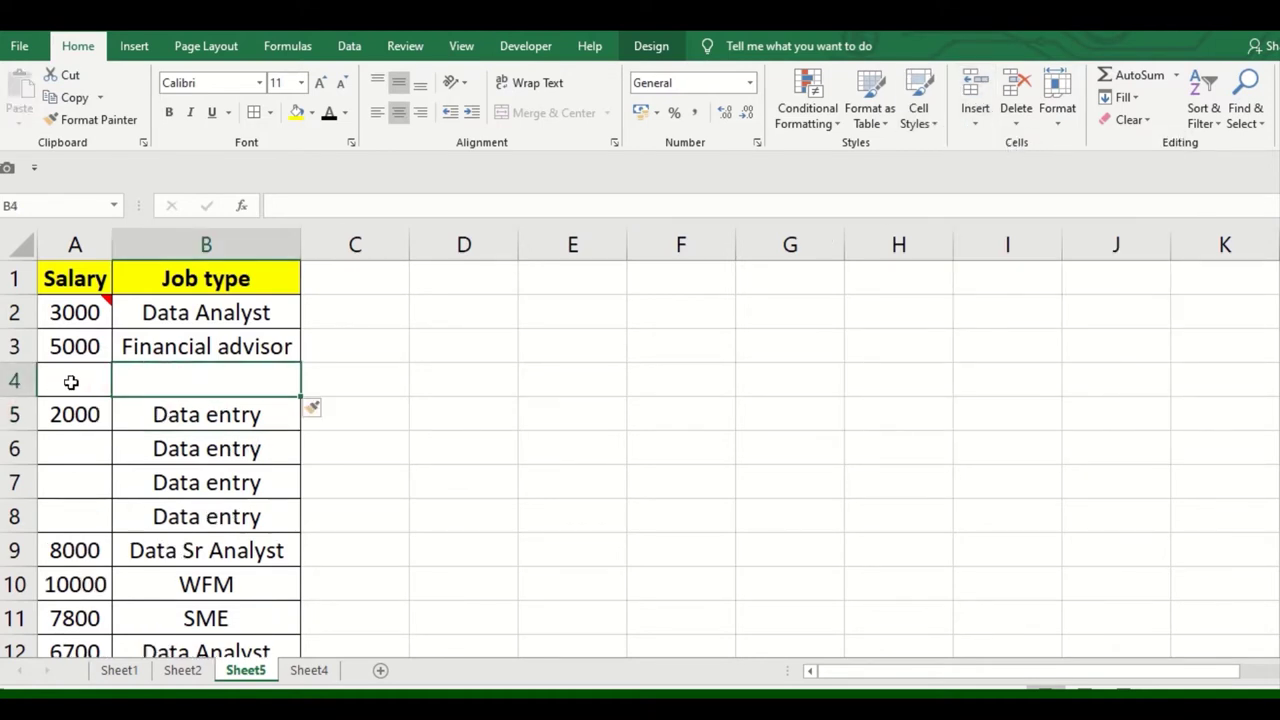
pyautogui.moveTo(71, 382); pyautogui.dragTo(210, 385)
# Insert a blank sheet row at row 5 and two more at rows 6–7, then select row 6.
pyautogui.click(168, 413)
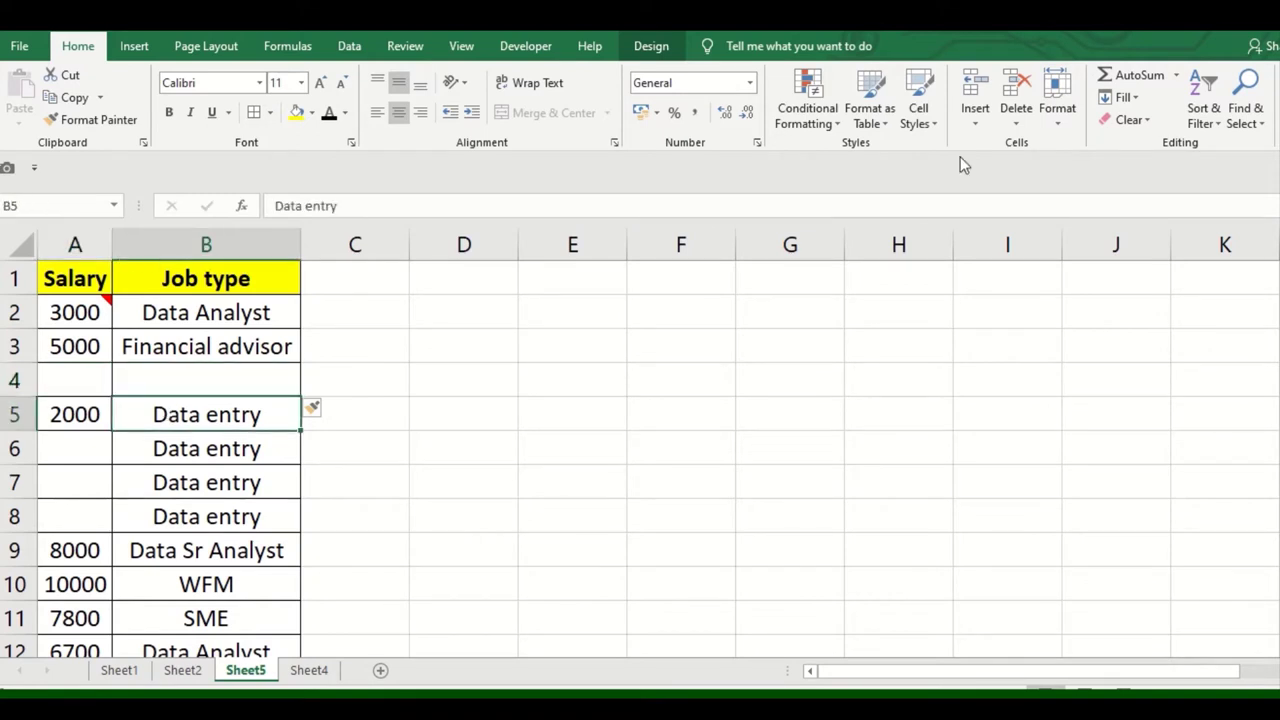
pyautogui.click(982, 124)
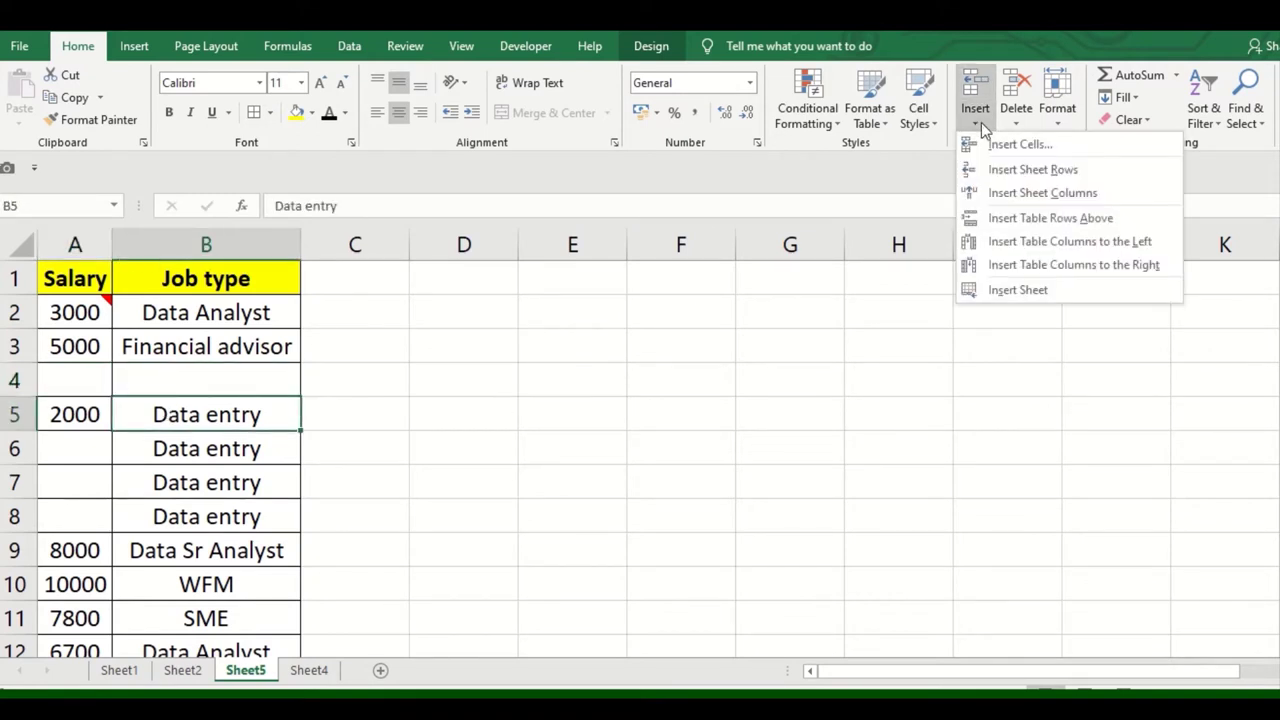
pyautogui.click(1017, 175)
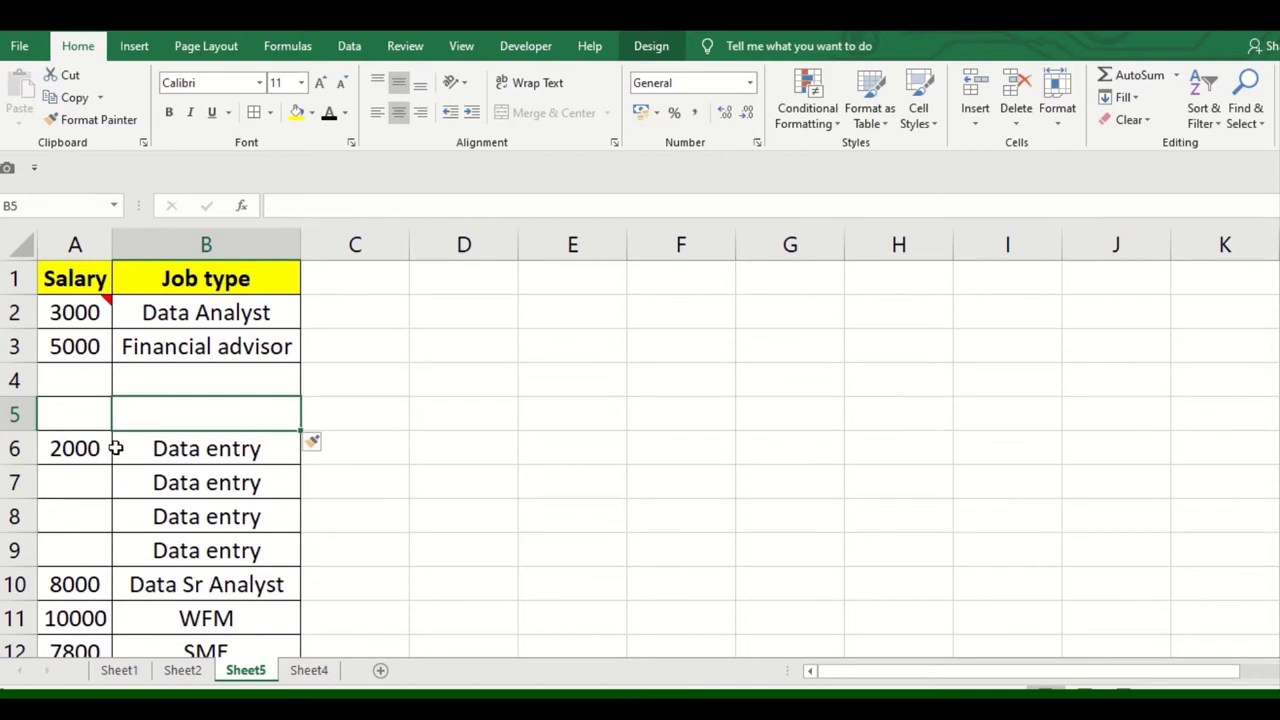
pyautogui.moveTo(116, 448); pyautogui.dragTo(232, 474)
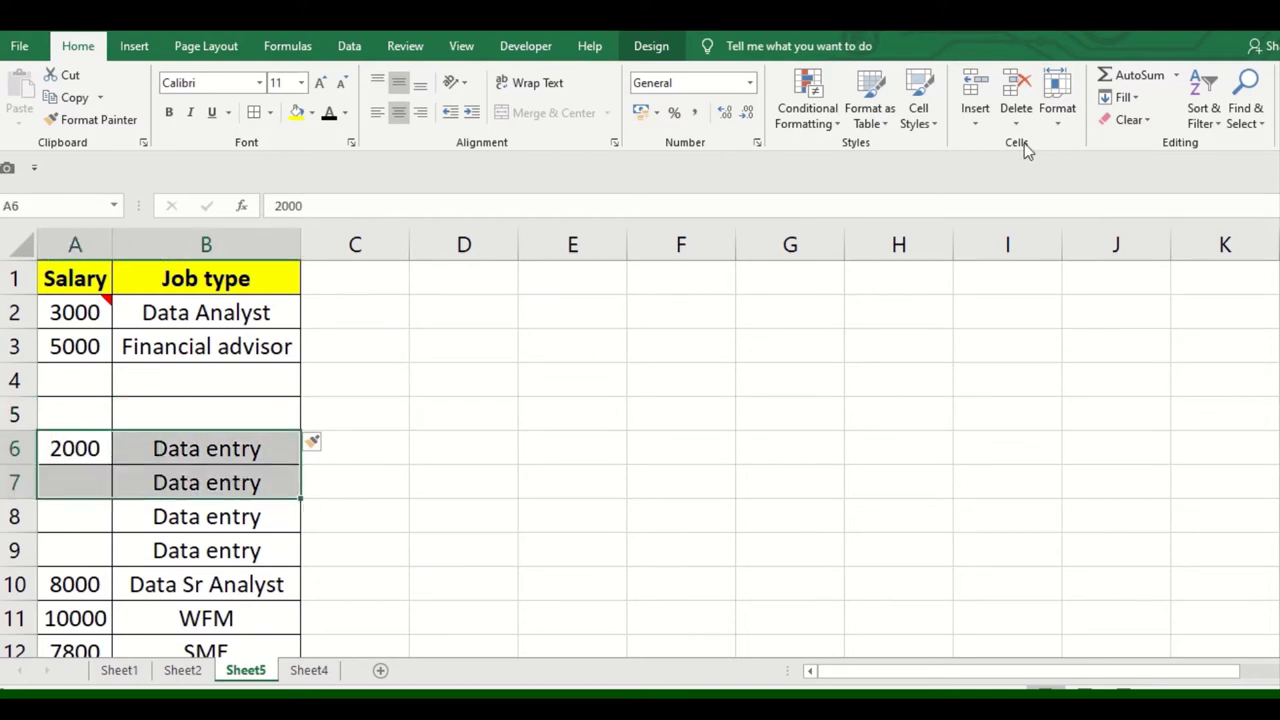
pyautogui.click(982, 124)
pyautogui.click(1018, 176)
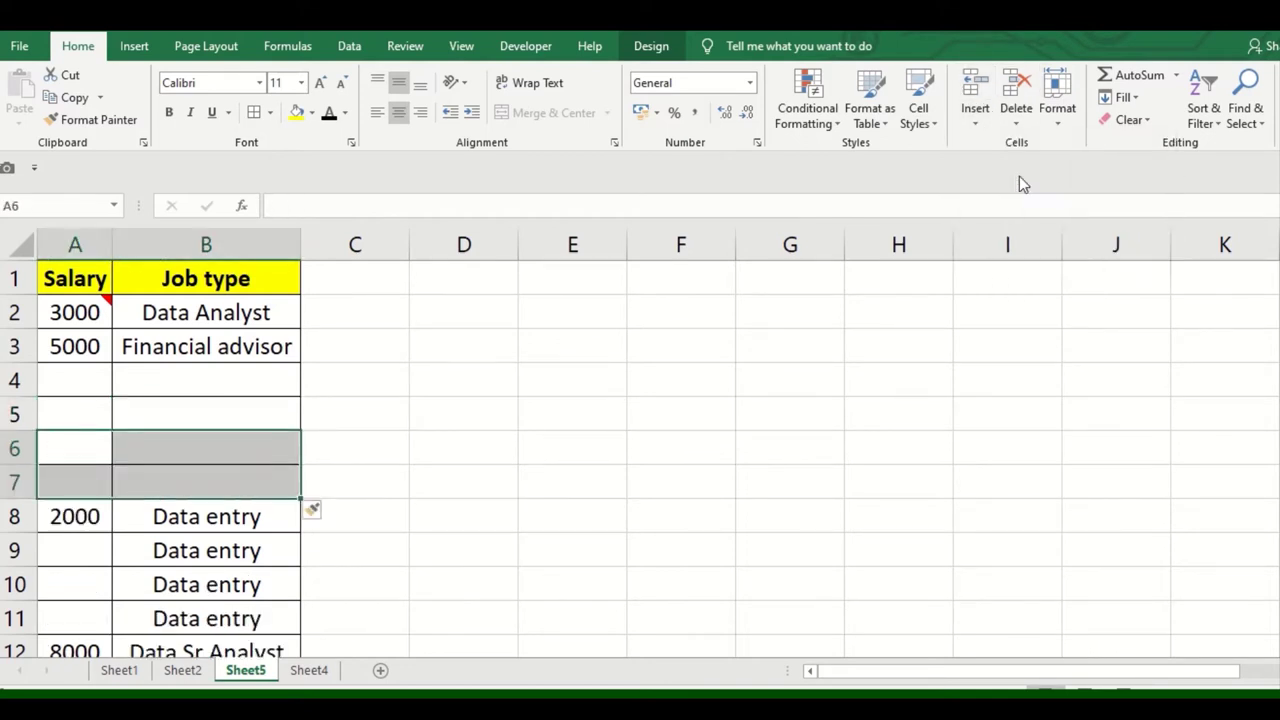
pyautogui.click(14, 516)
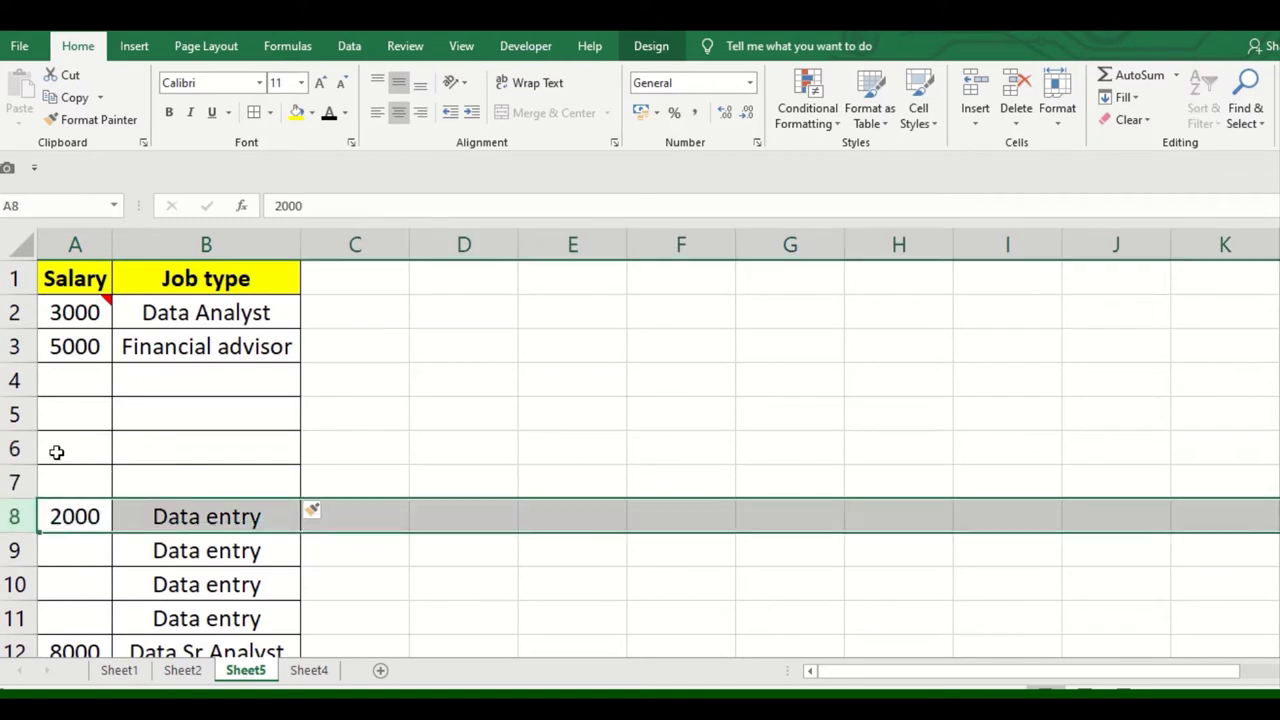
pyautogui.click(11, 449)
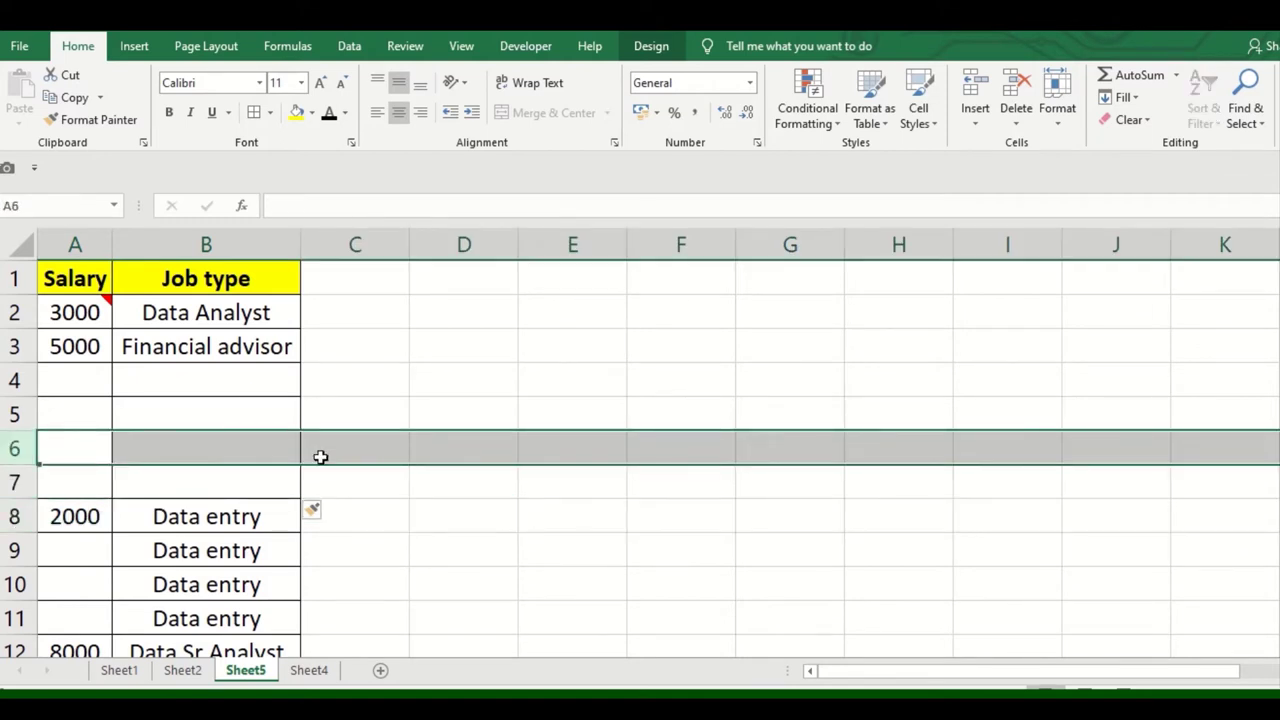
# Insert a new sheet column at column B, ahead of Job type.
pyautogui.click(979, 124)
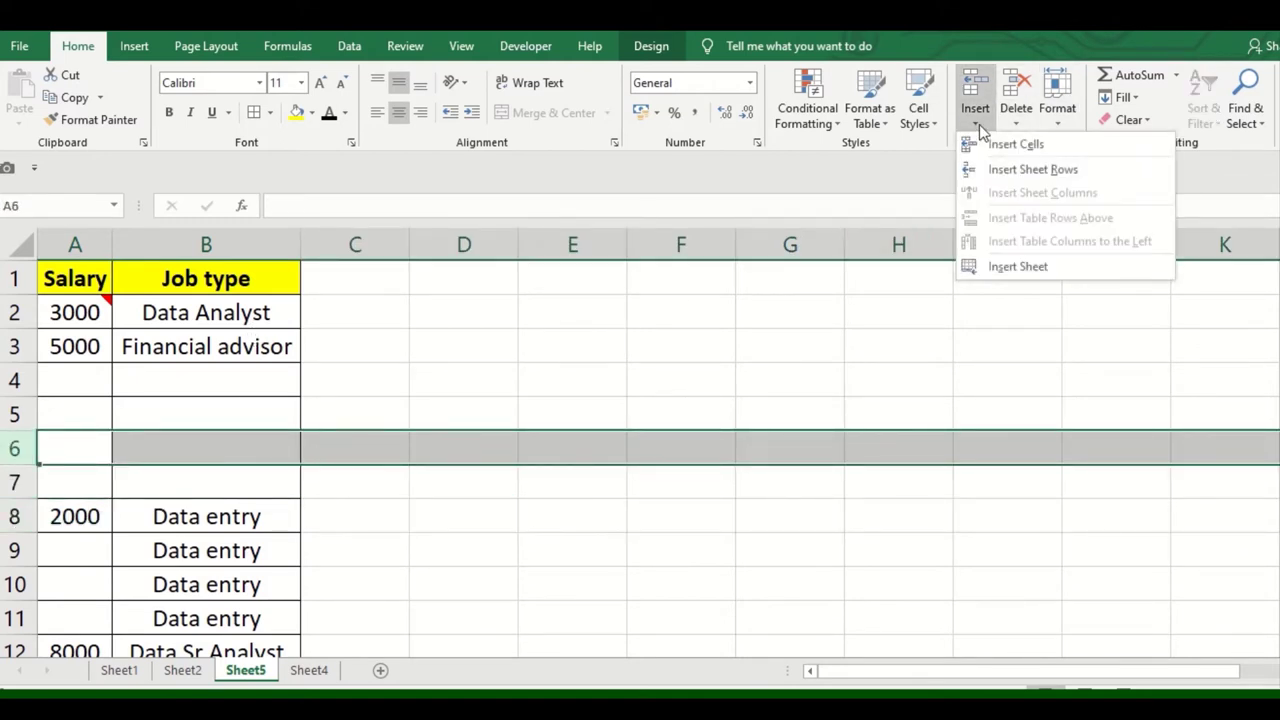
pyautogui.press('Escape')
pyautogui.click(172, 348)
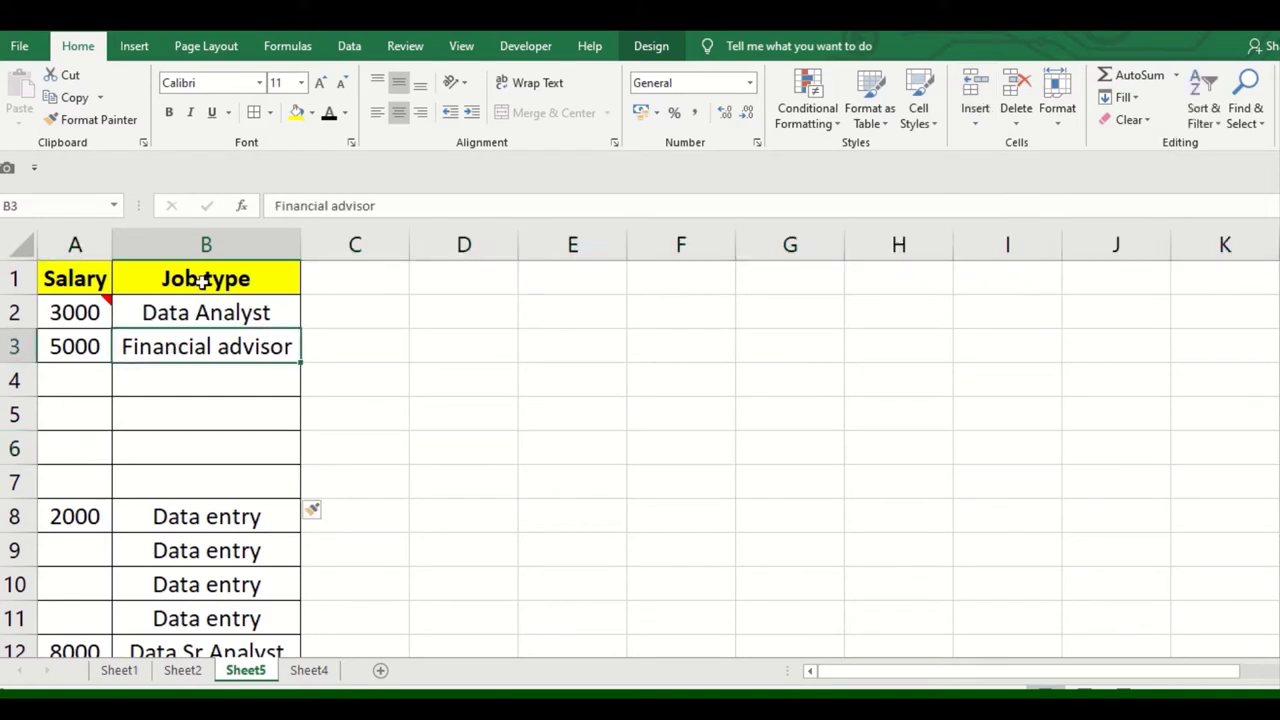
pyautogui.click(205, 246)
pyautogui.click(979, 124)
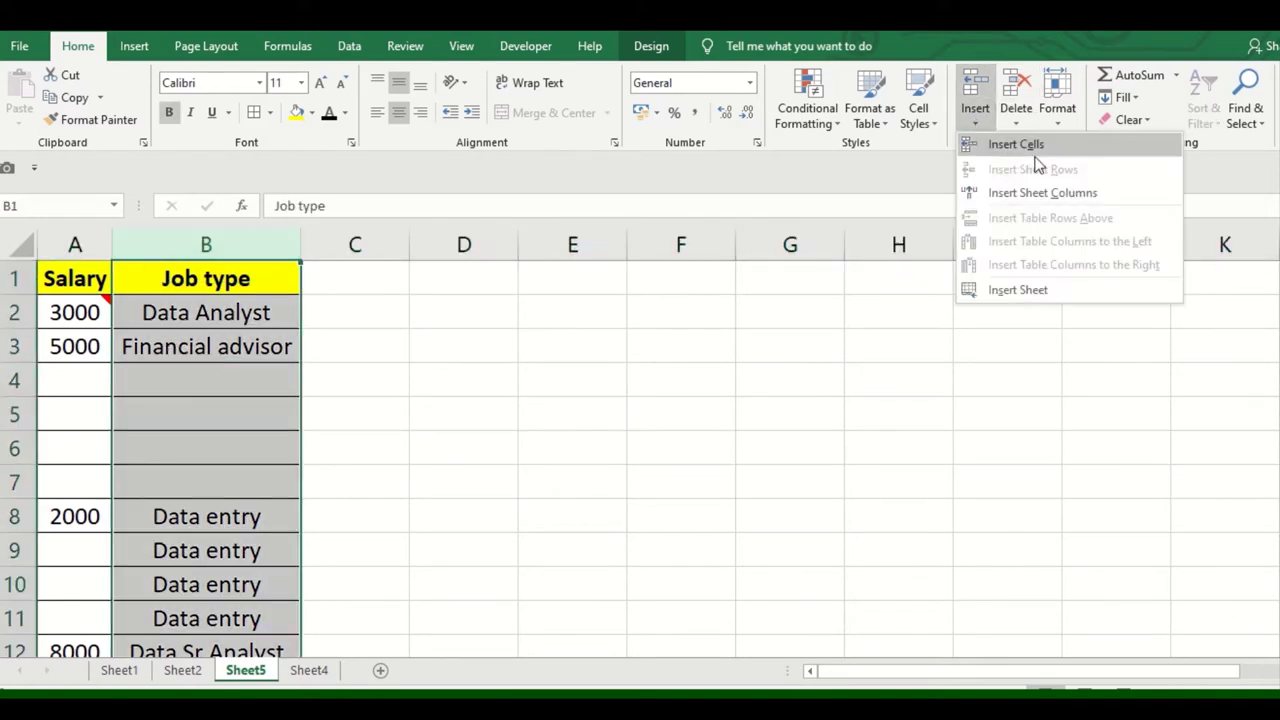
pyautogui.click(1050, 195)
# Select cell C4 and browse the Insert options without choosing one.
pyautogui.click(330, 447)
pyautogui.click(224, 375)
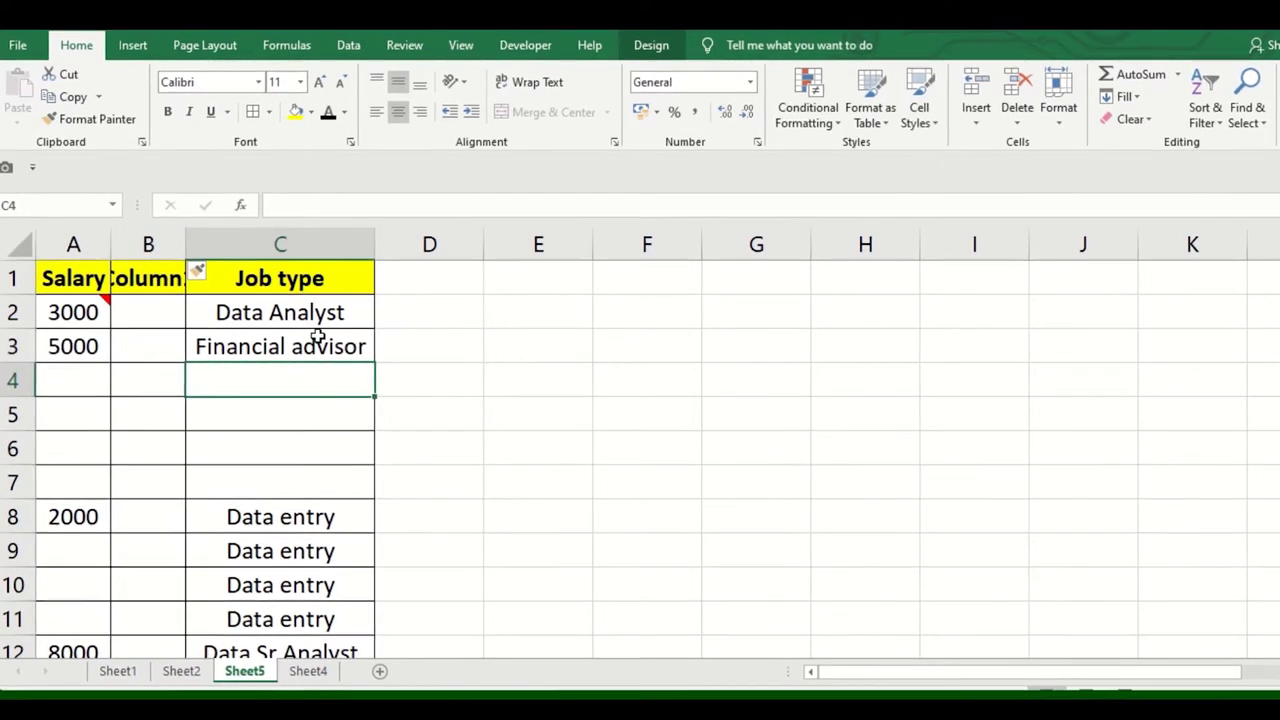
pyautogui.click(980, 120)
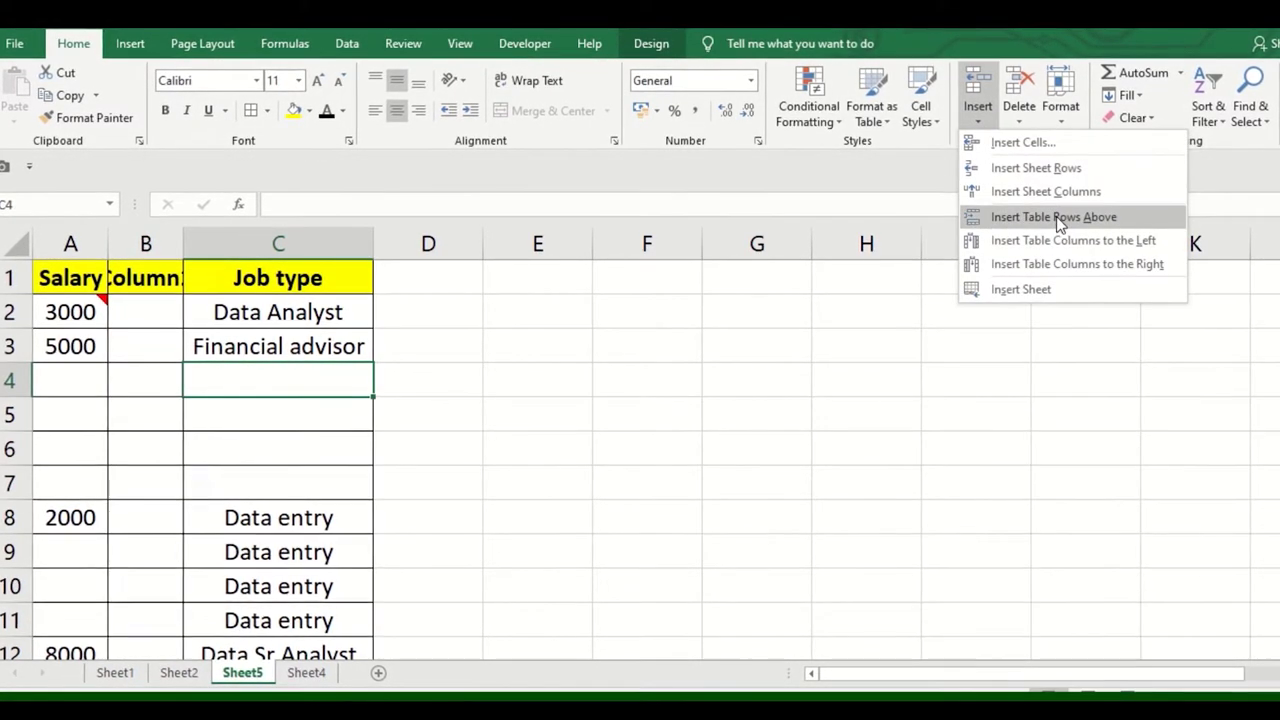
pyautogui.click(815, 500)
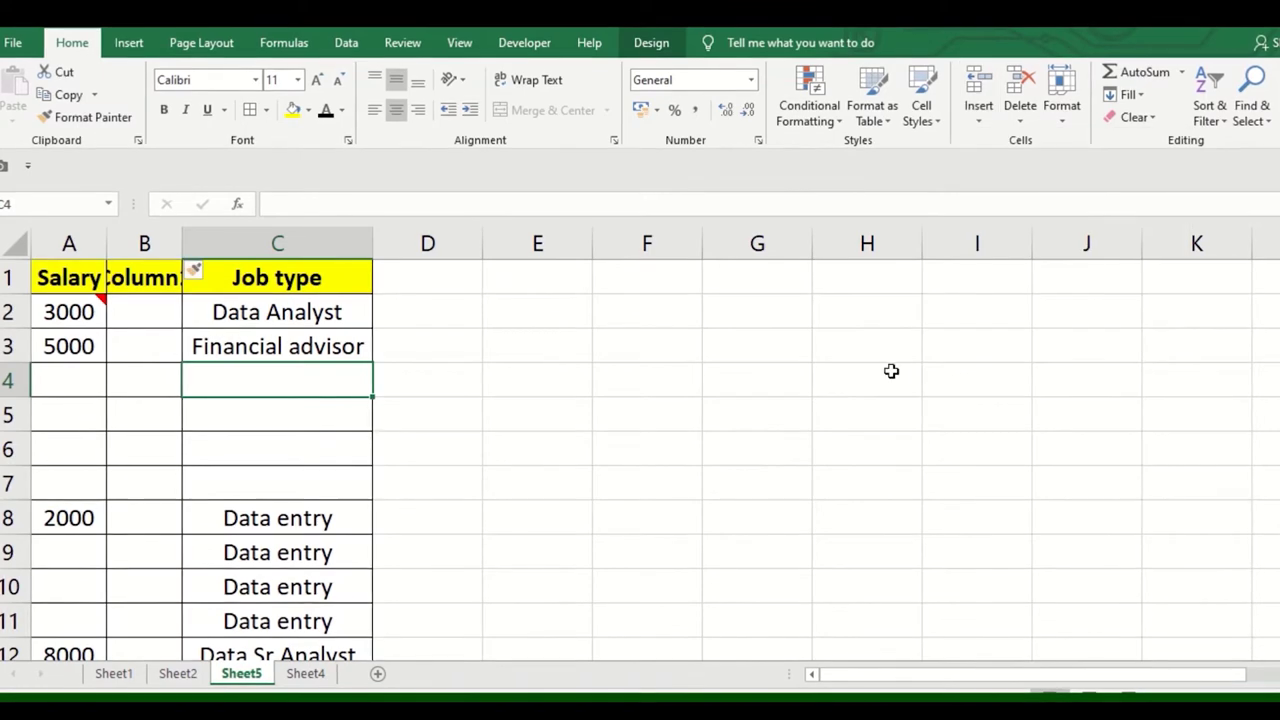
pyautogui.click(985, 119)
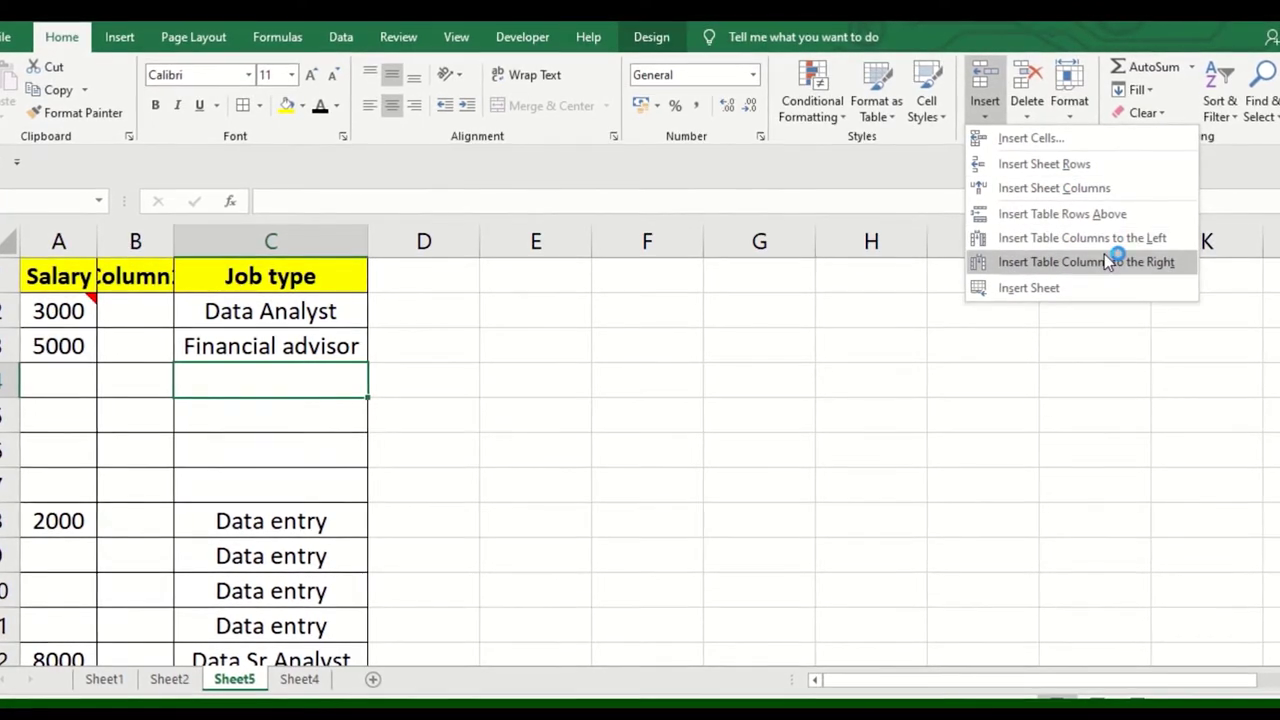
# Insert a table row, then delete the blank block A4:C8, shifting data up.
pyautogui.click(1085, 215)
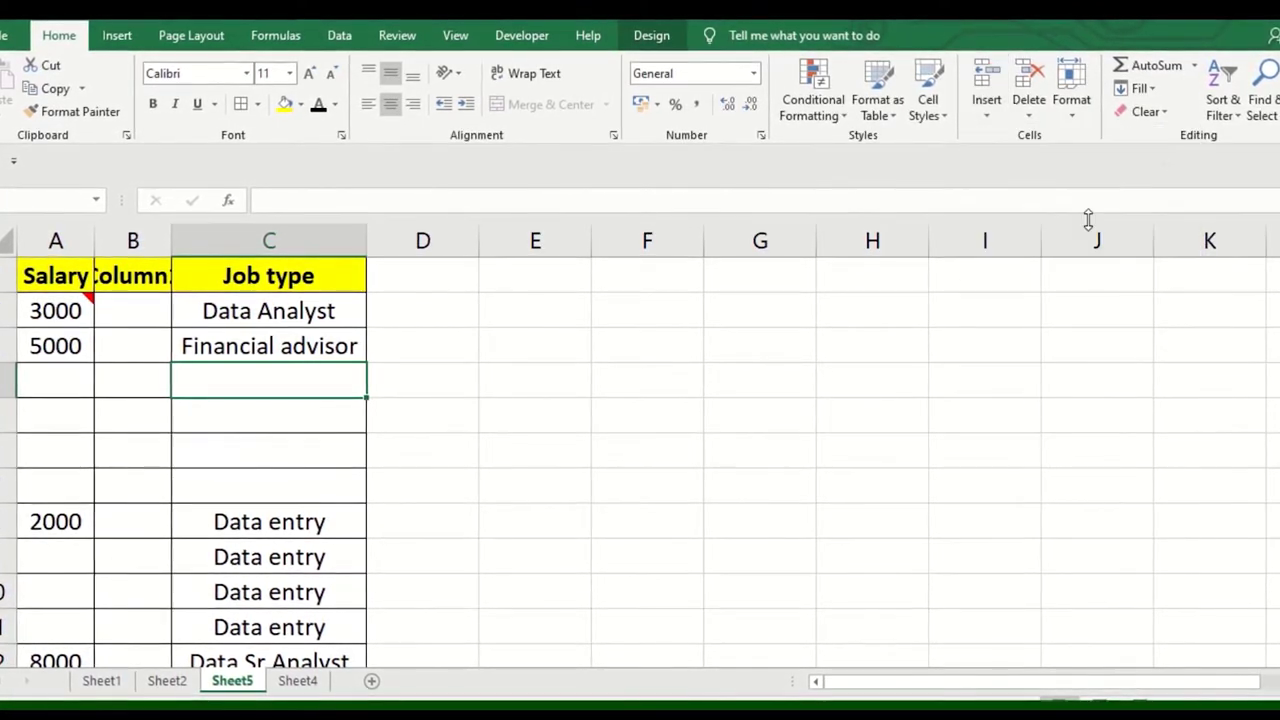
pyautogui.click(176, 517)
pyautogui.moveTo(83, 371); pyautogui.dragTo(311, 517)
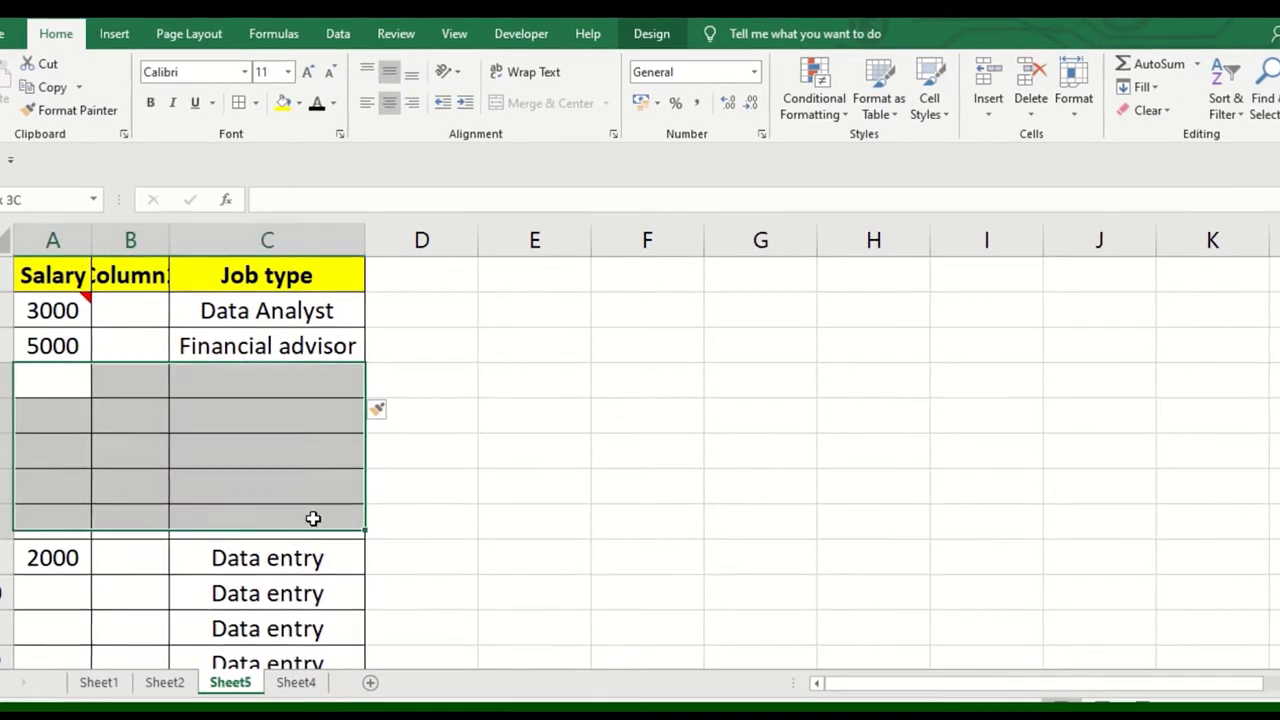
pyautogui.click(1037, 112)
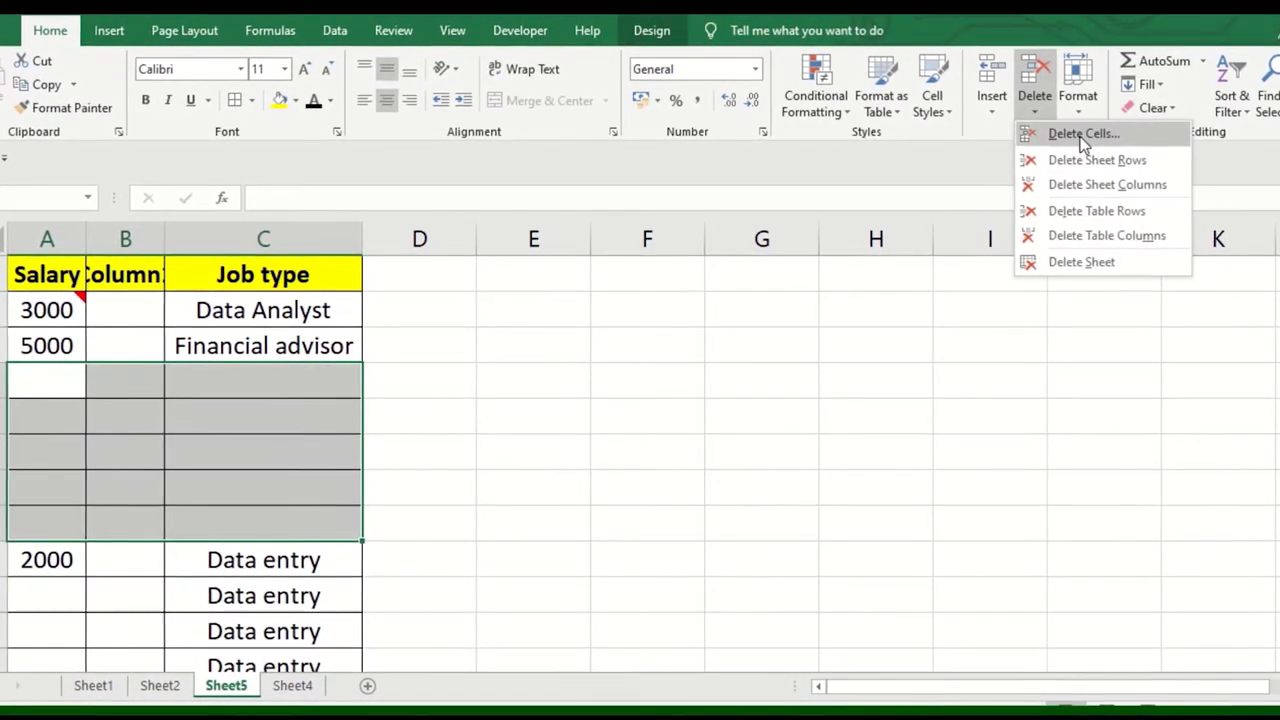
pyautogui.click(1080, 136)
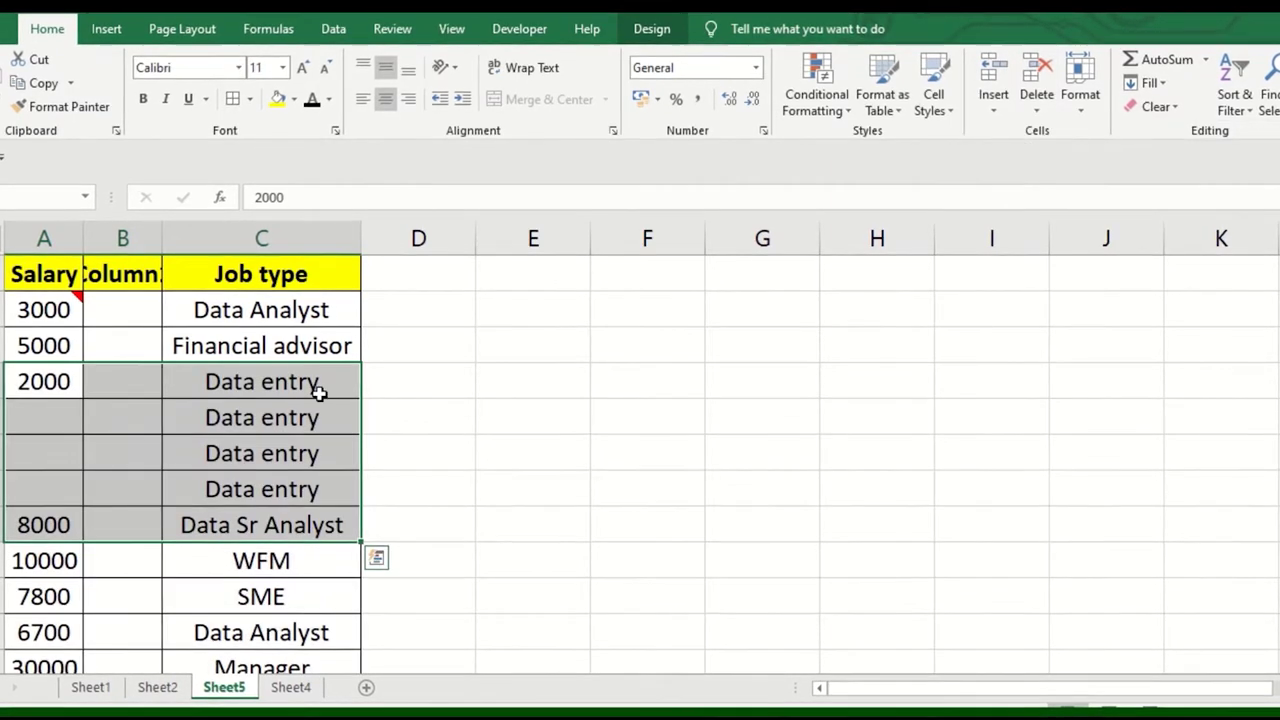
# Delete the entire columns of A5:B7, removing Salary and Column1.
pyautogui.click(288, 444)
pyautogui.moveTo(43, 418); pyautogui.dragTo(122, 495)
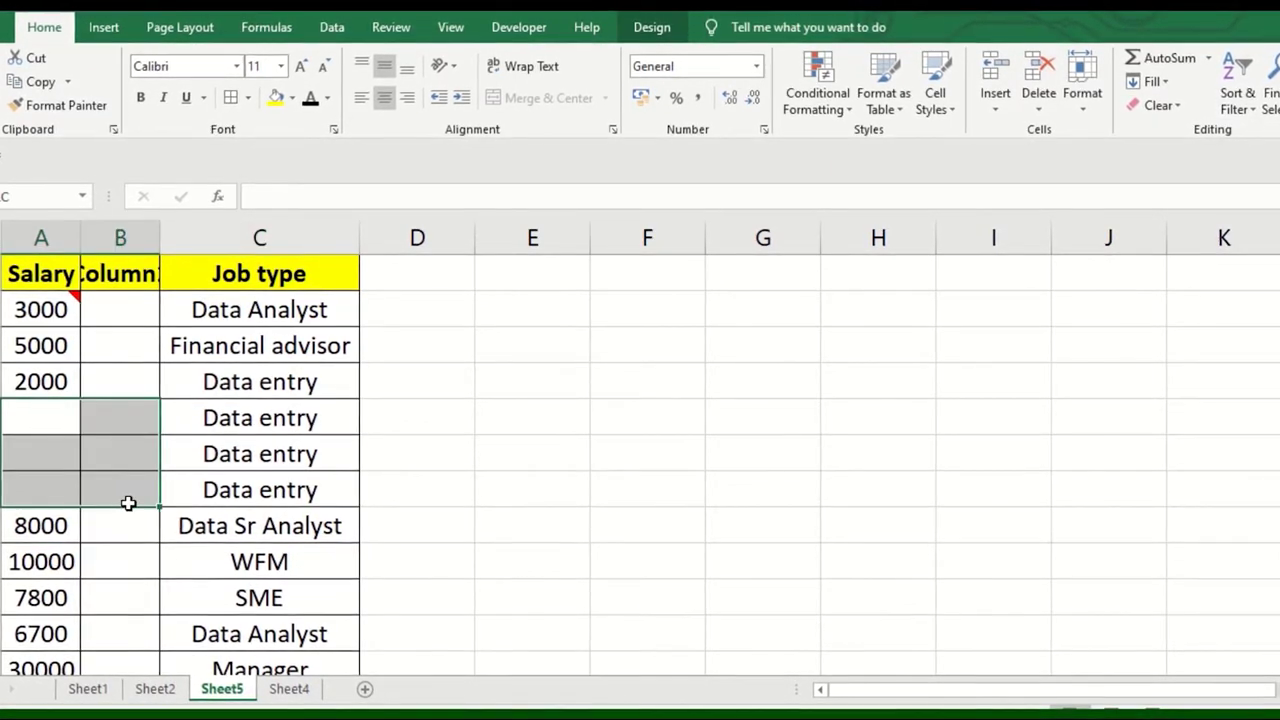
pyautogui.click(1034, 110)
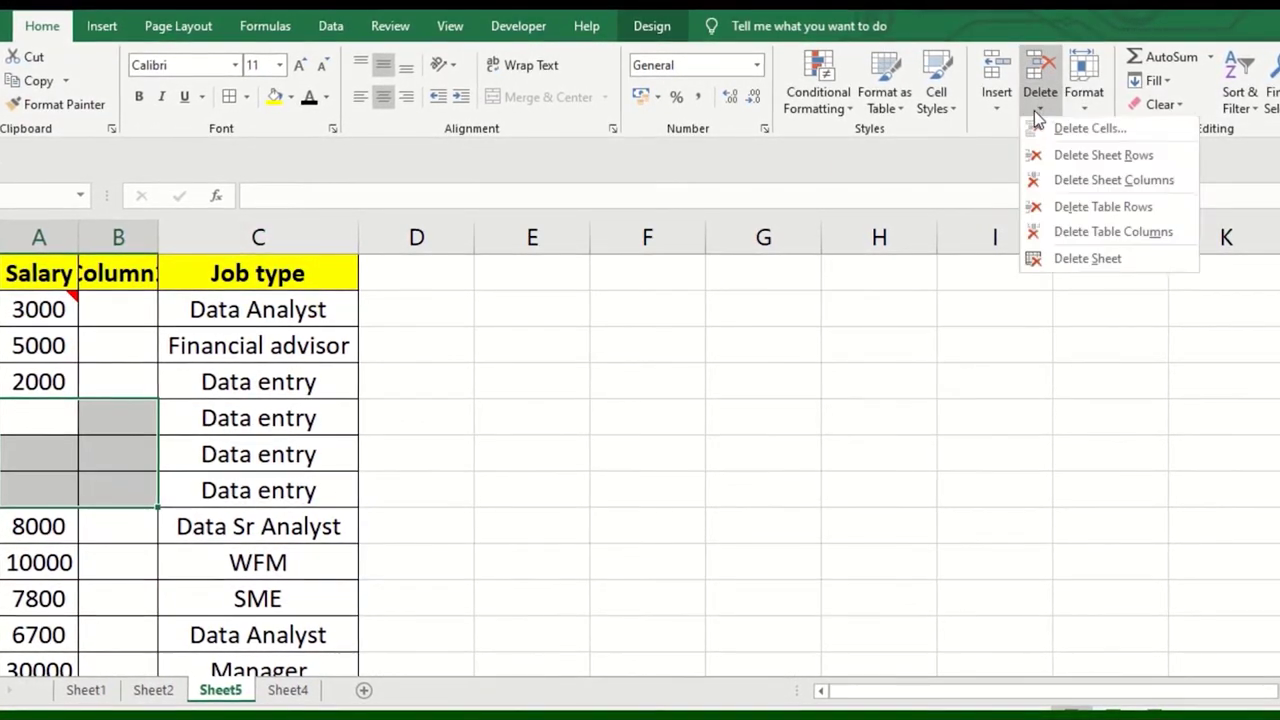
pyautogui.click(1094, 131)
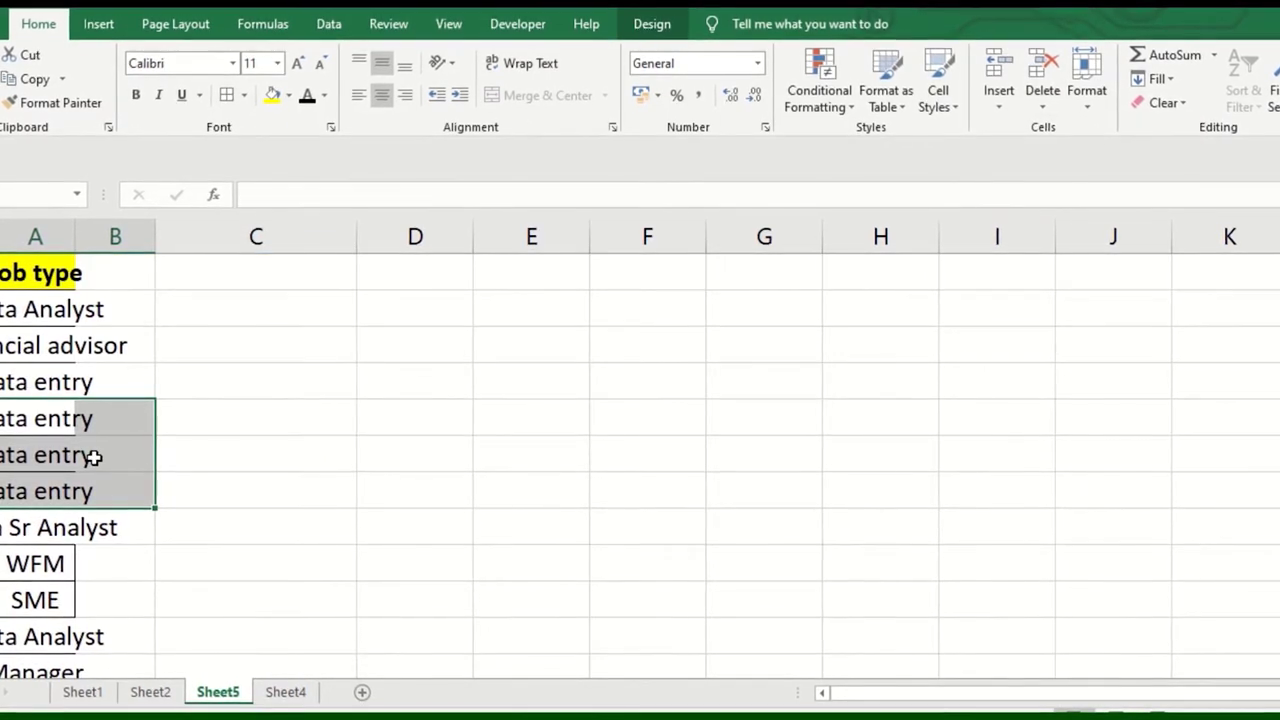
# Undo the column deletion, then delete Sheet5 and confirm the deletion.
pyautogui.hotkey('ctrl', 'z')
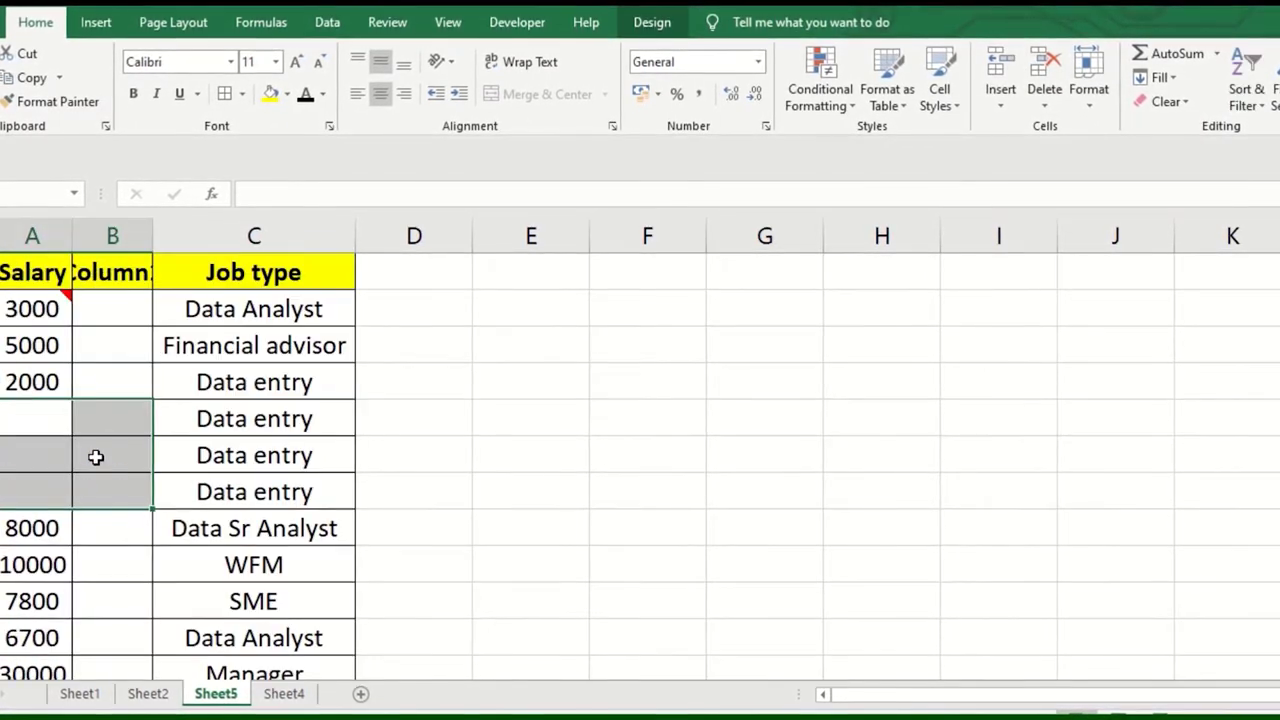
pyautogui.click(1046, 104)
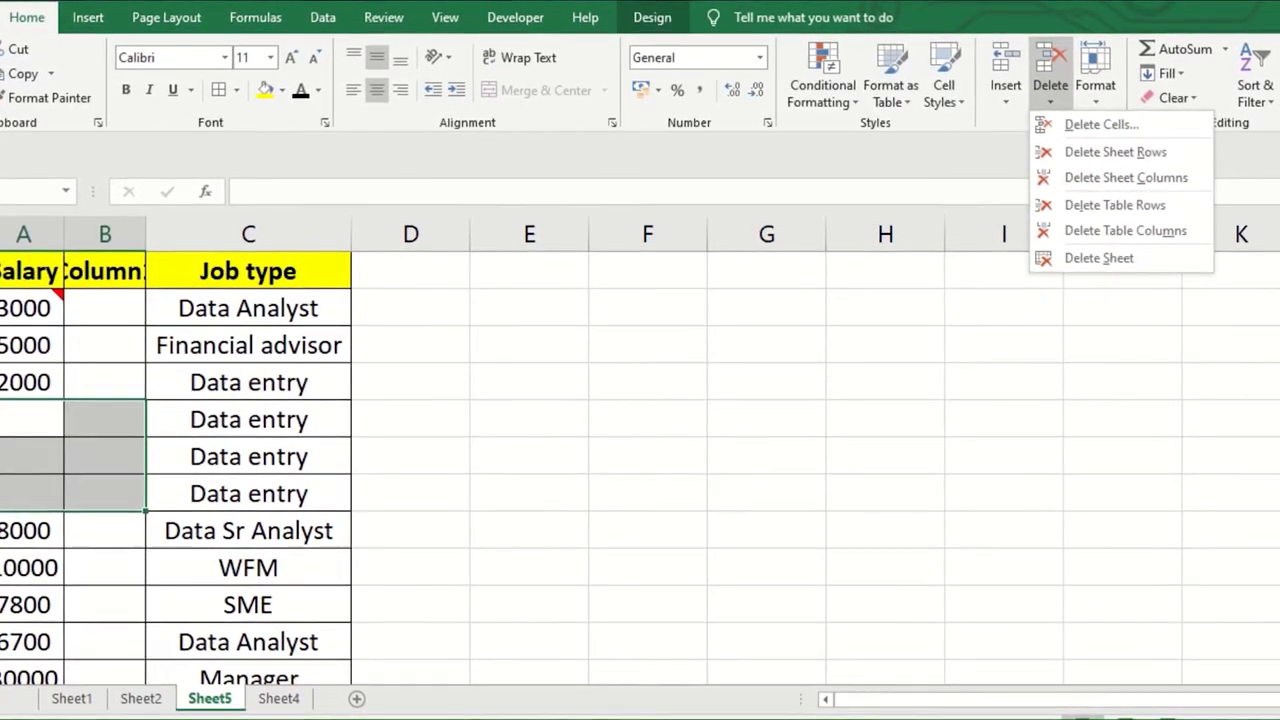
pyautogui.click(1120, 259)
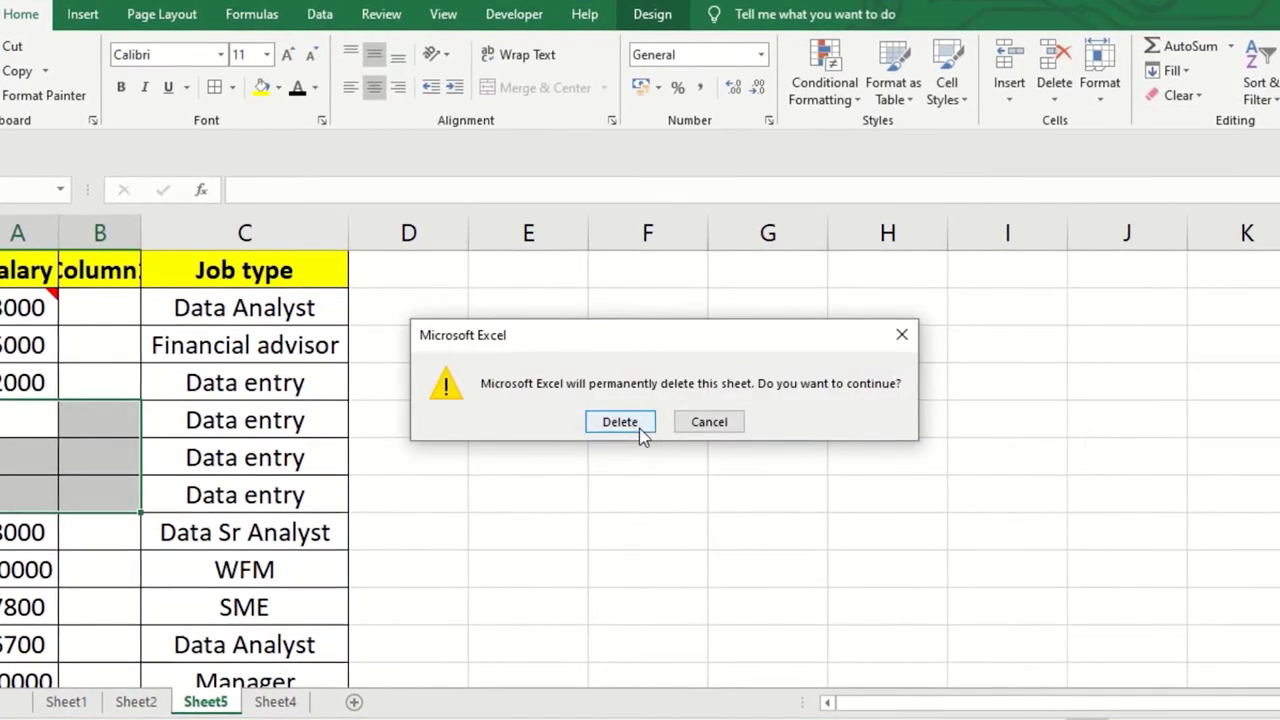
pyautogui.click(637, 428)
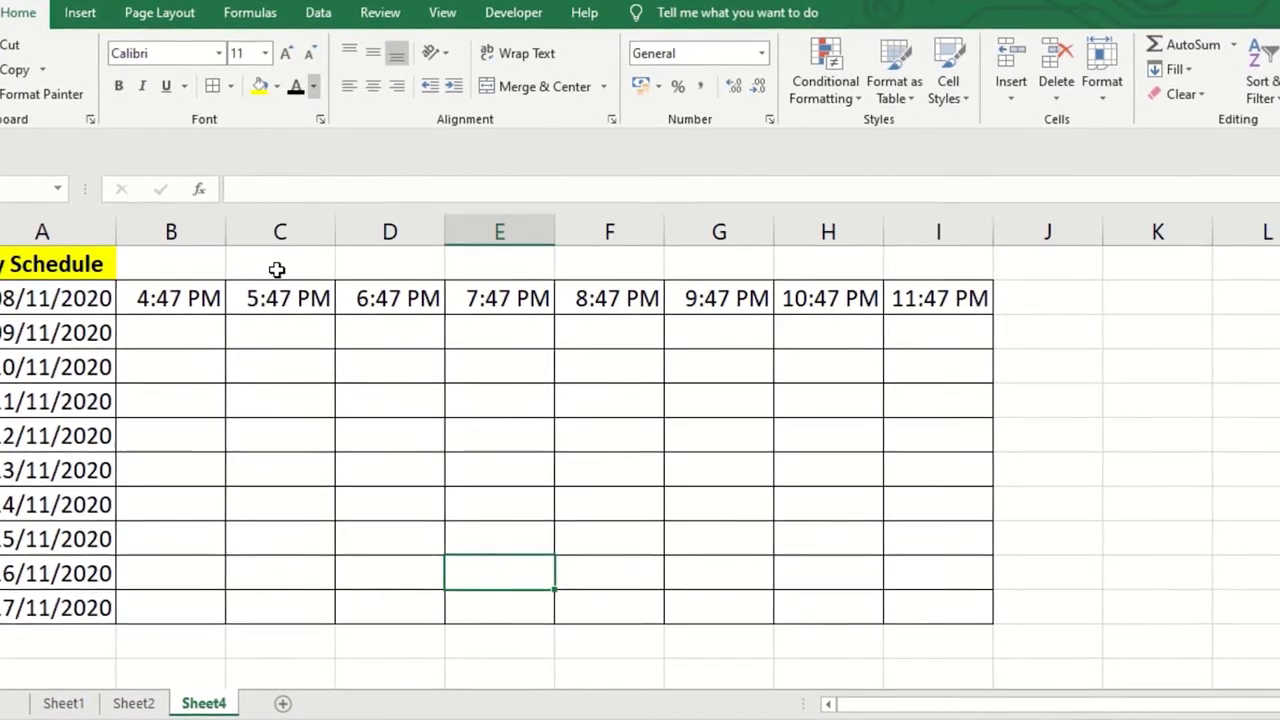
# Select the whole sheet and drag to resize all columns together.
pyautogui.click(1108, 95)
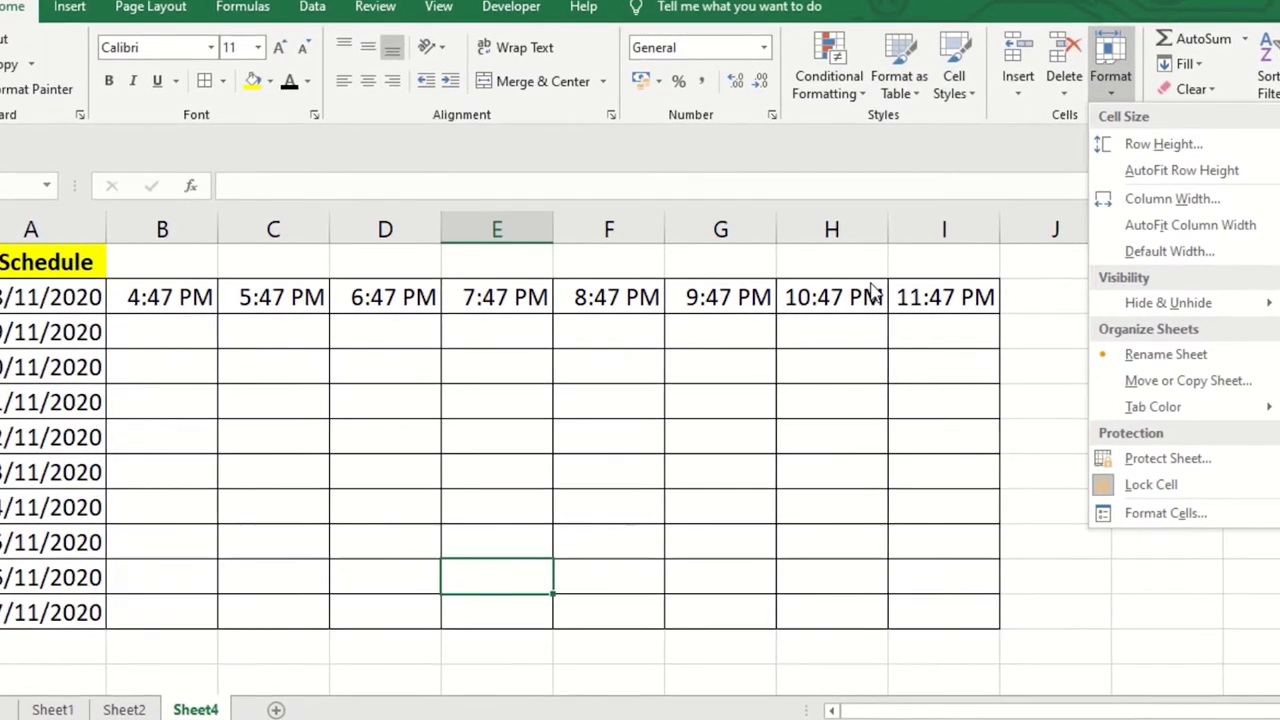
pyautogui.click(228, 229)
pyautogui.hotkey('ctrl', 'a')
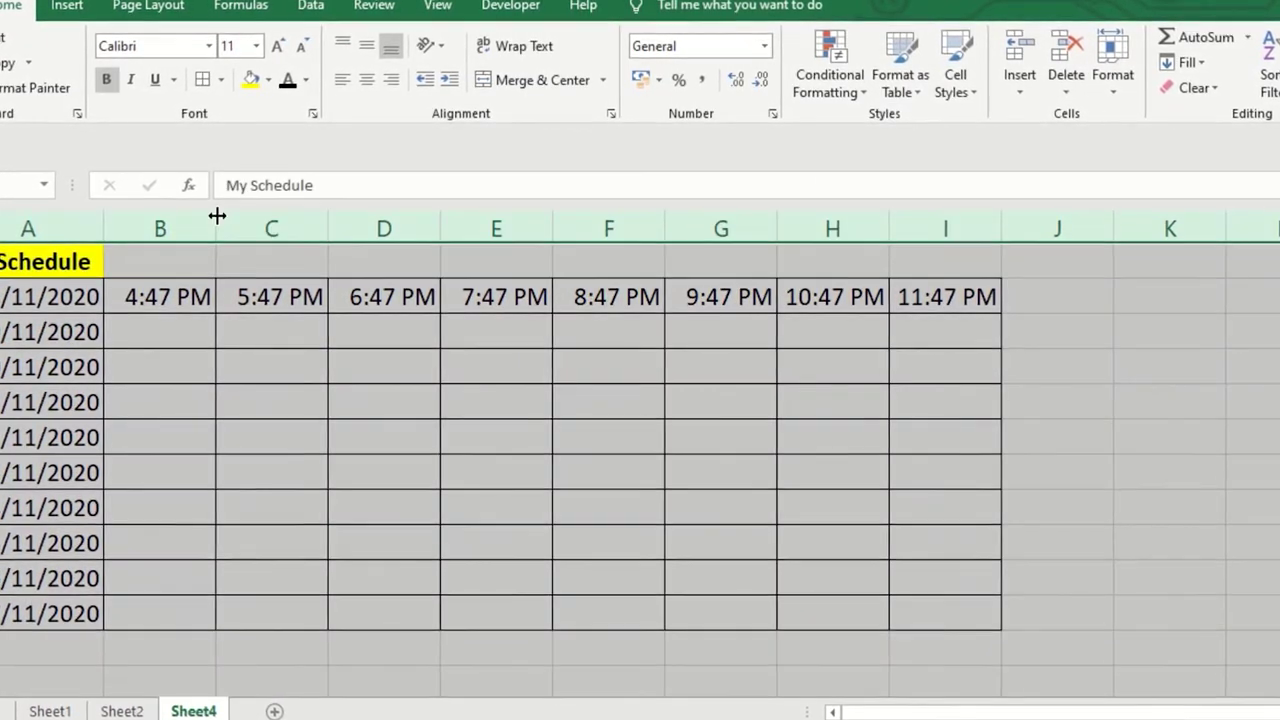
pyautogui.moveTo(215, 229); pyautogui.dragTo(88, 204)
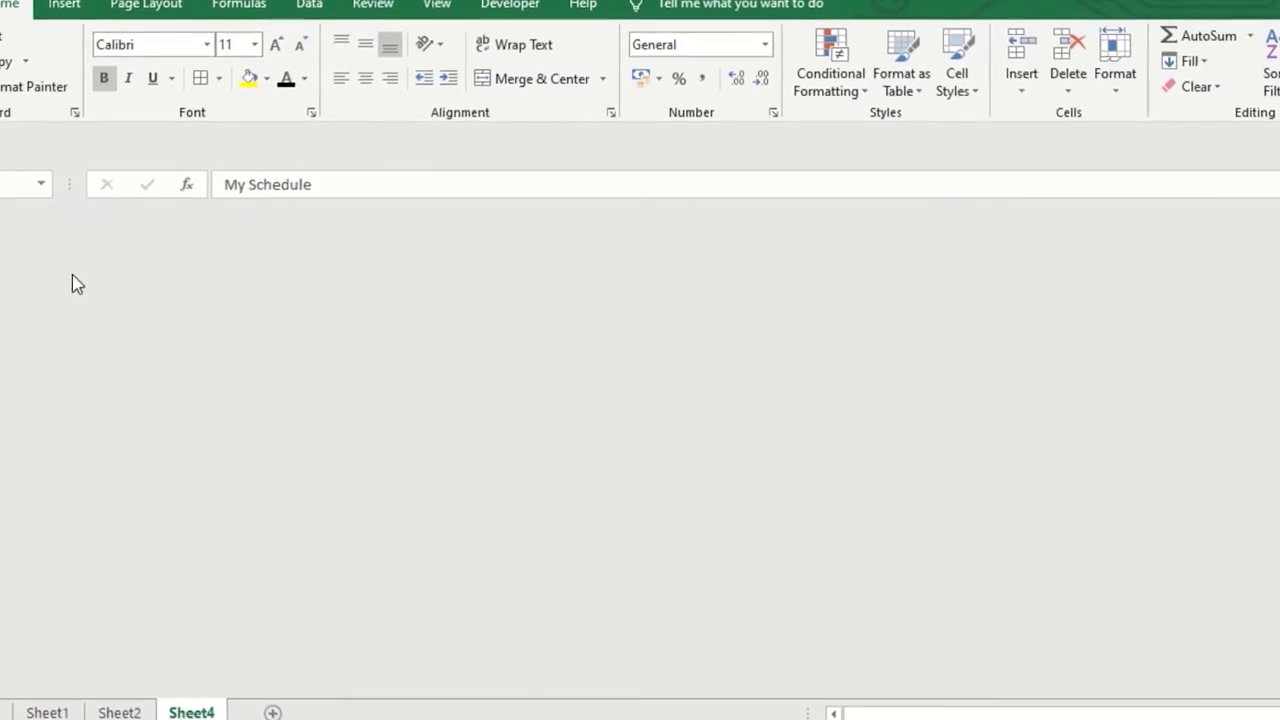
# Set the row height of every row to 17.
pyautogui.click(1112, 85)
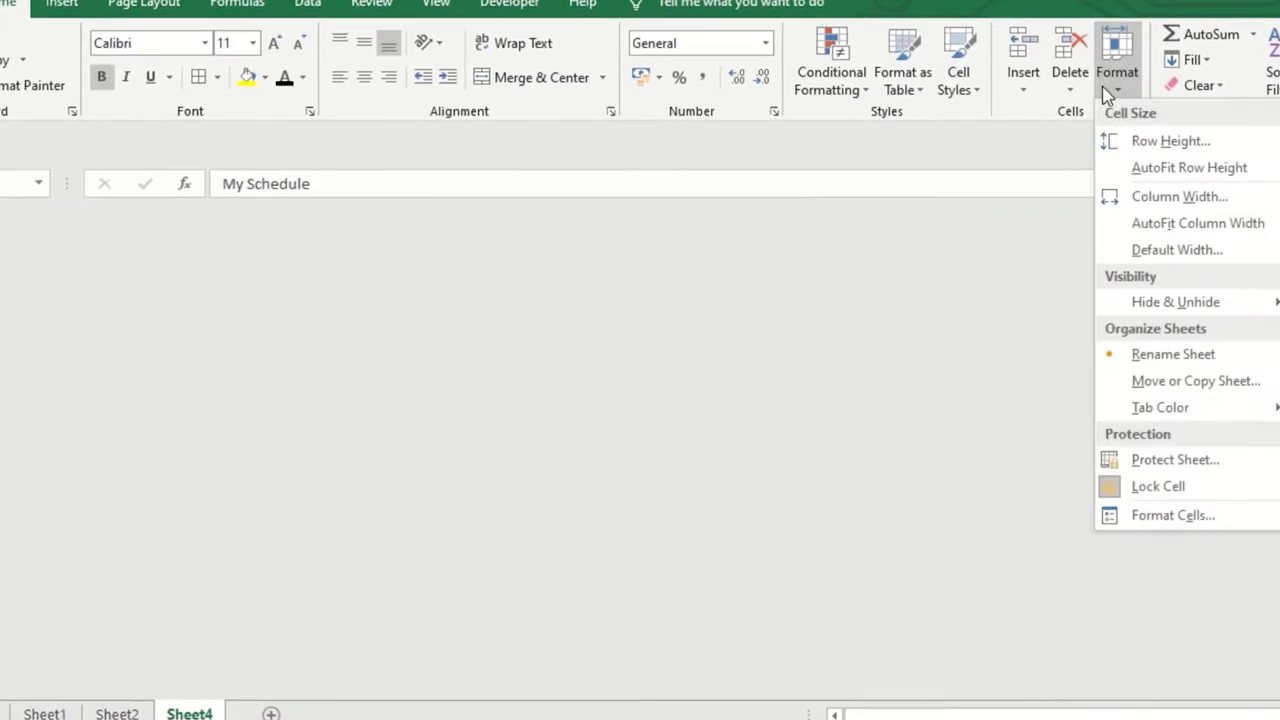
pyautogui.click(1201, 143)
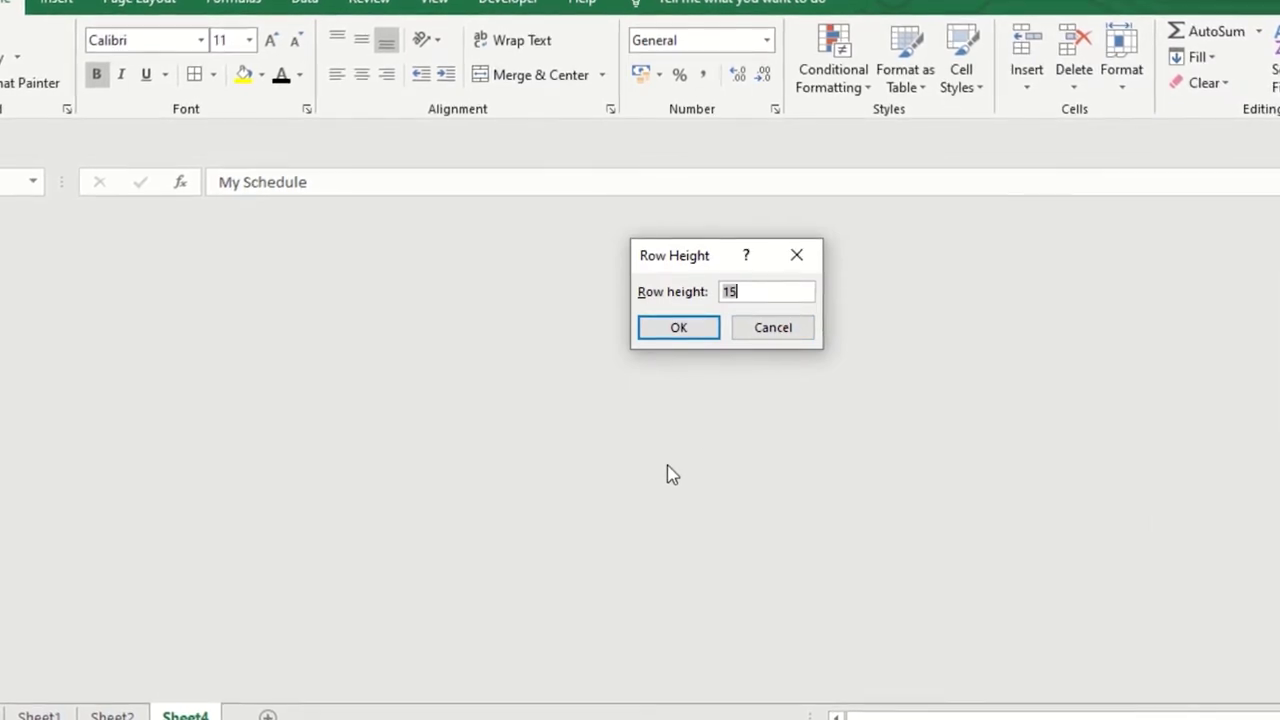
pyautogui.write('17')
pyautogui.click(700, 327)
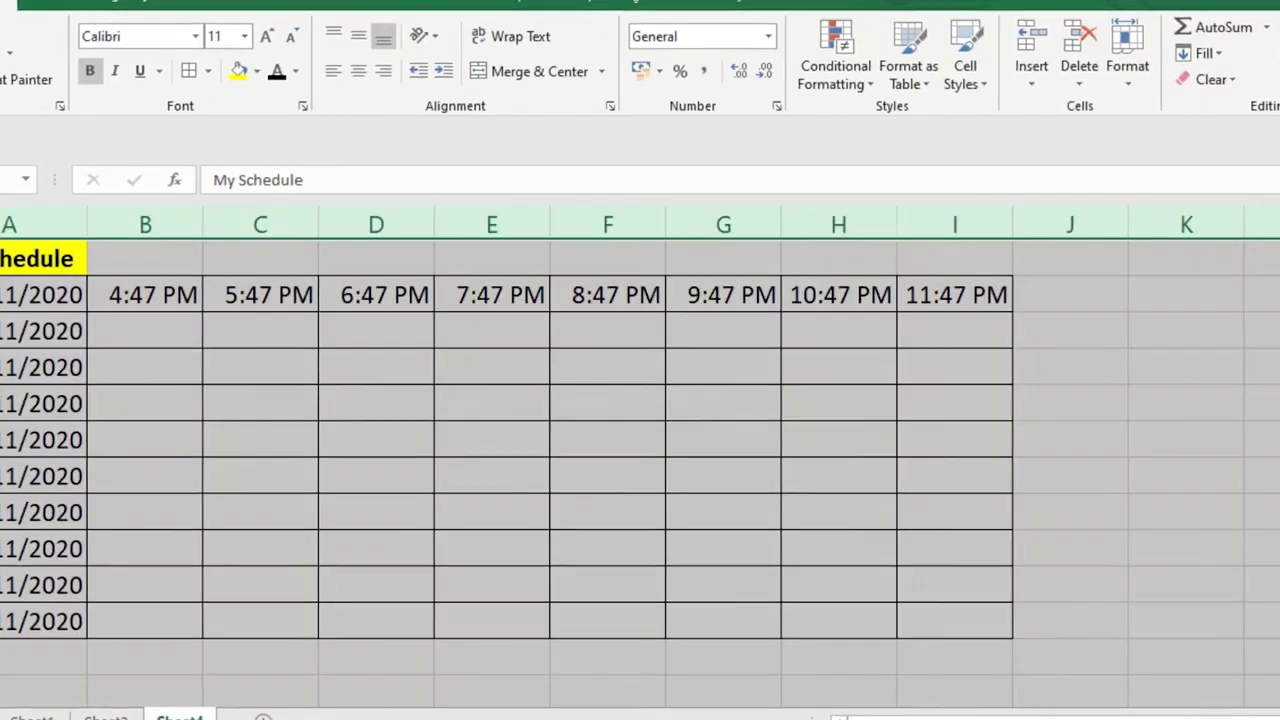
# Select columns C through H, then reselect the whole sheet and browse the Format options.
pyautogui.click(400, 470)
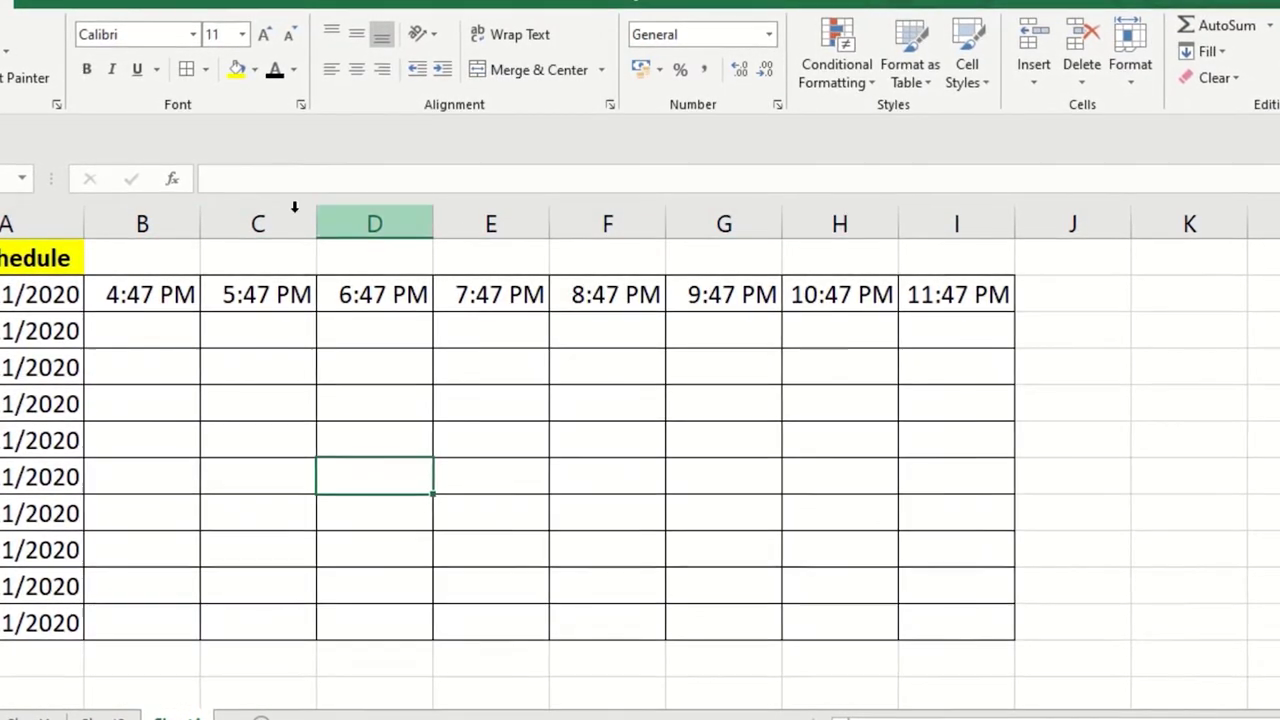
pyautogui.moveTo(298, 222); pyautogui.dragTo(826, 262)
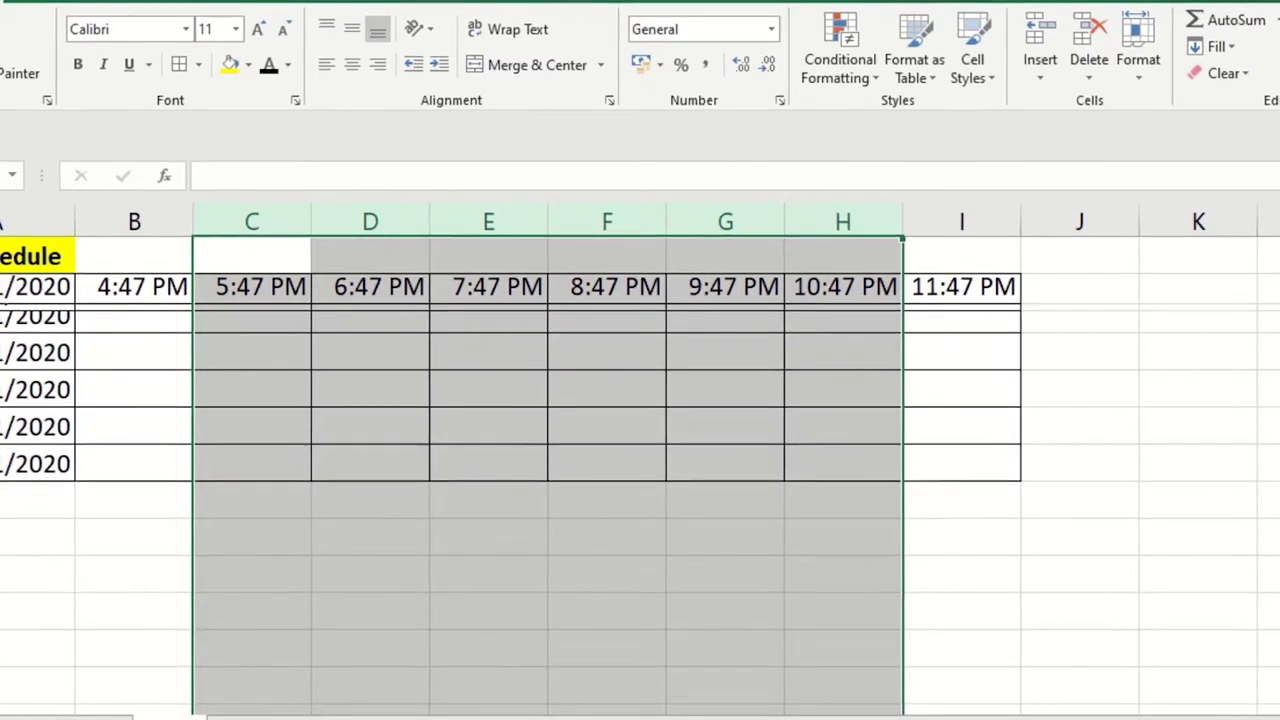
pyautogui.click(55, 497)
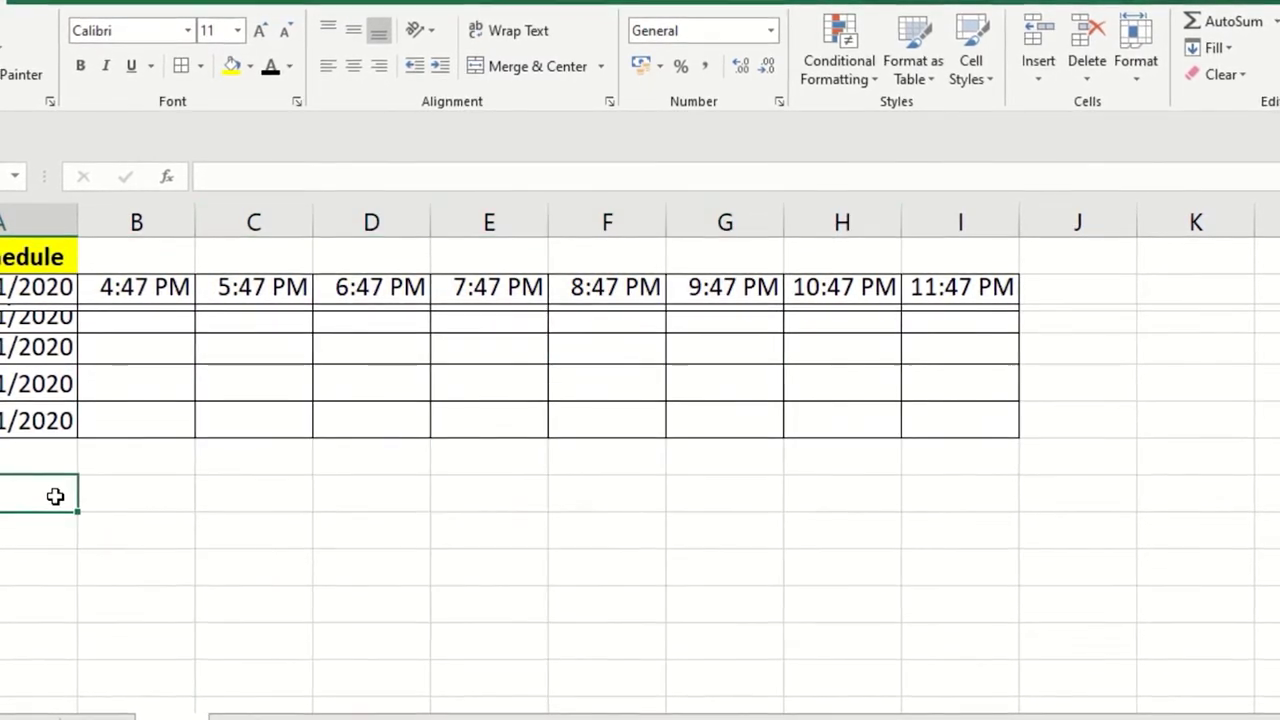
pyautogui.hotkey('ctrl', 'a')
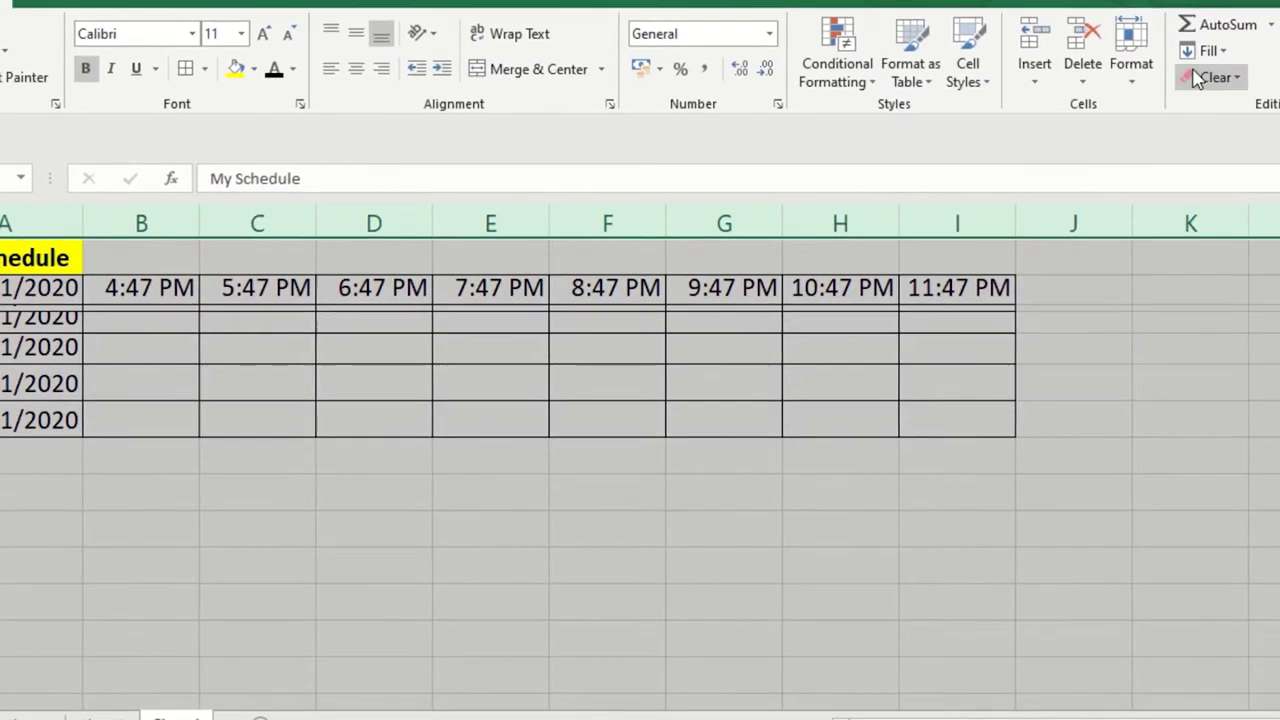
pyautogui.click(1131, 75)
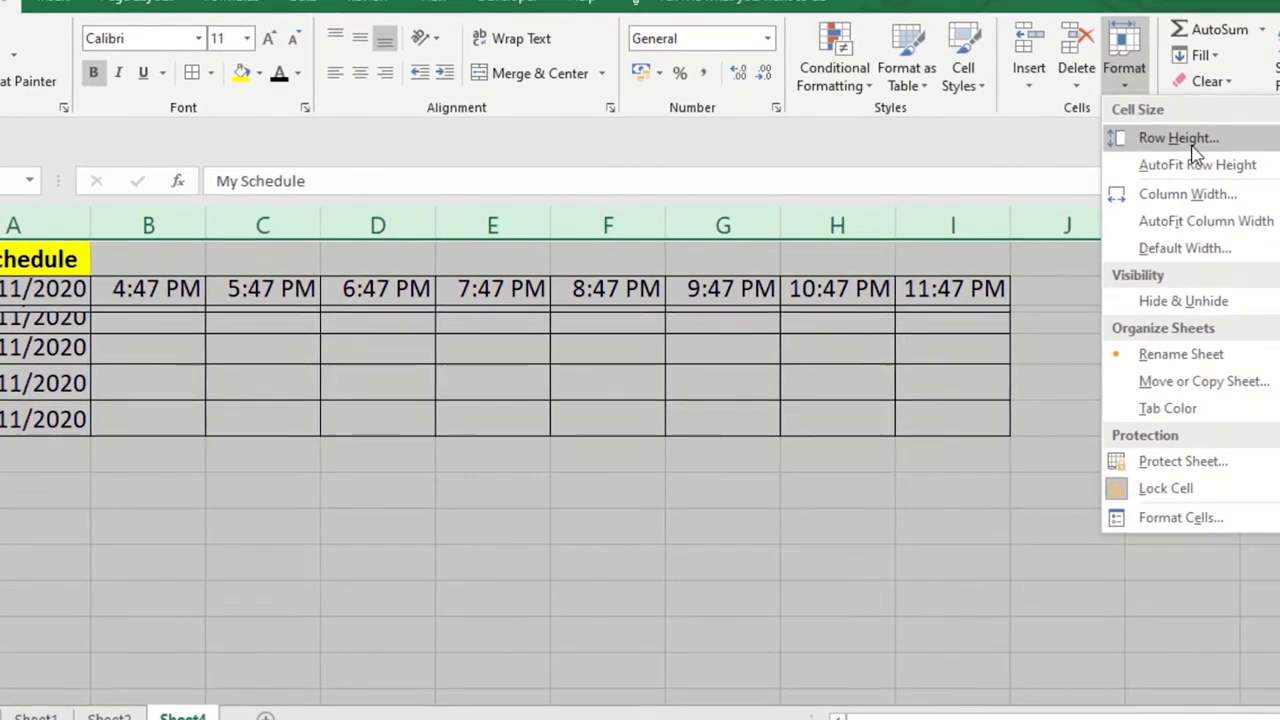
pyautogui.press('Escape')
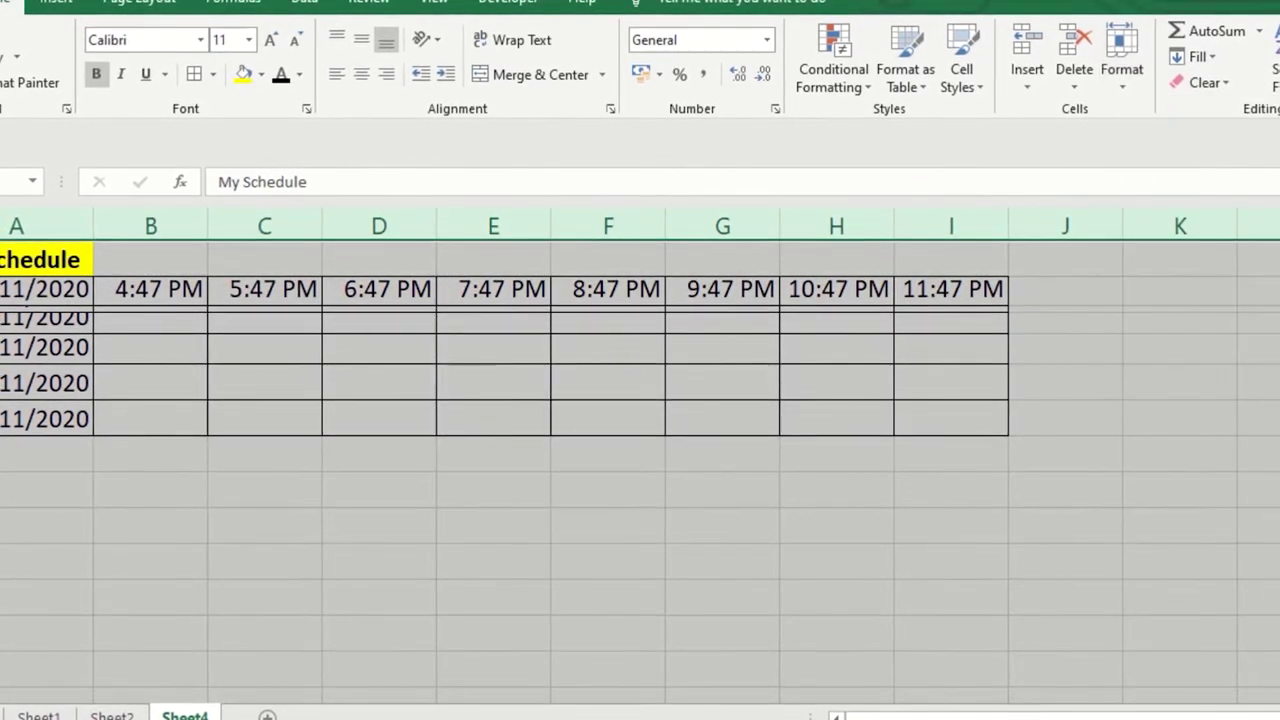
# AutoFit every row height and column width, then select the time headings B2:I2.
pyautogui.click(40, 310)
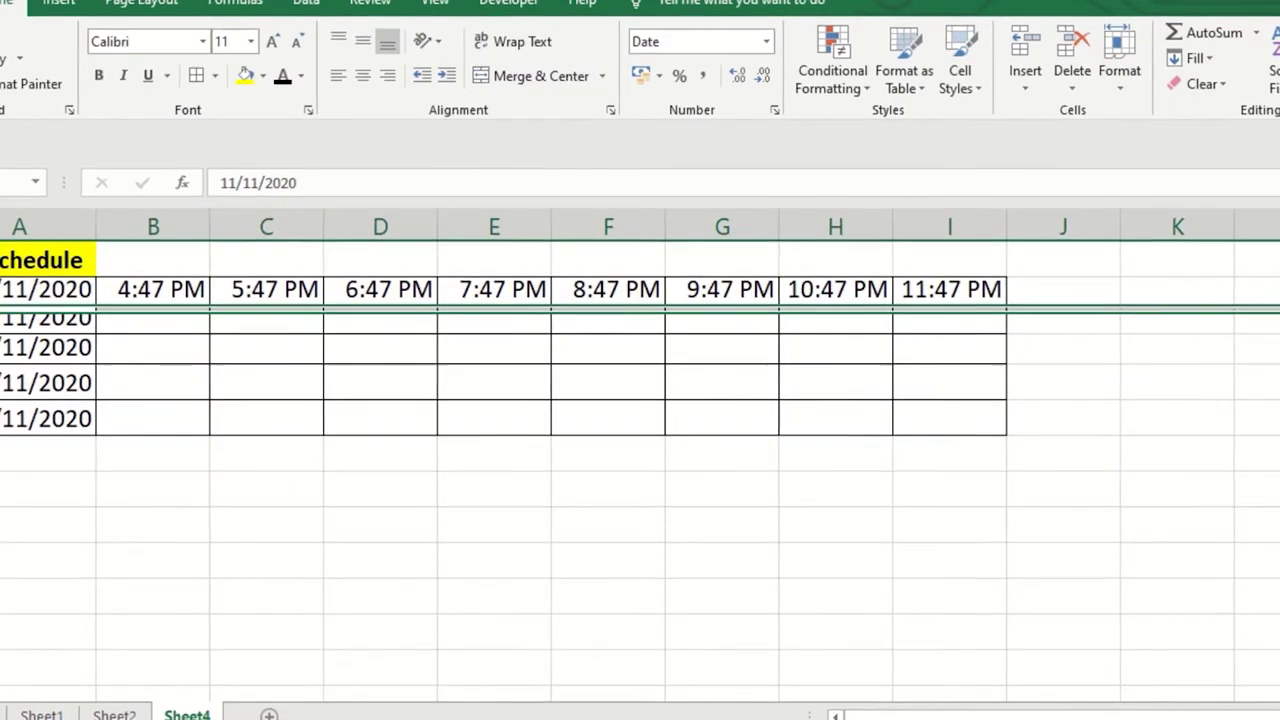
pyautogui.hotkey('ctrl', 'a')
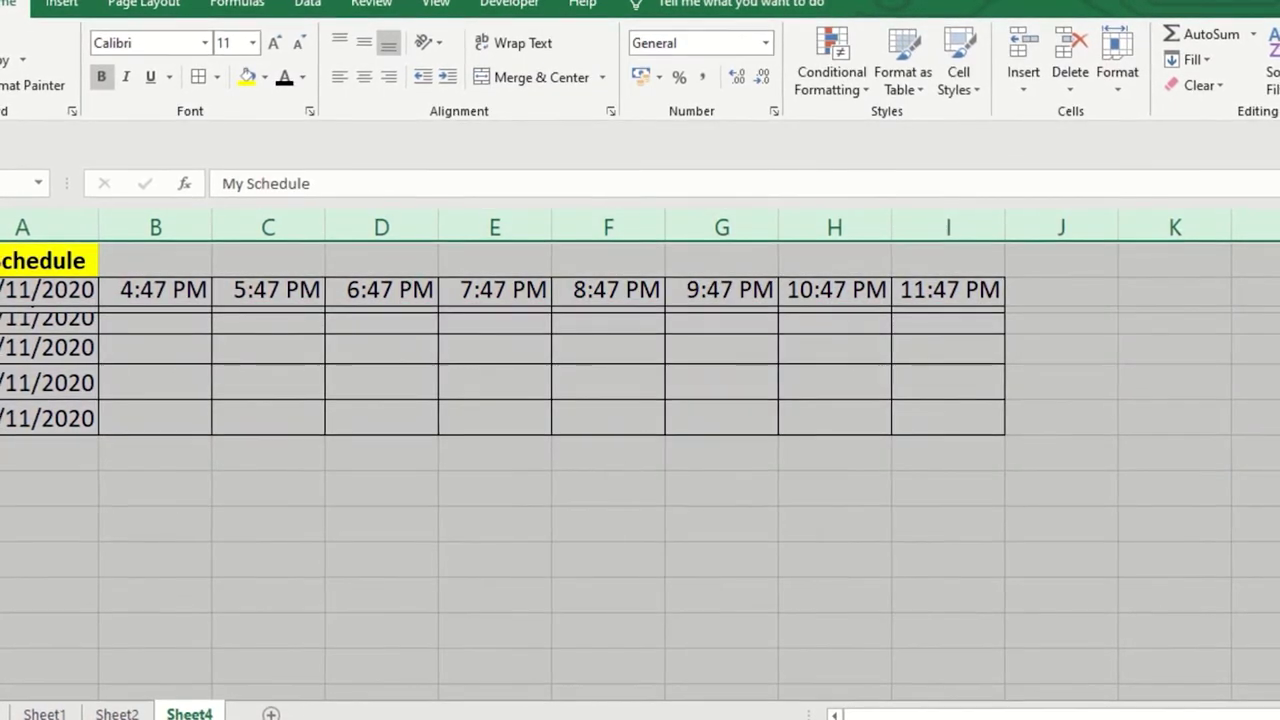
pyautogui.hotkey('alt', 'h')
pyautogui.press('o')
pyautogui.press('a')
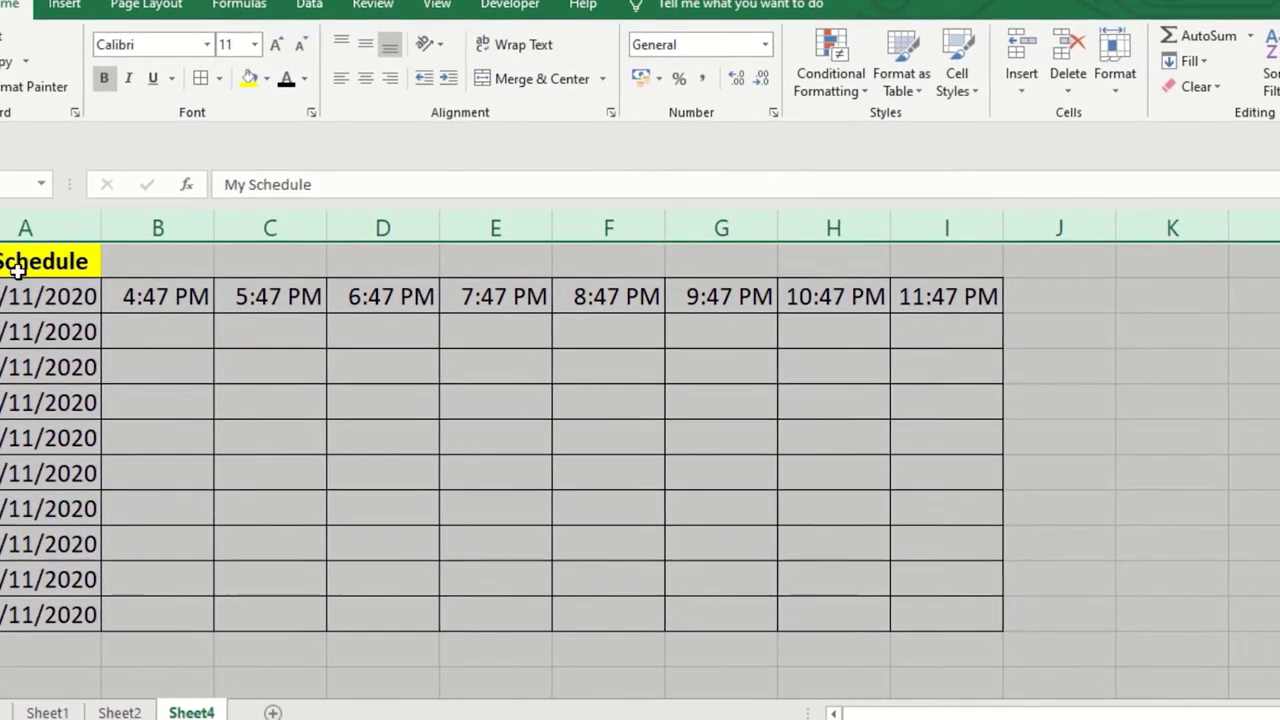
pyautogui.hotkey('alt', 'h')
pyautogui.press('o')
pyautogui.press('i')
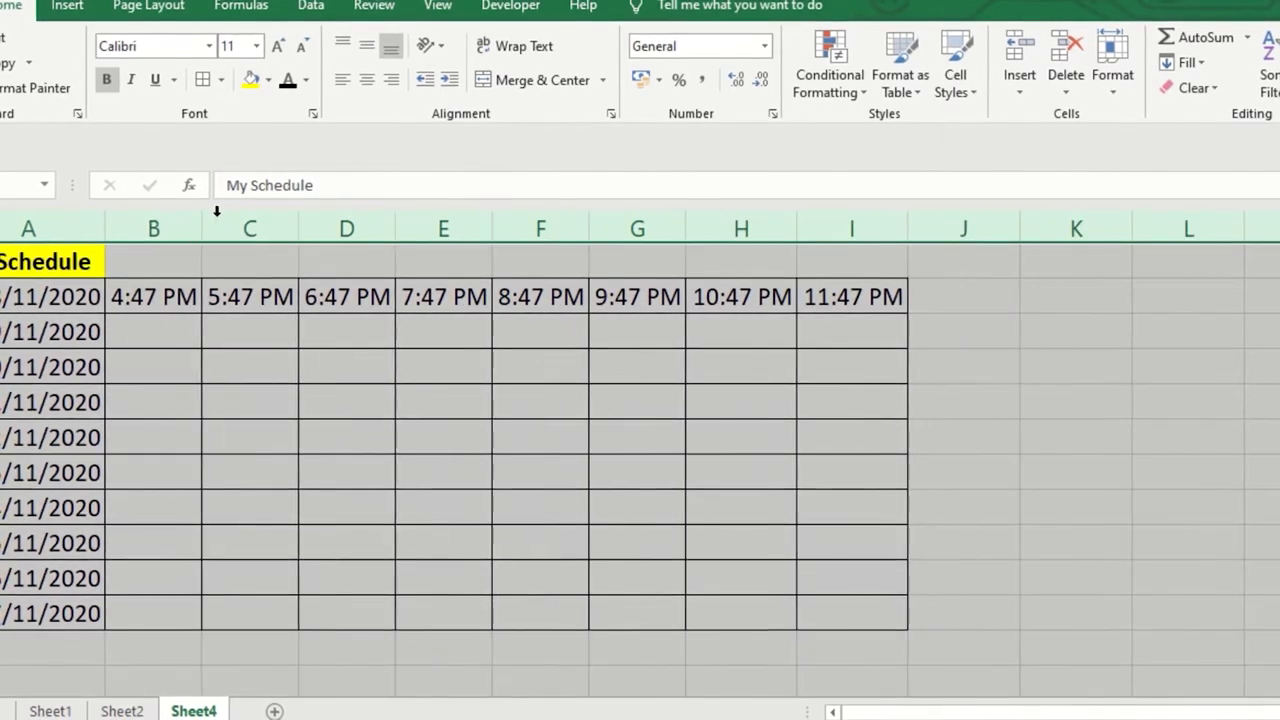
pyautogui.moveTo(840, 303); pyautogui.dragTo(132, 291)
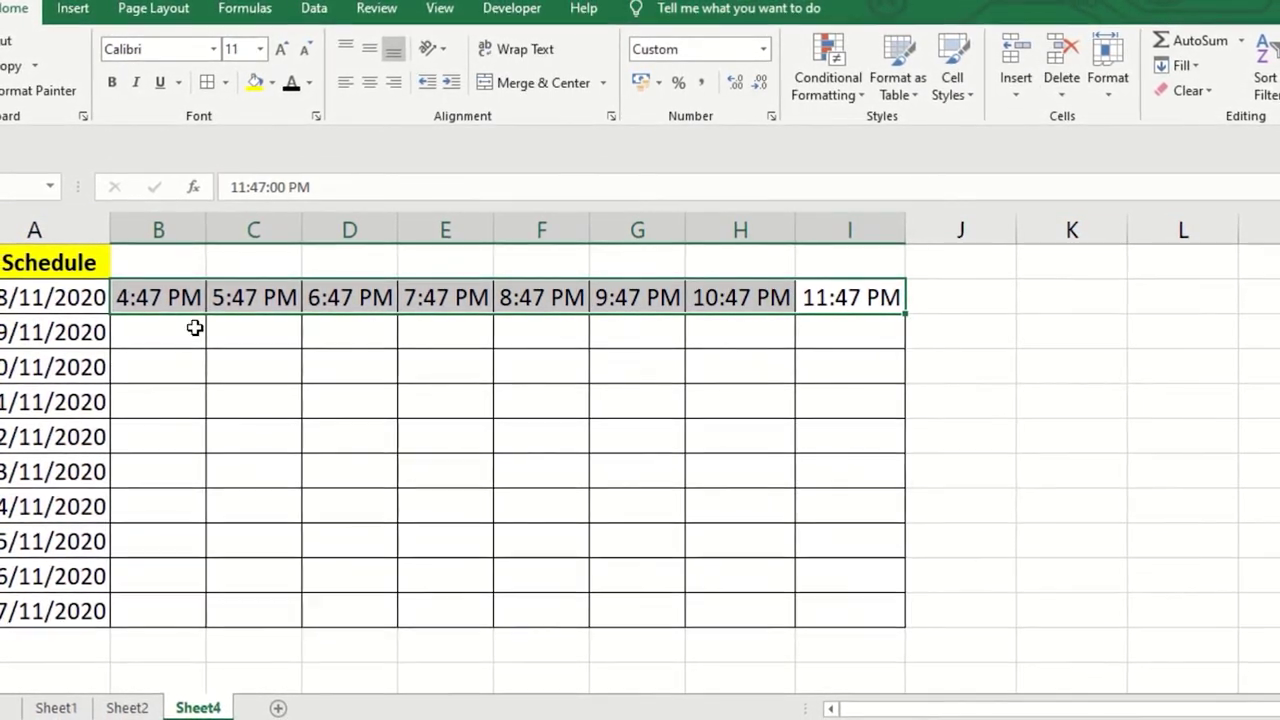
# Hide the row holding the times using Format's Hide & Unhide choices.
pyautogui.click(1117, 96)
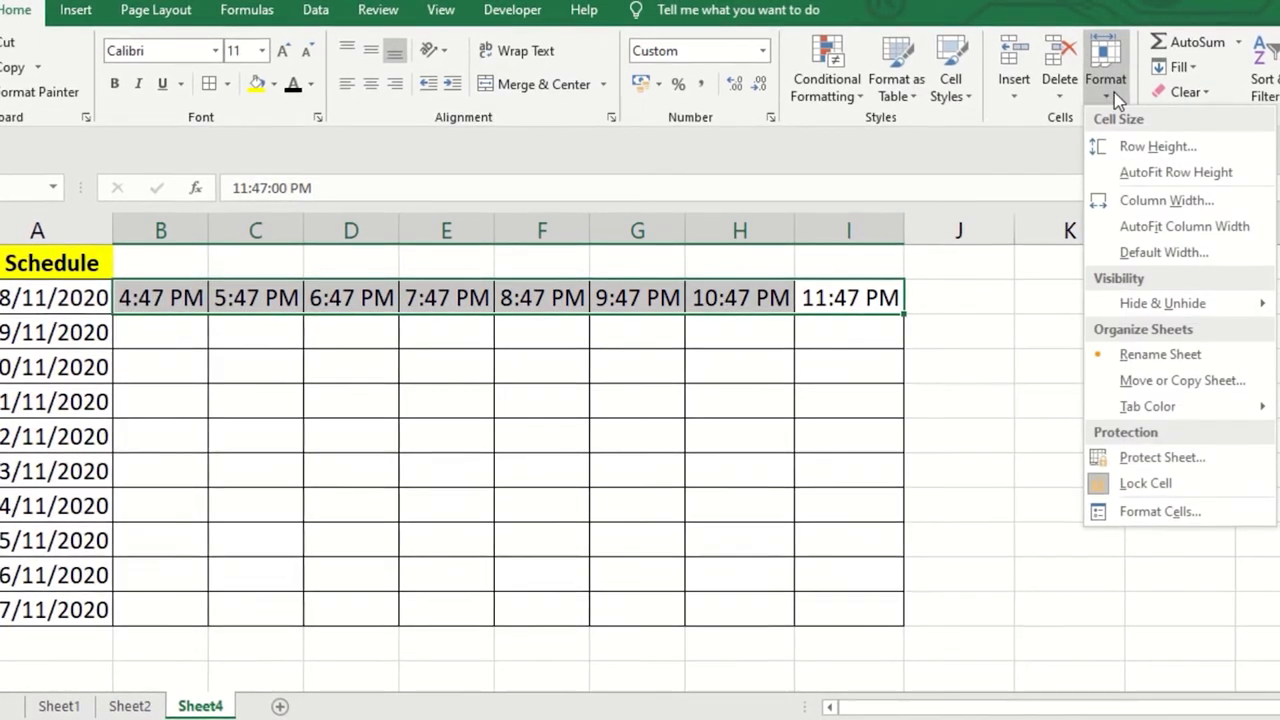
pyautogui.moveTo(1158, 304)
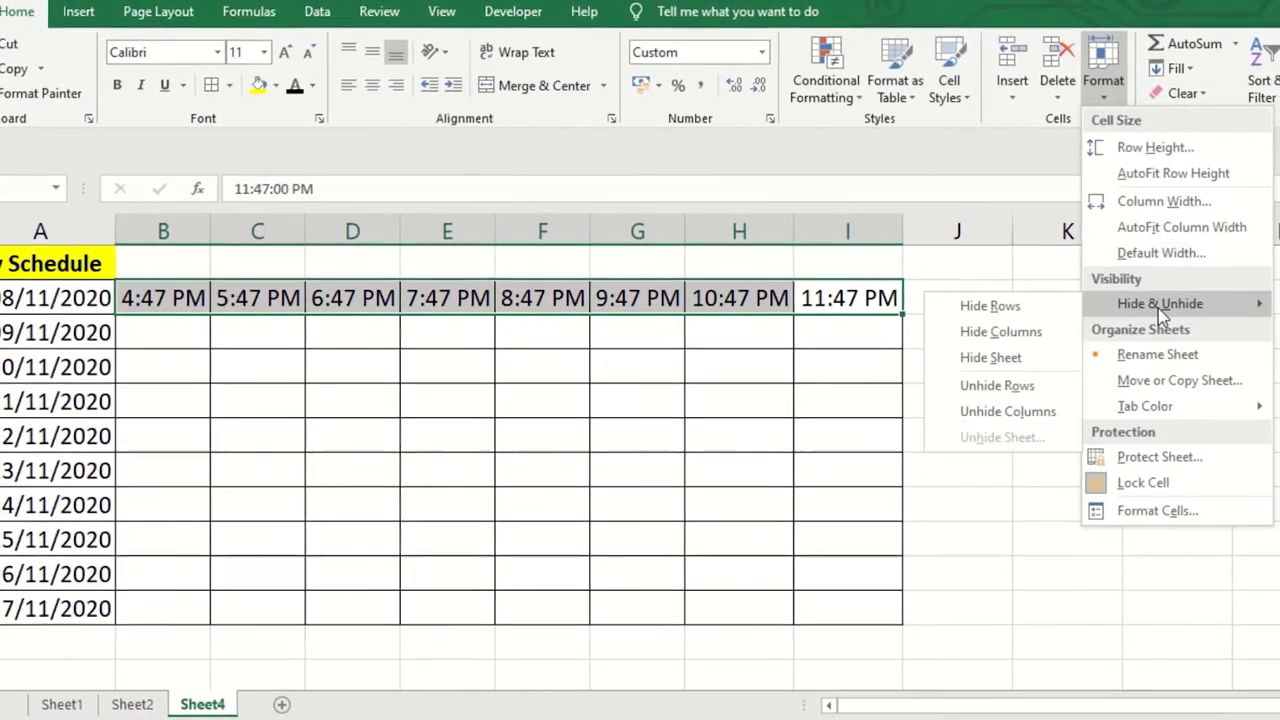
pyautogui.click(1029, 303)
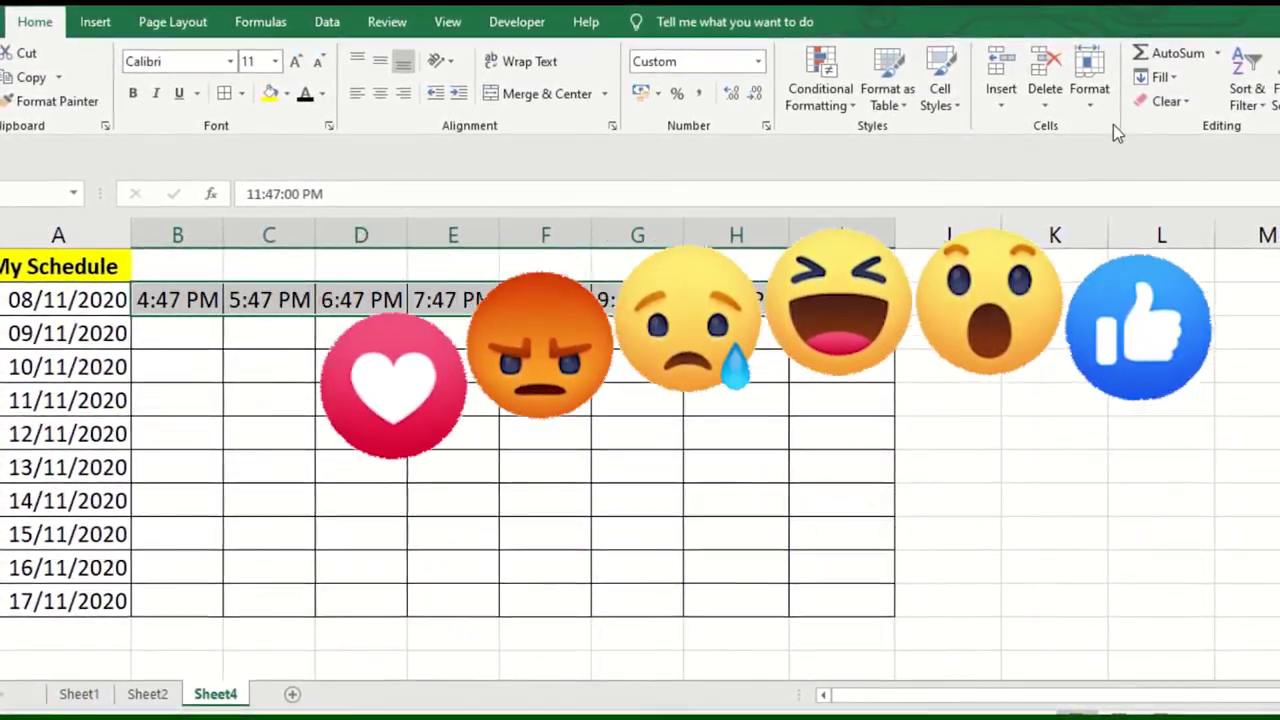
# Review the Hide & Unhide choices and the time cells' shortcut options, then reopen Format.
pyautogui.click(1089, 95)
pyautogui.moveTo(1141, 305)
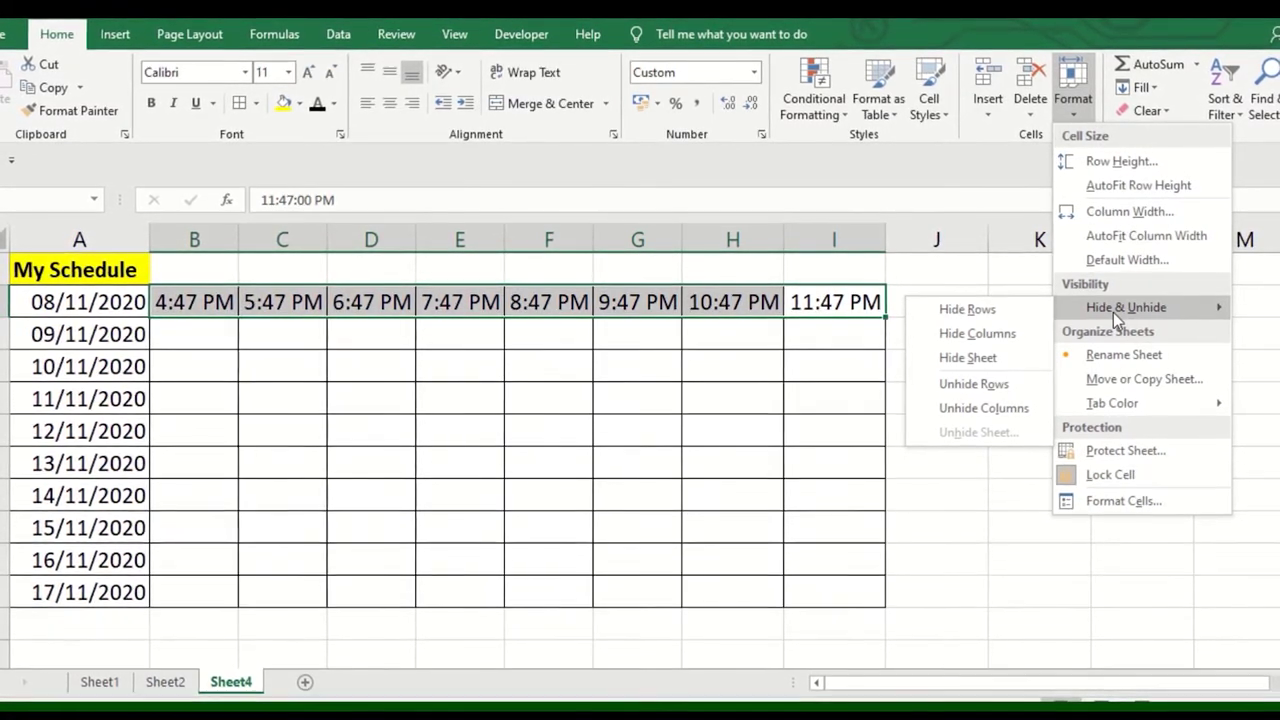
pyautogui.click(646, 363)
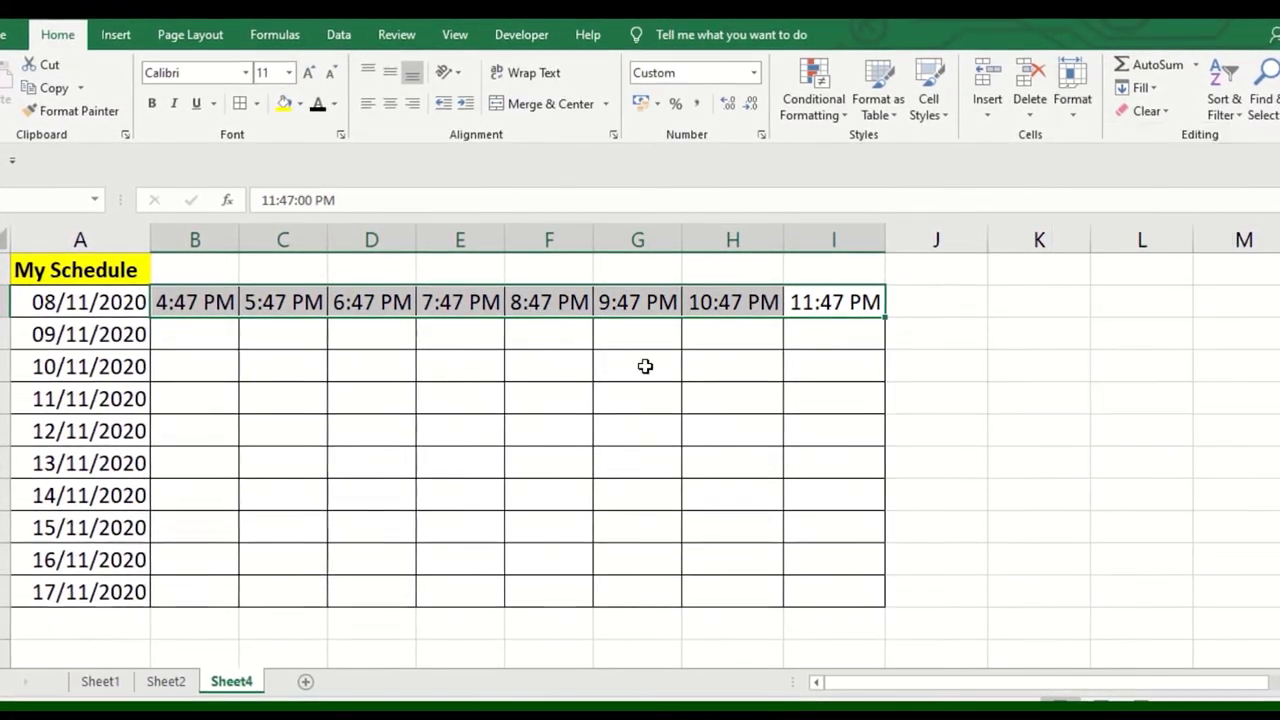
pyautogui.rightClick(190, 302)
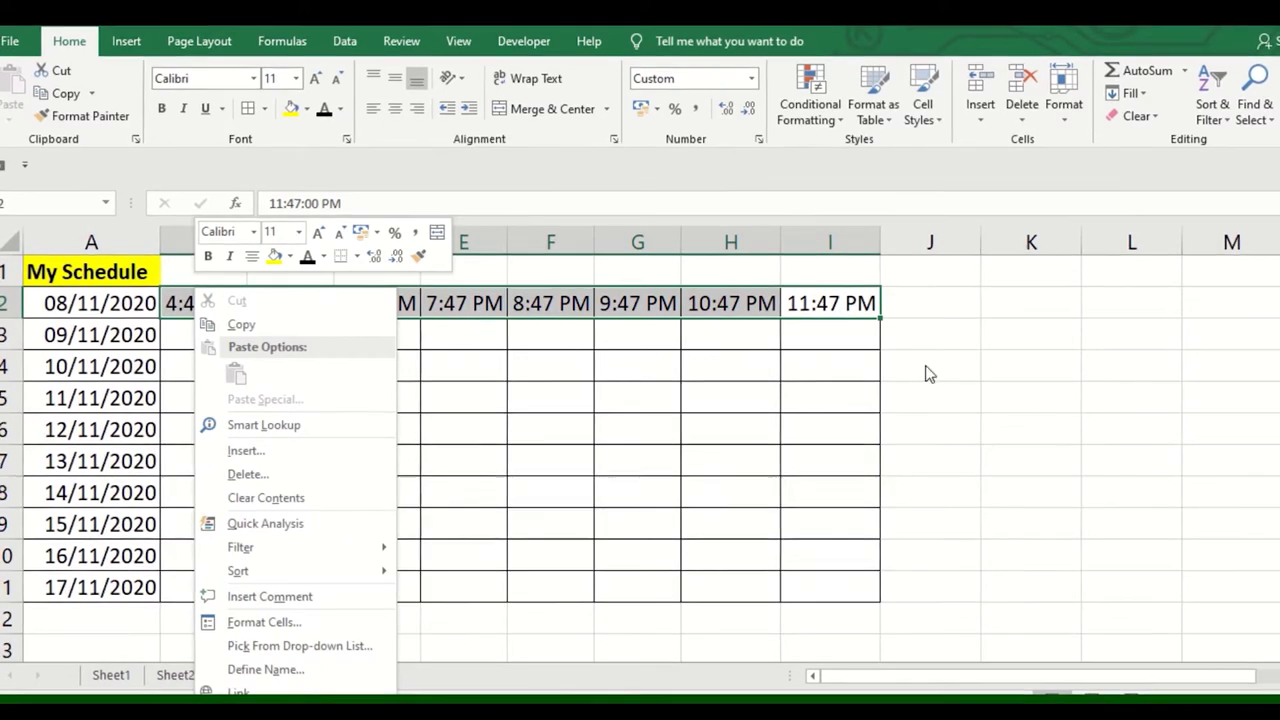
pyautogui.click(1065, 102)
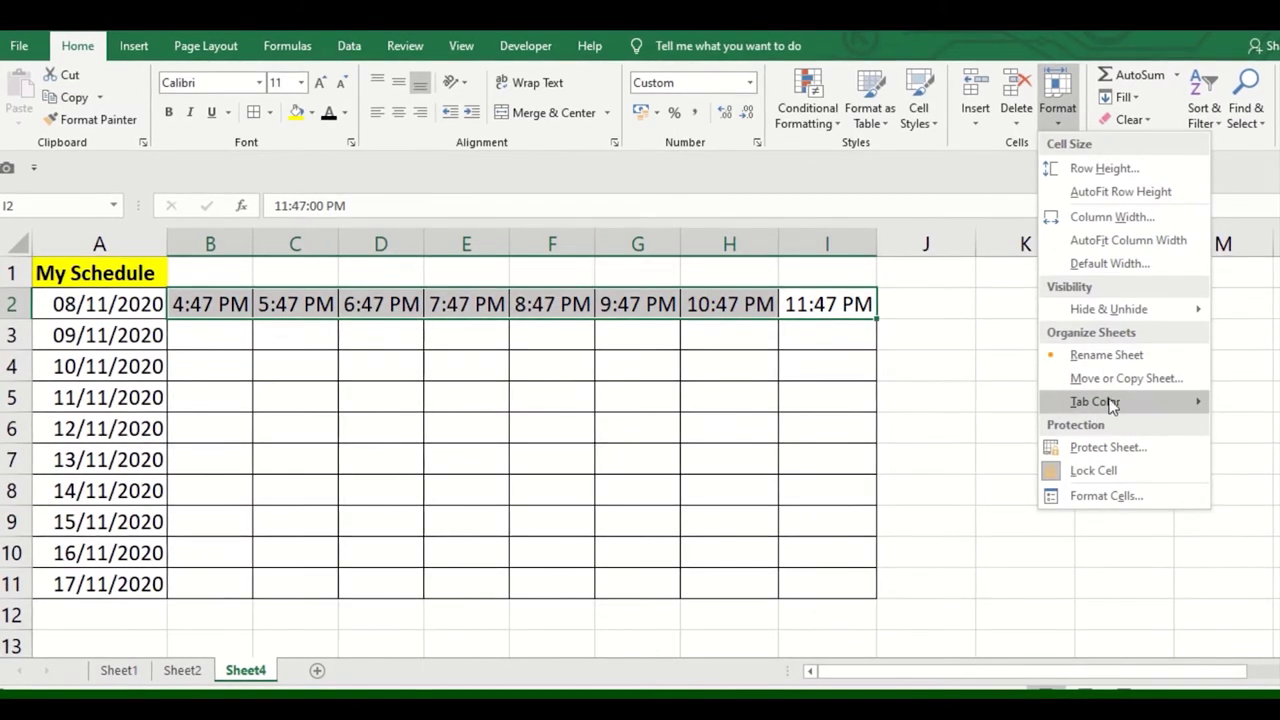
# Change the Sheet4 tab name to asfdasdf.
pyautogui.click(1106, 355)
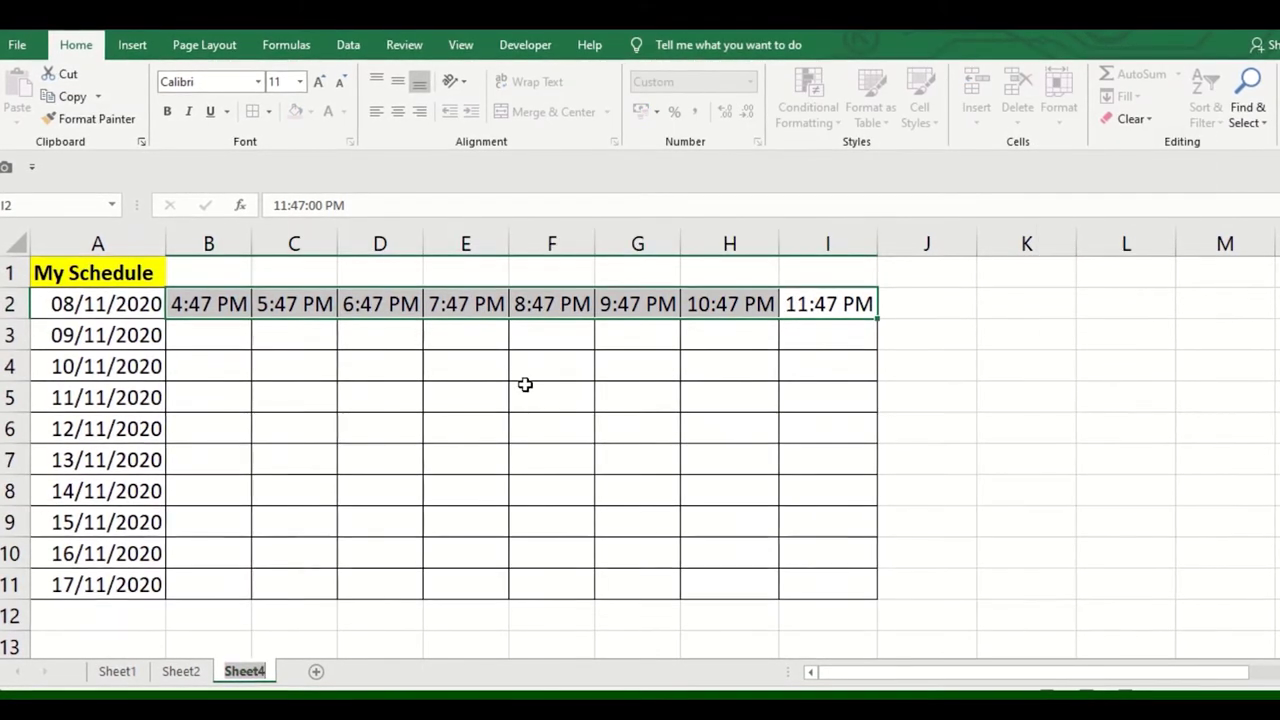
pyautogui.click(486, 371)
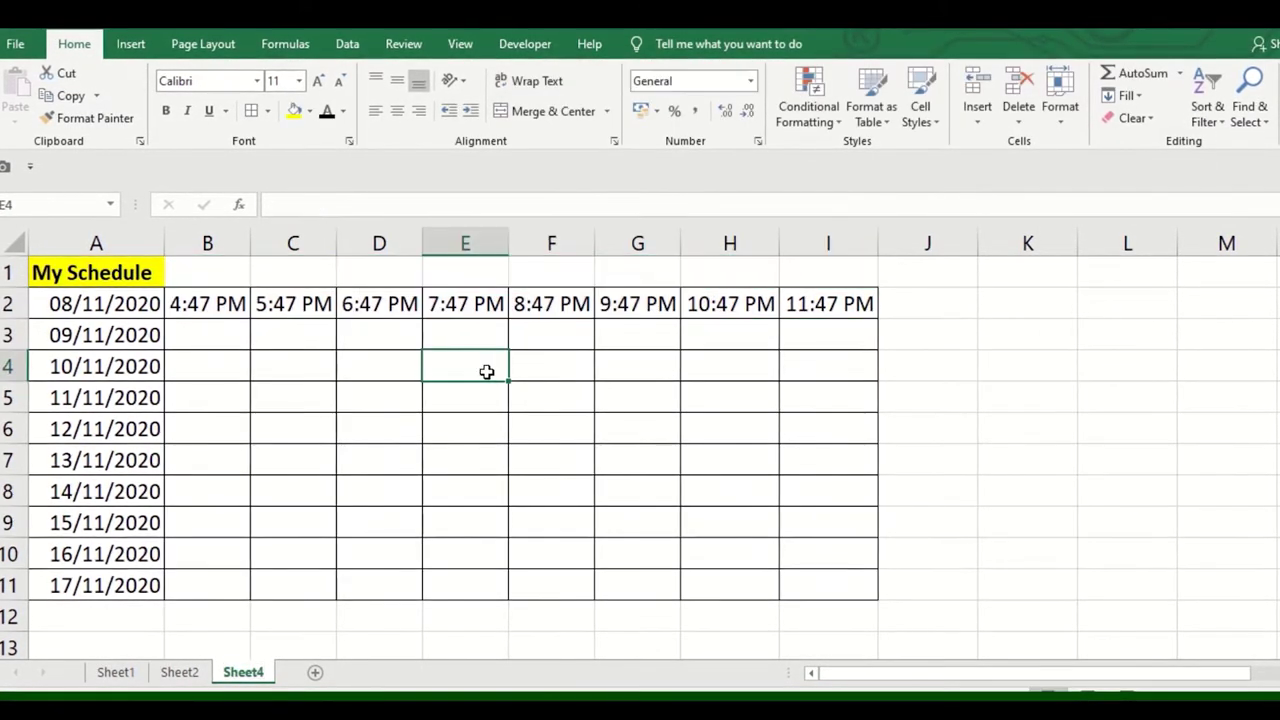
pyautogui.click(1061, 125)
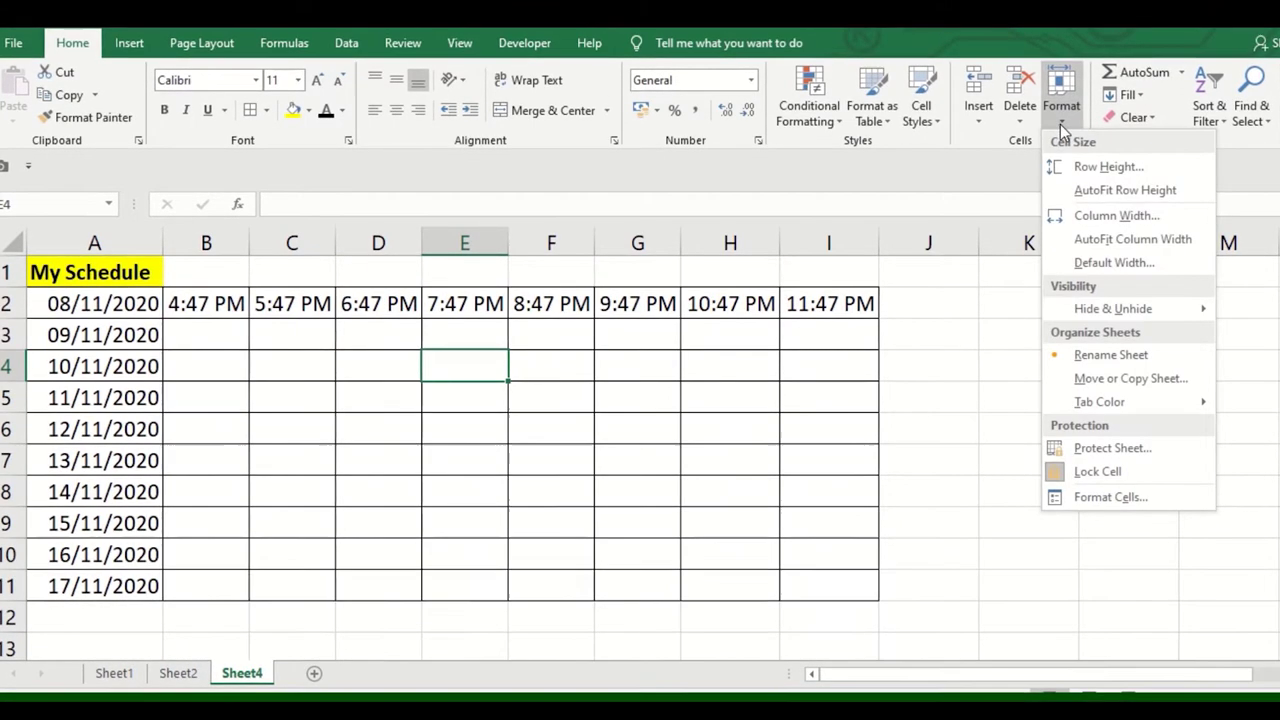
pyautogui.click(1126, 357)
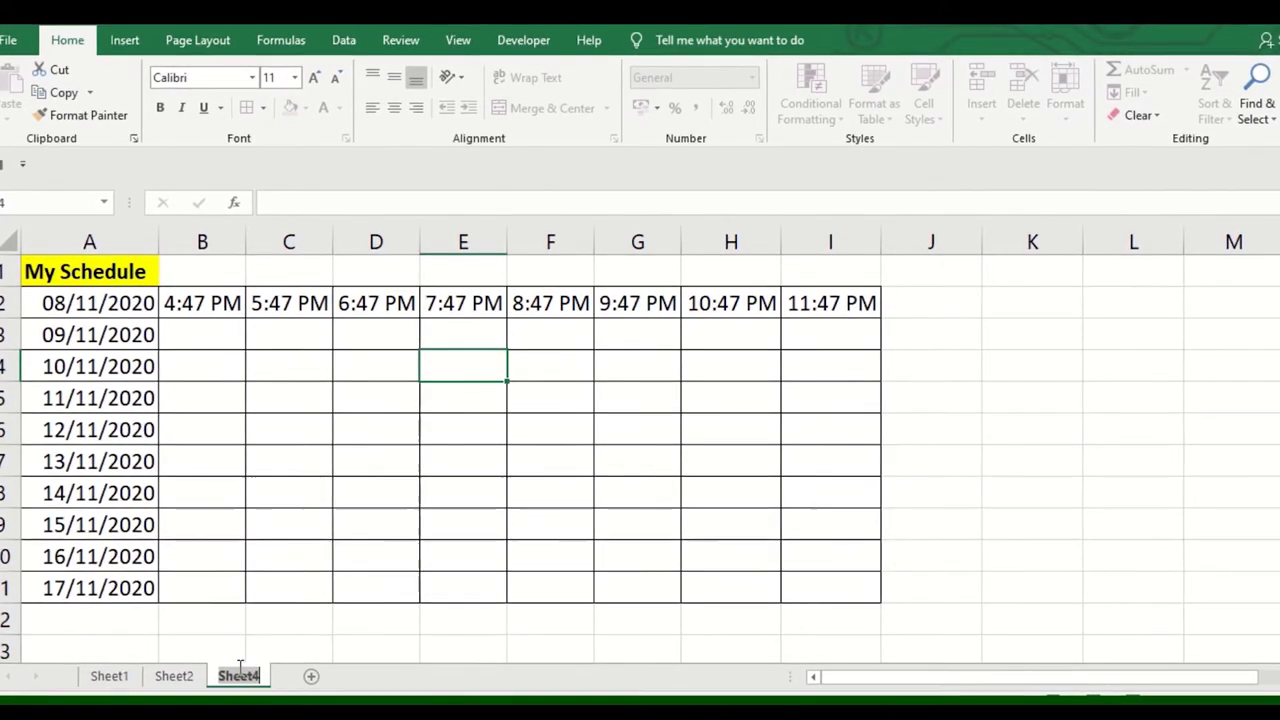
pyautogui.click(238, 676)
pyautogui.write('asfdasdf')
pyautogui.click(514, 566)
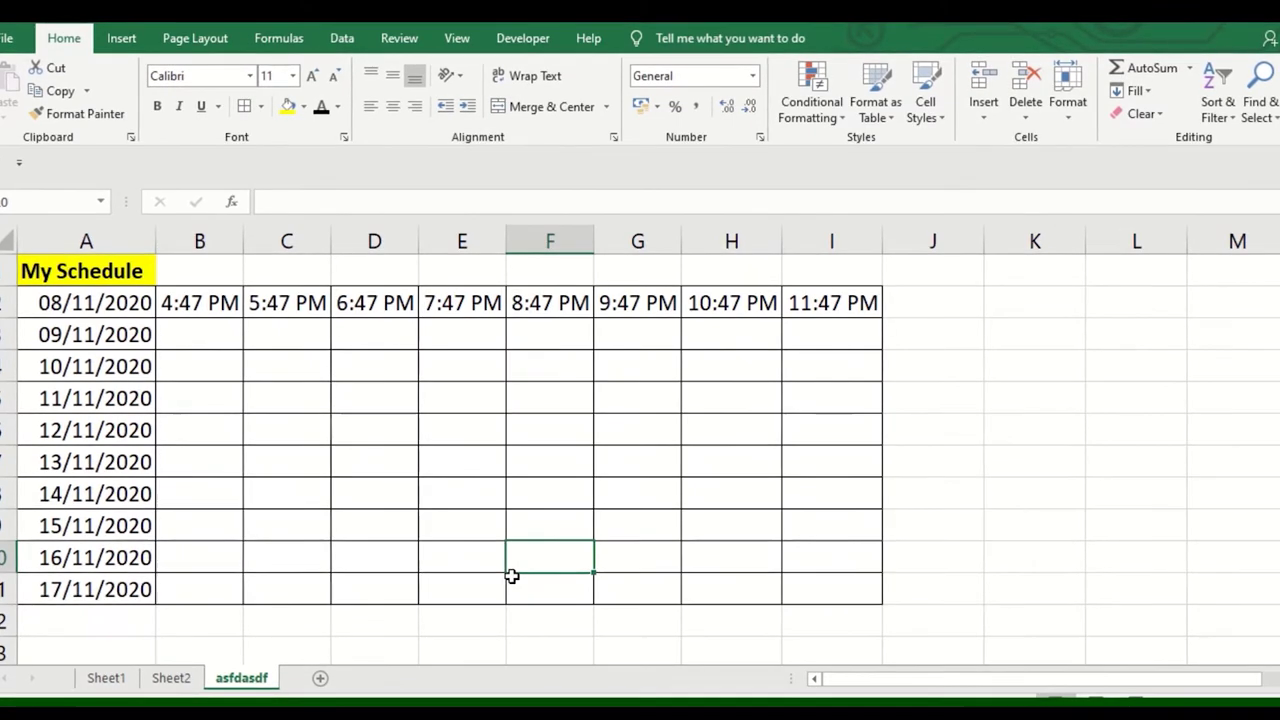
# Preview the Tab Color choices for the asfdasdf sheet without changing its colour.
pyautogui.rightClick(246, 678)
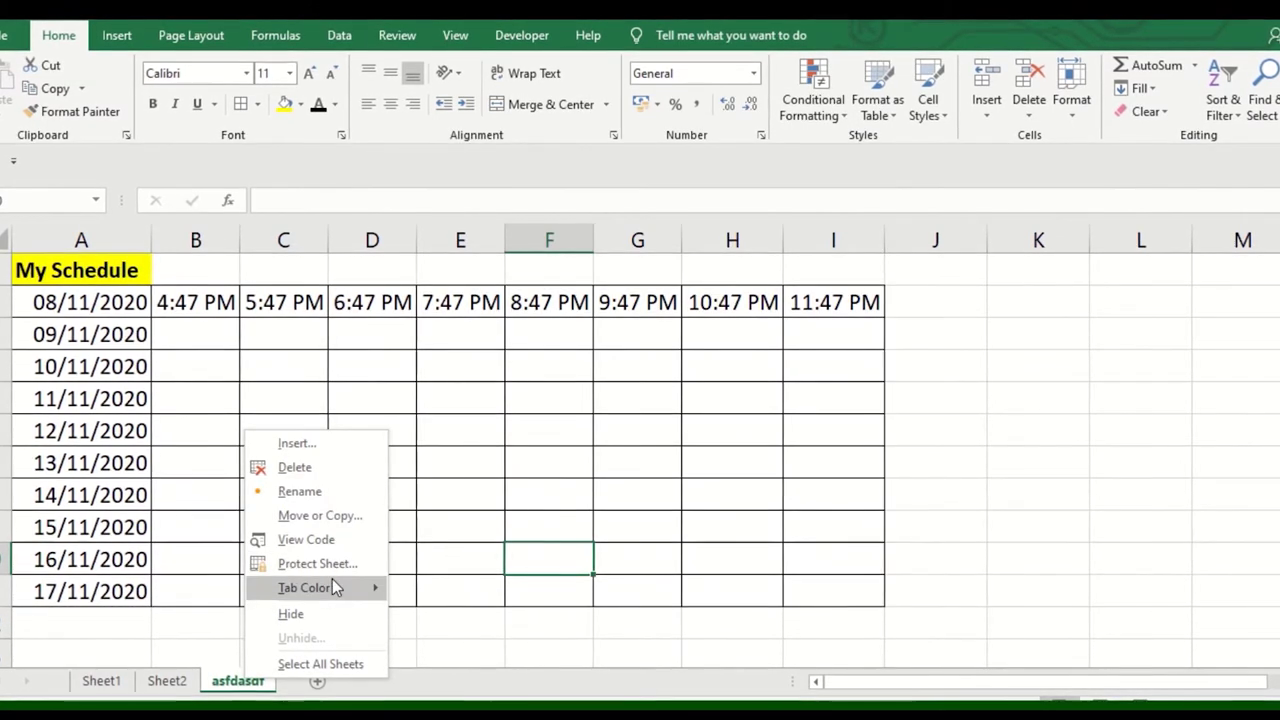
pyautogui.moveTo(332, 586)
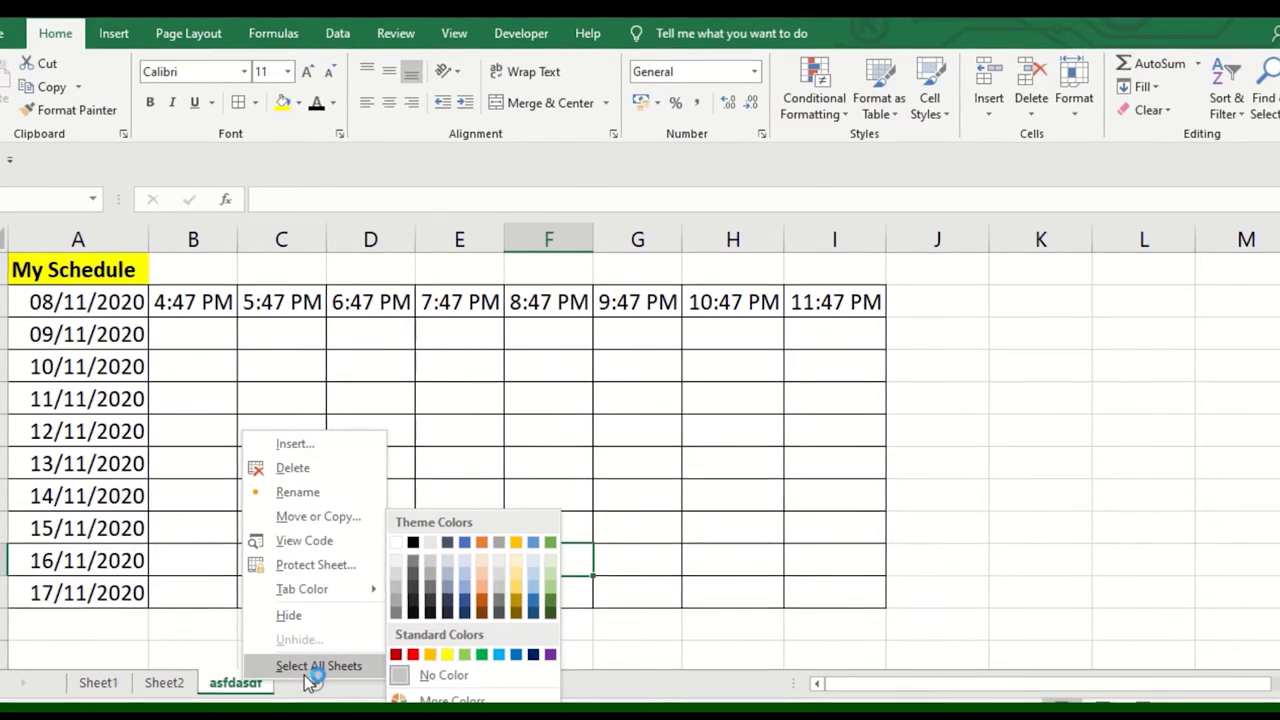
pyautogui.click(811, 399)
pyautogui.click(1075, 95)
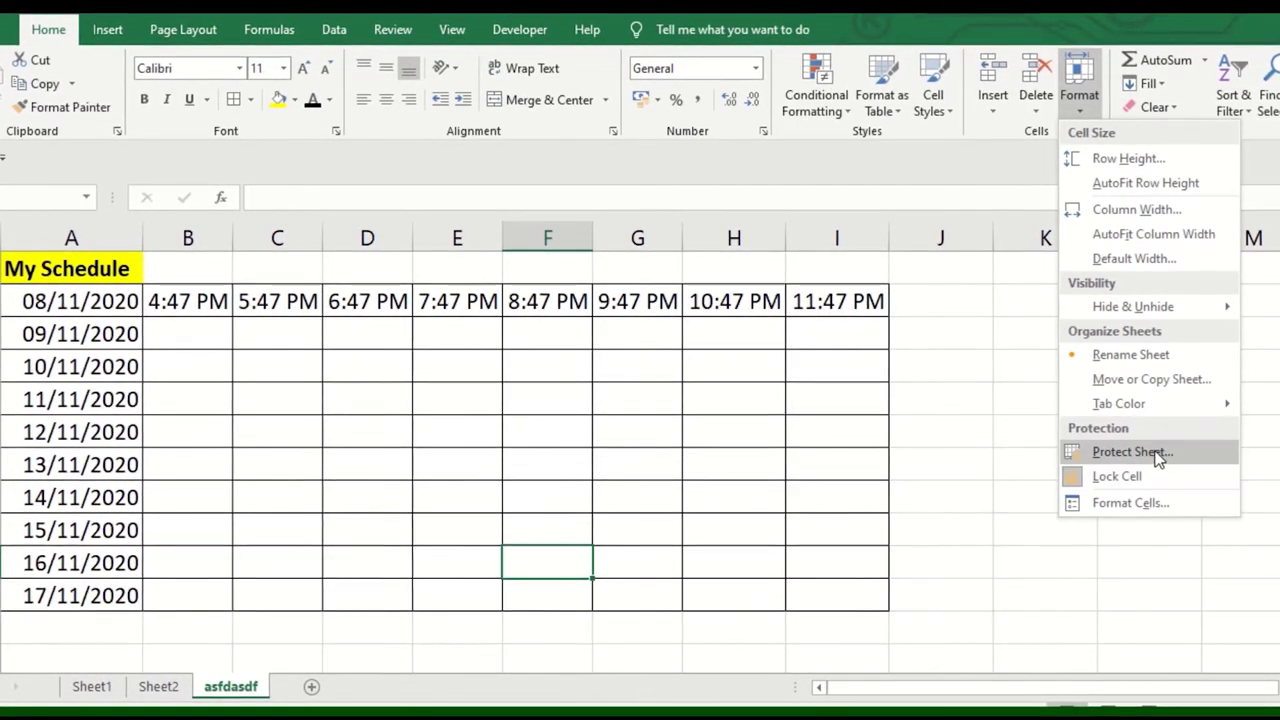
# Close the sheet and Format options without changes and select the empty cell K13.
pyautogui.rightClick(235, 687)
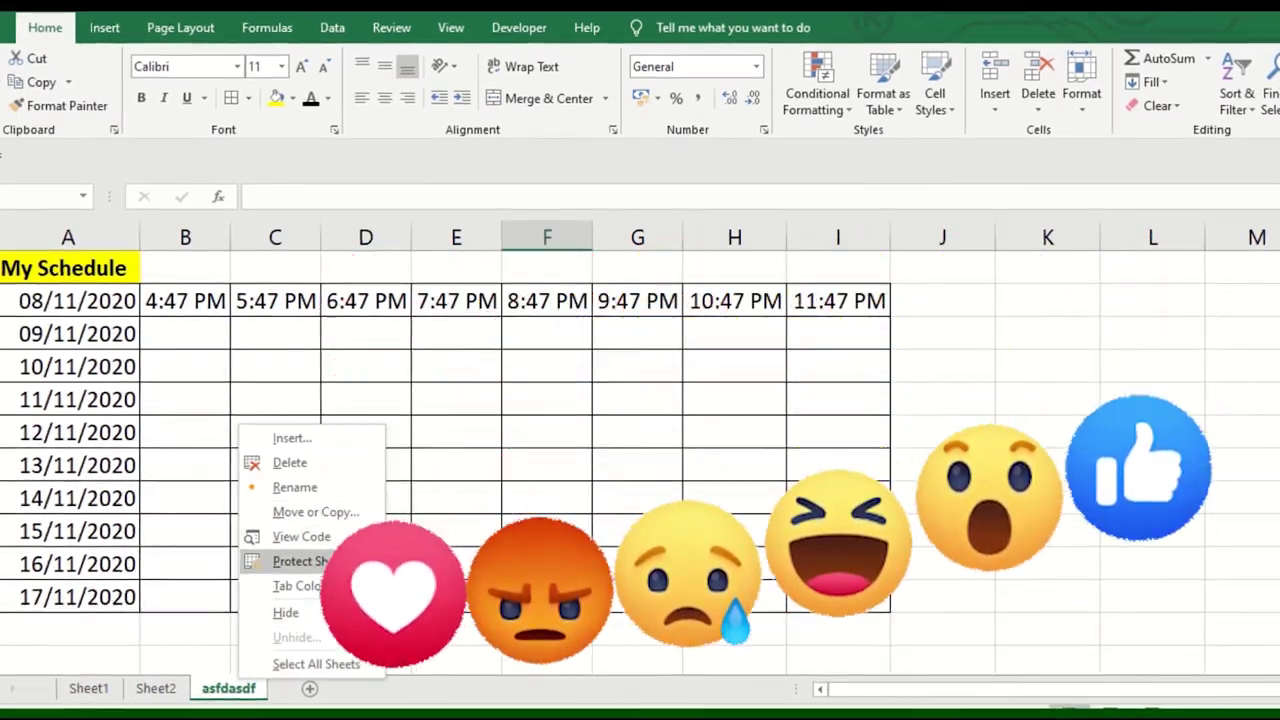
pyautogui.press('Escape')
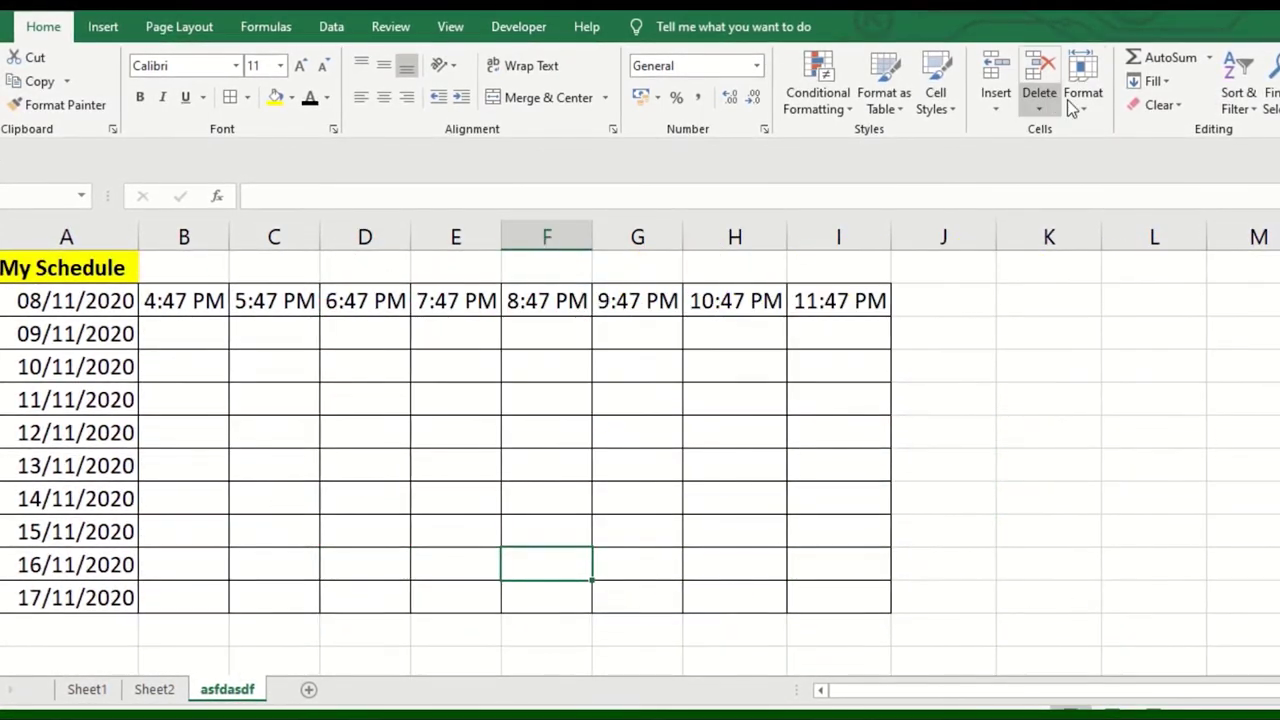
pyautogui.click(1083, 95)
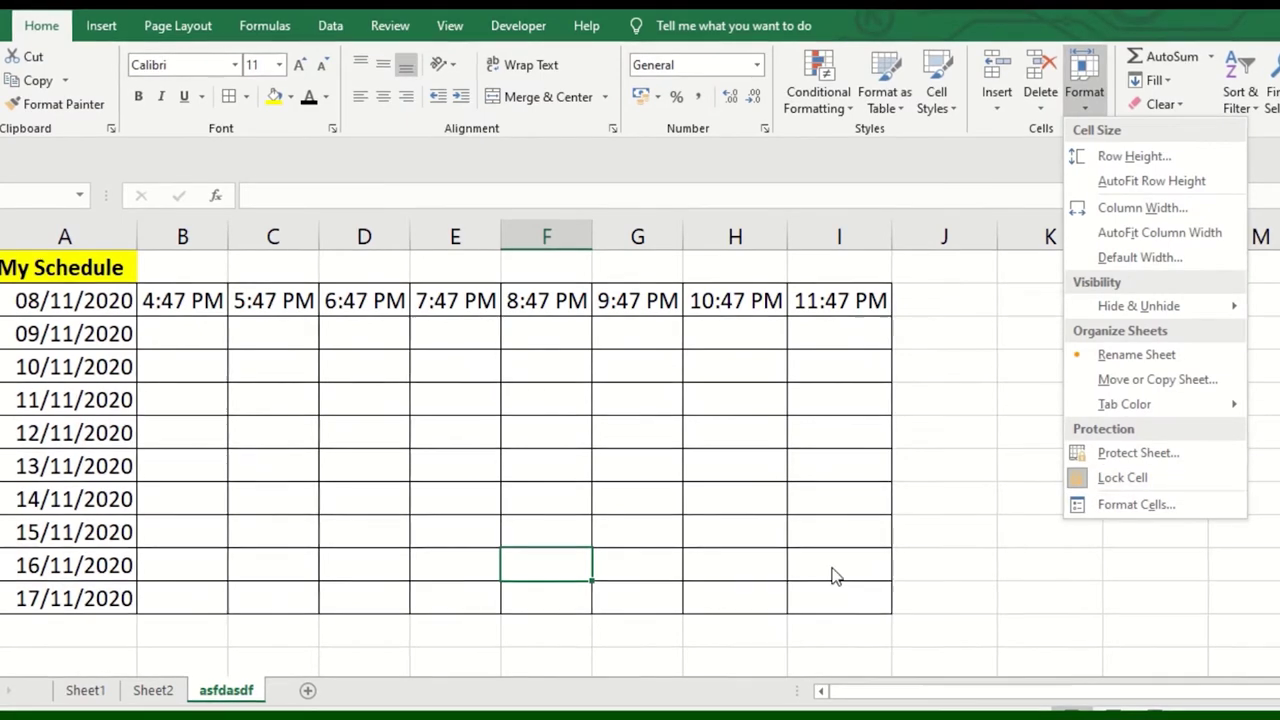
pyautogui.click(769, 447)
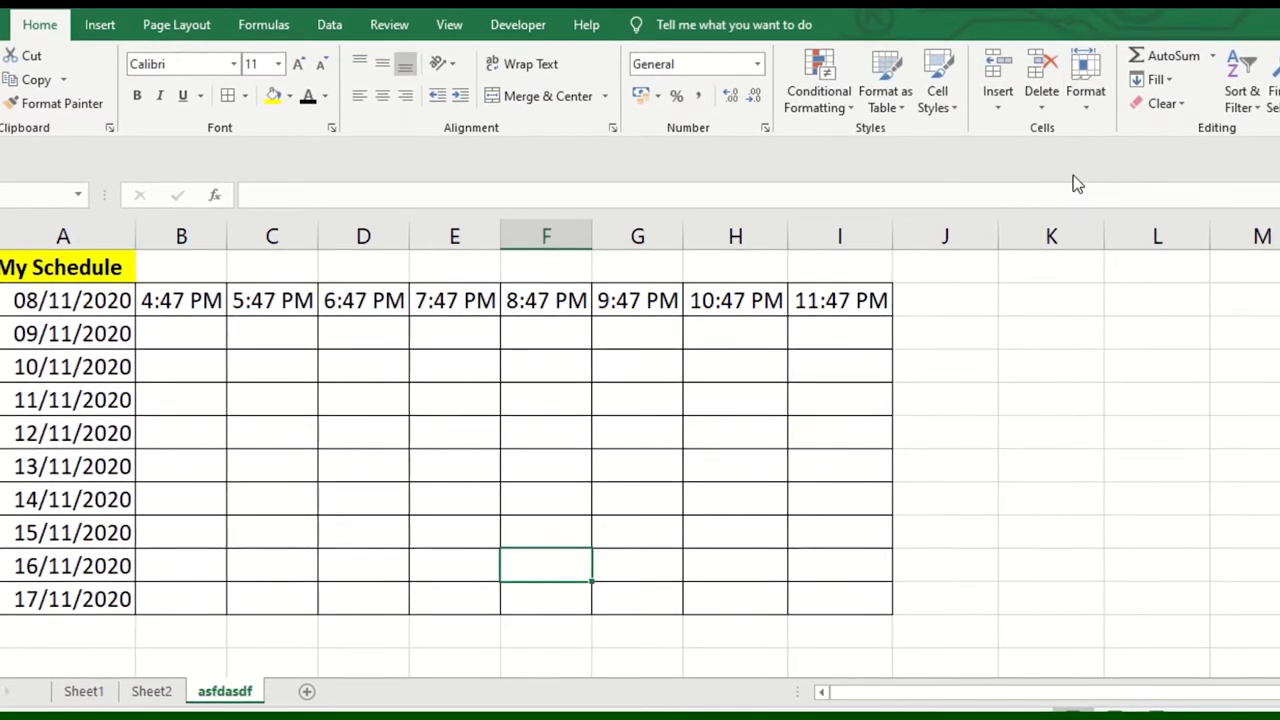
pyautogui.click(1045, 470)
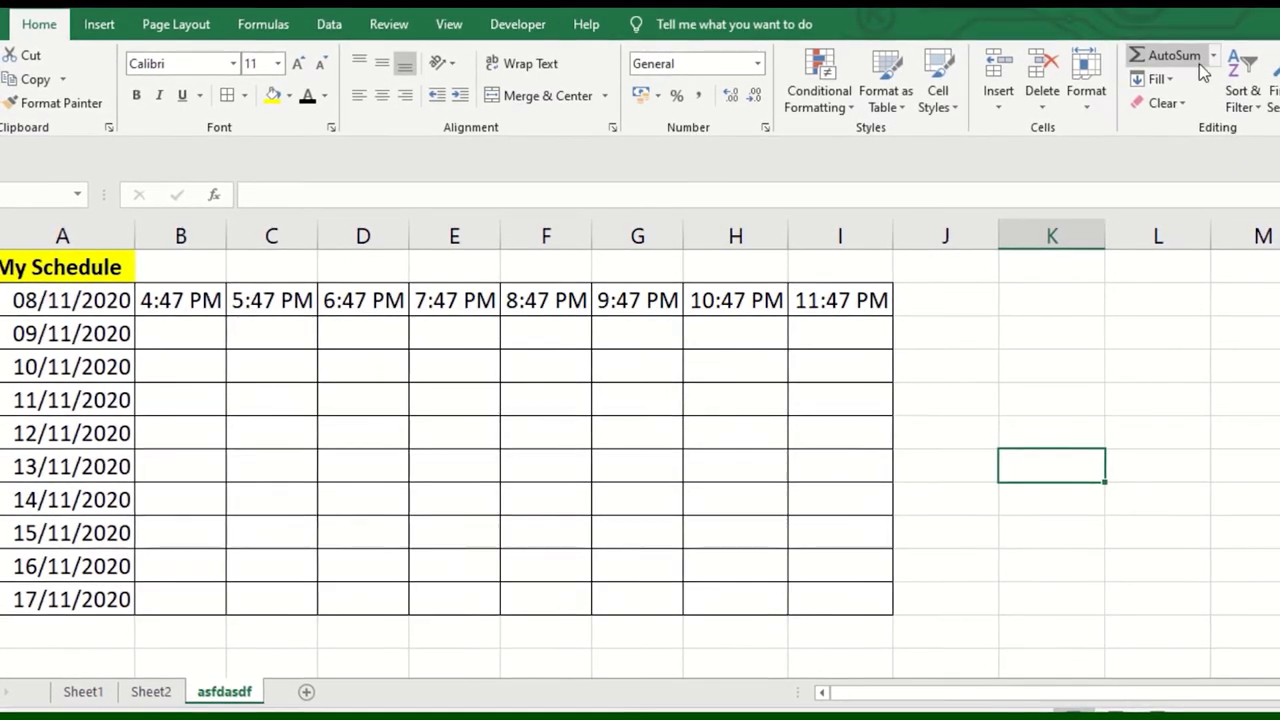
# Fill B2 down from the blank cell above, then undo it to restore 4:47 PM.
pyautogui.click(1163, 80)
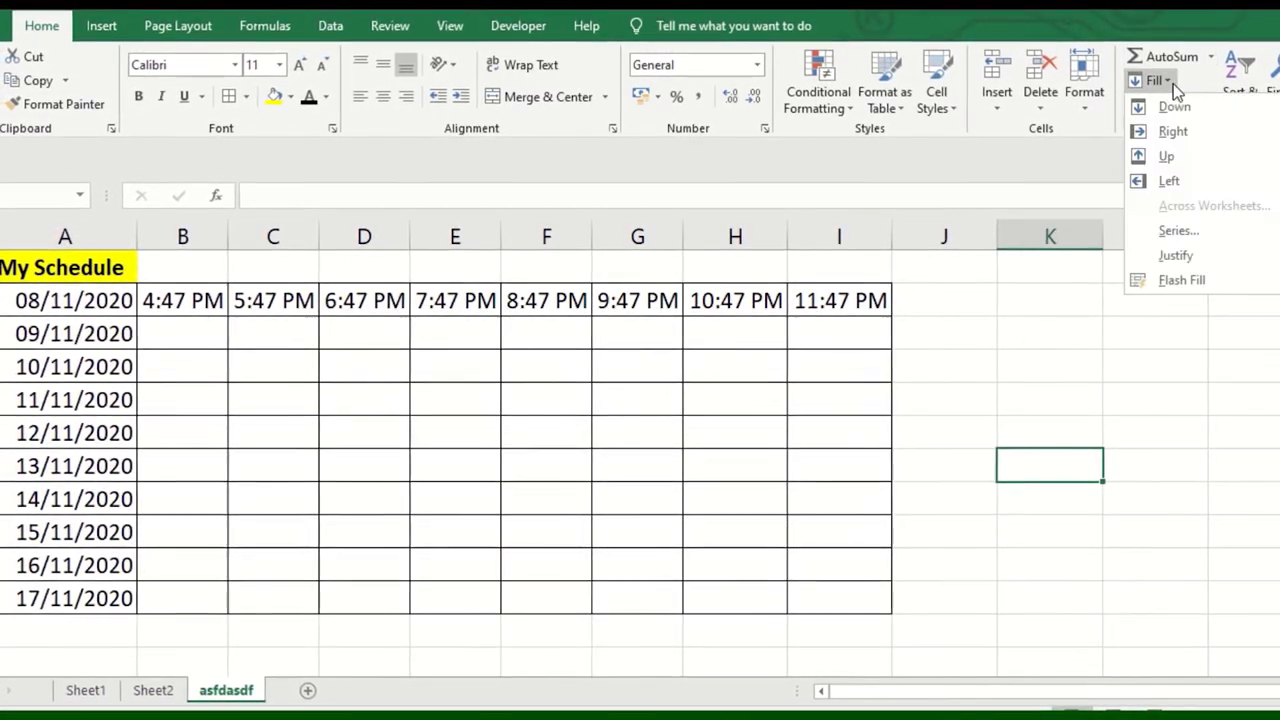
pyautogui.click(1160, 81)
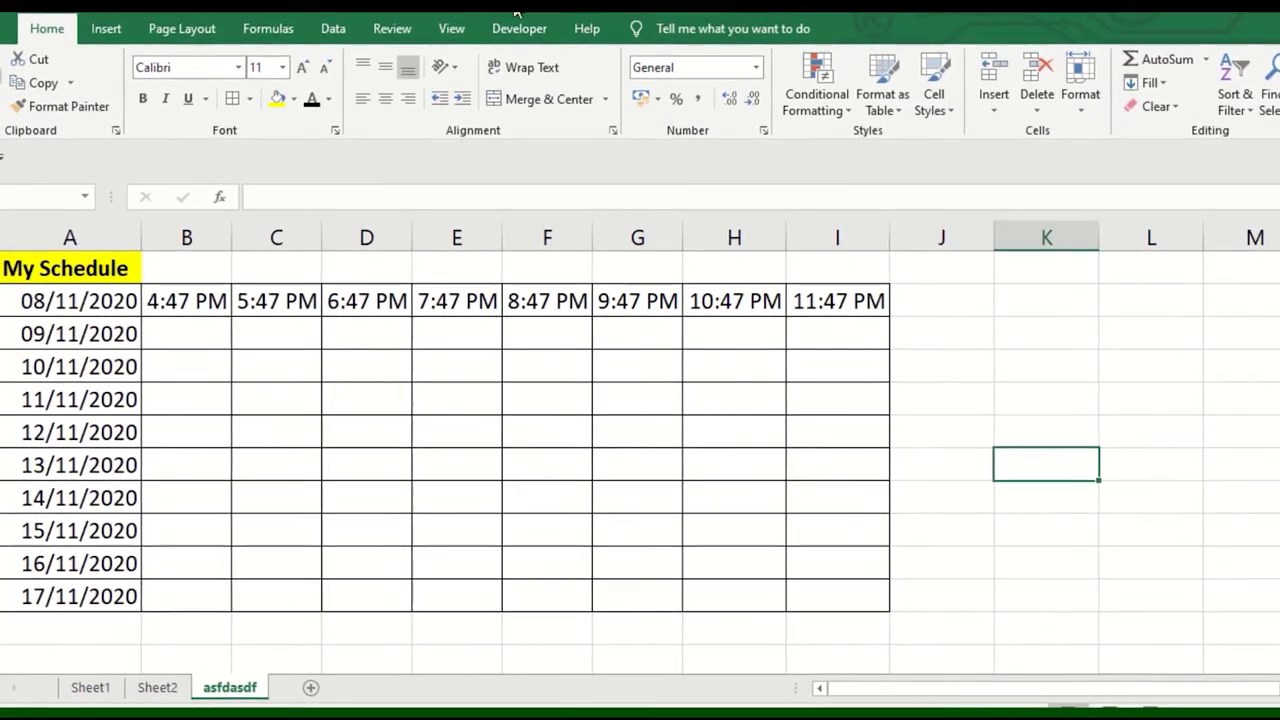
pyautogui.click(1148, 82)
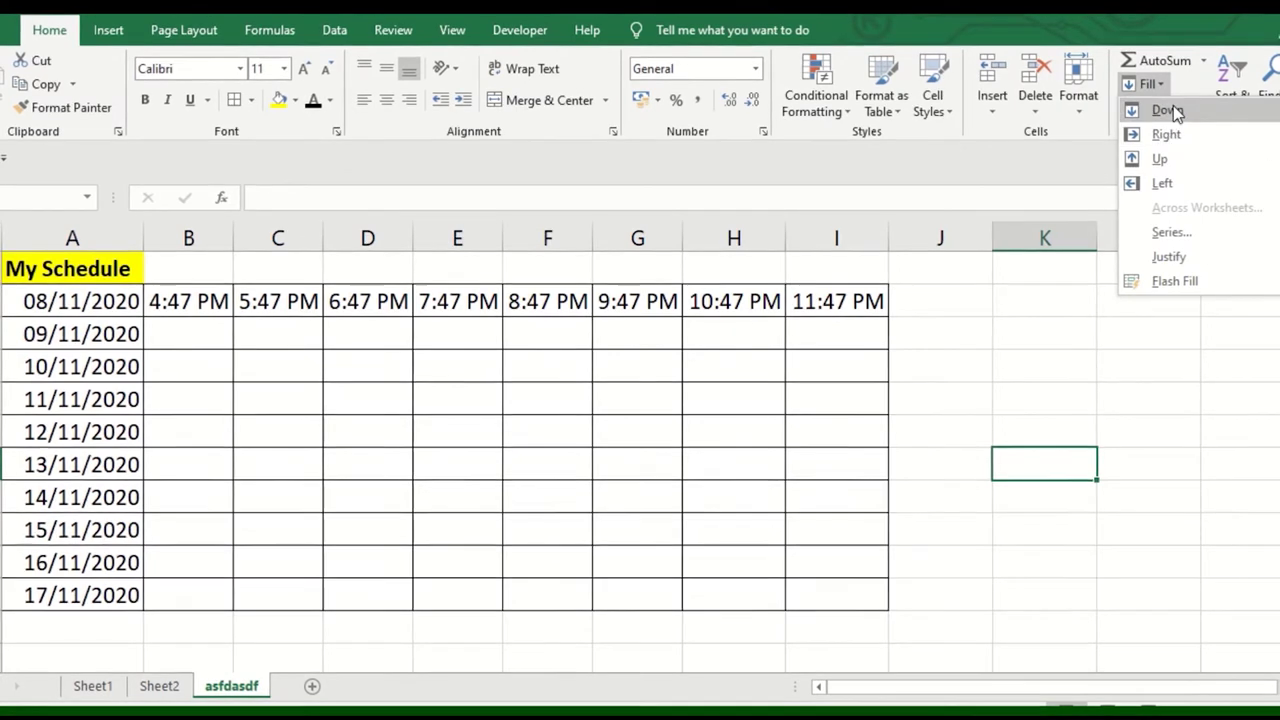
pyautogui.click(1168, 110)
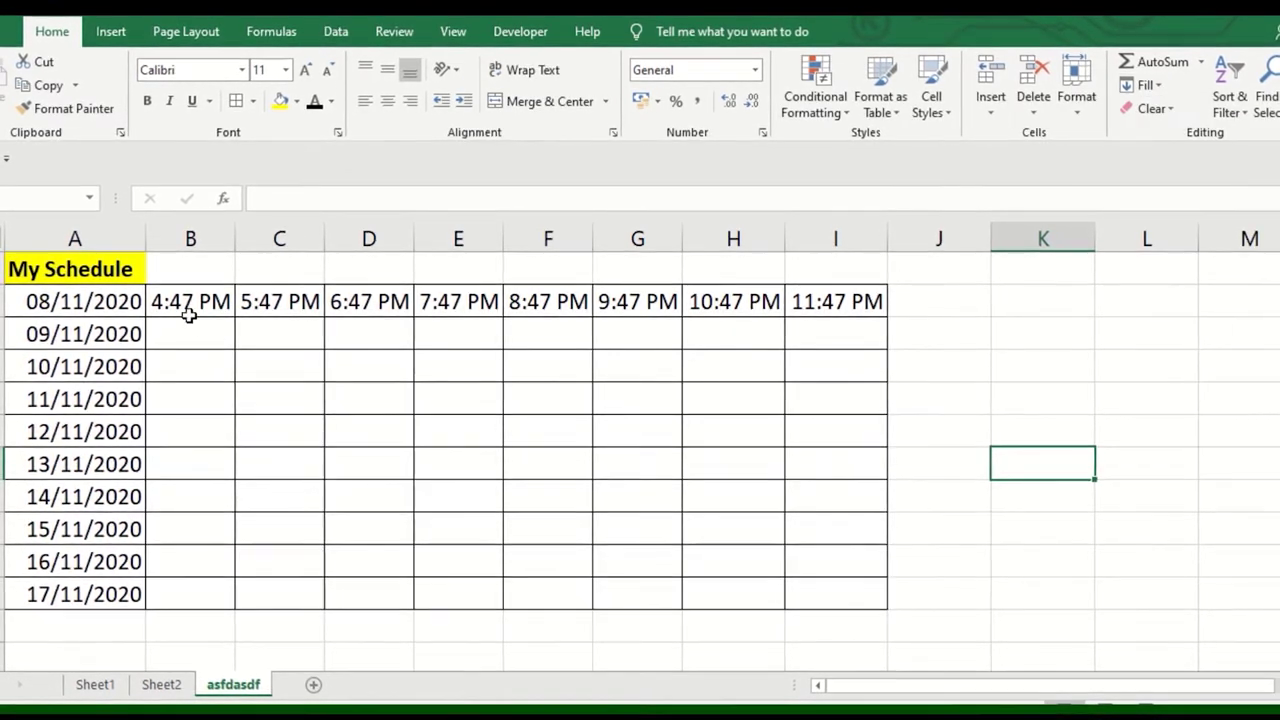
pyautogui.click(188, 314)
pyautogui.click(1143, 86)
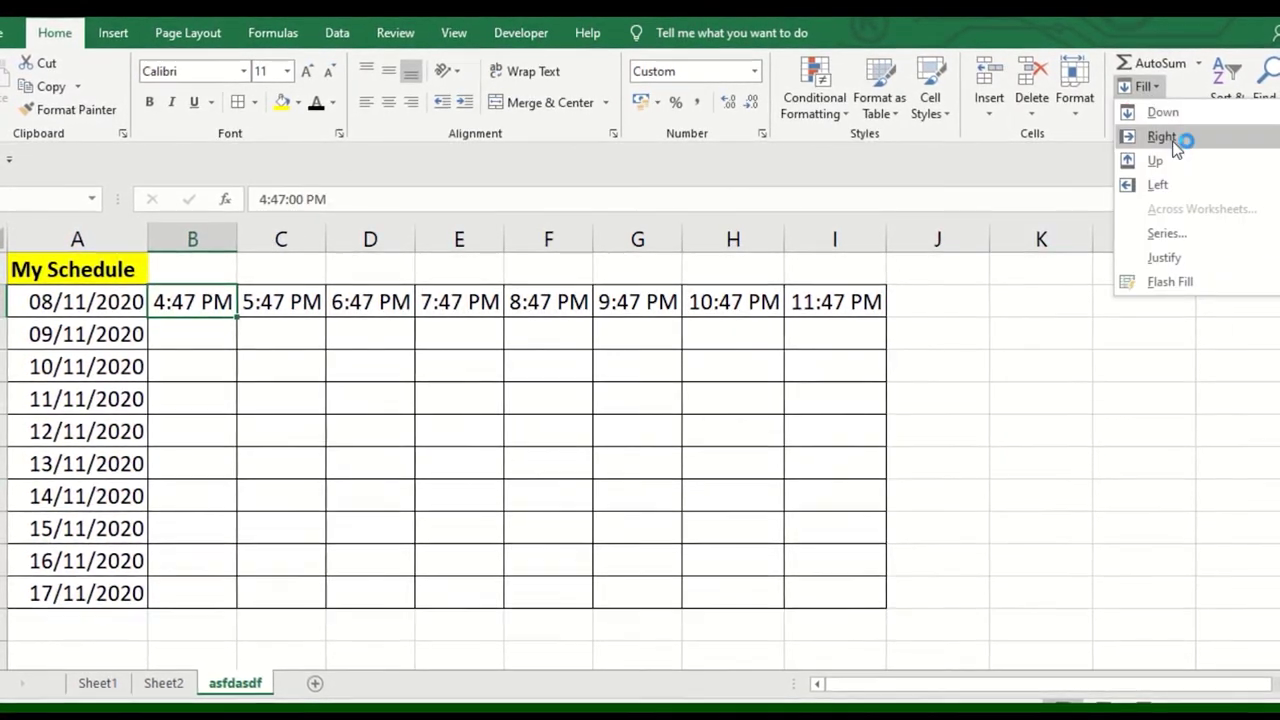
pyautogui.click(1165, 113)
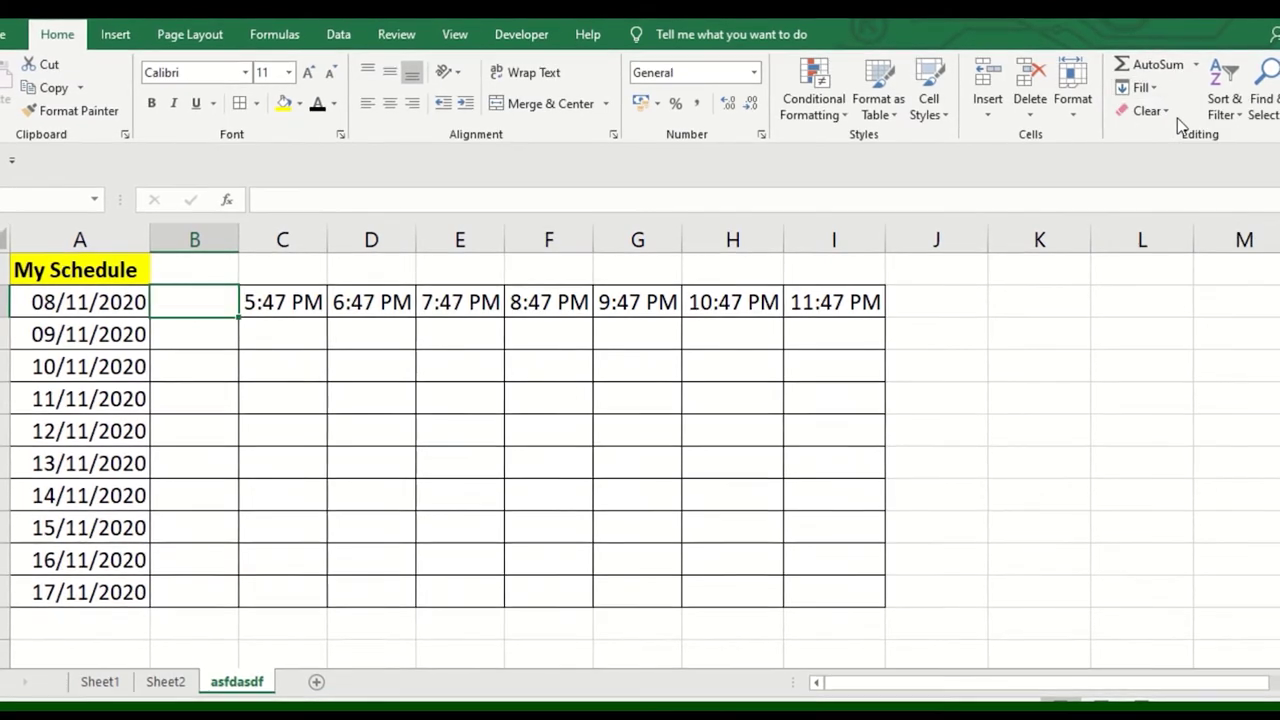
pyautogui.hotkey('ctrl', 'z')
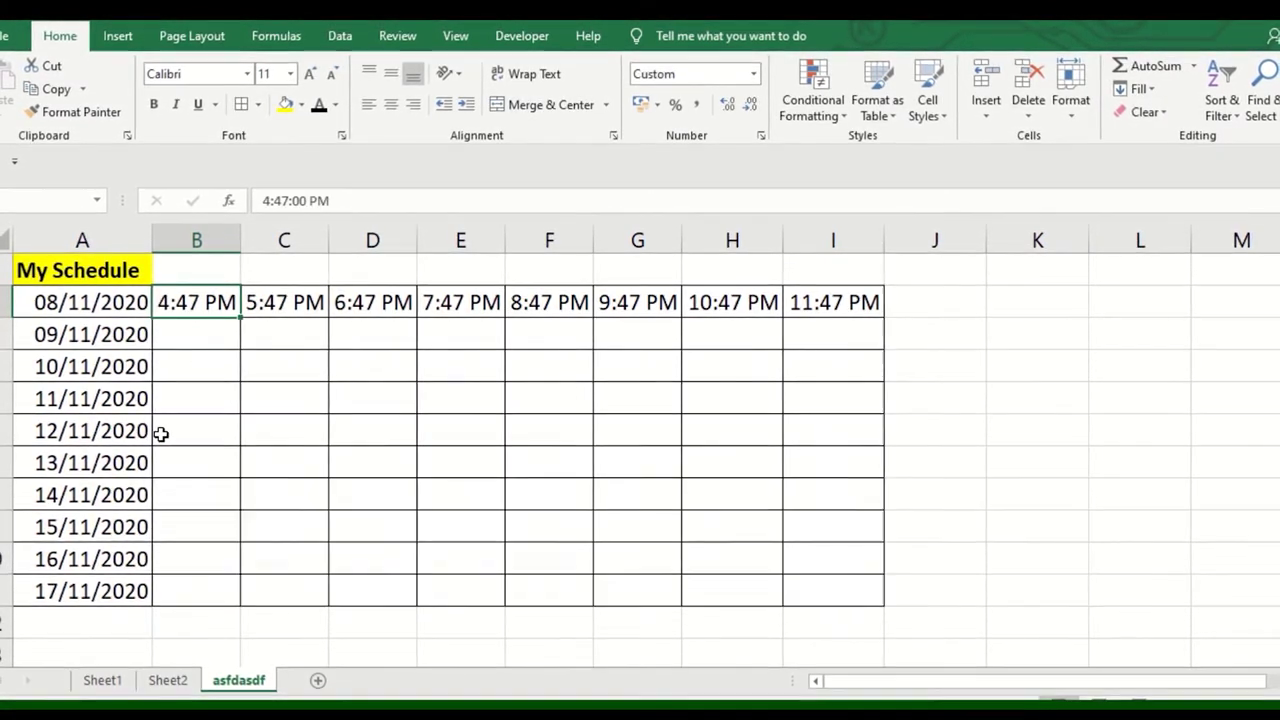
# Clear the dates 12/11/2020 and 13/11/2020 from cells A6 and A7.
pyautogui.click(91, 334)
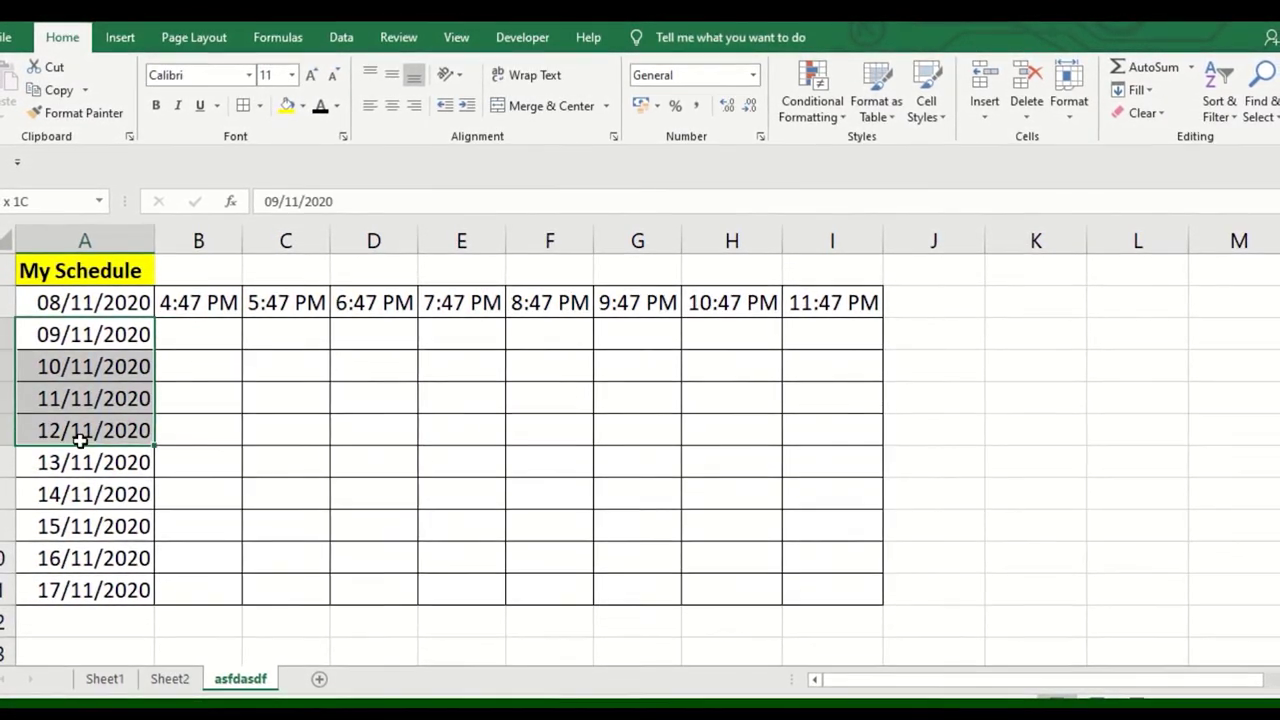
pyautogui.moveTo(80, 440); pyautogui.dragTo(88, 460)
pyautogui.press('pagedown')
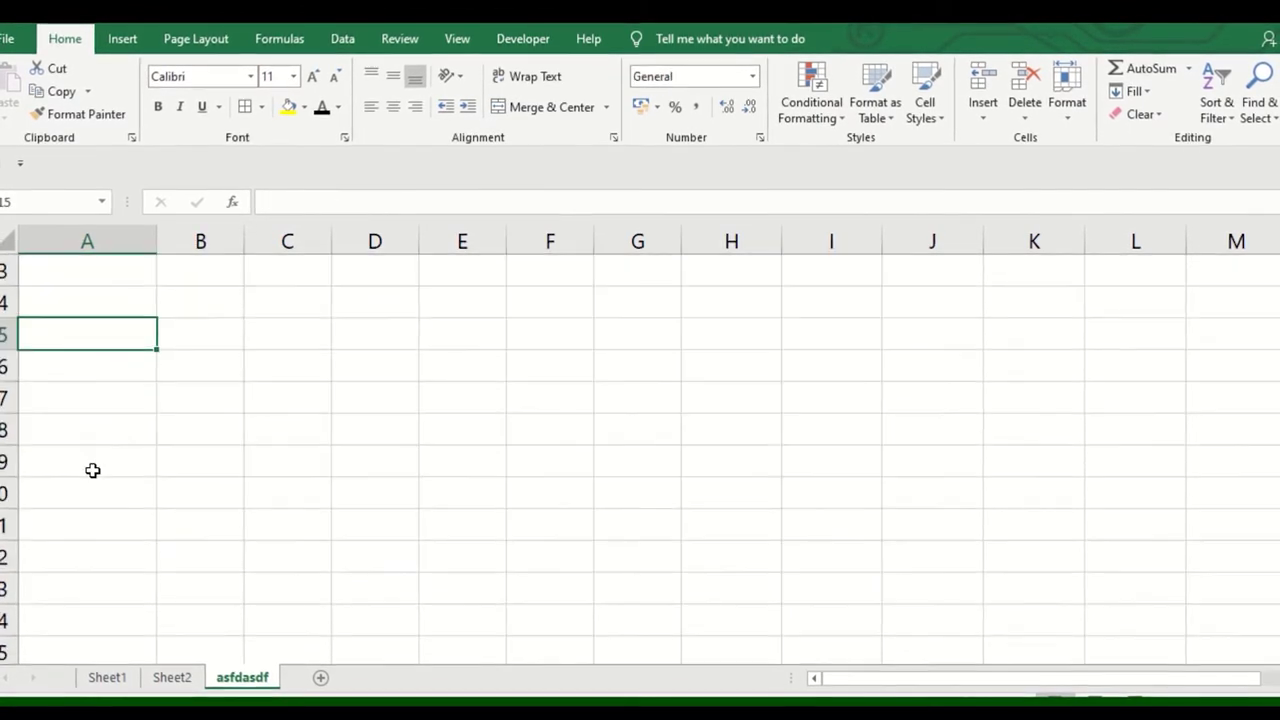
pyautogui.scroll(4, 96, 473)
pyautogui.moveTo(96, 430); pyautogui.dragTo(100, 462)
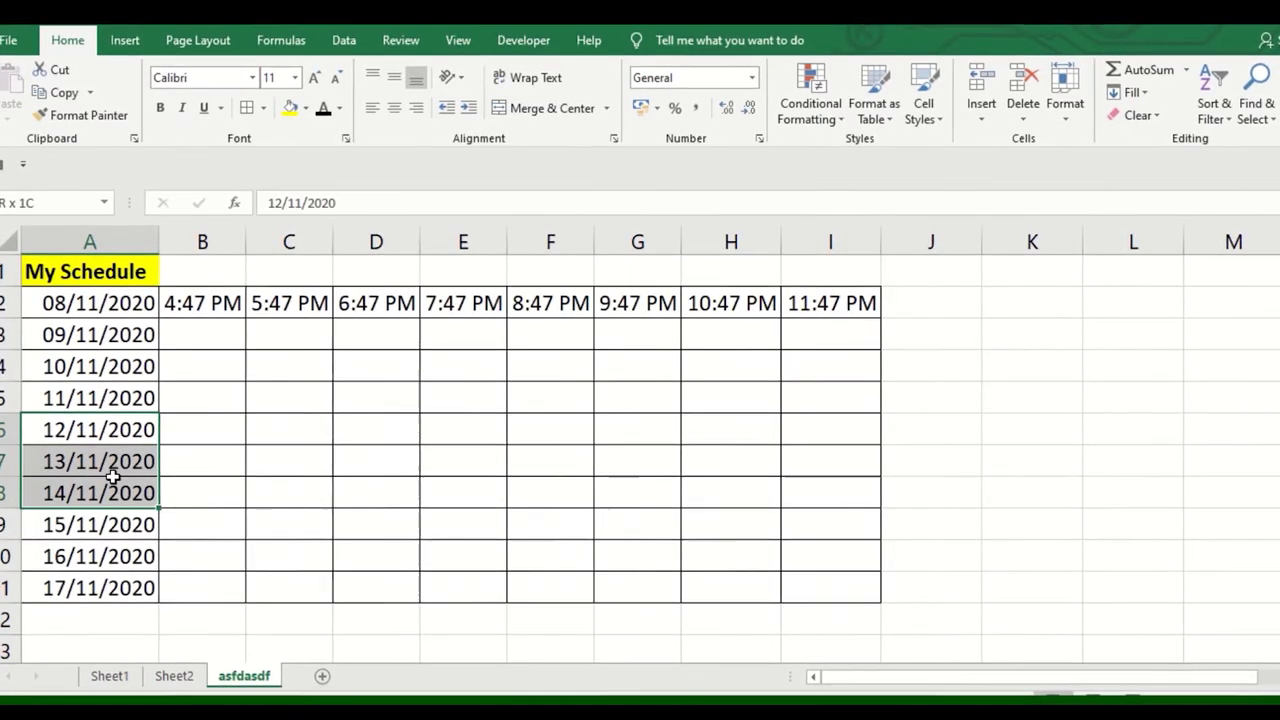
pyautogui.press('Delete')
pyautogui.moveTo(118, 400); pyautogui.dragTo(116, 413)
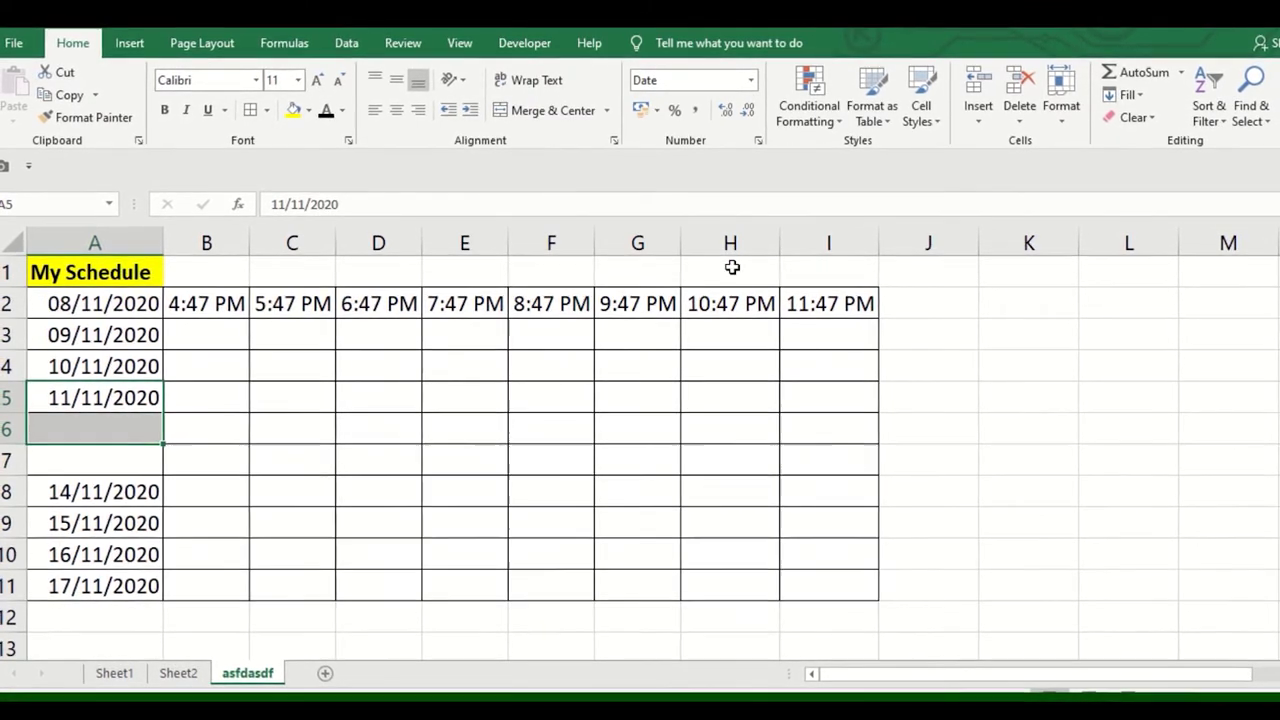
# Fill A6 down with the 11/11/2020 date from A5.
pyautogui.click(1141, 97)
pyautogui.click(1158, 122)
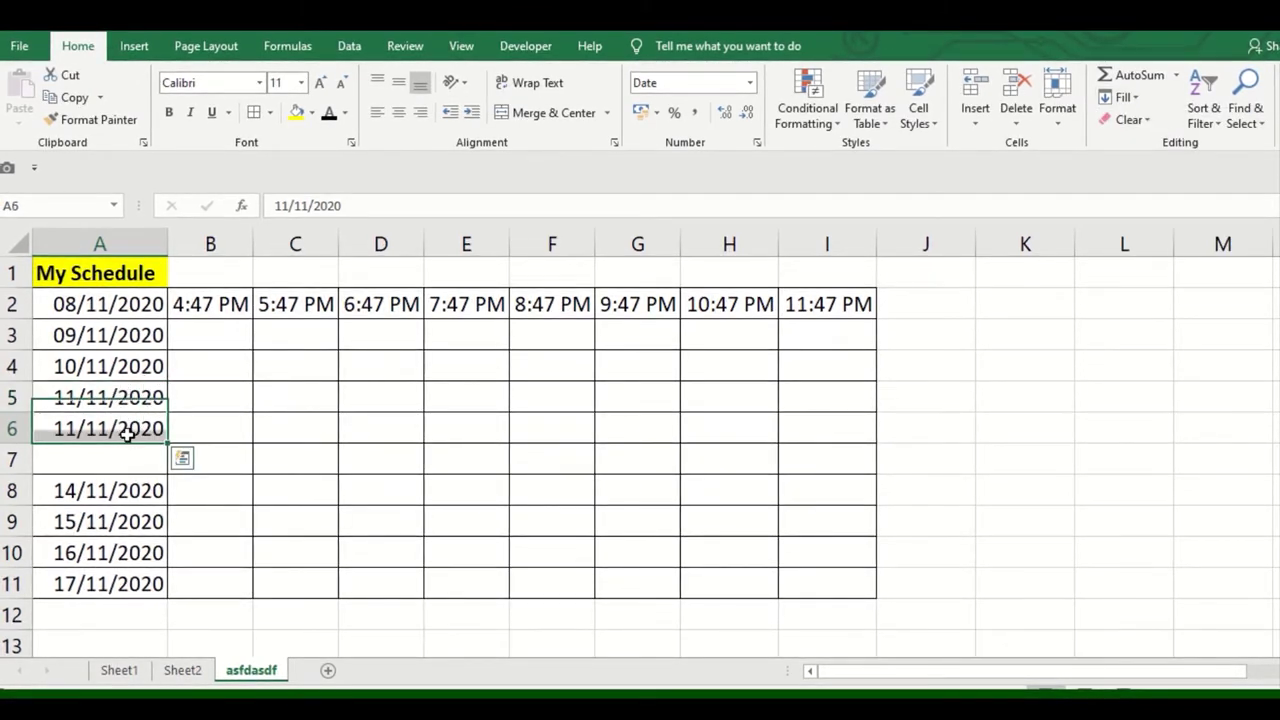
pyautogui.moveTo(128, 433); pyautogui.dragTo(165, 463)
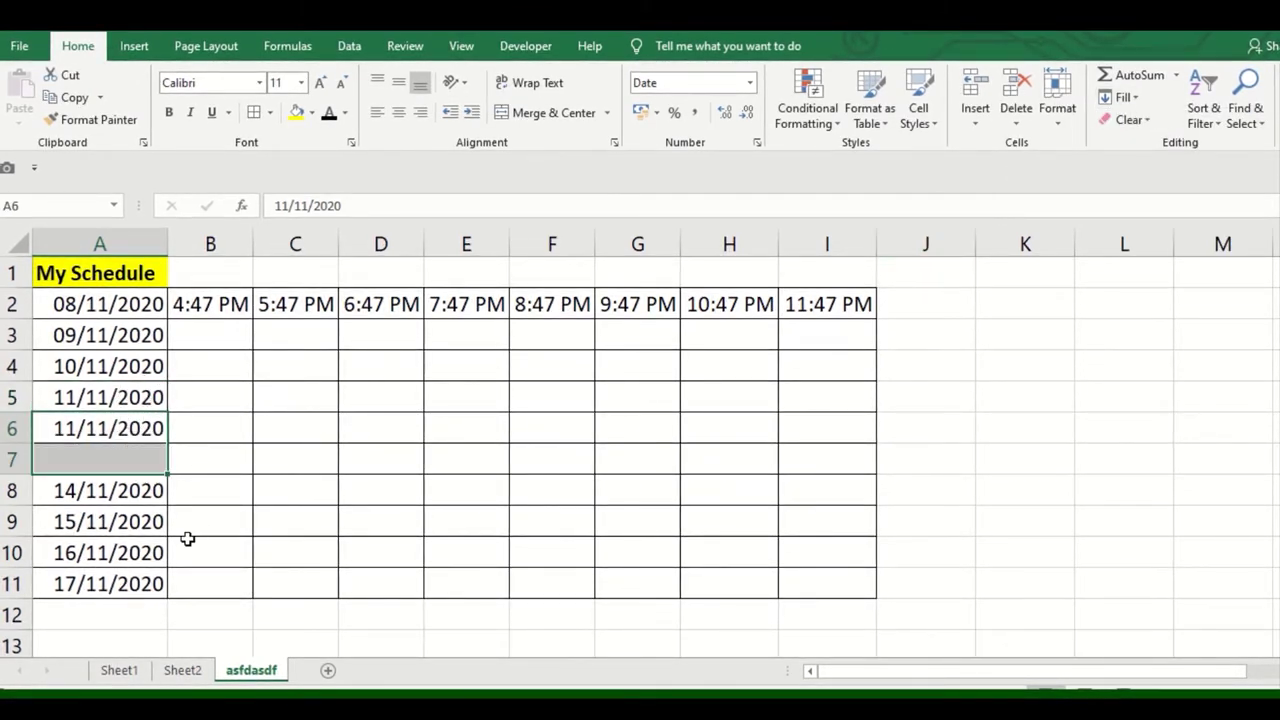
# Fill A7 up with the 14/11/2020 date from A8.
pyautogui.click(124, 491)
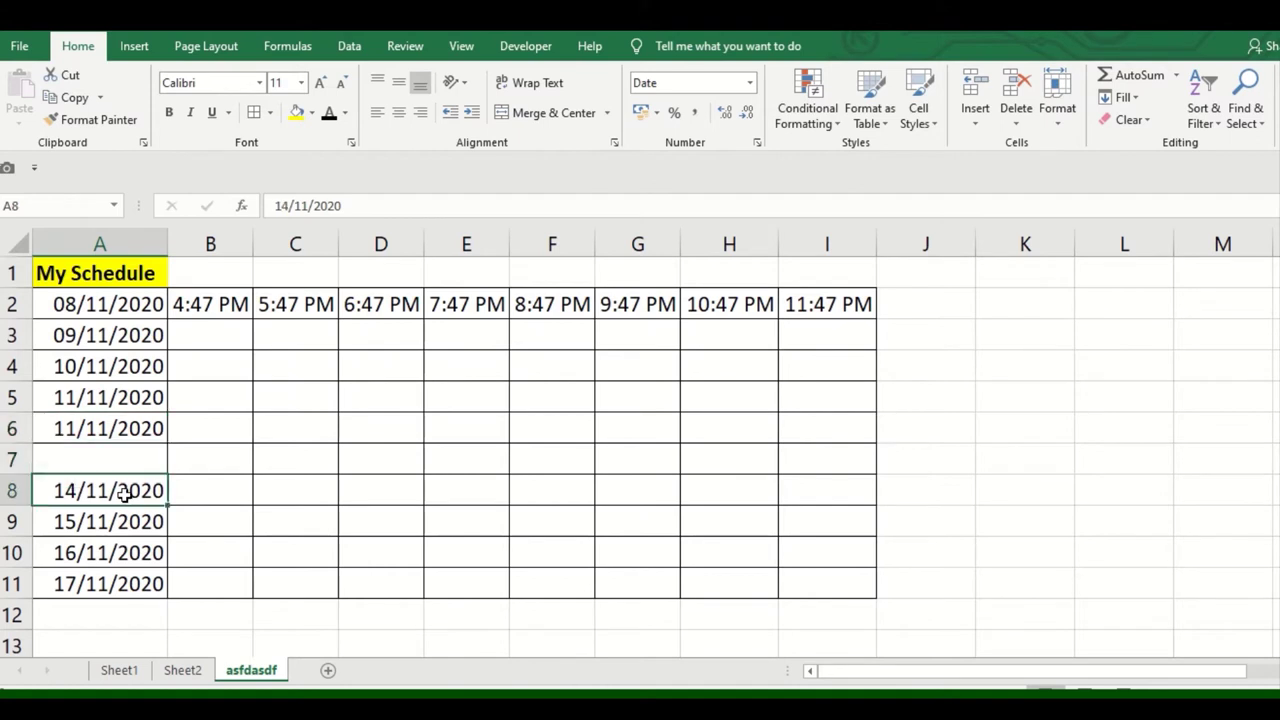
pyautogui.click(1135, 99)
pyautogui.click(1149, 168)
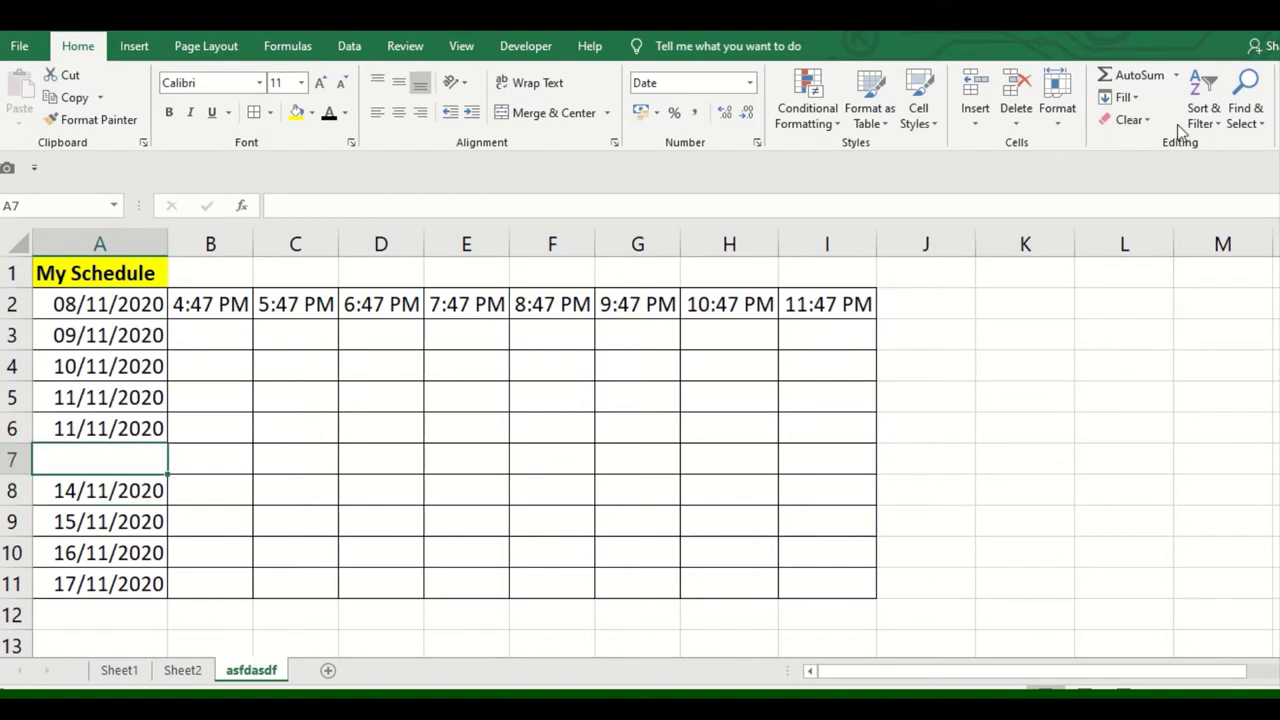
pyautogui.click(1124, 97)
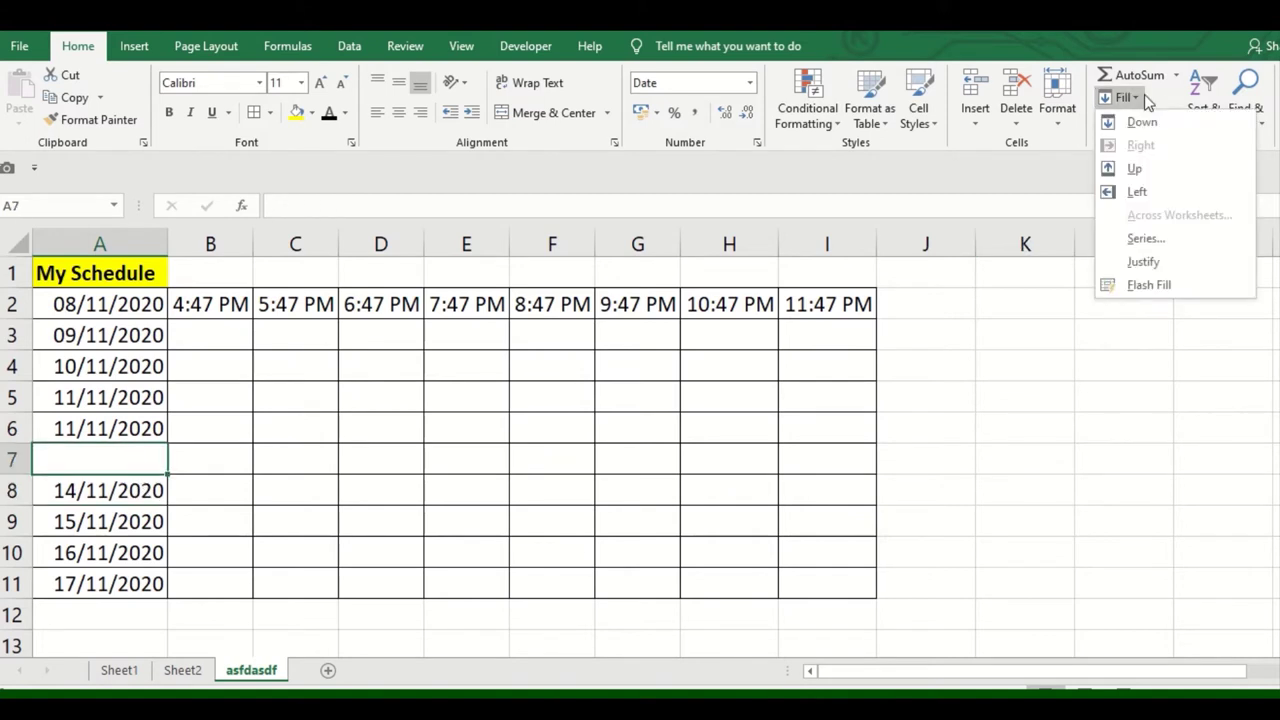
pyautogui.click(1153, 167)
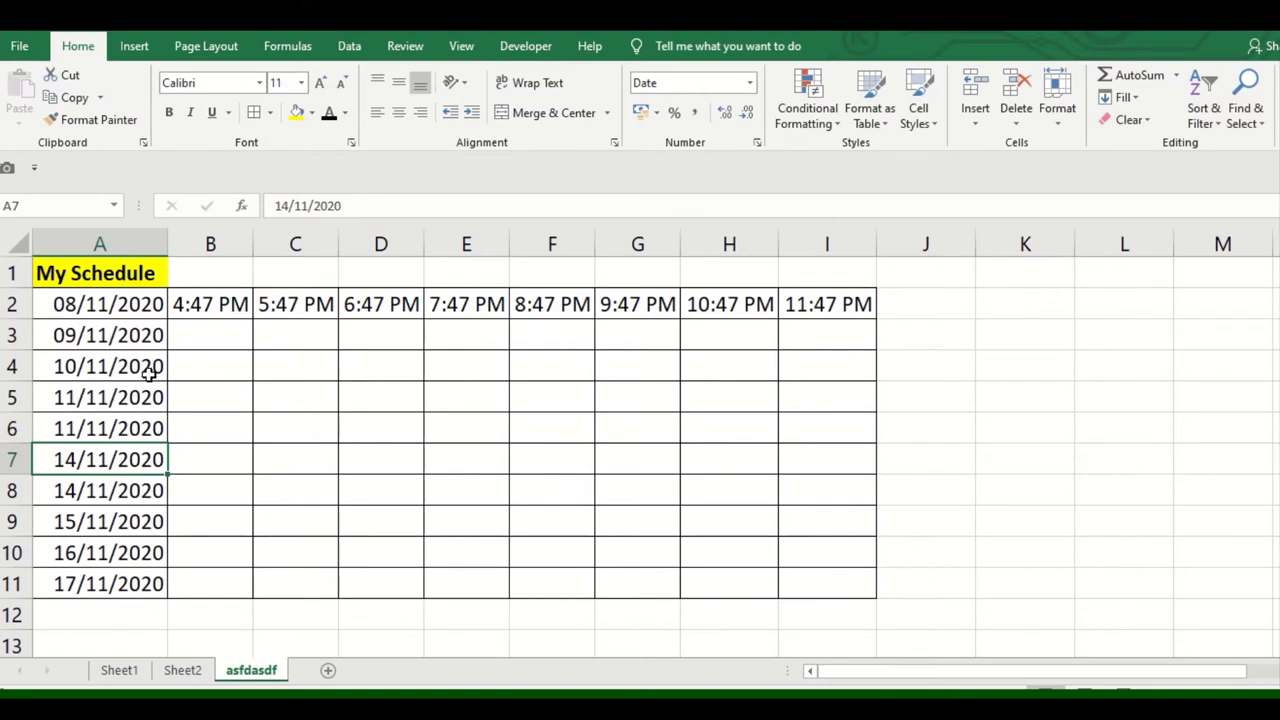
pyautogui.moveTo(148, 372); pyautogui.dragTo(131, 582)
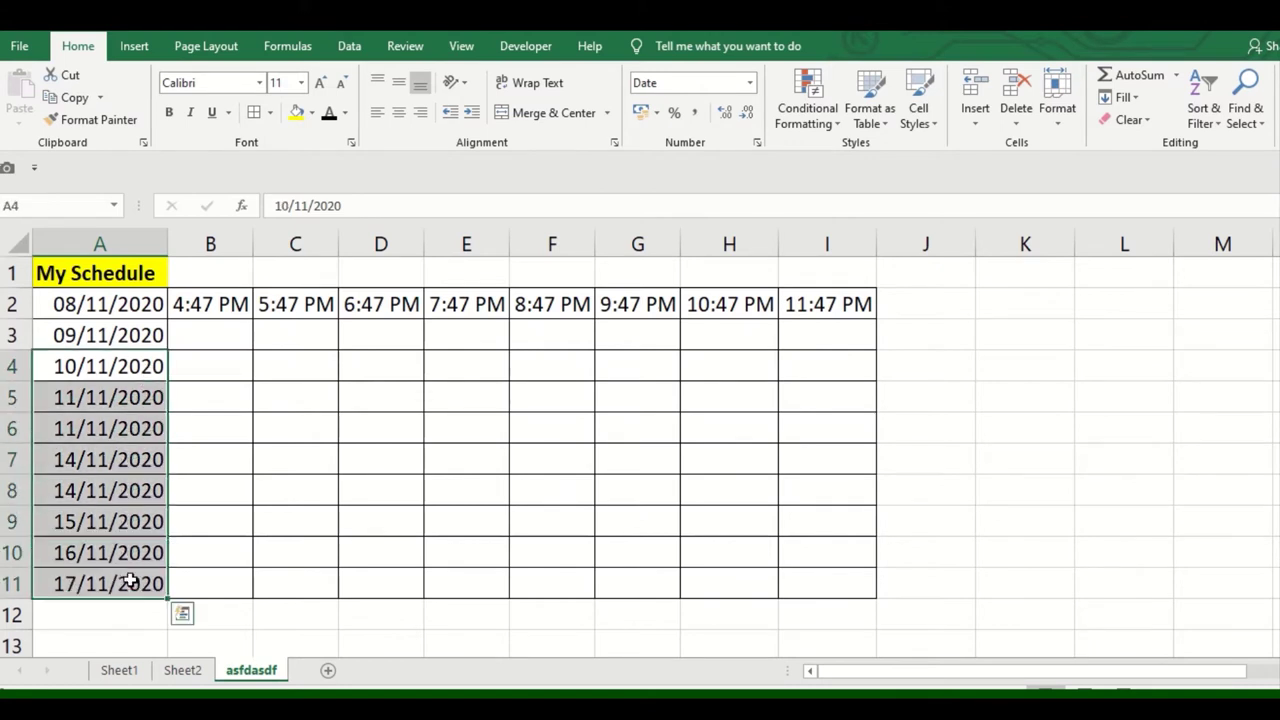
# Delete the dates in A3 through A11 and the times in C2:I2.
pyautogui.press('Delete')
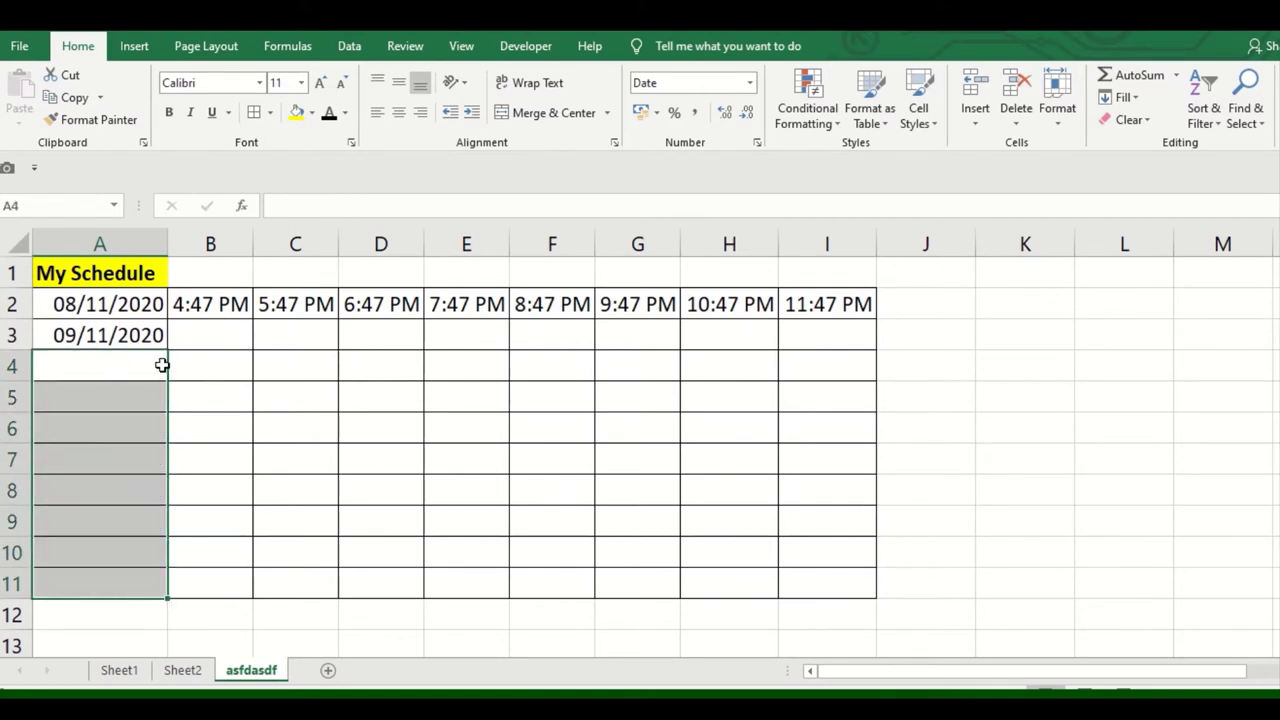
pyautogui.click(137, 335)
pyautogui.press('Delete')
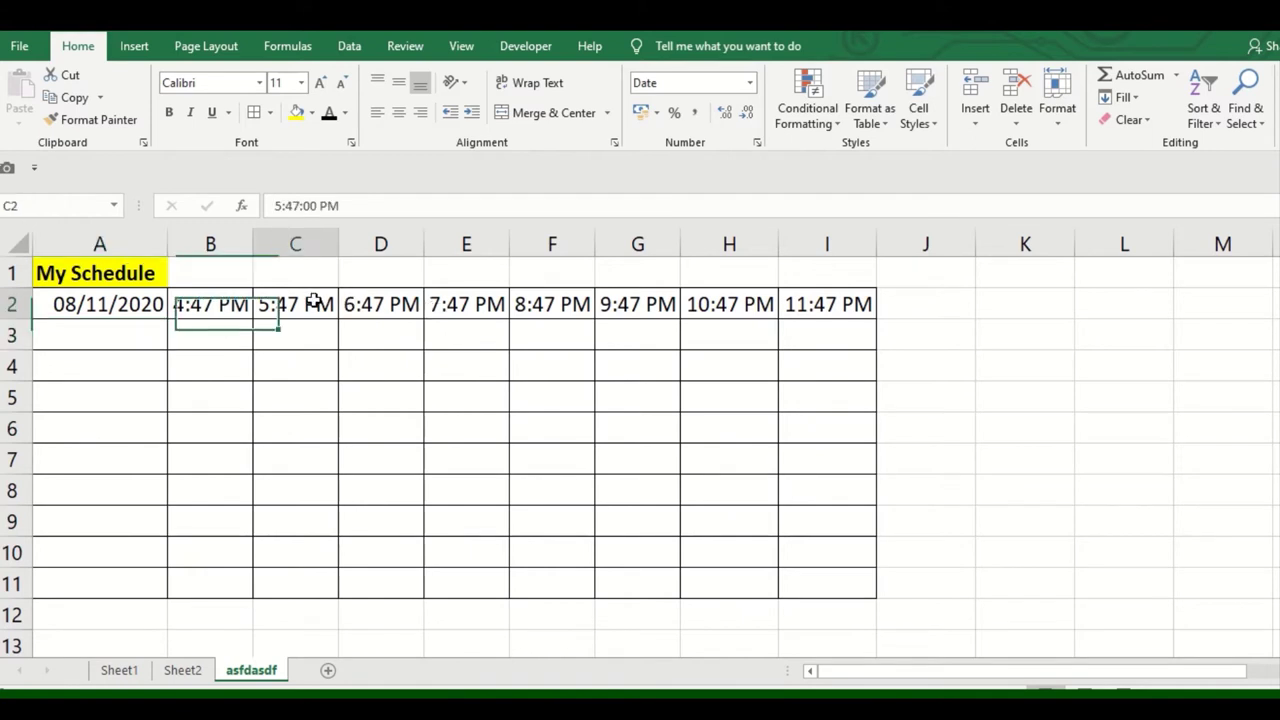
pyautogui.moveTo(277, 304); pyautogui.dragTo(857, 308)
pyautogui.press('Delete')
# Select the A2 date and open the Fill options, closing them without filling.
pyautogui.click(278, 454)
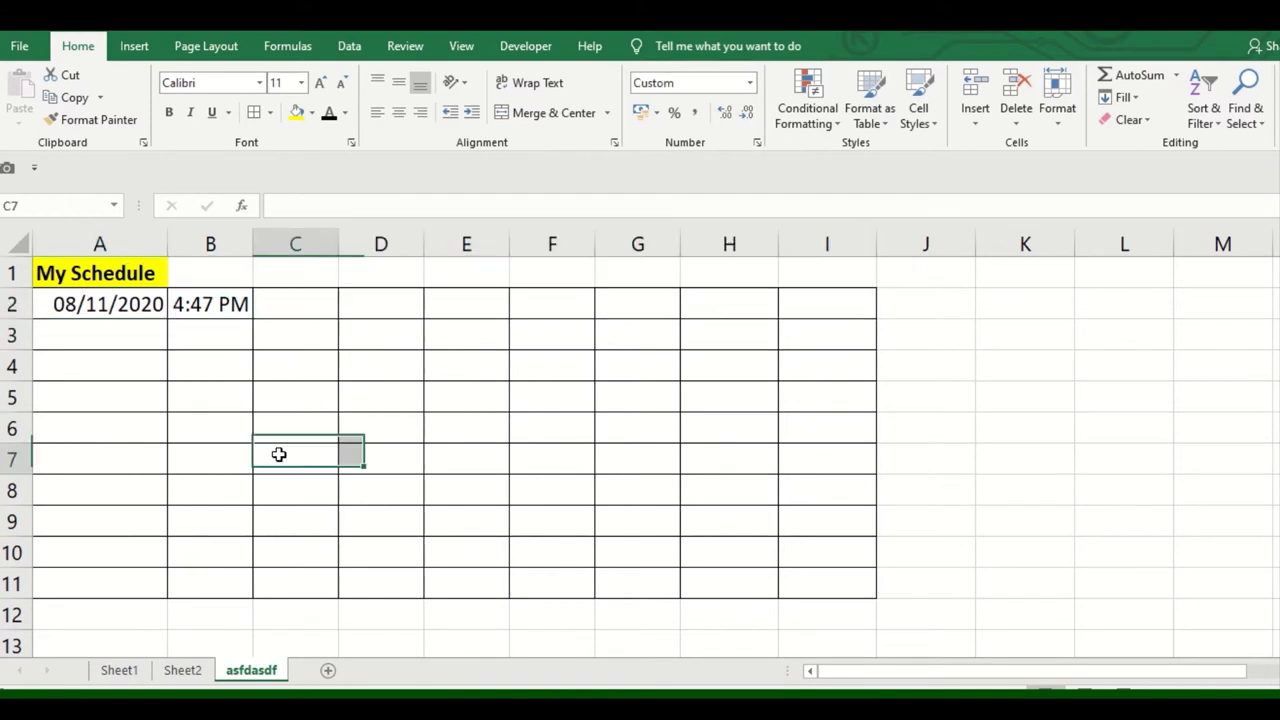
pyautogui.click(147, 282)
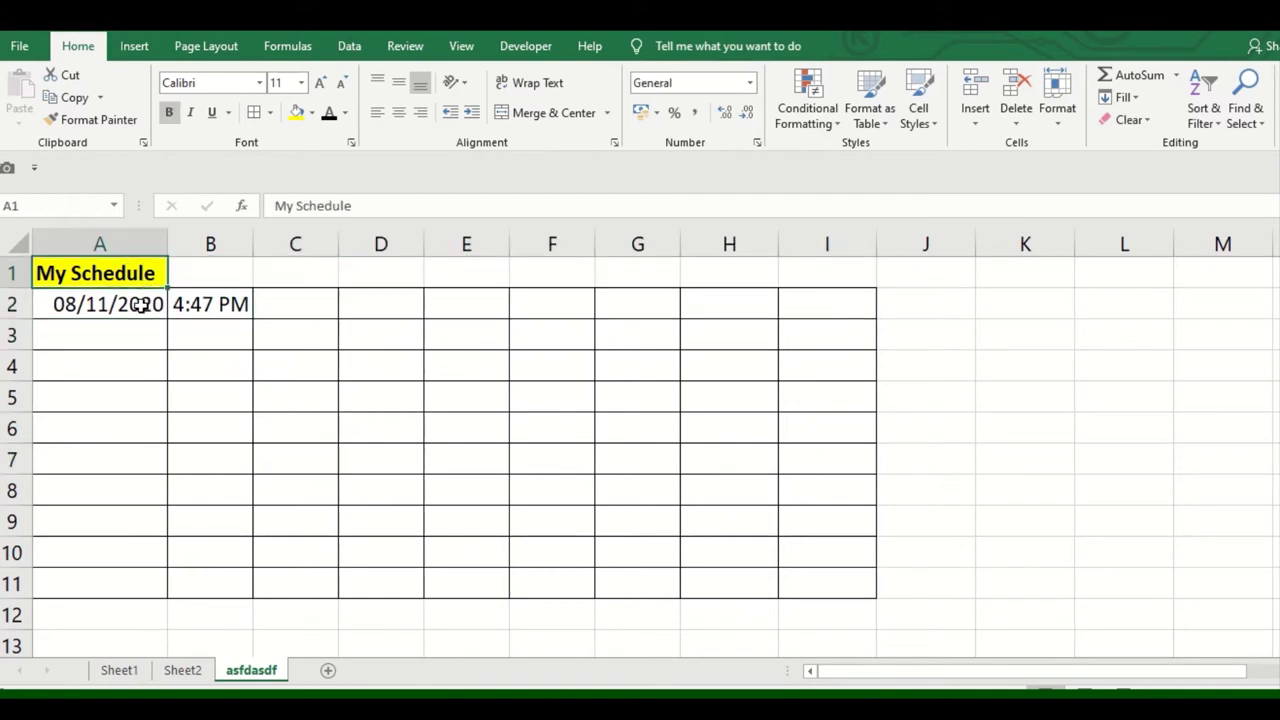
pyautogui.click(1127, 104)
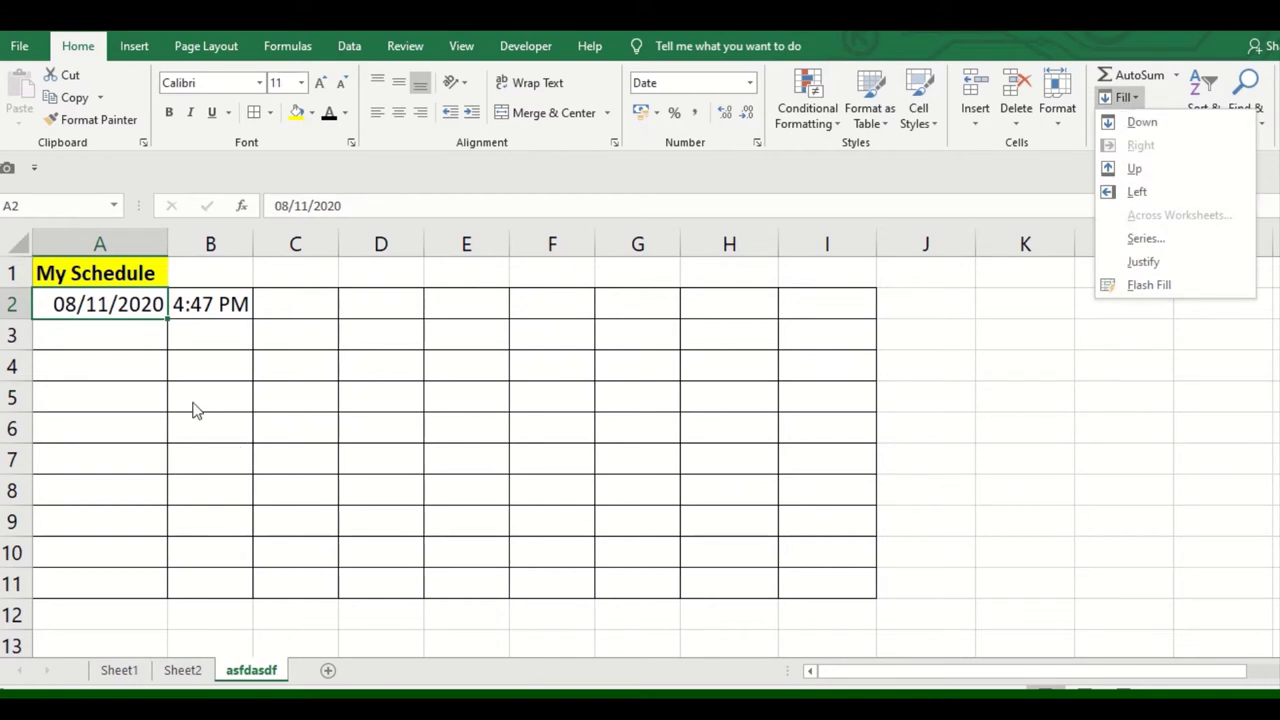
pyautogui.click(147, 335)
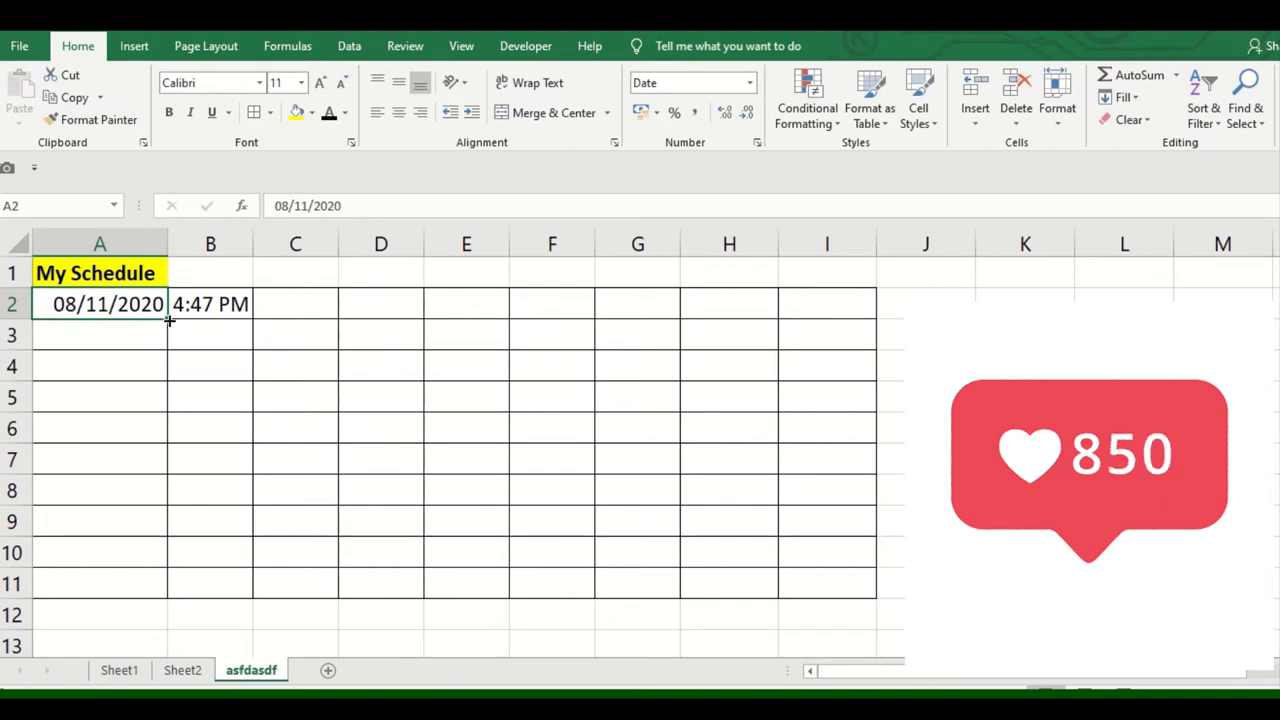
pyautogui.scroll(2, 177, 377)
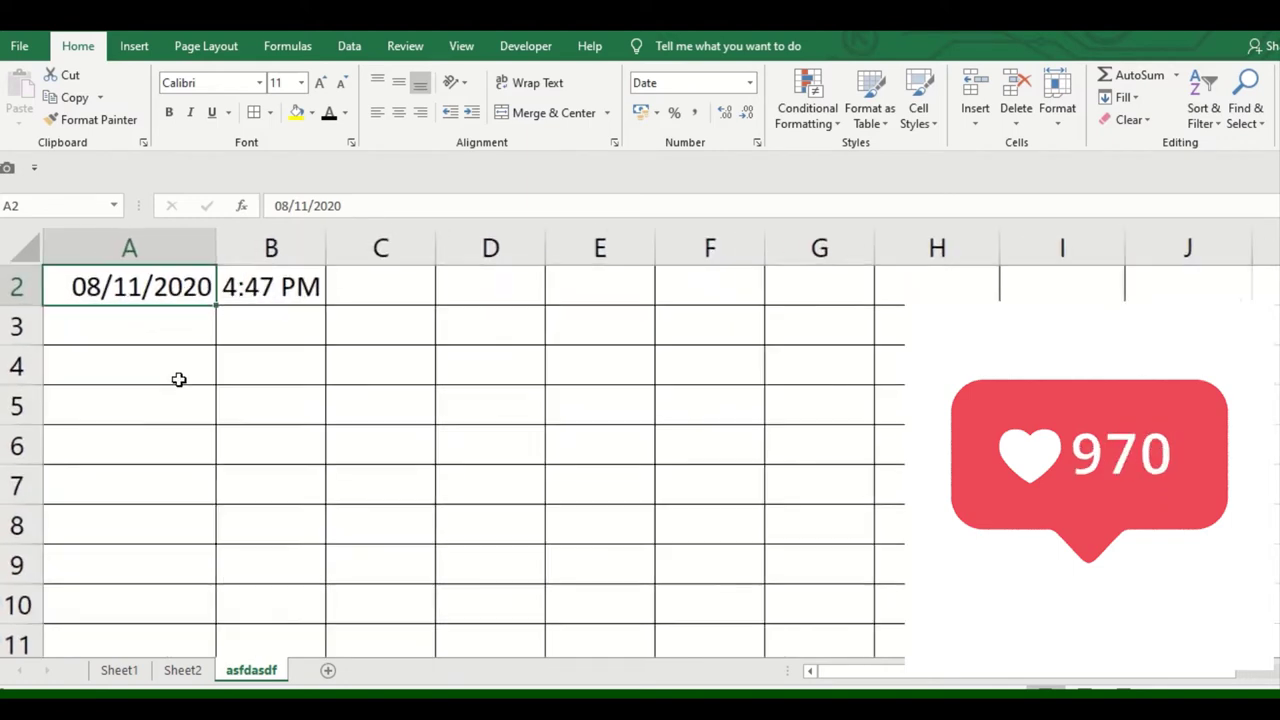
pyautogui.scroll(2, 183, 403)
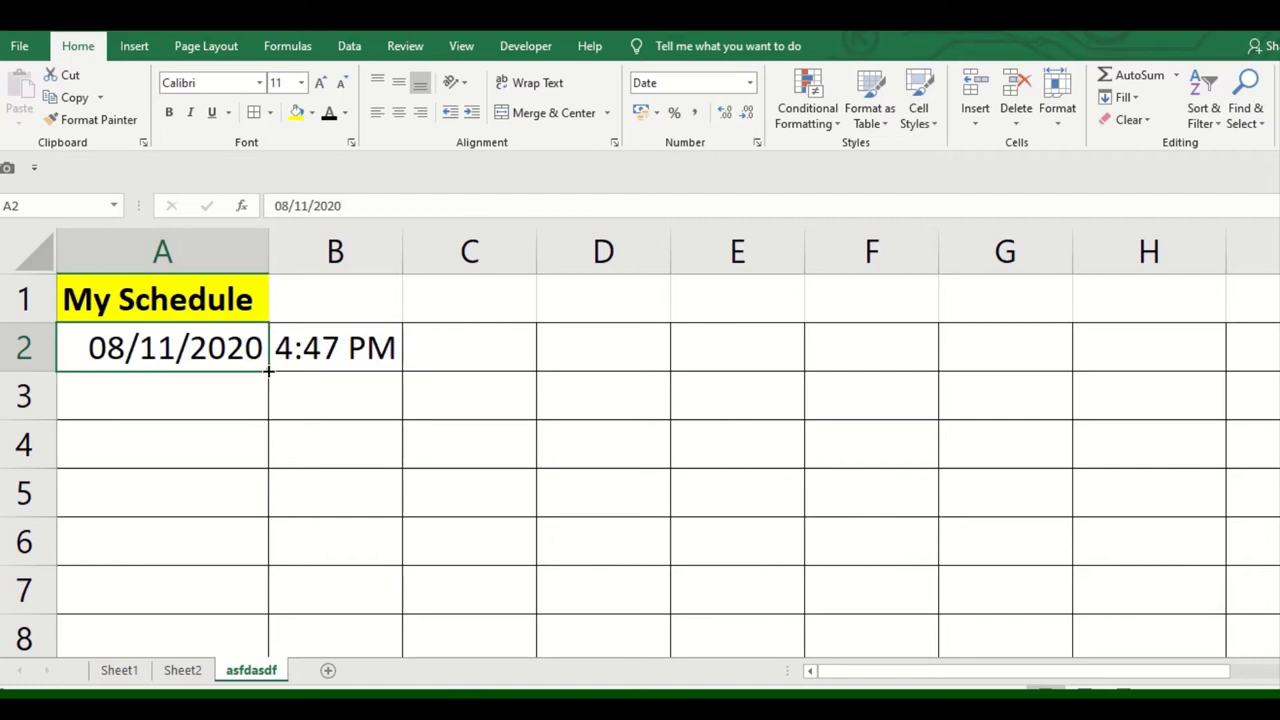
pyautogui.scroll(-2, 258, 409)
pyautogui.scroll(-1, 249, 414)
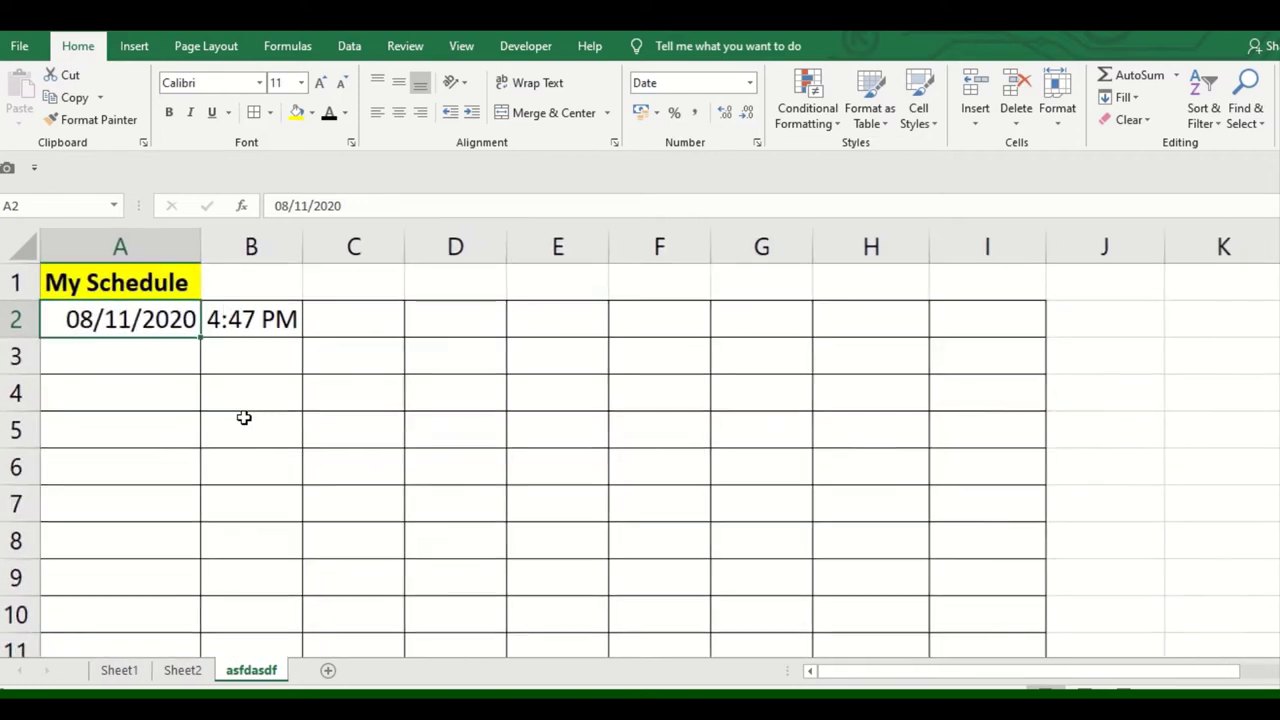
pyautogui.scroll(-2, 243, 417)
pyautogui.scroll(-1, 237, 414)
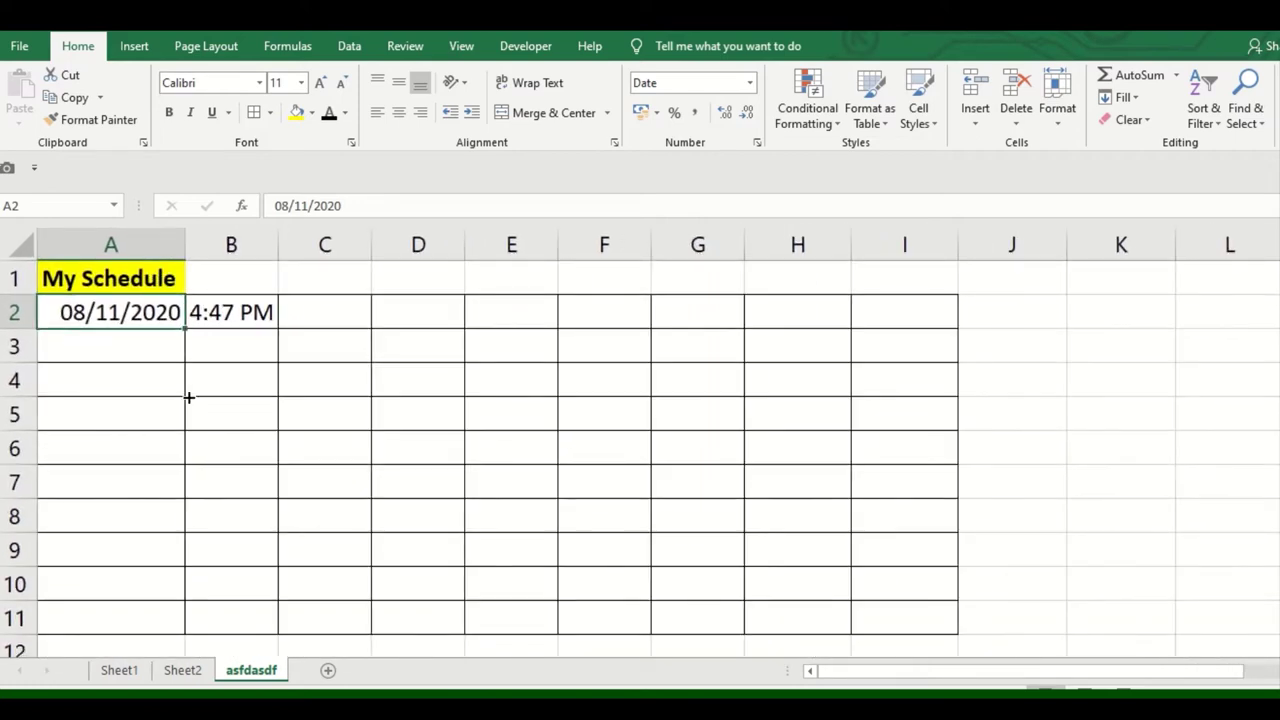
# Drag 08/11/2020 from A2 down to A11 and switch Auto Fill Options to Copy Cells.
pyautogui.moveTo(185, 329); pyautogui.dragTo(190, 628)
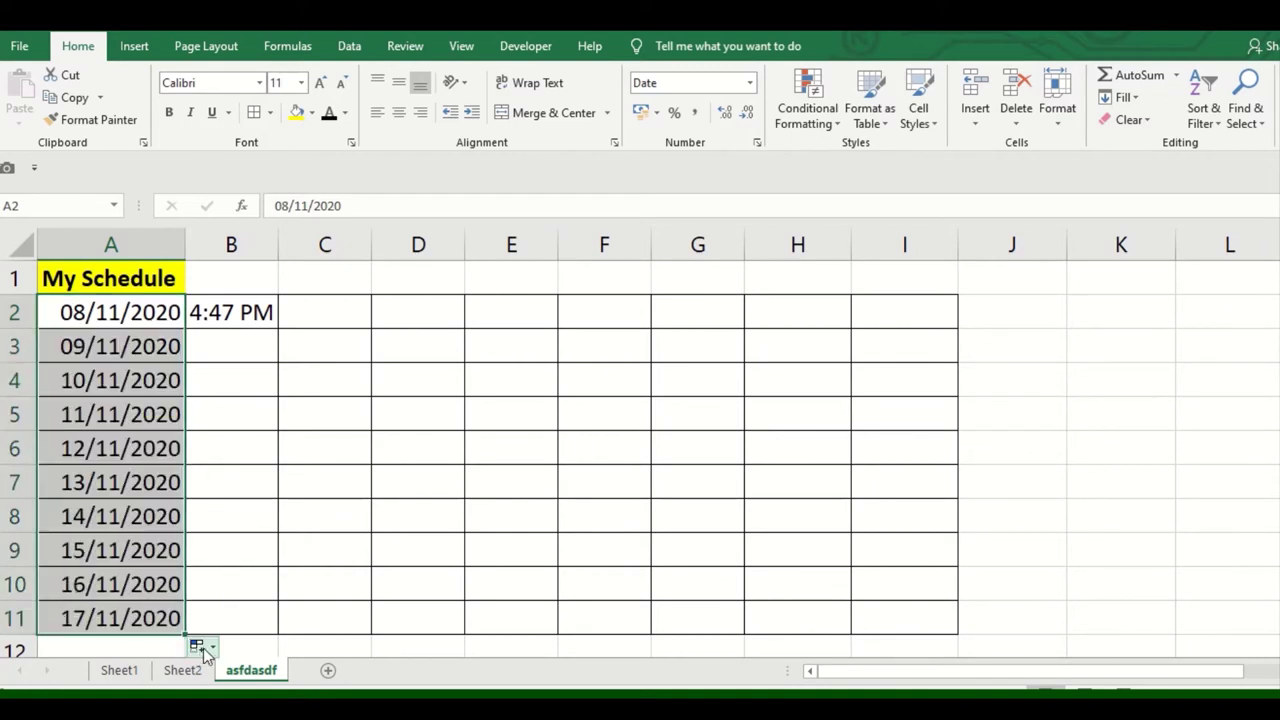
pyautogui.click(201, 650)
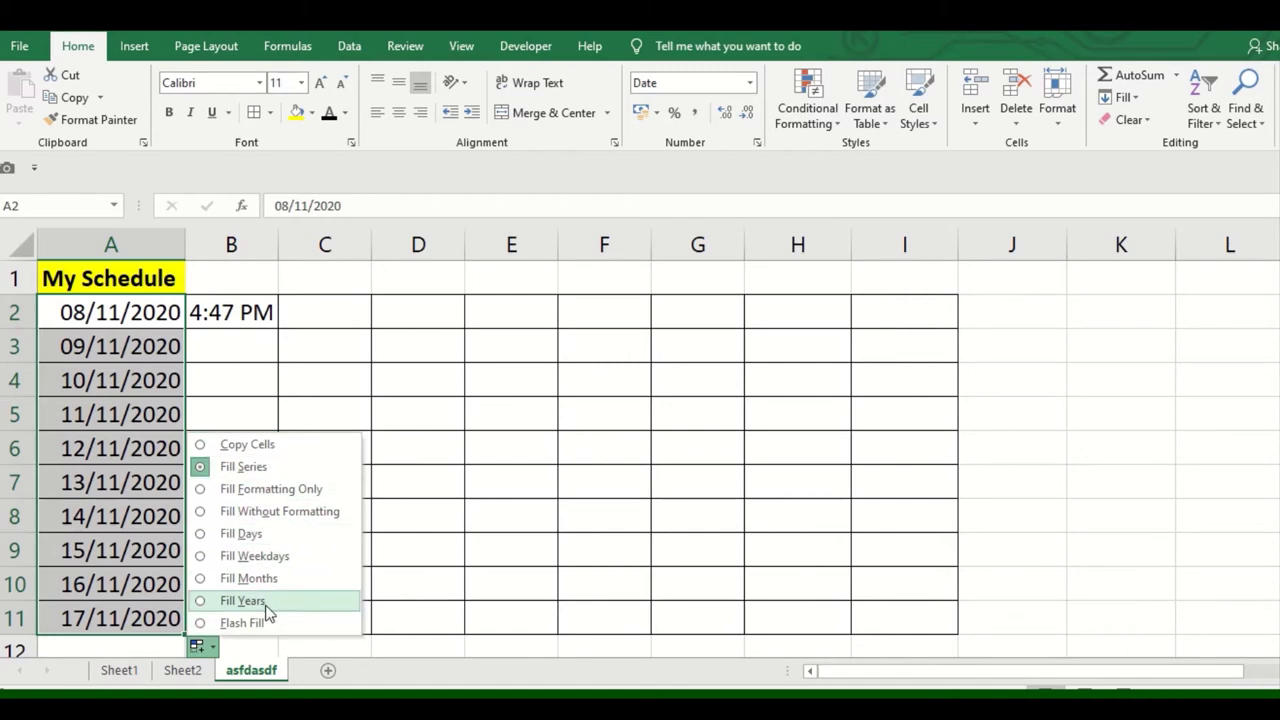
pyautogui.click(265, 492)
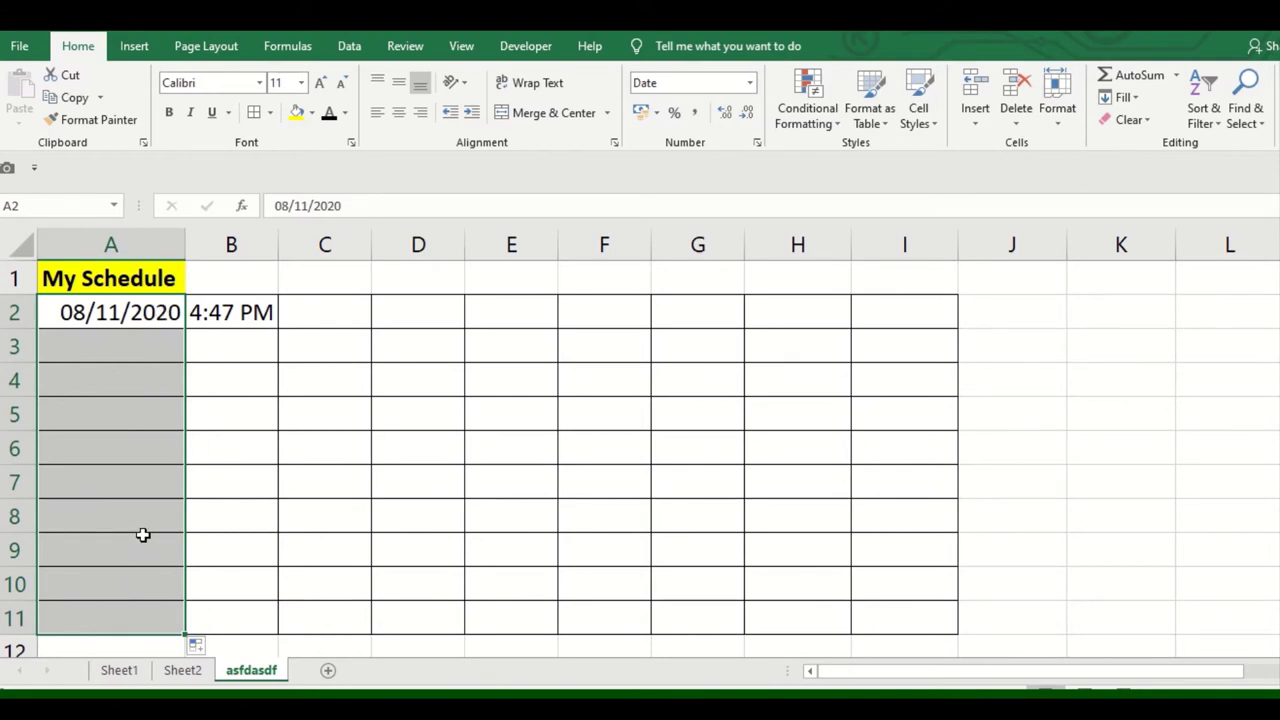
pyautogui.click(197, 648)
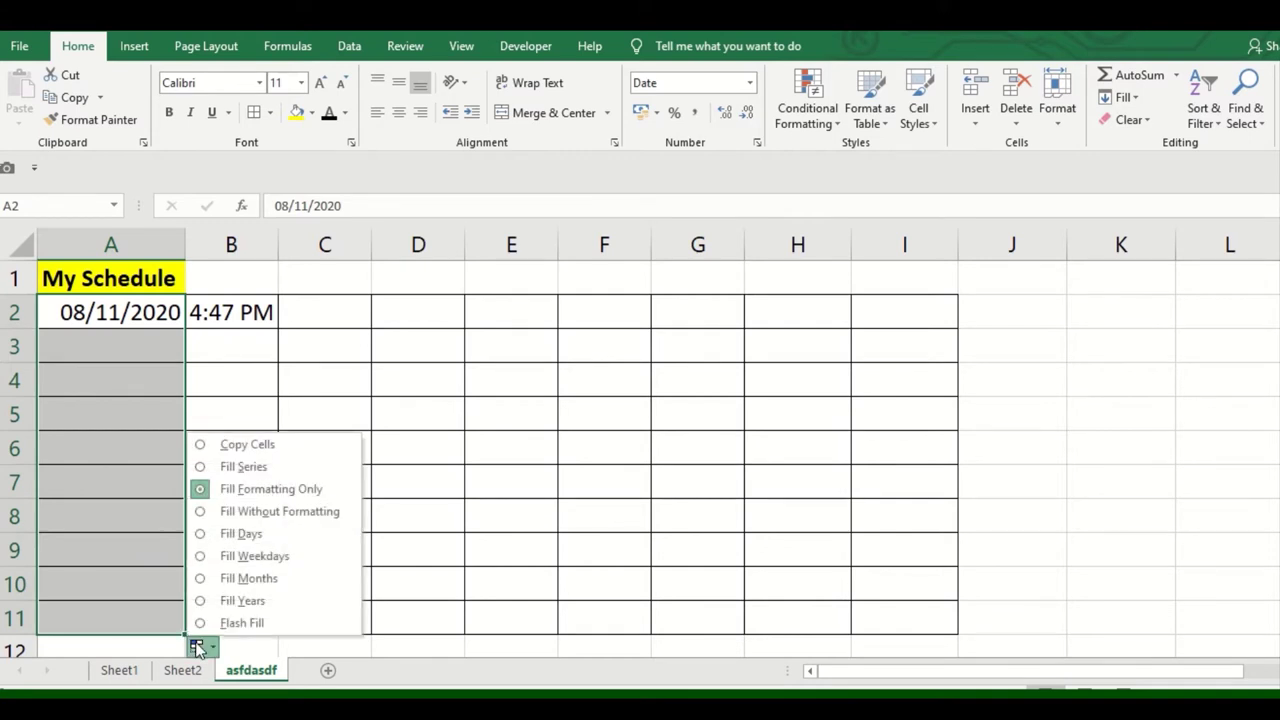
pyautogui.click(254, 446)
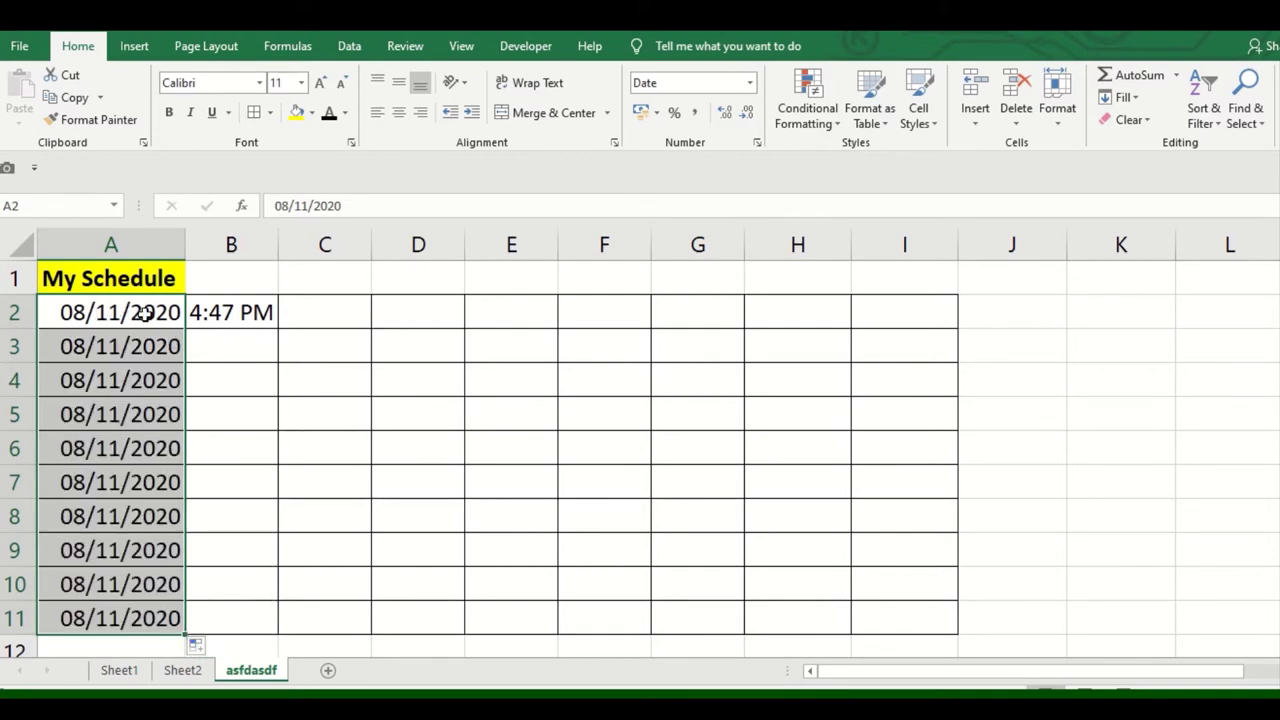
pyautogui.click(199, 646)
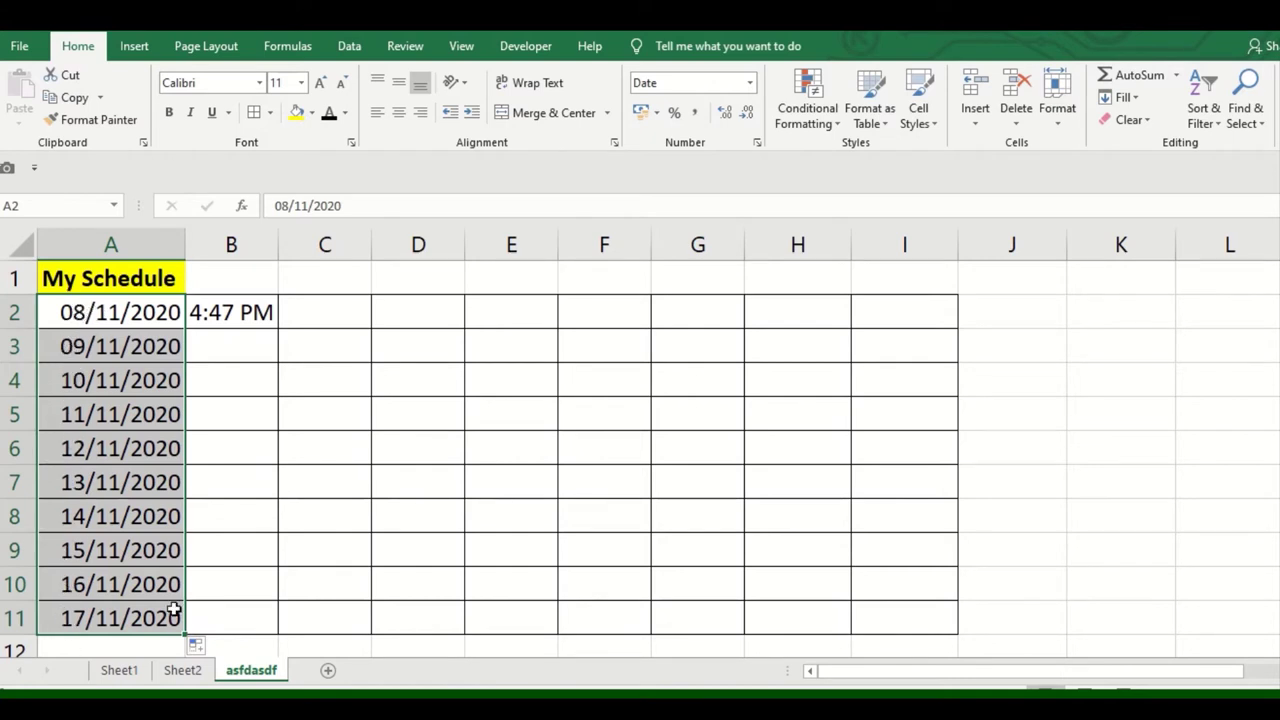
pyautogui.click(205, 644)
pyautogui.click(263, 440)
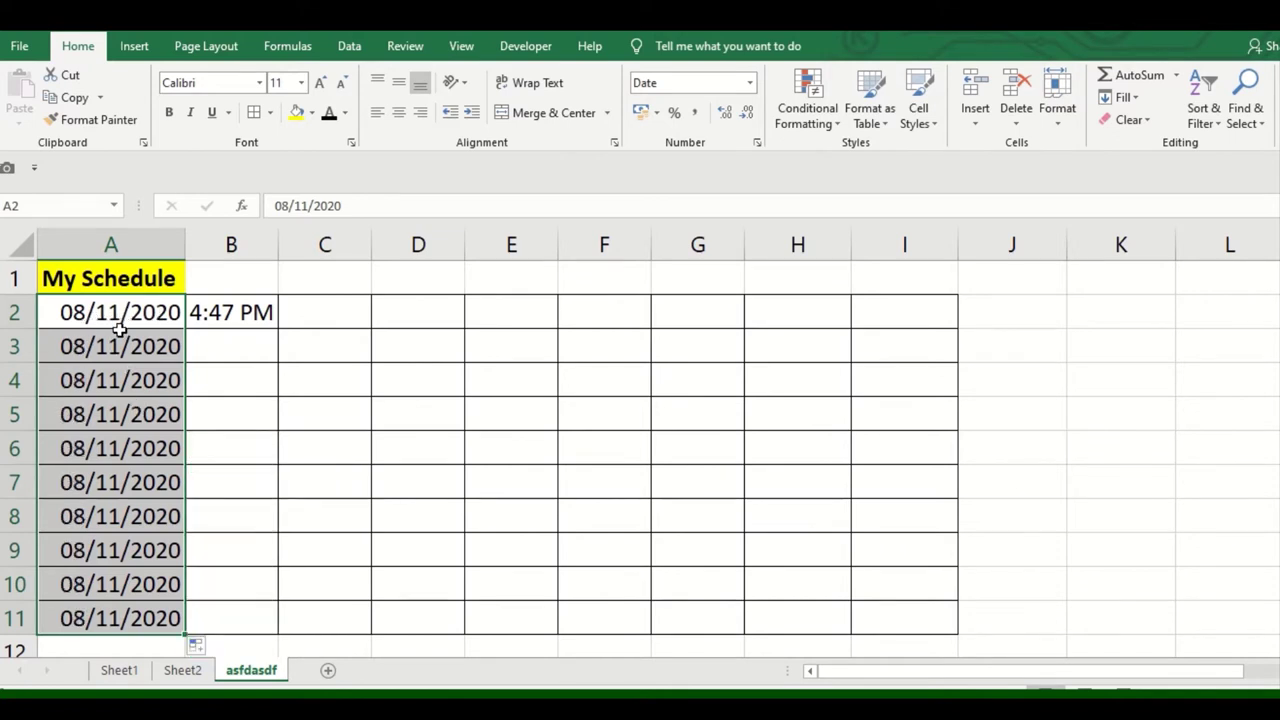
pyautogui.click(205, 650)
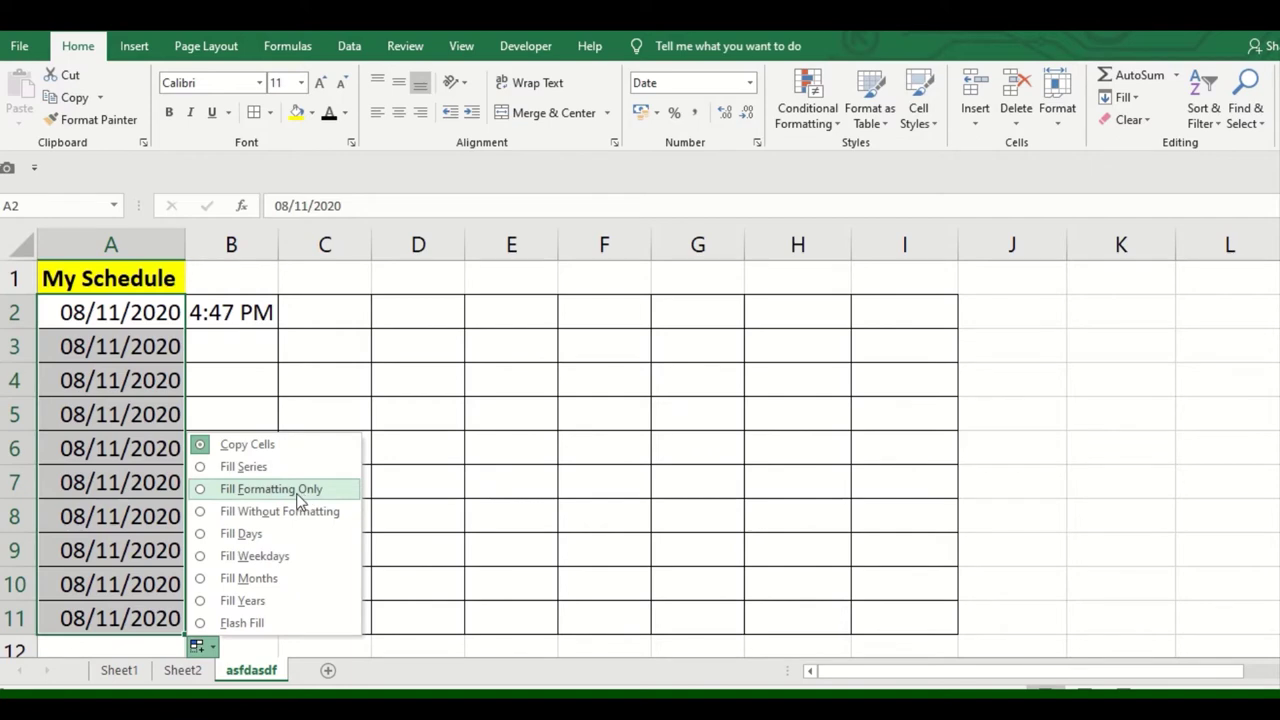
pyautogui.click(119, 312)
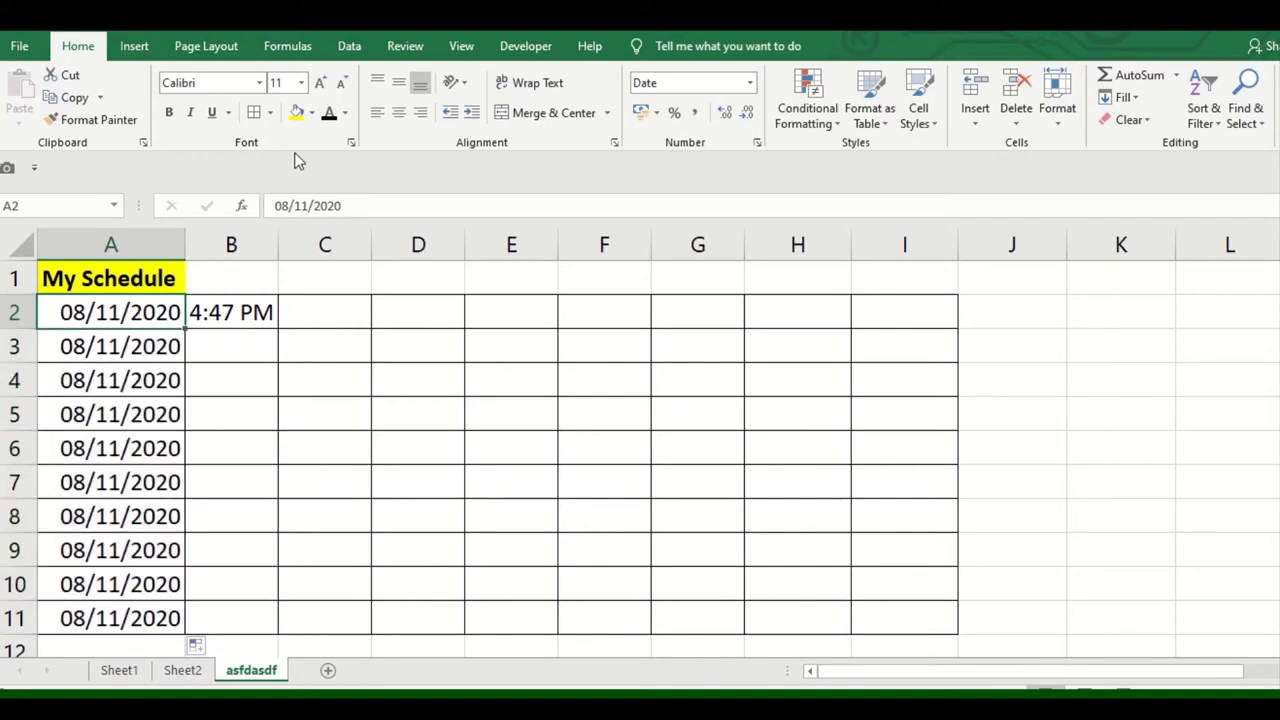
# Give A2 a purple background with white date text.
pyautogui.click(298, 114)
pyautogui.click(312, 113)
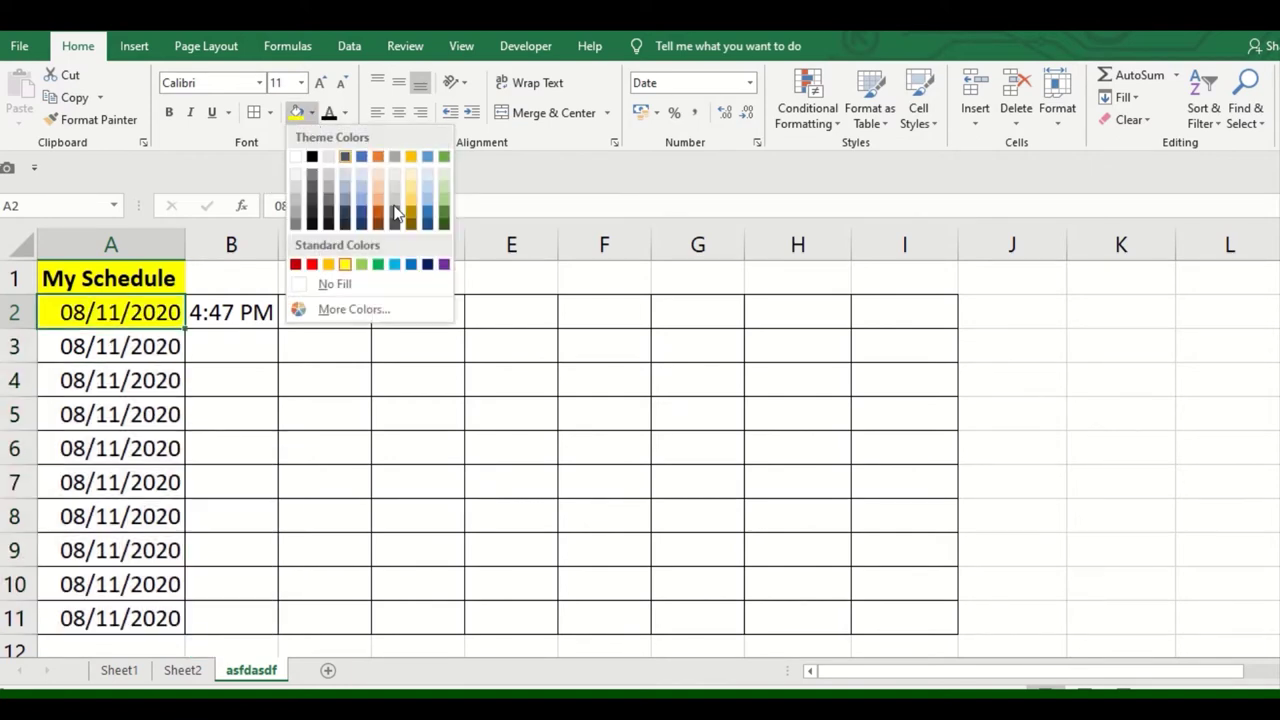
pyautogui.click(443, 263)
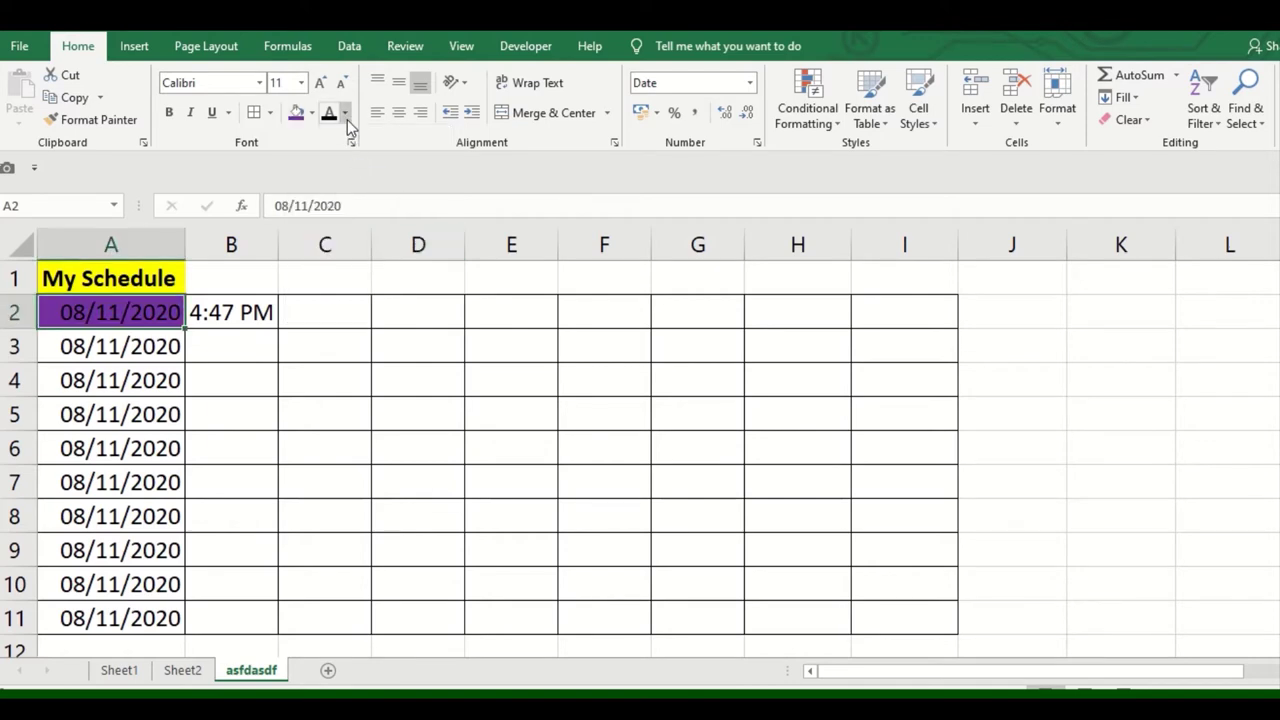
pyautogui.click(345, 113)
pyautogui.click(332, 181)
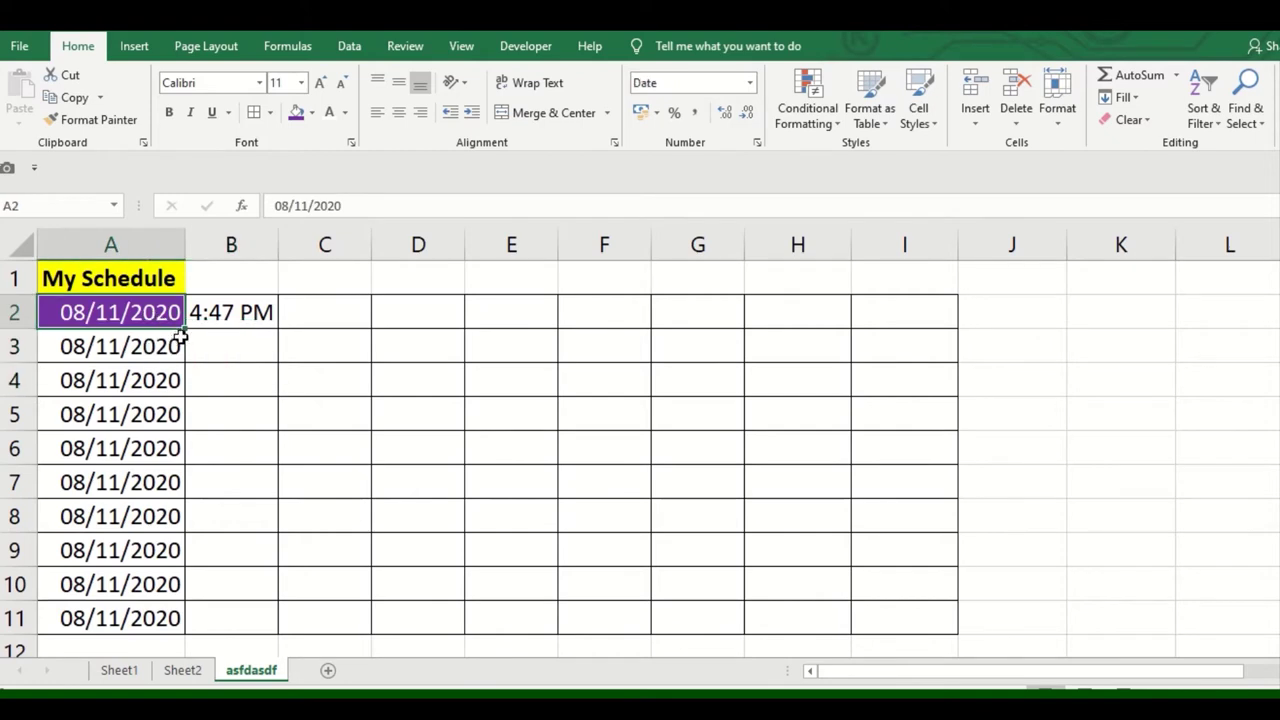
# Extend the date to A11, trying each Auto Fill option and ending on Fill Years.
pyautogui.moveTo(184, 331); pyautogui.dragTo(181, 632)
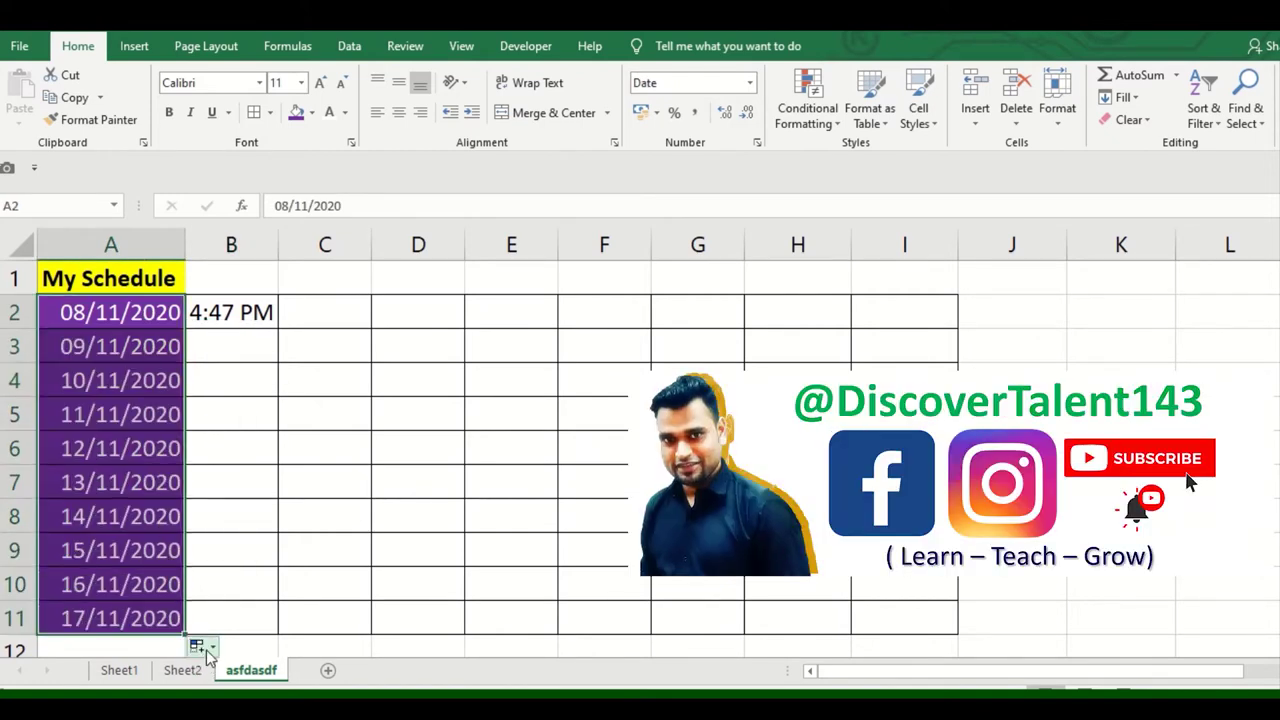
pyautogui.click(201, 647)
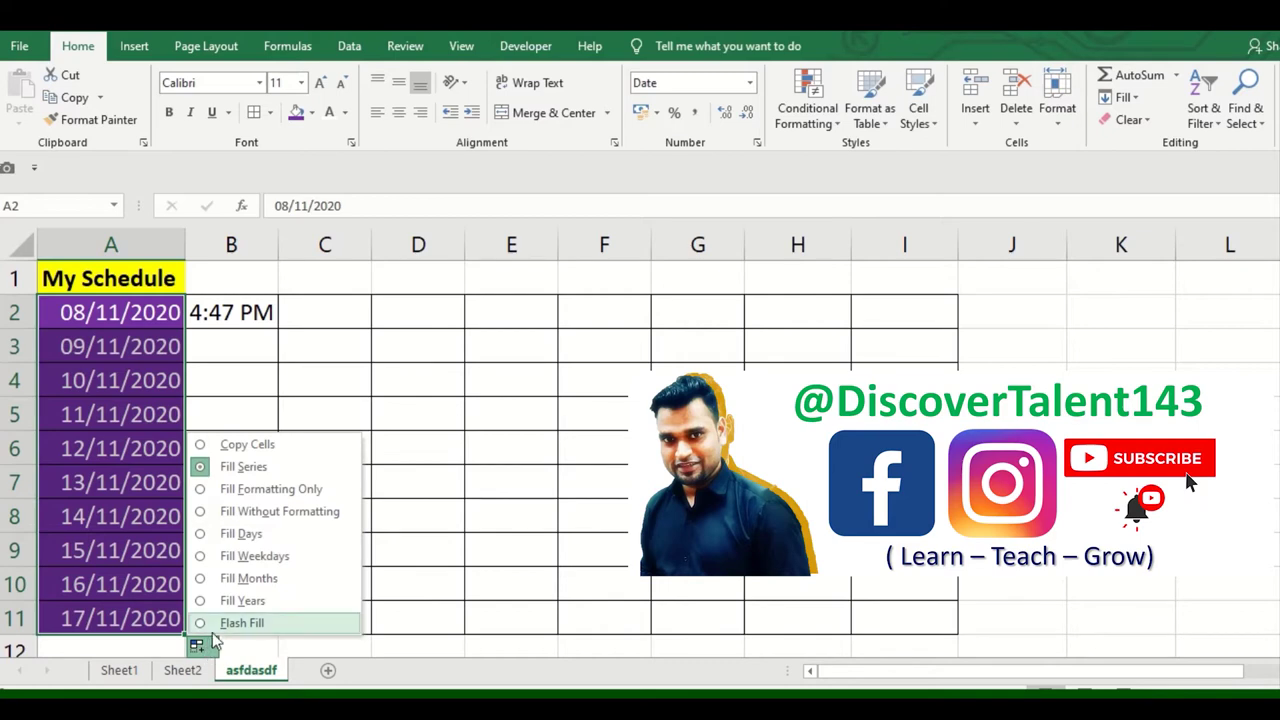
pyautogui.click(245, 444)
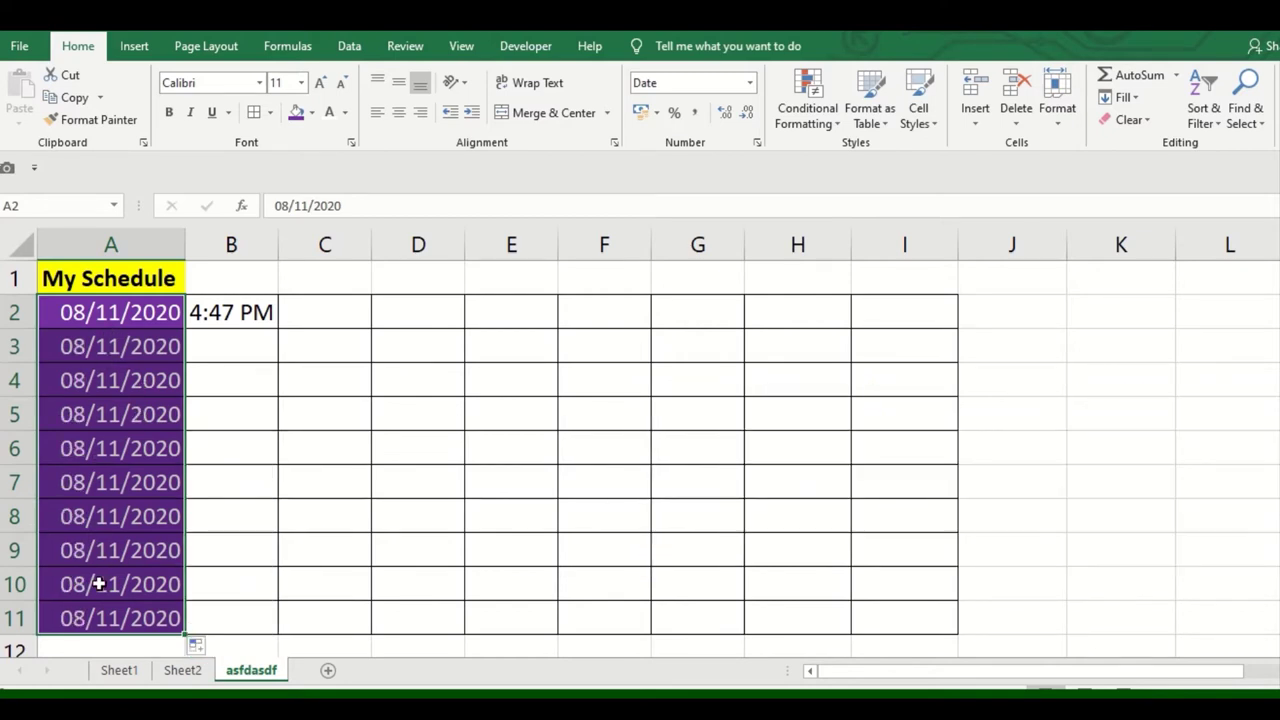
pyautogui.click(197, 646)
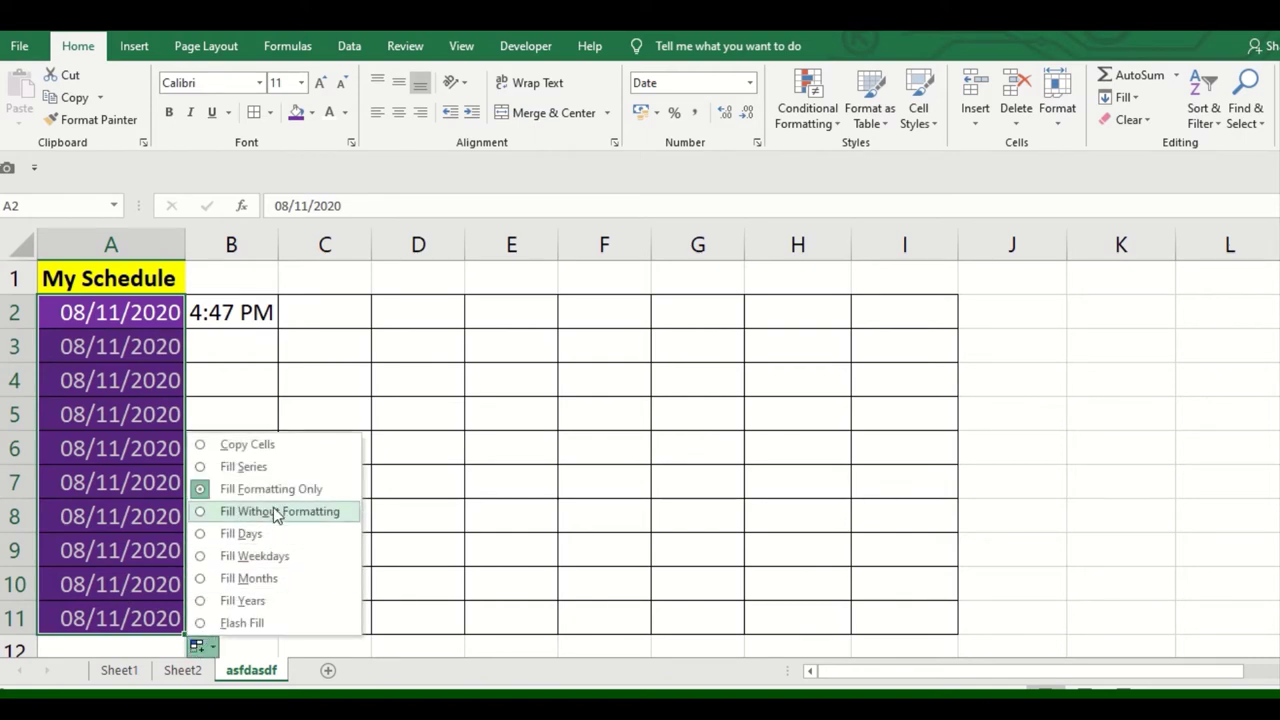
pyautogui.click(254, 532)
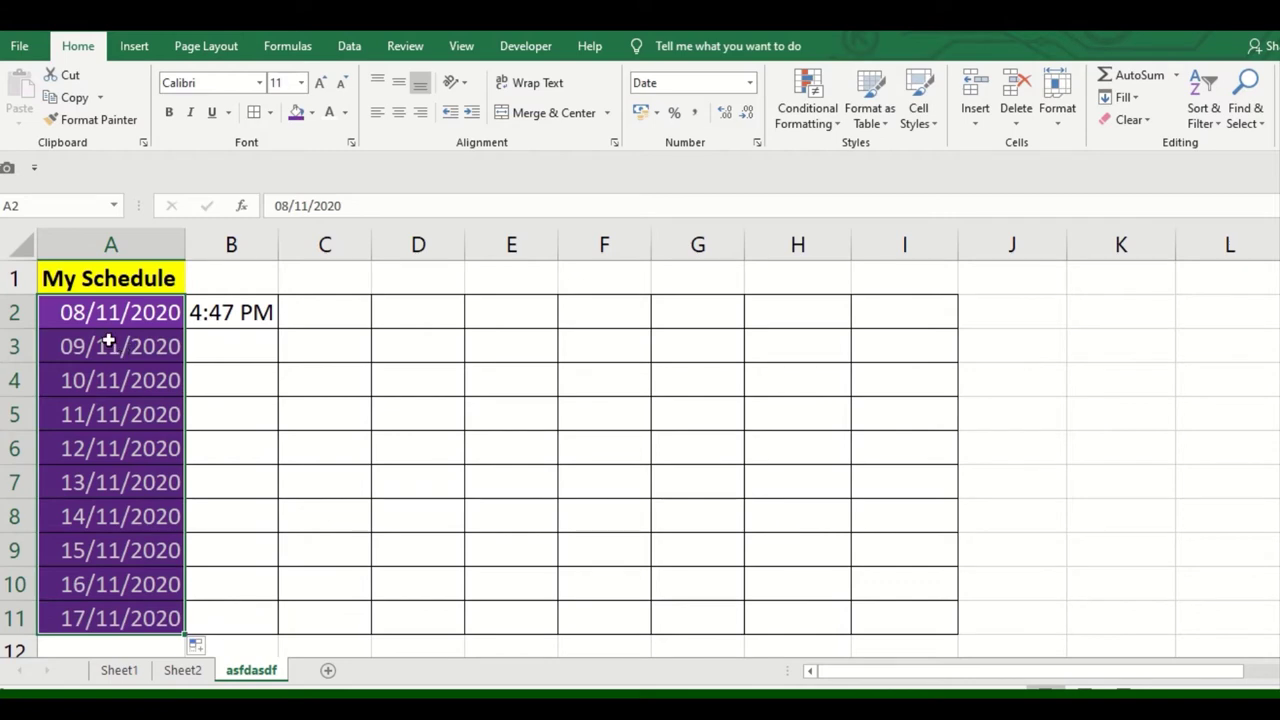
pyautogui.click(205, 645)
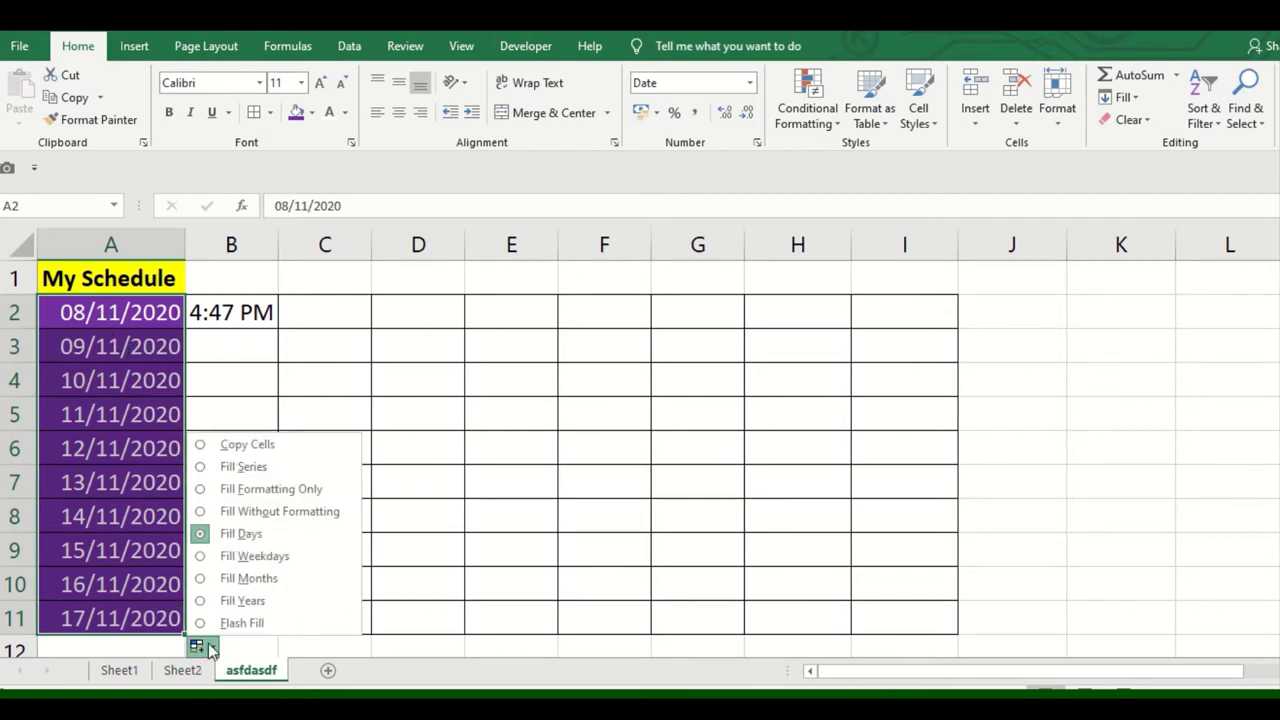
pyautogui.click(260, 556)
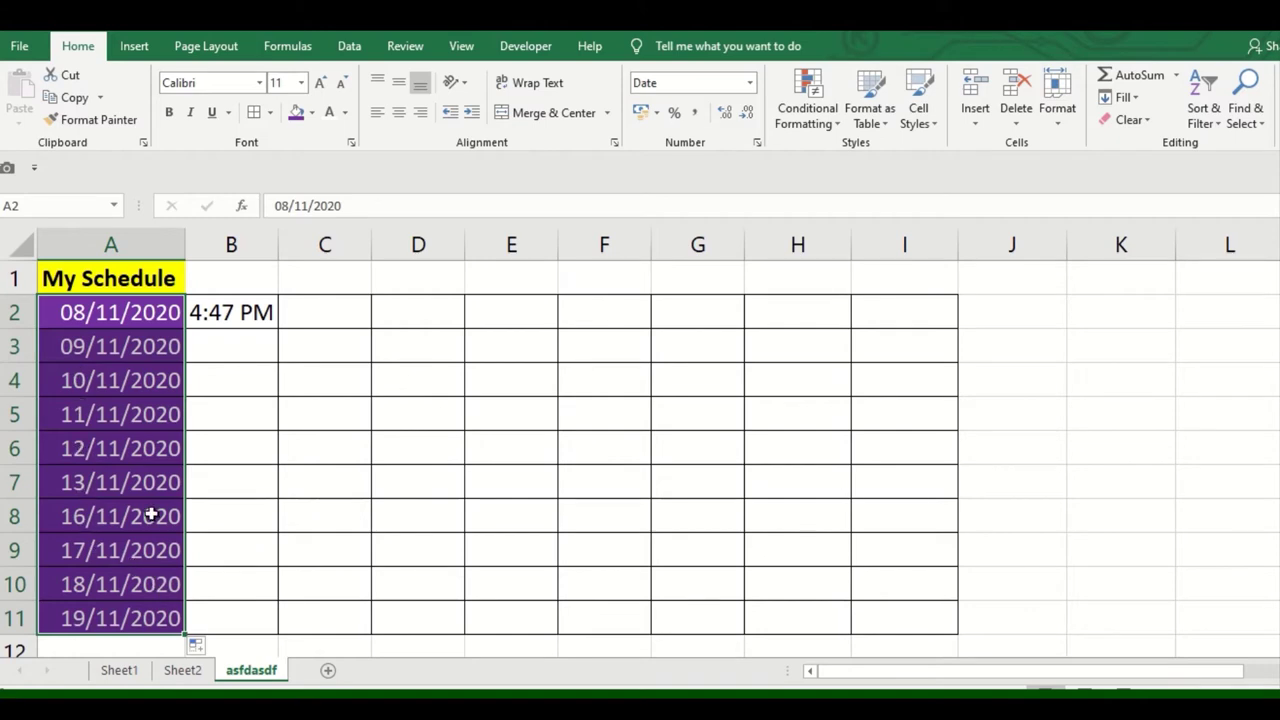
pyautogui.click(197, 648)
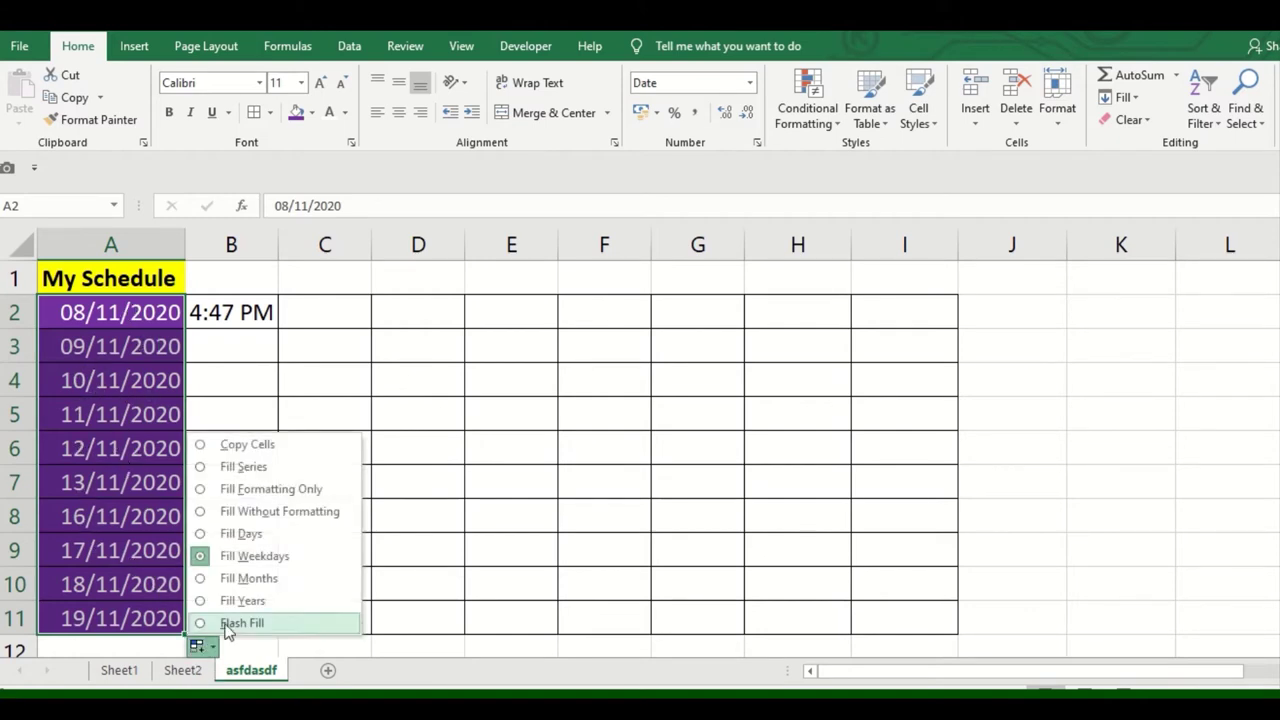
pyautogui.click(256, 583)
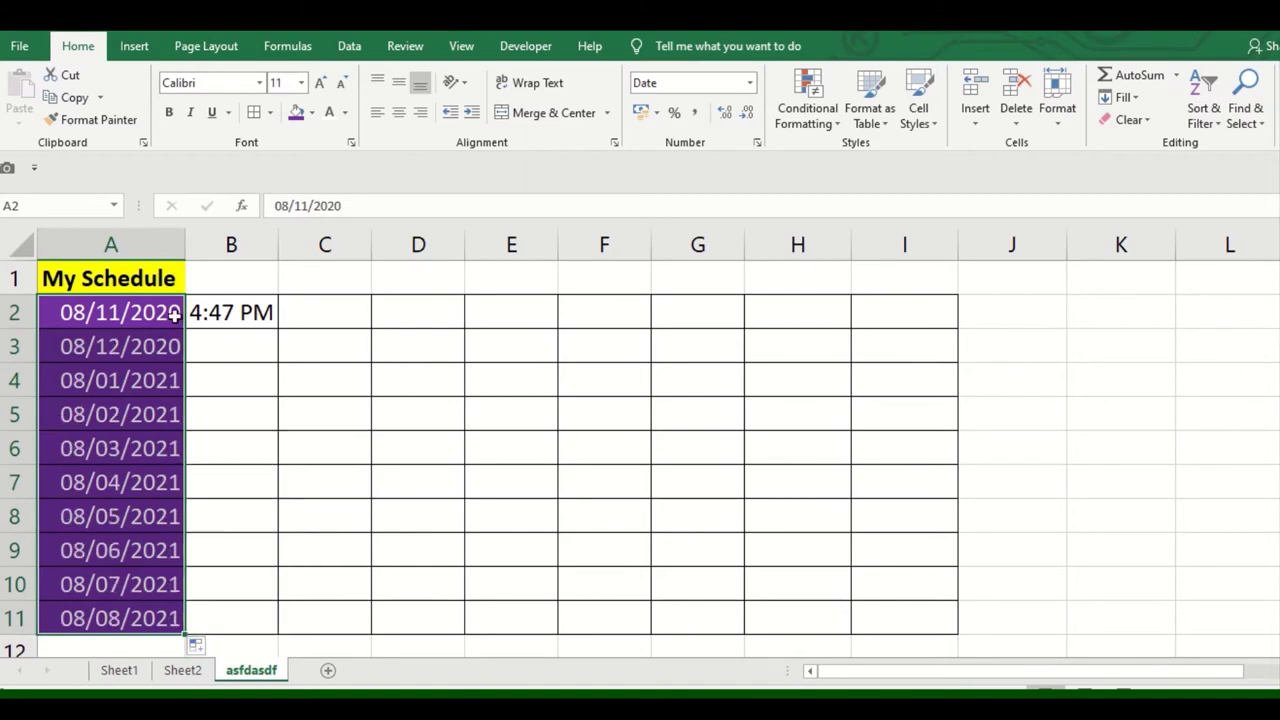
pyautogui.click(200, 648)
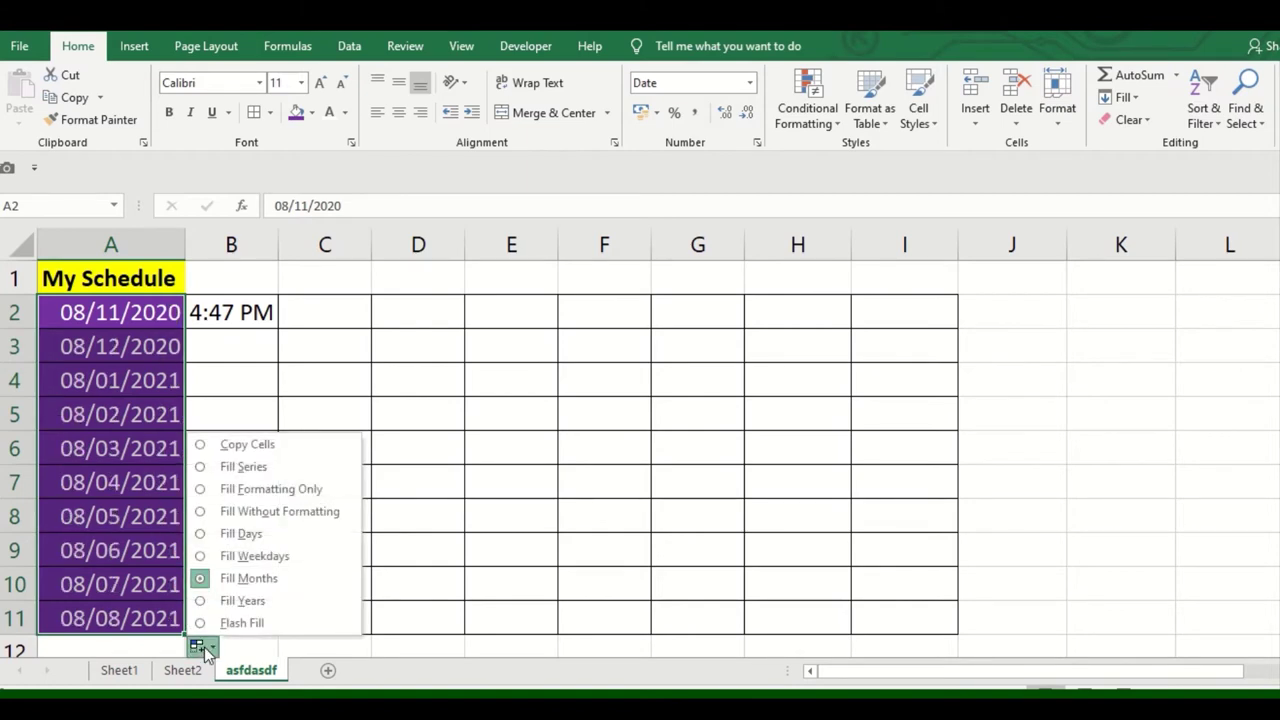
pyautogui.click(242, 606)
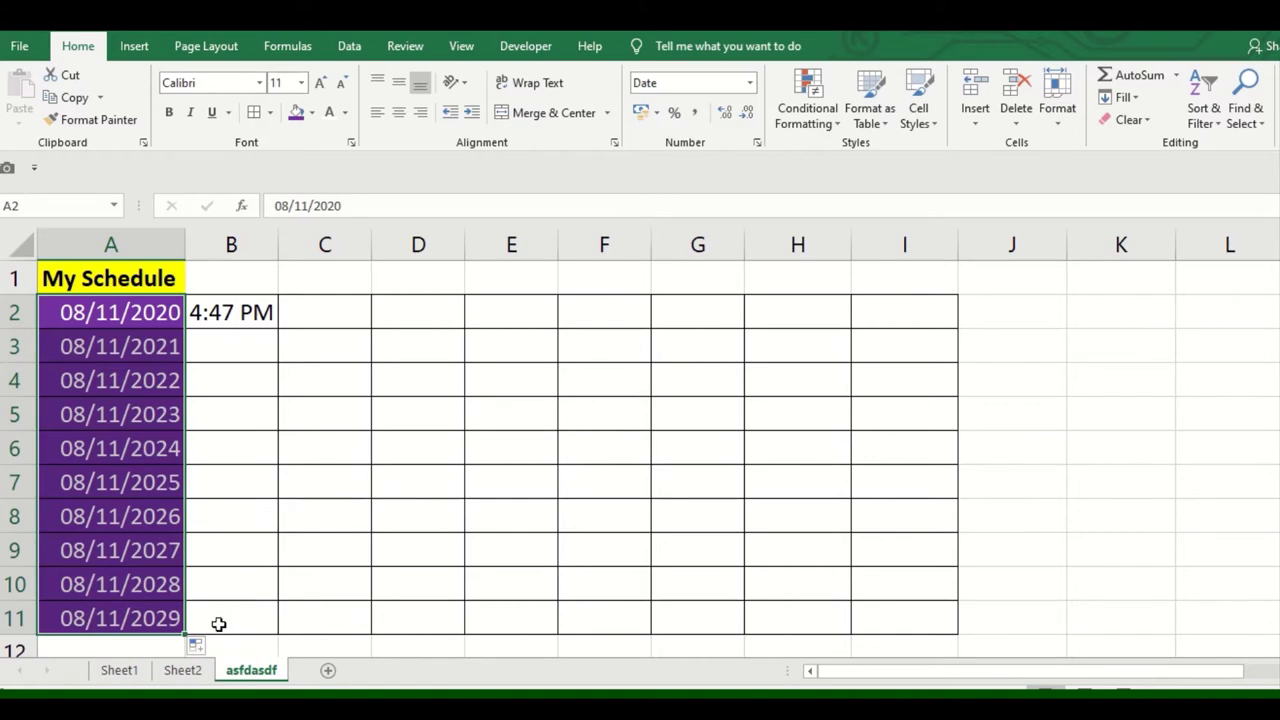
# Select the 4:47 PM time in B2 and check the Fill options without applying any.
pyautogui.click(198, 647)
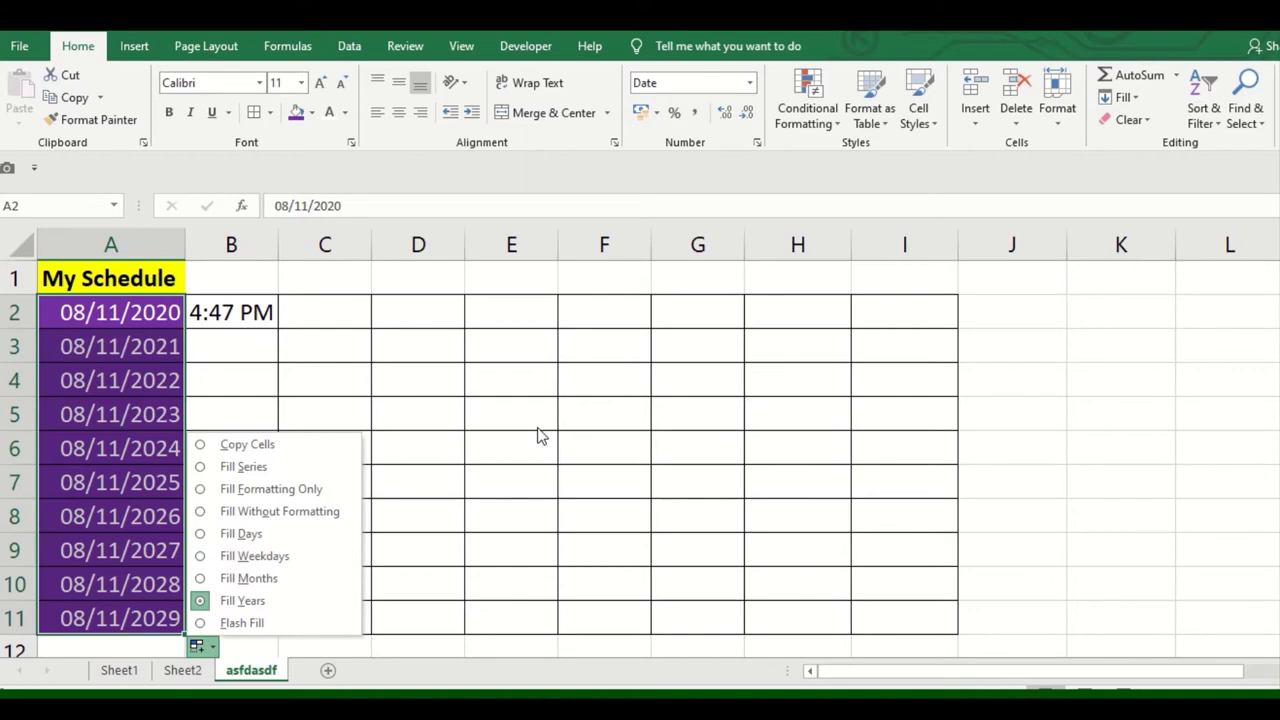
pyautogui.click(343, 346)
pyautogui.click(285, 313)
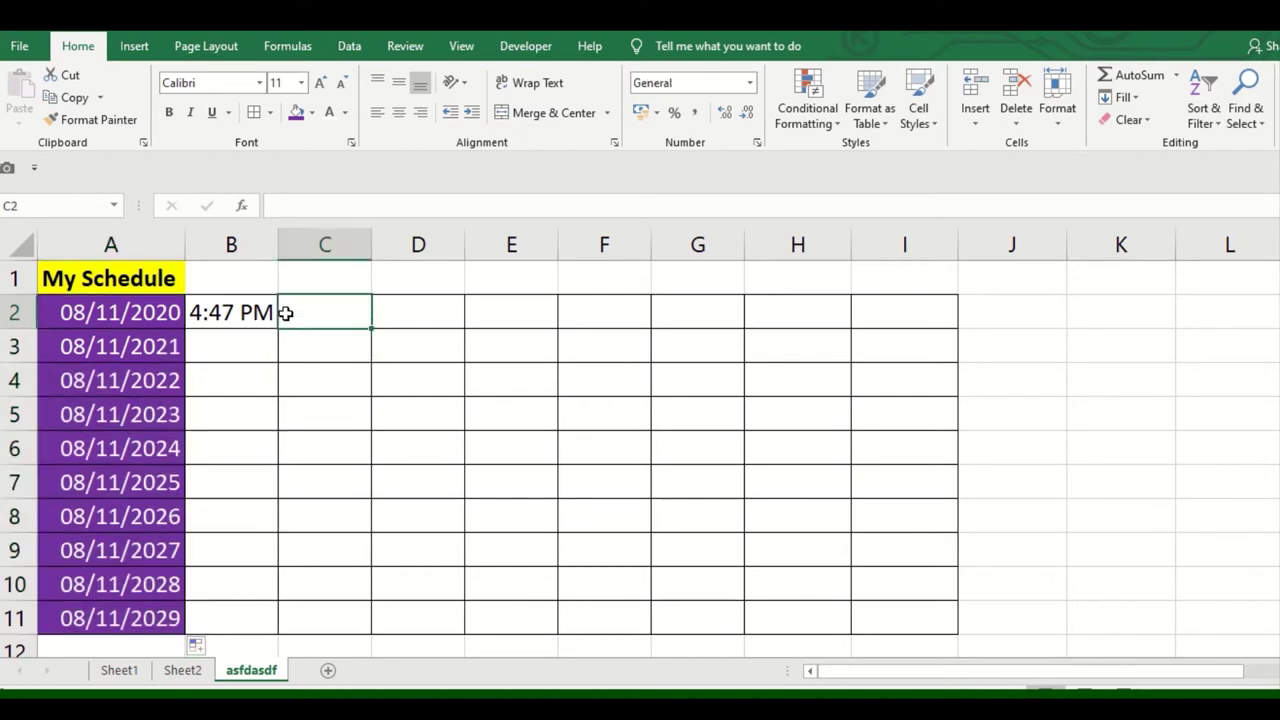
pyautogui.click(272, 313)
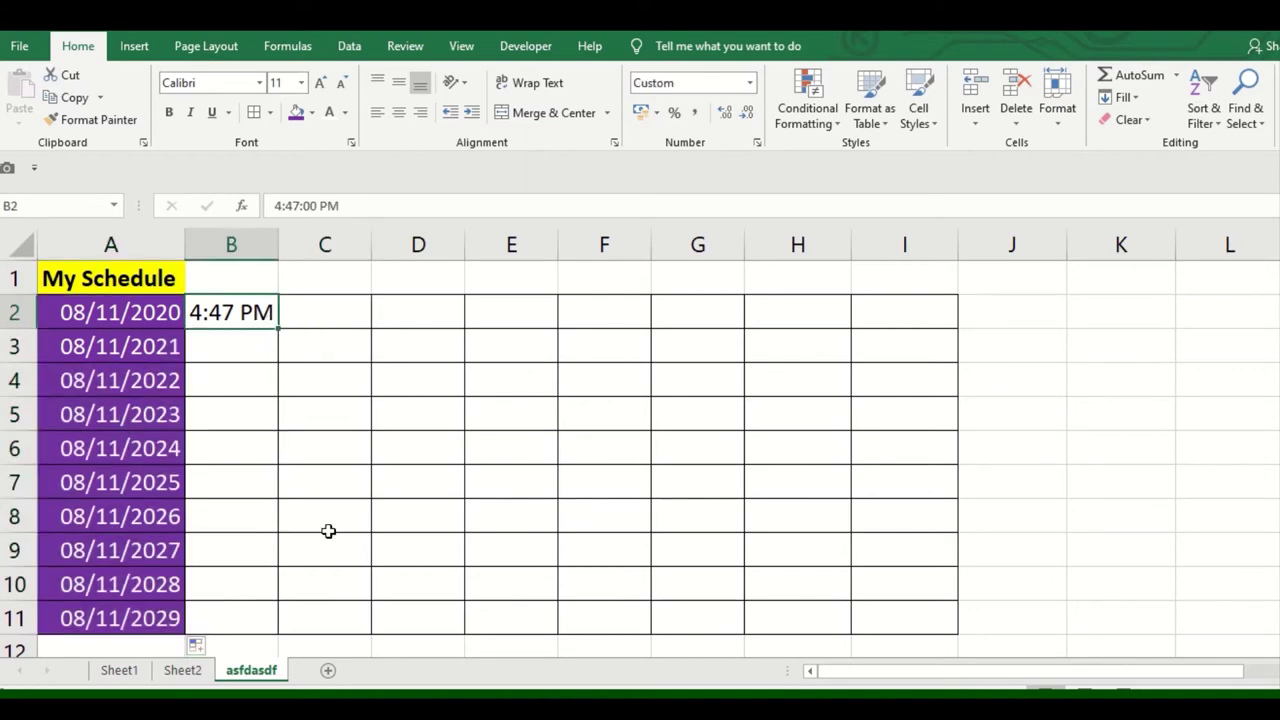
pyautogui.click(1126, 98)
pyautogui.click(1107, 405)
# Cut the salary records in rows 8–12 and paste them at A5 over the blank-salary rows.
pyautogui.click(1148, 78)
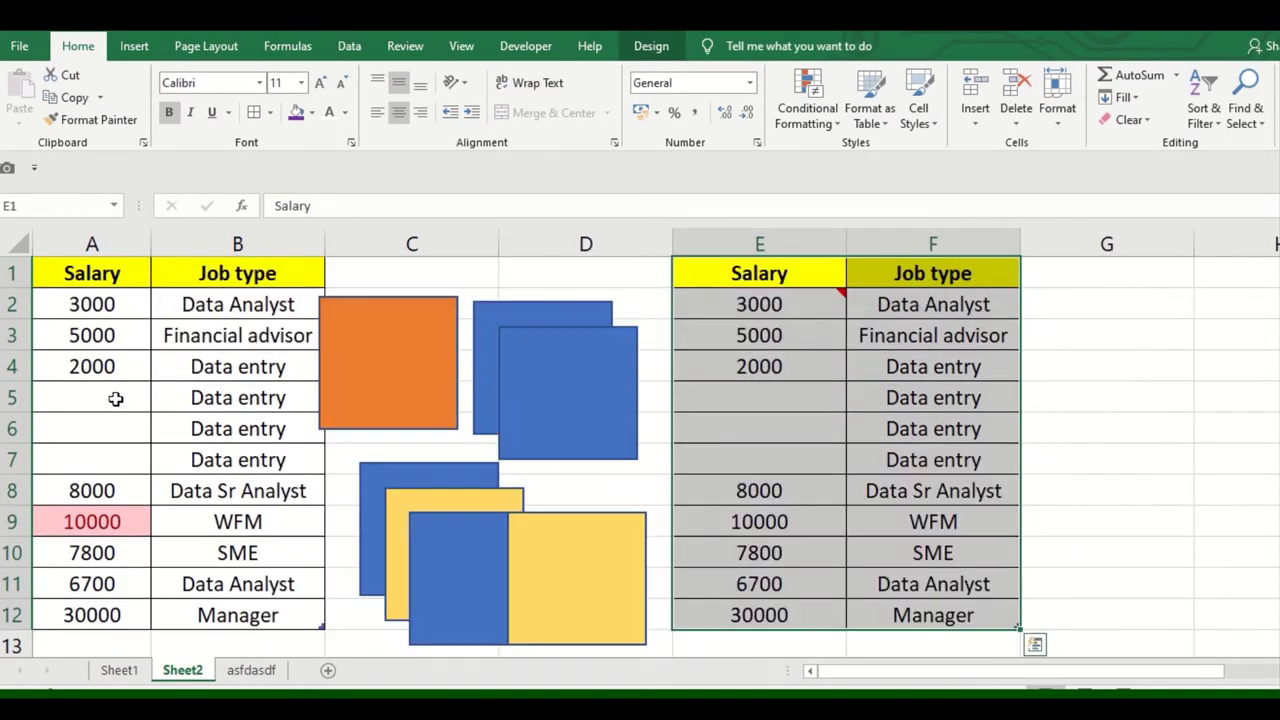
pyautogui.moveTo(116, 398); pyautogui.dragTo(222, 460)
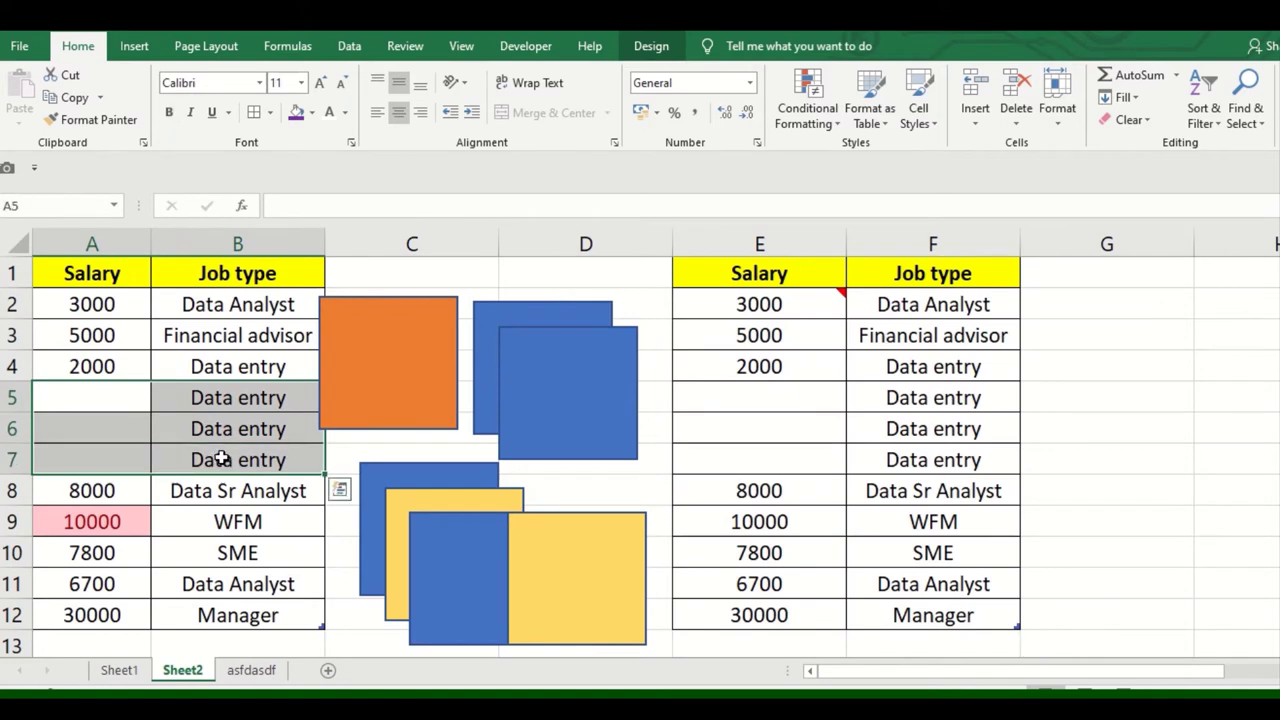
pyautogui.moveTo(132, 492); pyautogui.dragTo(224, 615)
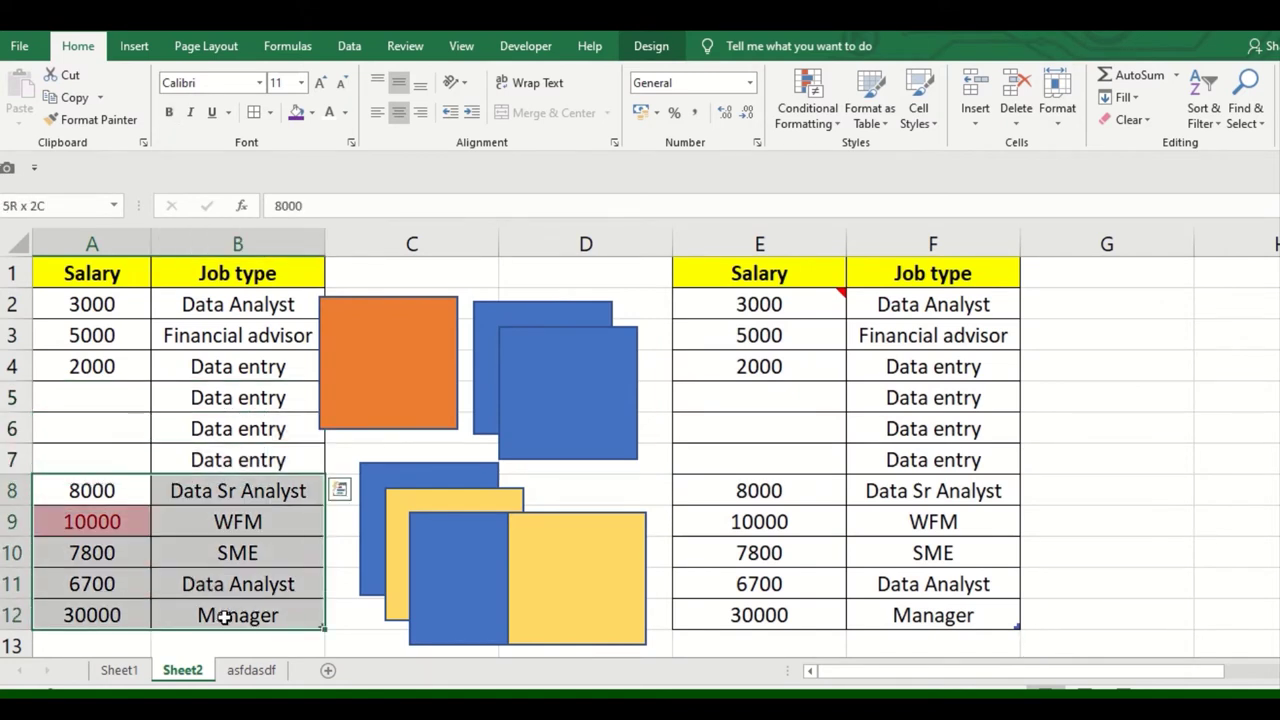
pyautogui.hotkey('ctrl', 'x')
pyautogui.click(106, 423)
pyautogui.hotkey('ctrl', 'v')
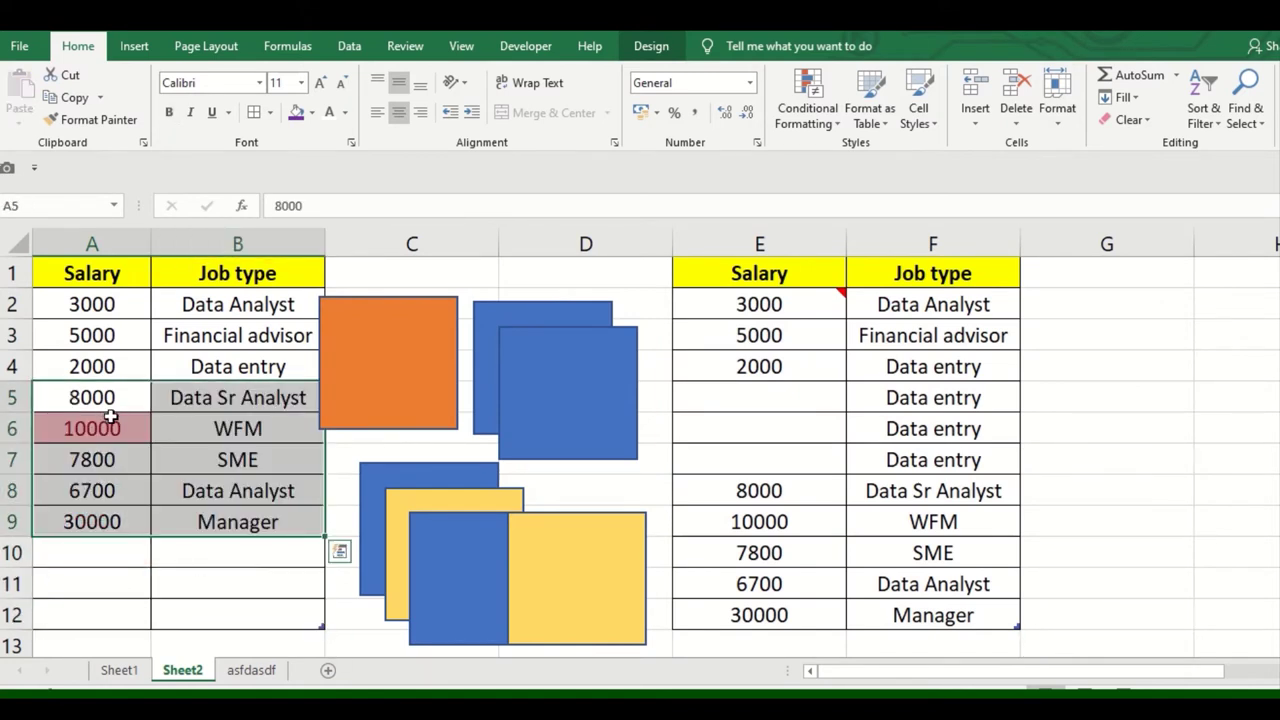
# Try an AutoSum salary total in cell A11.
pyautogui.click(126, 562)
pyautogui.click(129, 594)
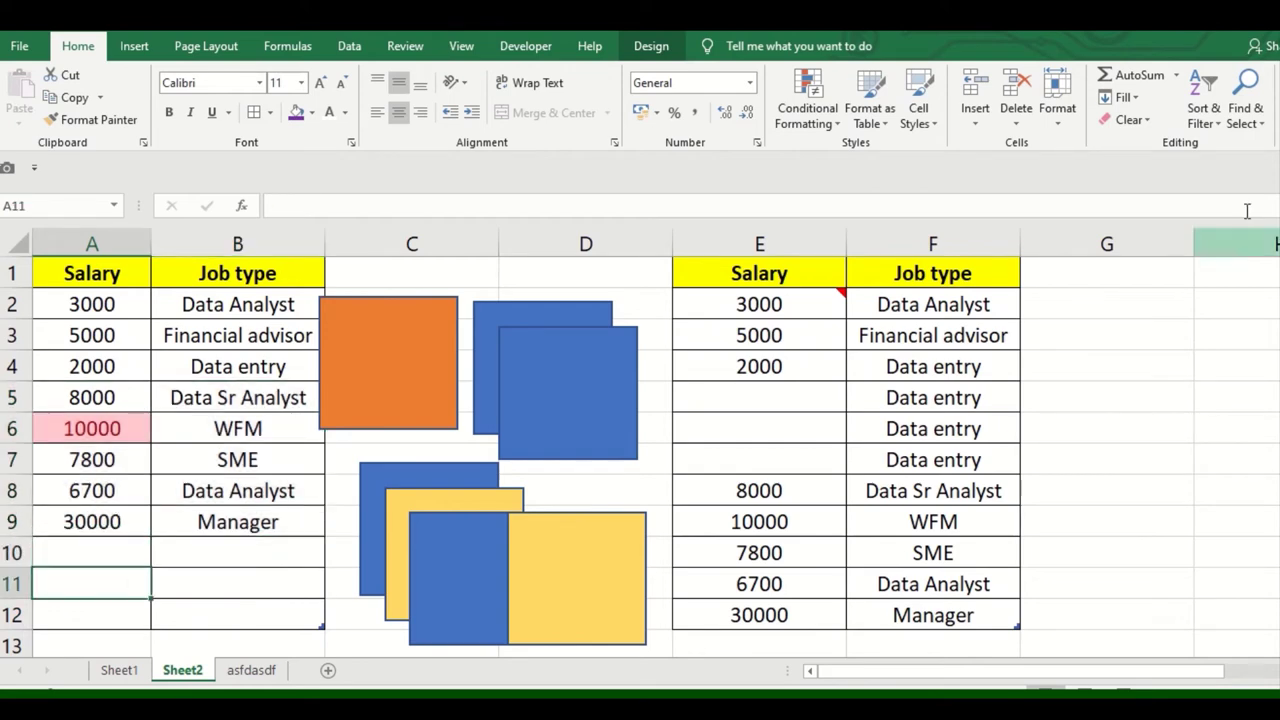
pyautogui.doubleClick(1128, 75)
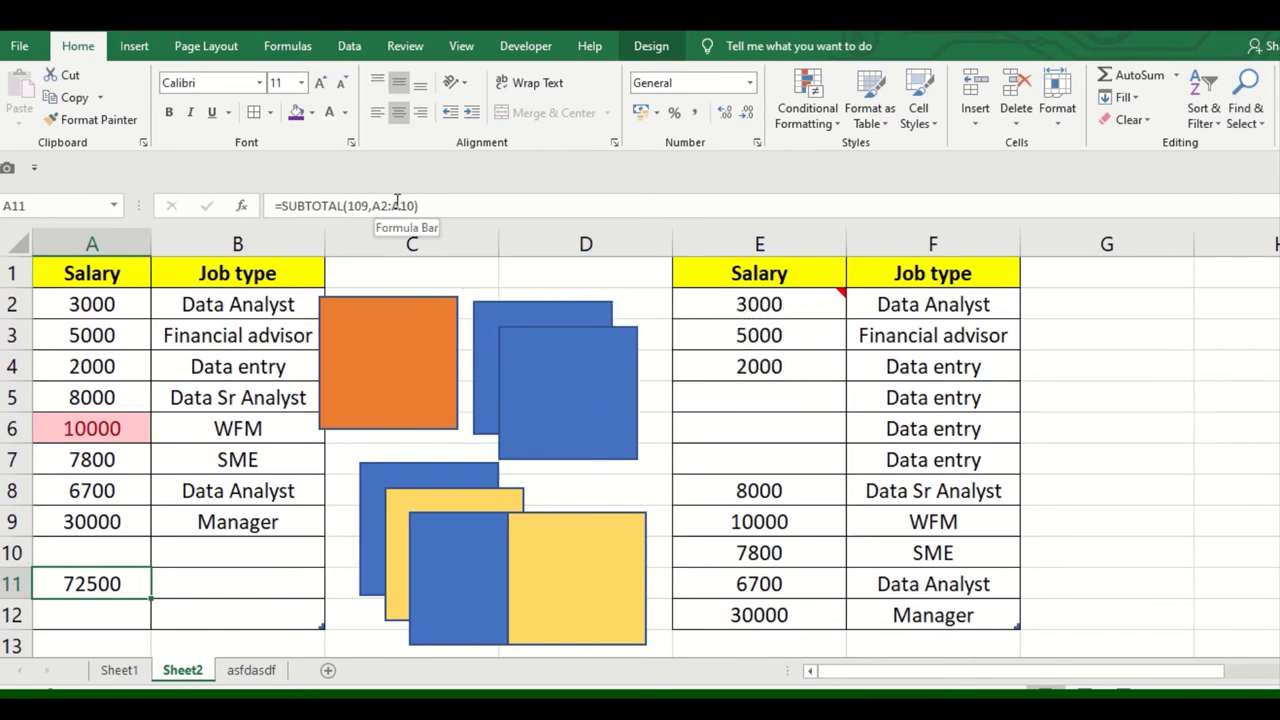
pyautogui.click(178, 614)
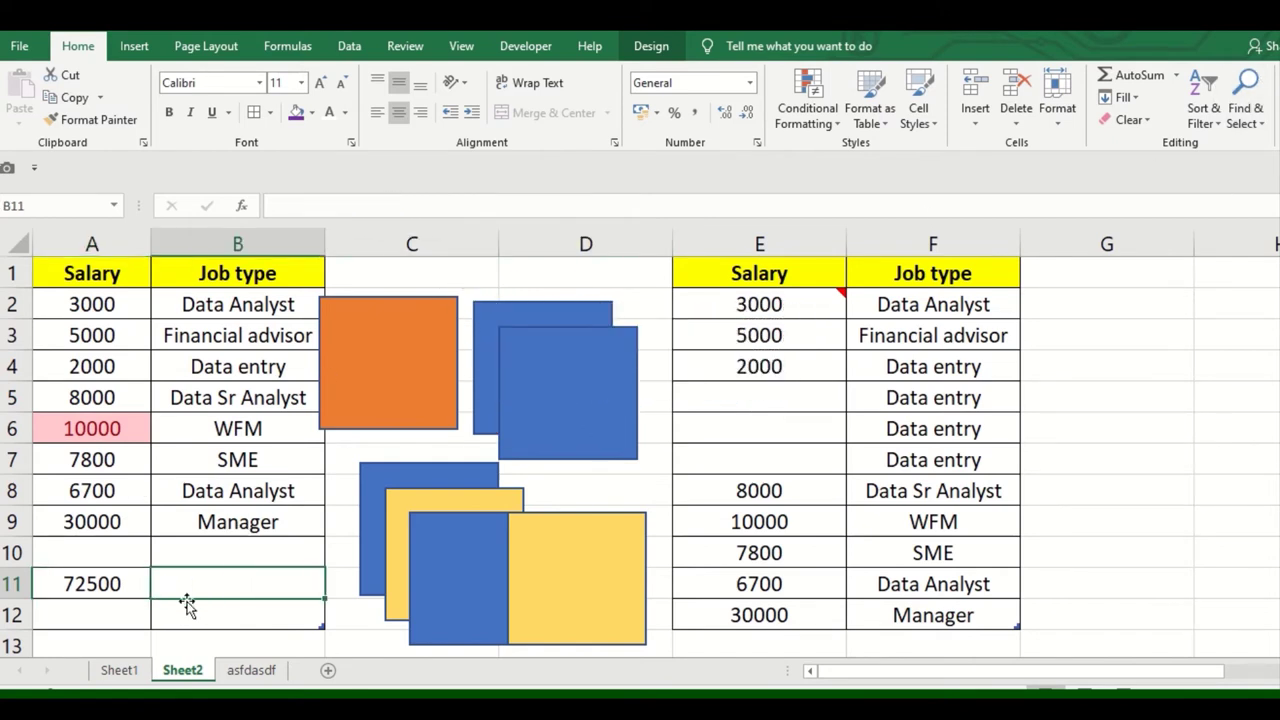
pyautogui.click(118, 590)
pyautogui.click(112, 643)
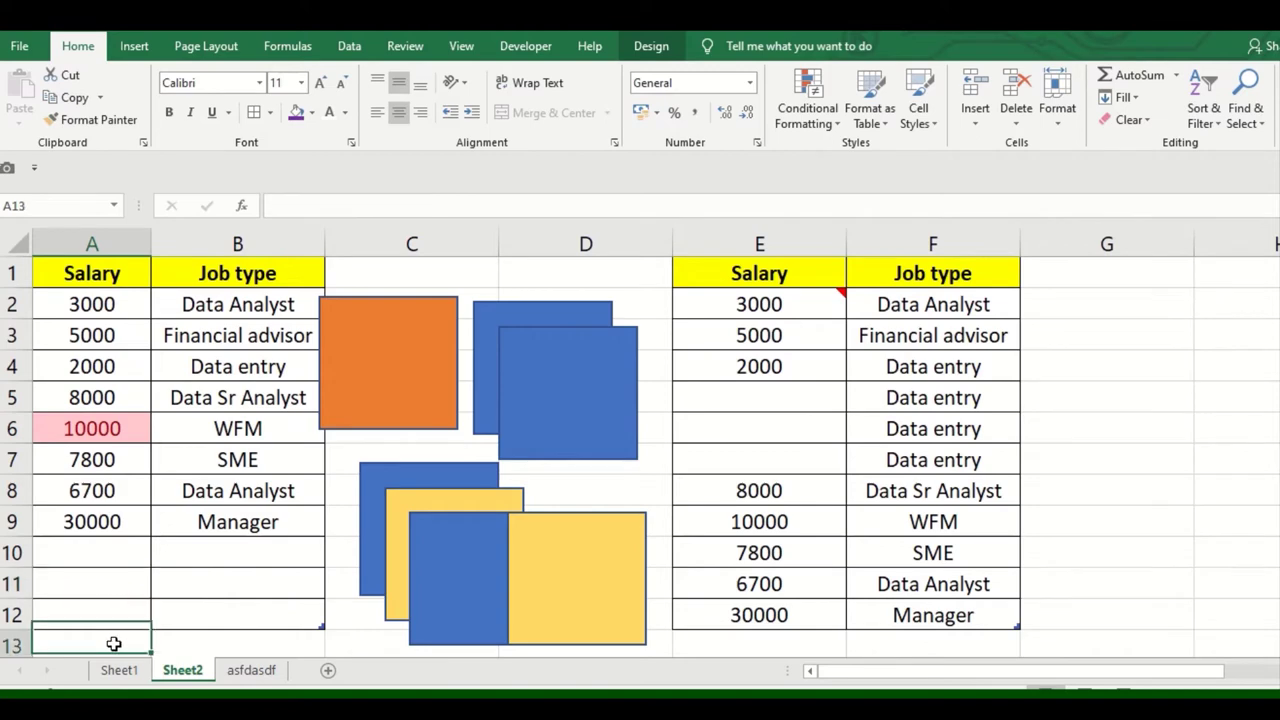
# Add a SUBTOTAL salary total at the table's bottom and confirm the formula.
pyautogui.click(1155, 83)
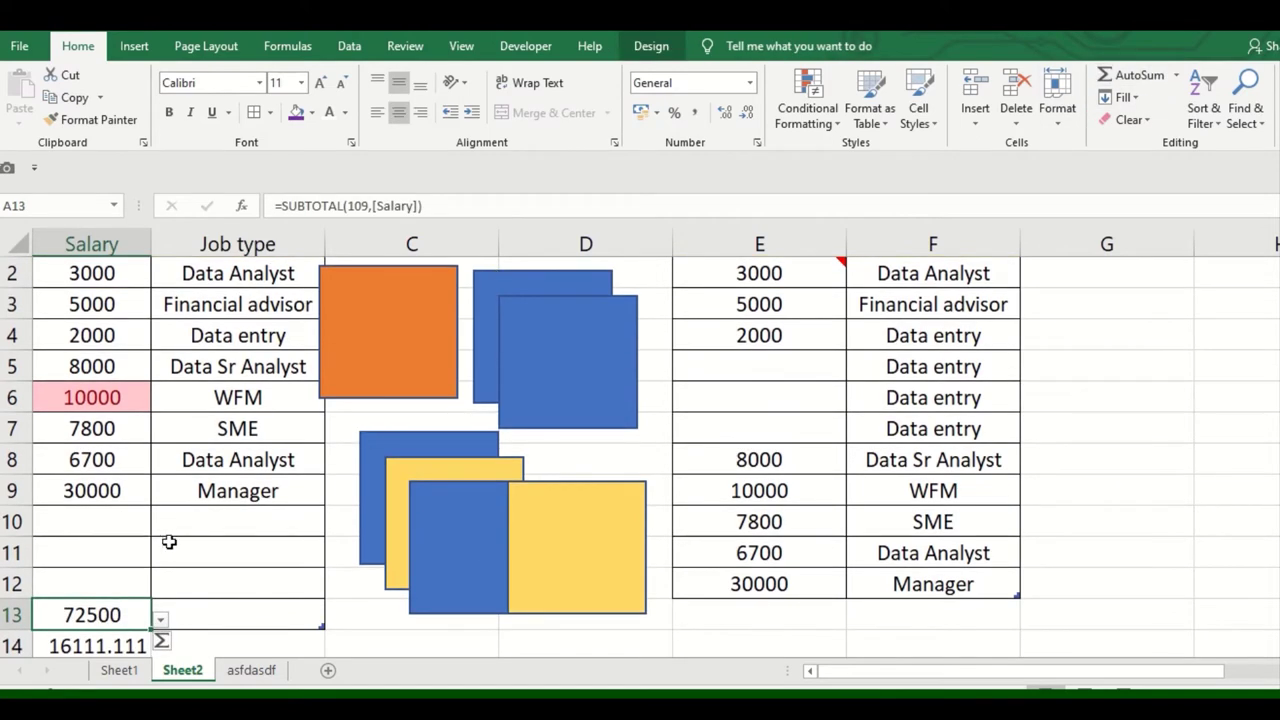
pyautogui.click(348, 205)
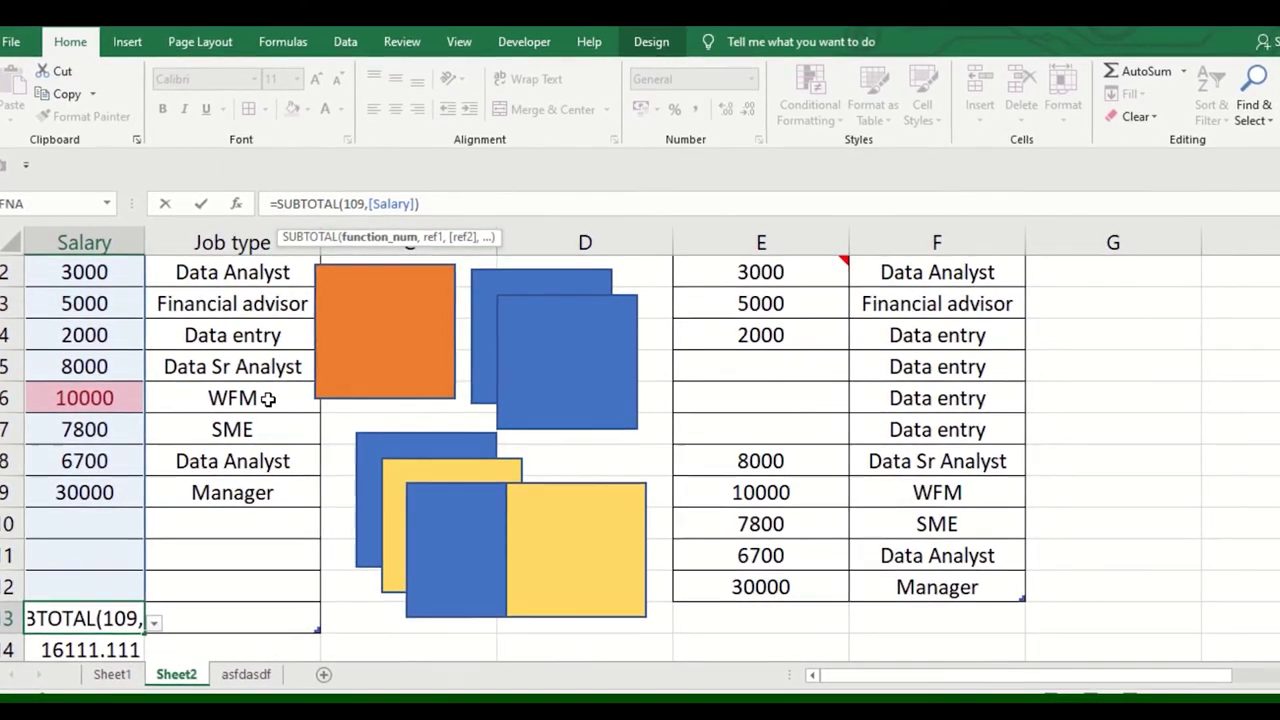
pyautogui.press('Return')
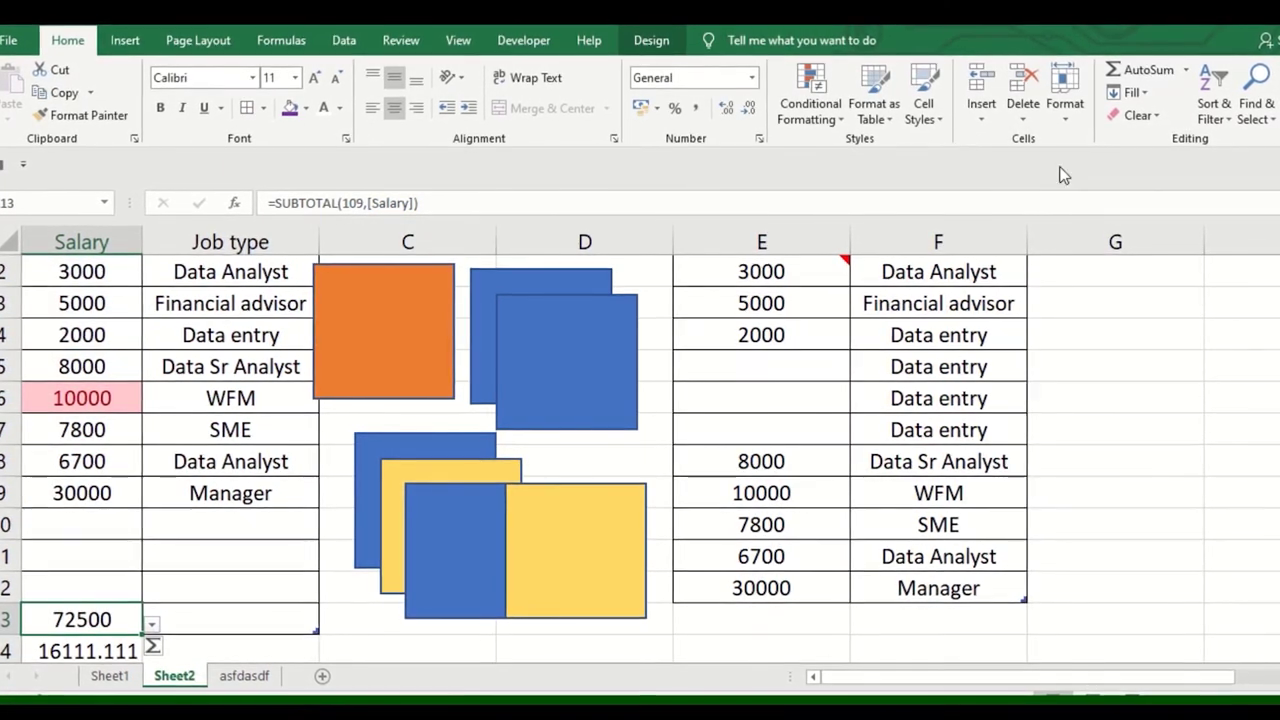
pyautogui.click(1188, 76)
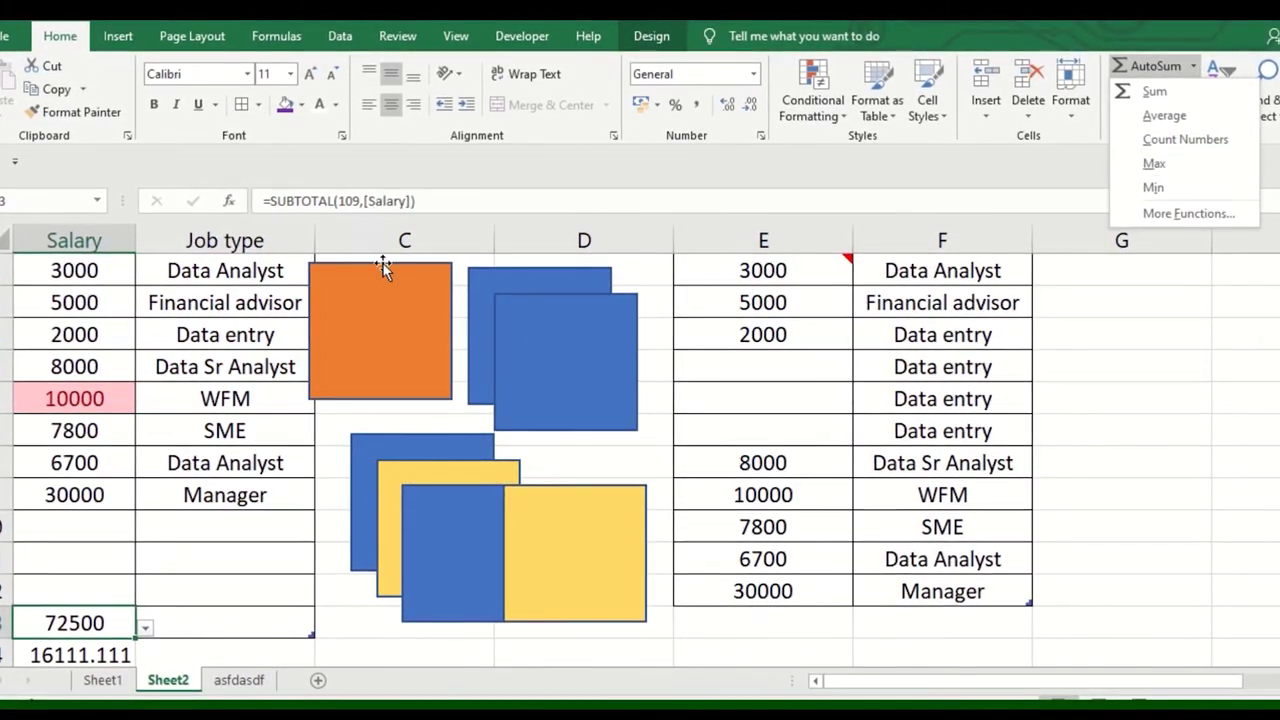
pyautogui.click(79, 535)
# Insert the salary average 9062.5 and the count 8 in the cells below.
pyautogui.click(89, 554)
pyautogui.scroll(-1, 89, 554)
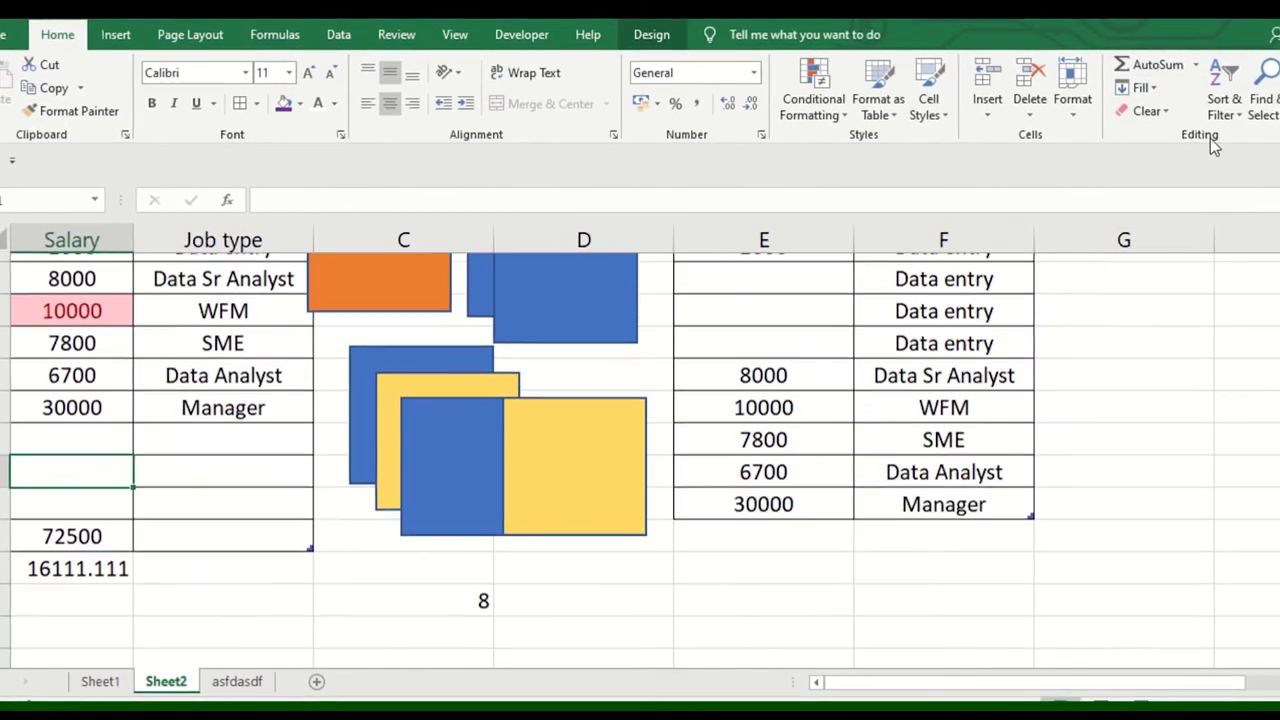
pyautogui.click(1195, 66)
pyautogui.click(1197, 108)
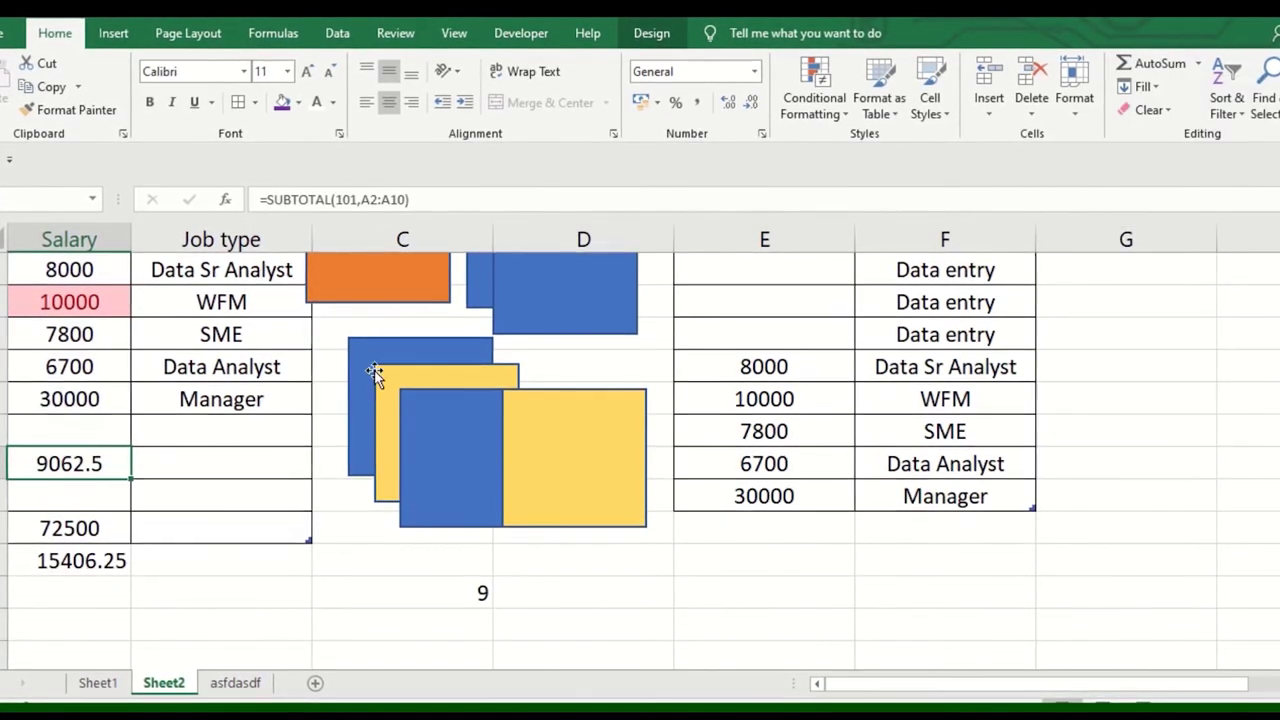
pyautogui.click(88, 494)
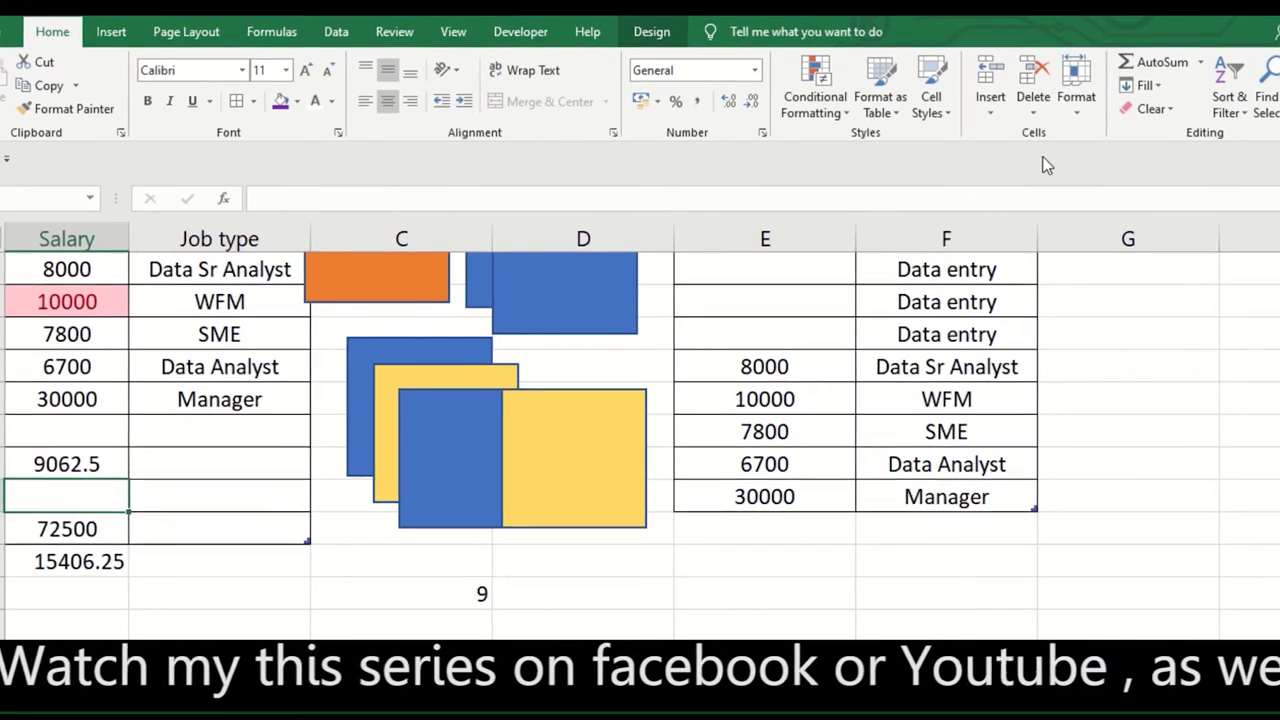
pyautogui.click(1205, 64)
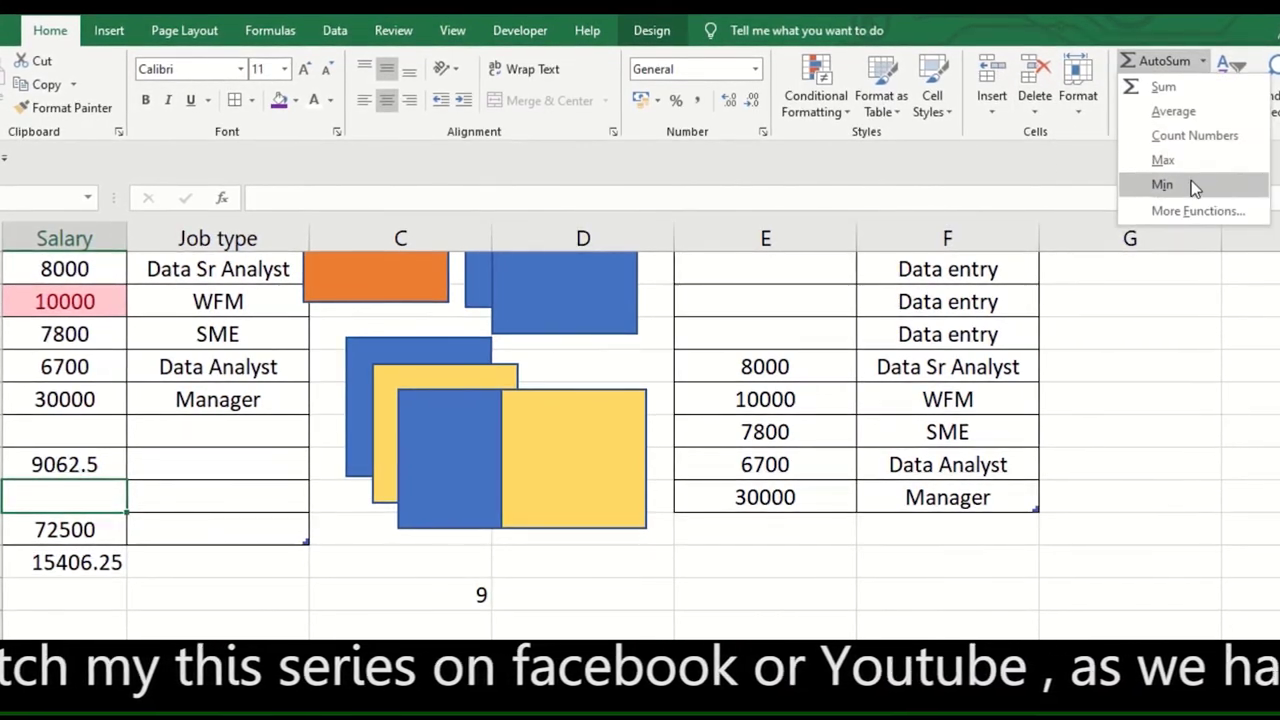
pyautogui.click(1192, 150)
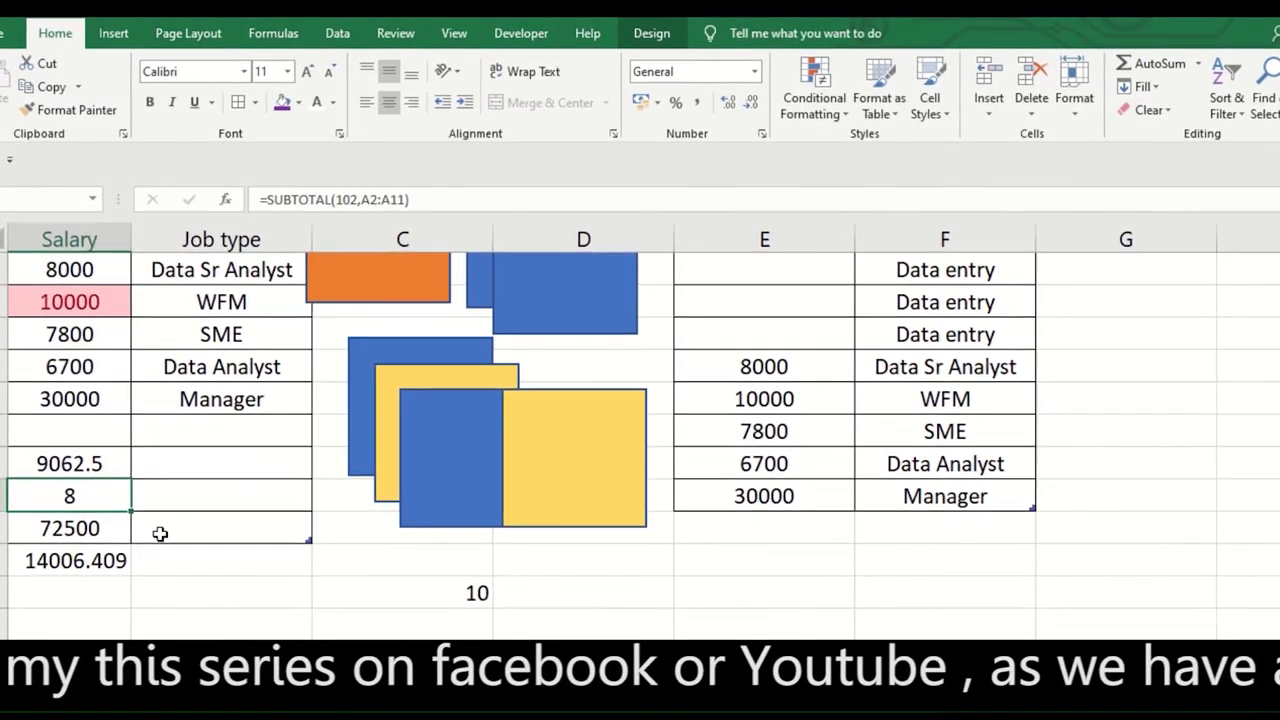
# Select the salary values from 3000 to 30000.
pyautogui.click(157, 531)
pyautogui.scroll(2, 118, 387)
pyautogui.moveTo(100, 302); pyautogui.dragTo(100, 526)
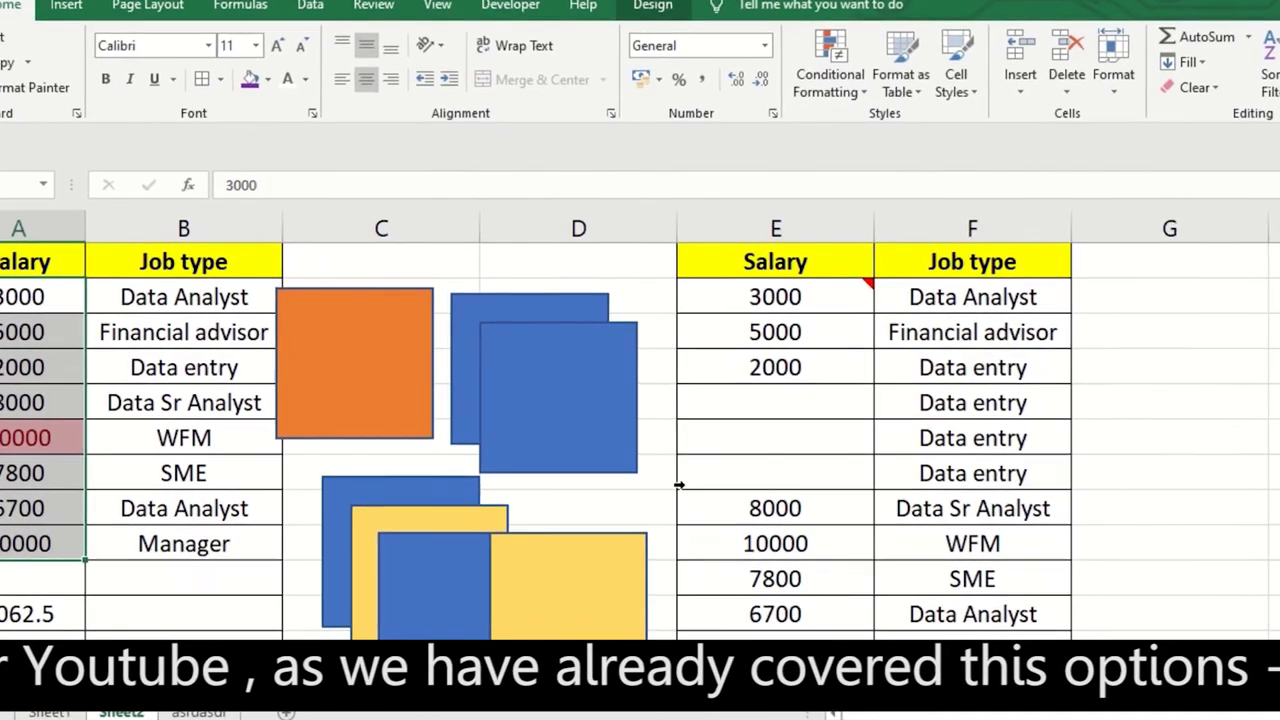
pyautogui.hotkey('ctrl', 'pagedown')
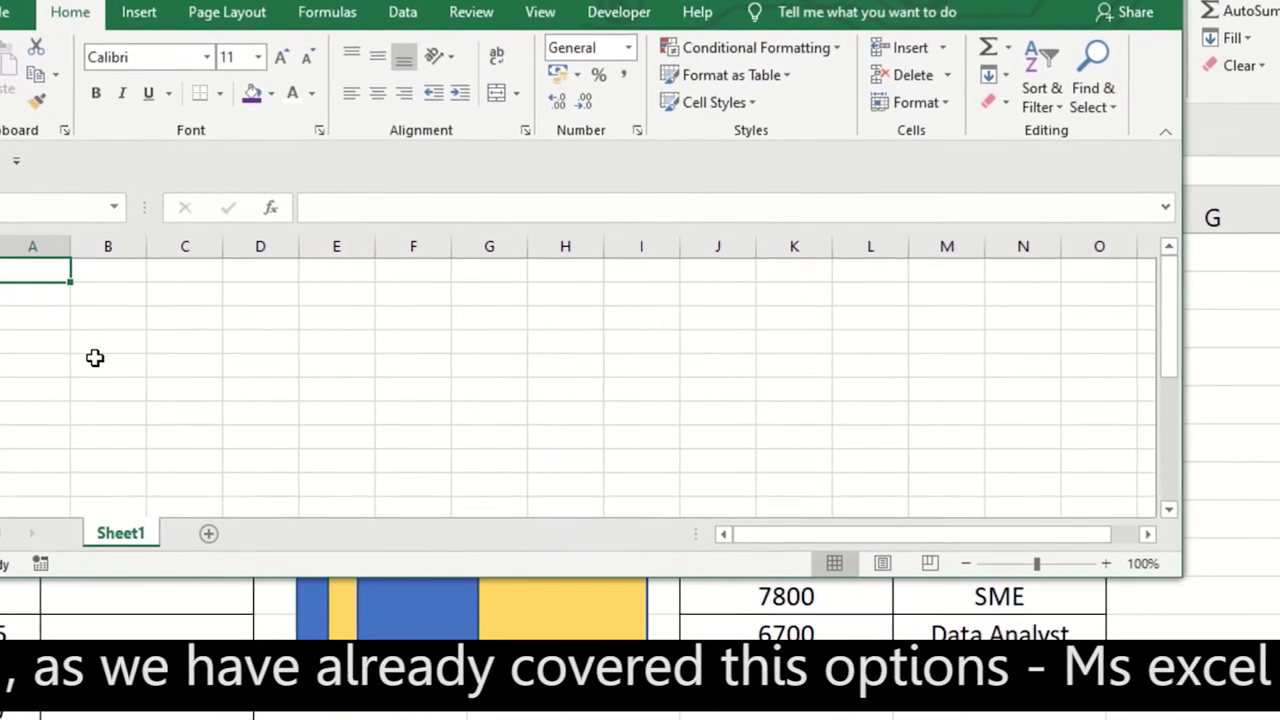
pyautogui.write('90')
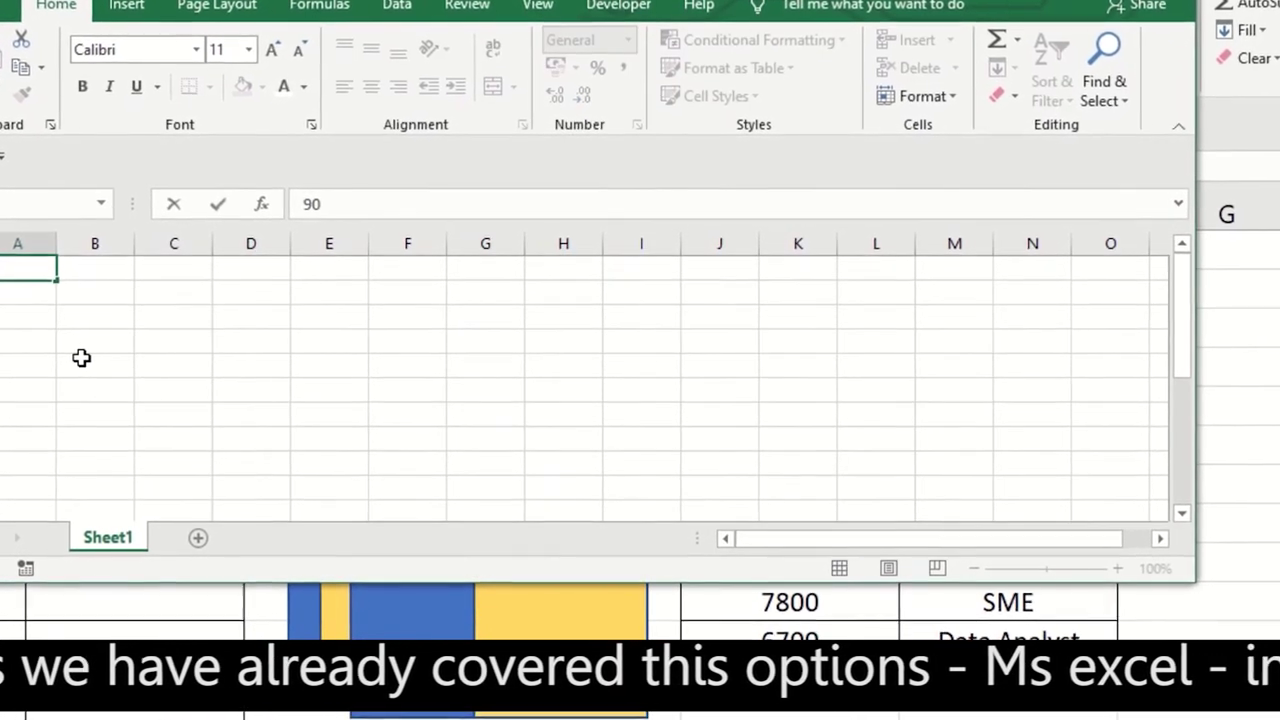
pyautogui.press('Return')
pyautogui.write('89')
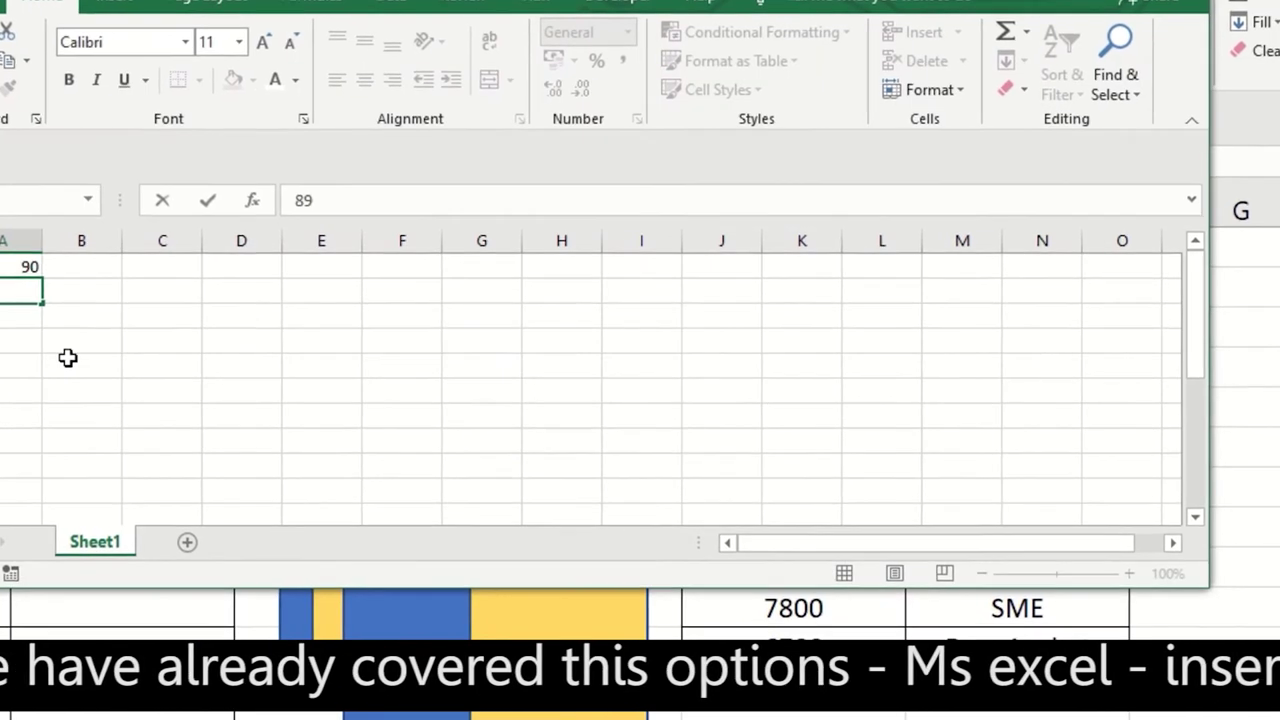
pyautogui.press('Return')
pyautogui.press('Up')
pyautogui.press('Up')
pyautogui.hotkey('shift', 'Down')
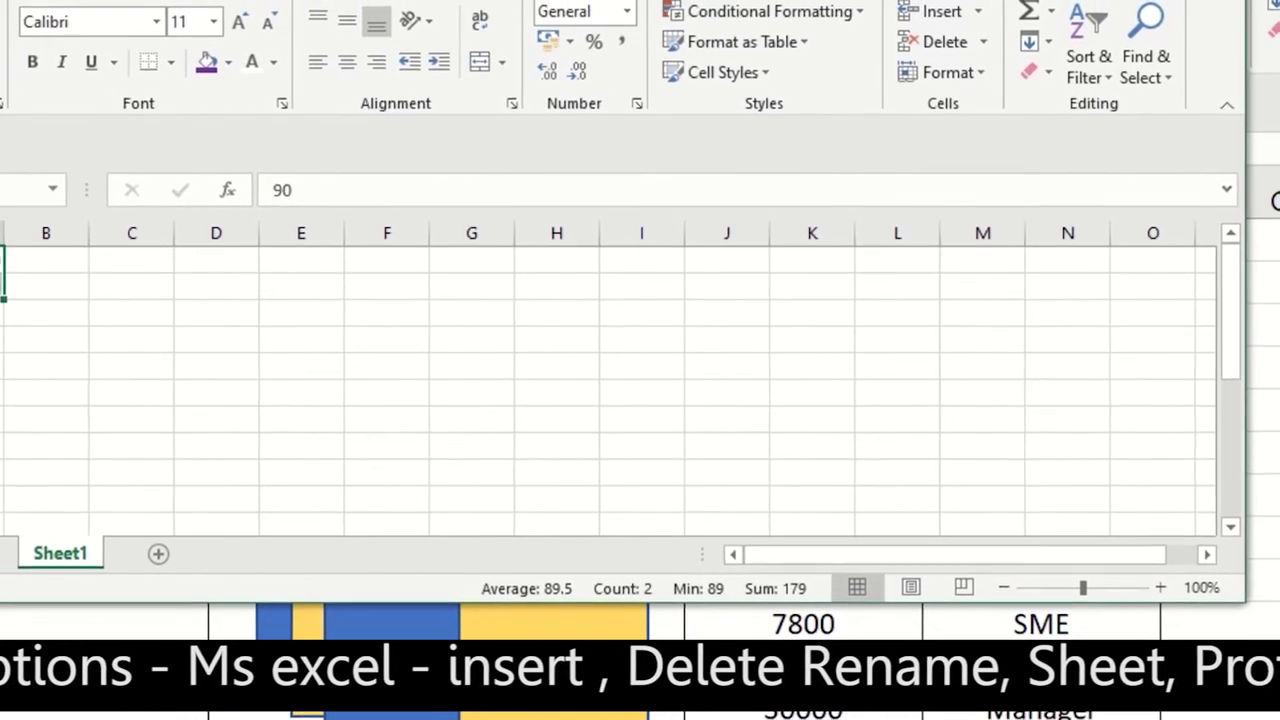
pyautogui.hotkey('ctrl', 'w')
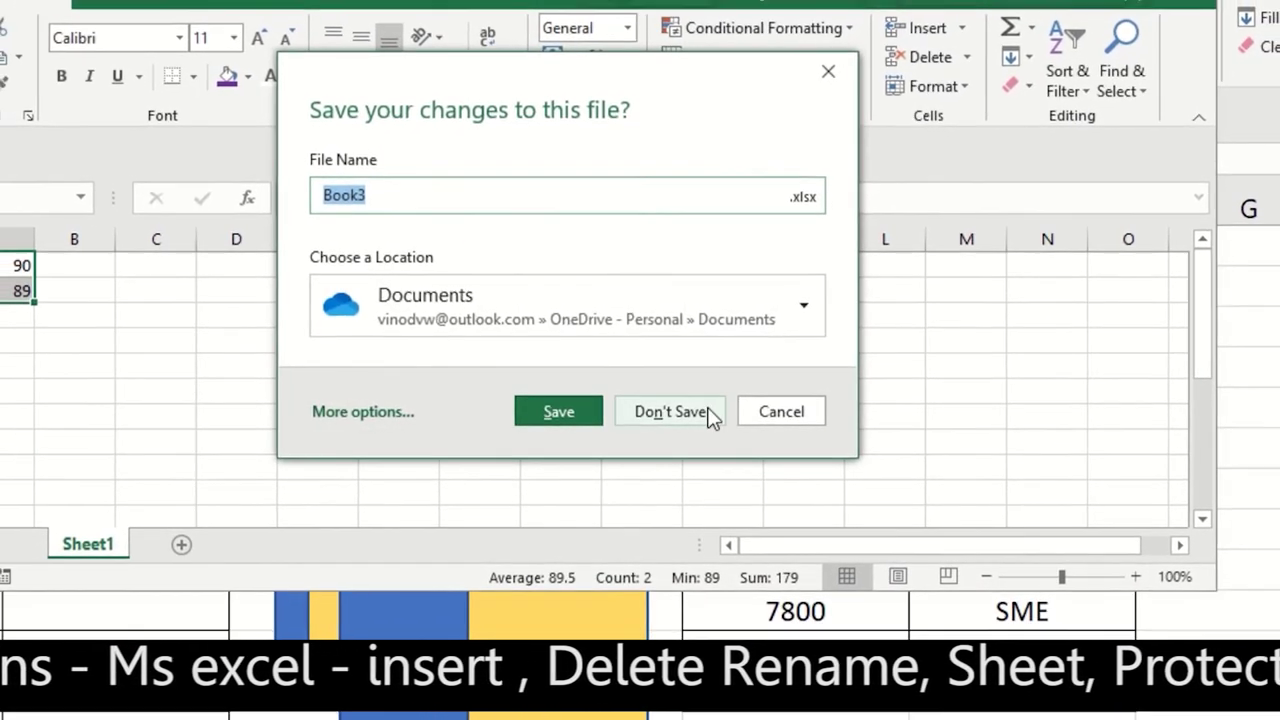
pyautogui.click(704, 410)
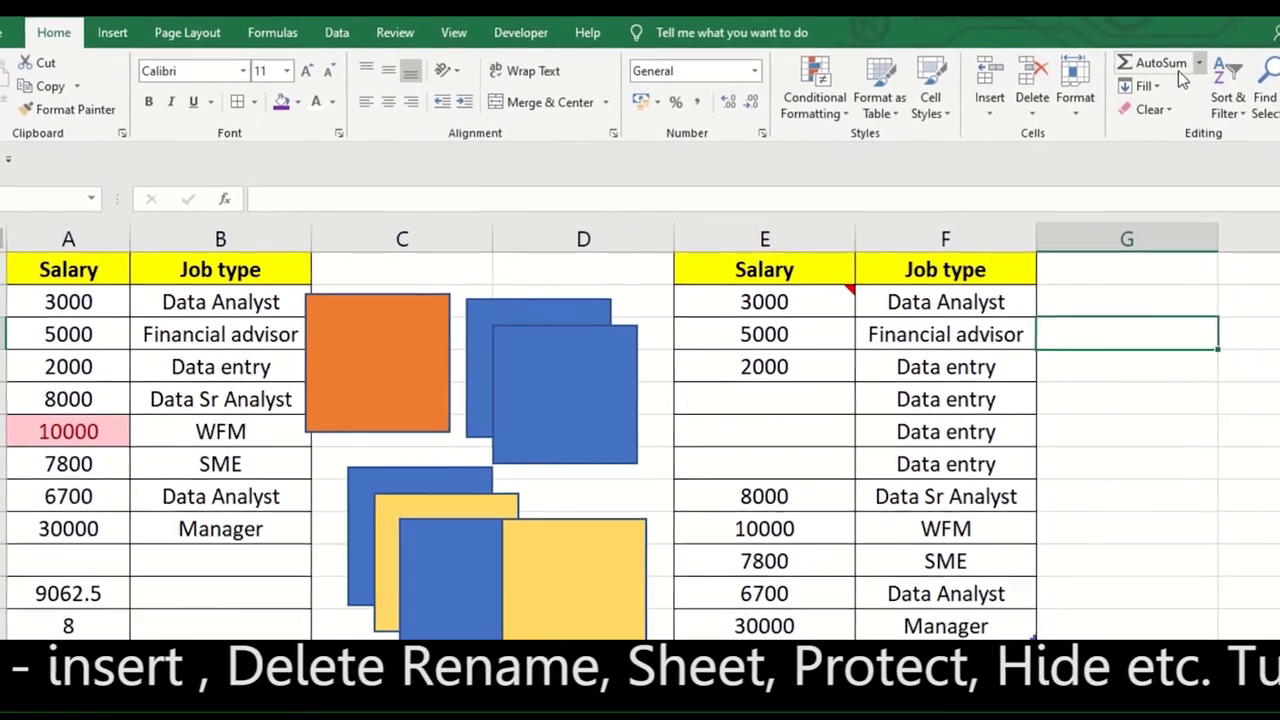
pyautogui.click(1143, 123)
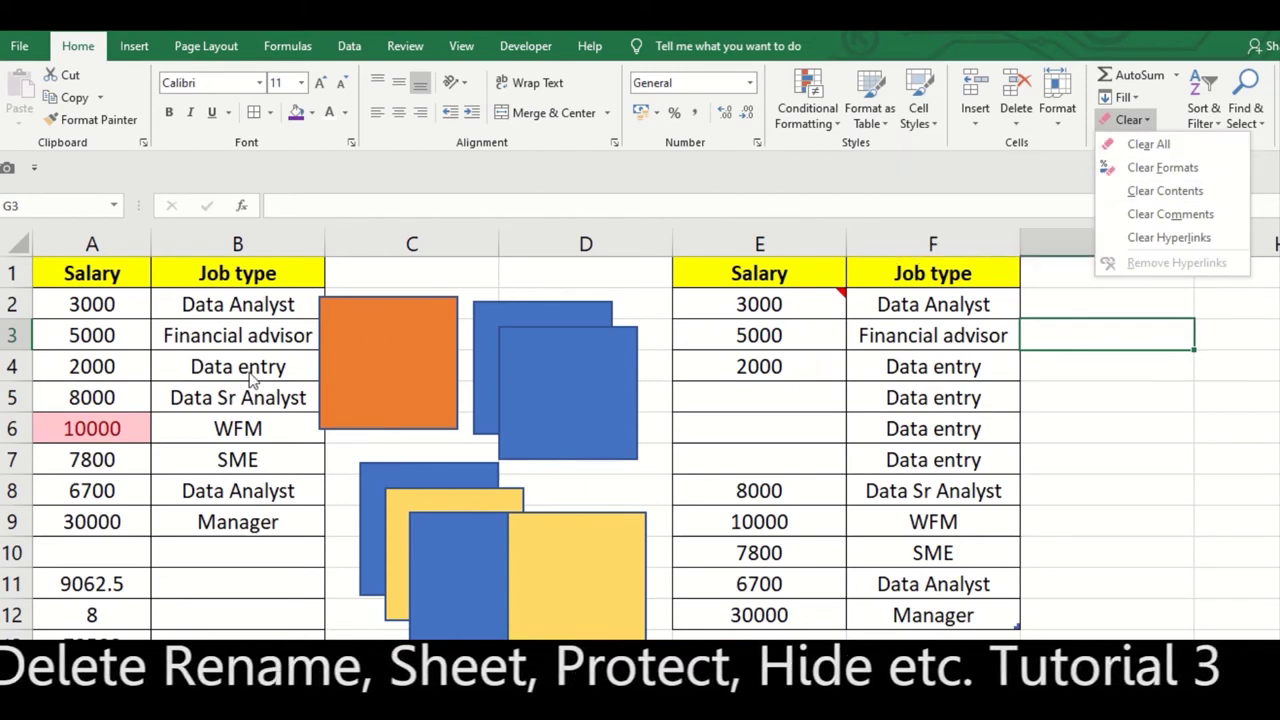
pyautogui.press('Escape')
pyautogui.moveTo(92, 273); pyautogui.dragTo(237, 552)
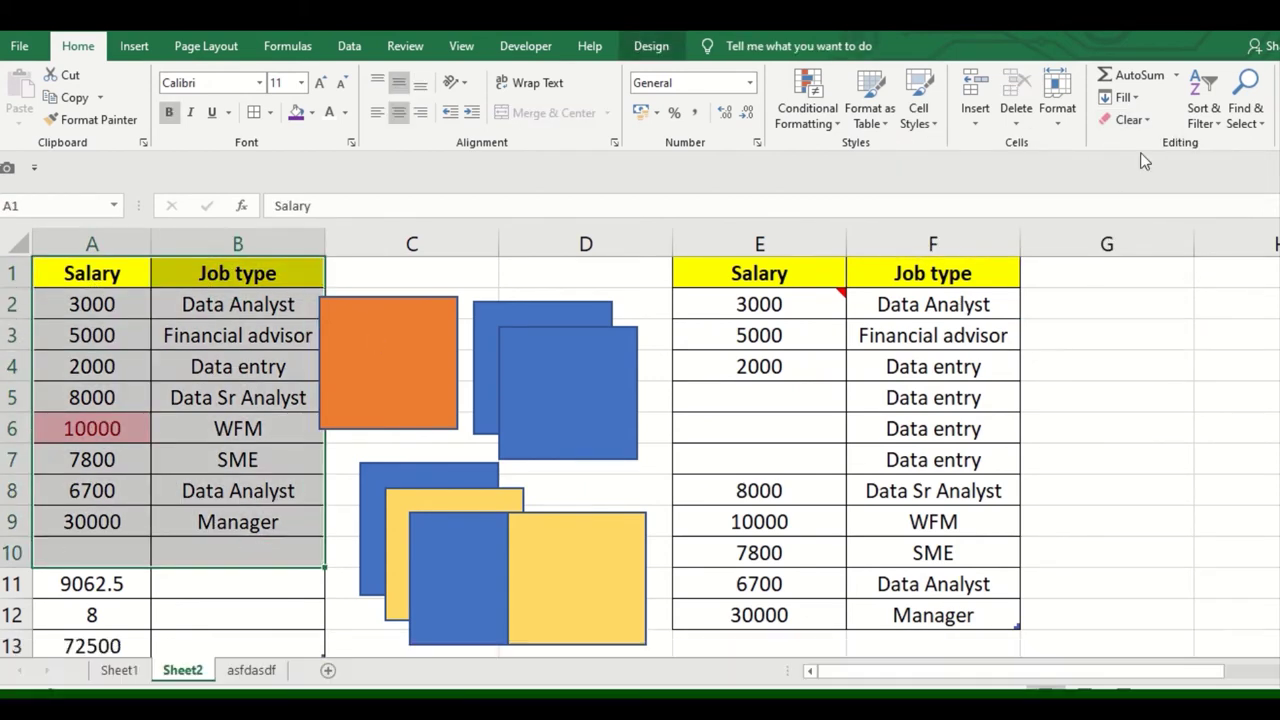
pyautogui.click(1135, 120)
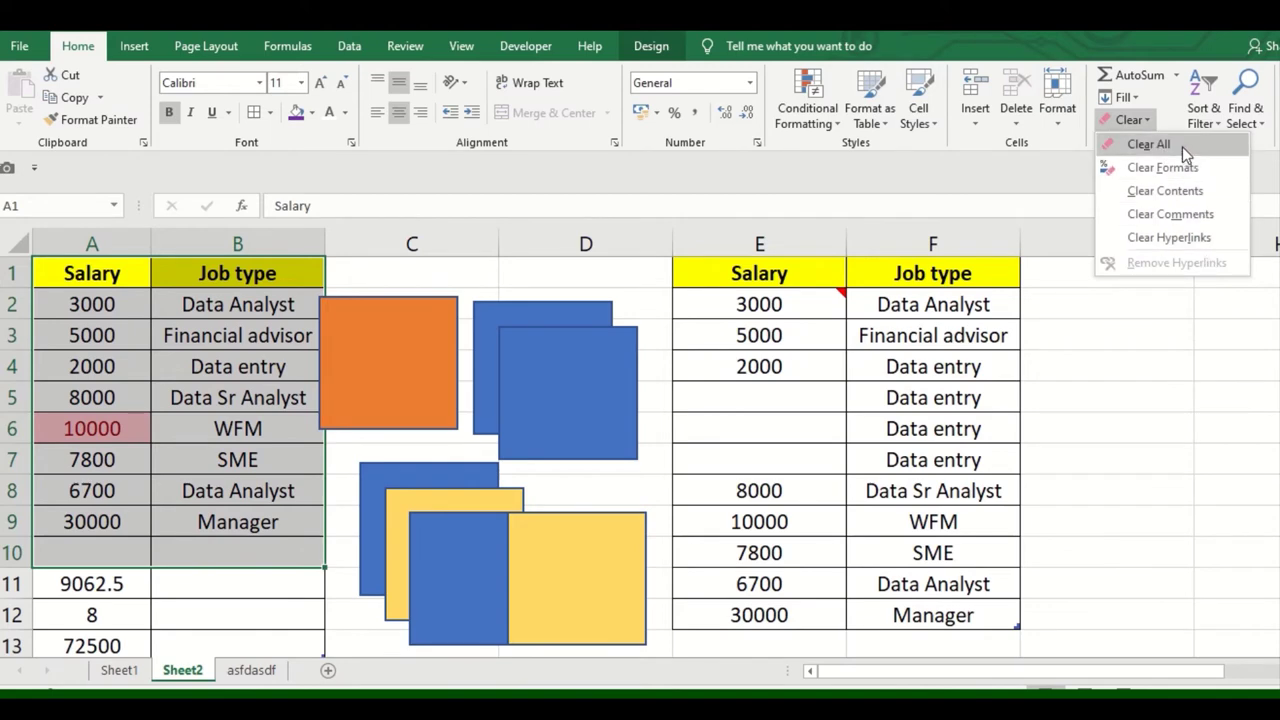
pyautogui.click(1182, 146)
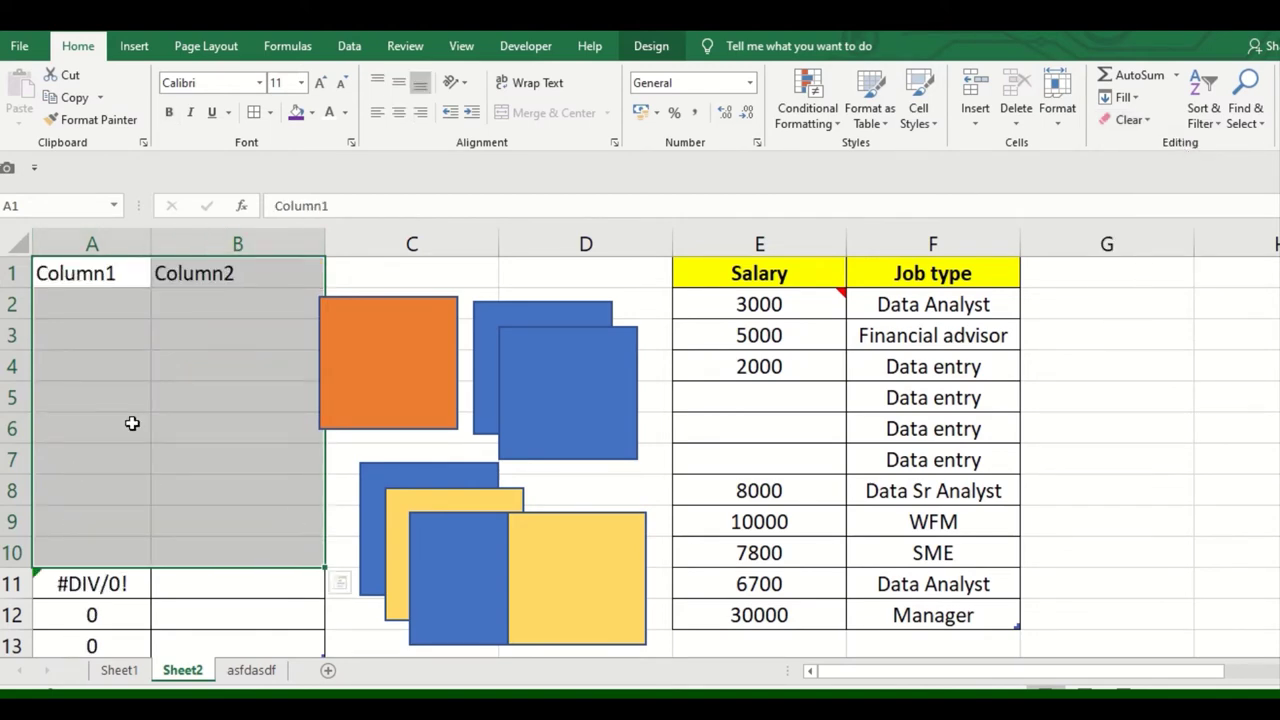
pyautogui.hotkey('ctrl', 'z')
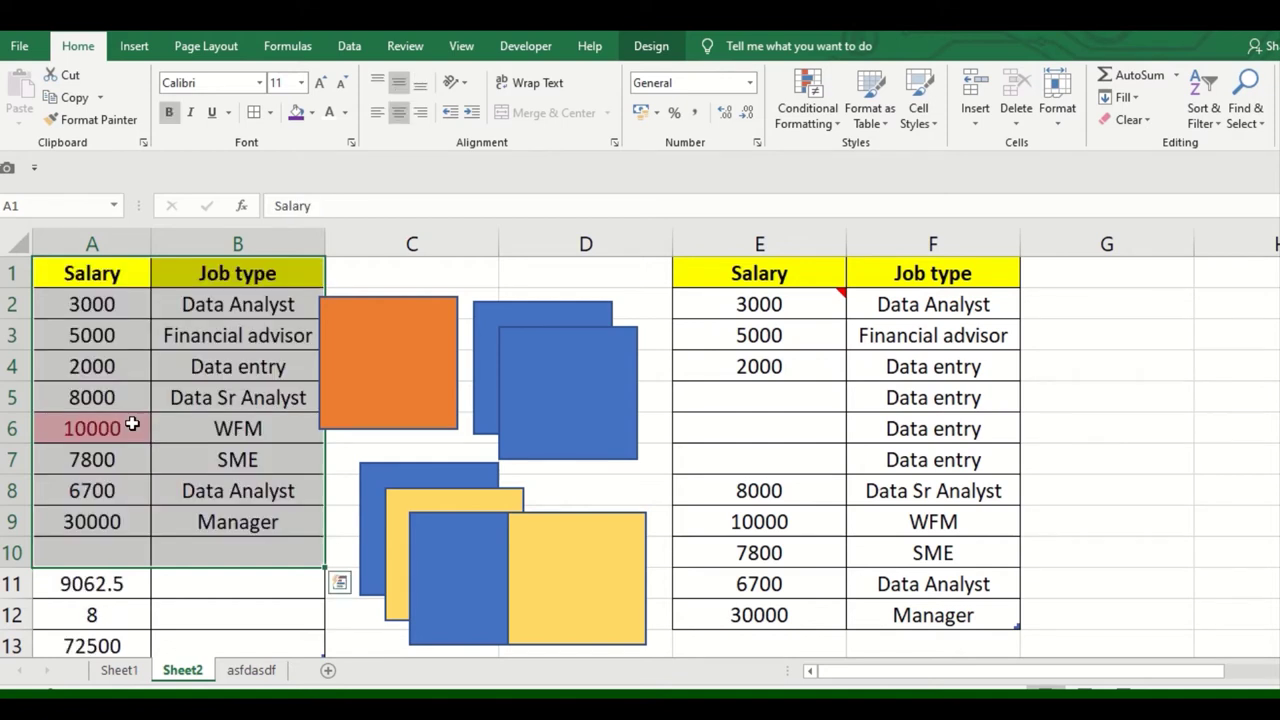
pyautogui.click(1148, 120)
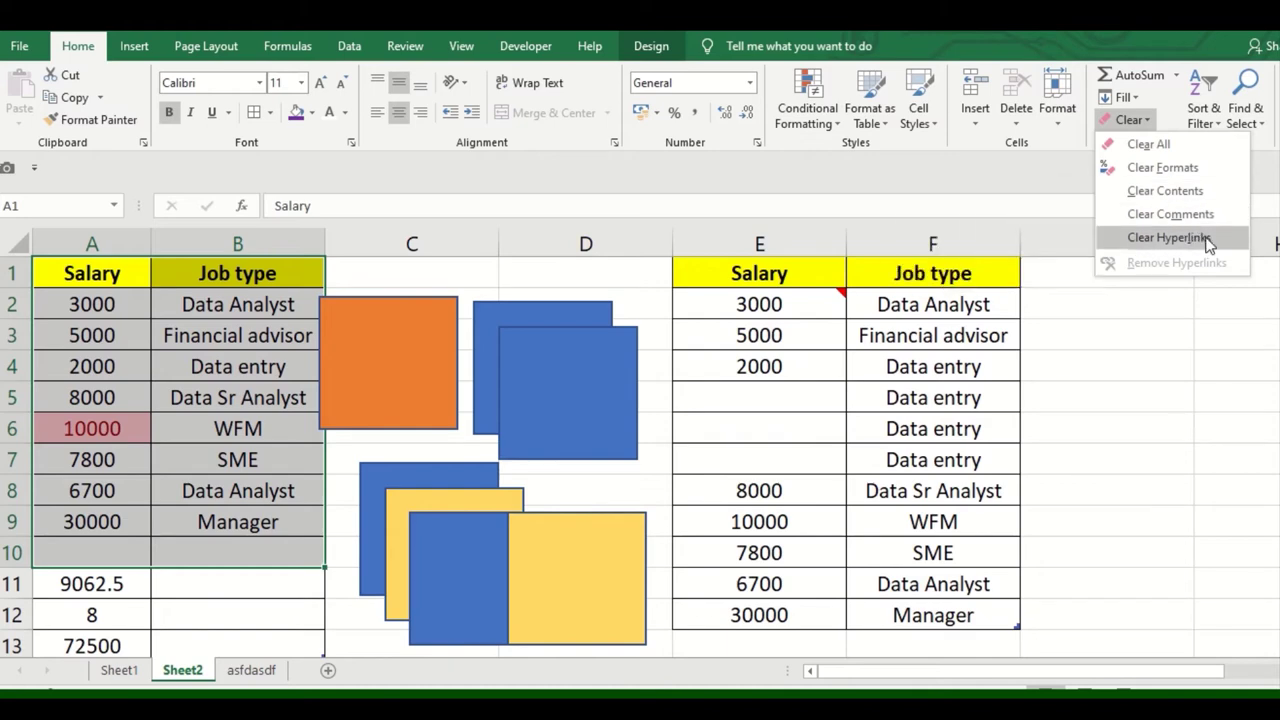
pyautogui.click(798, 283)
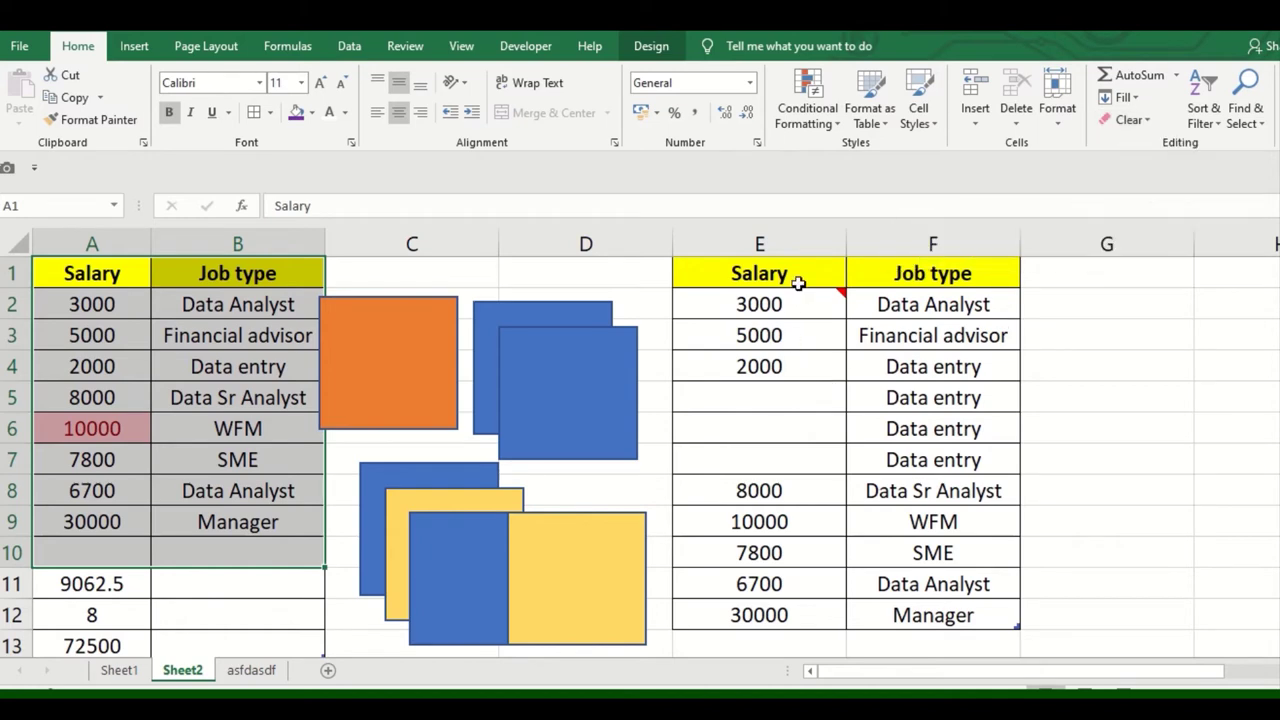
pyautogui.click(805, 304)
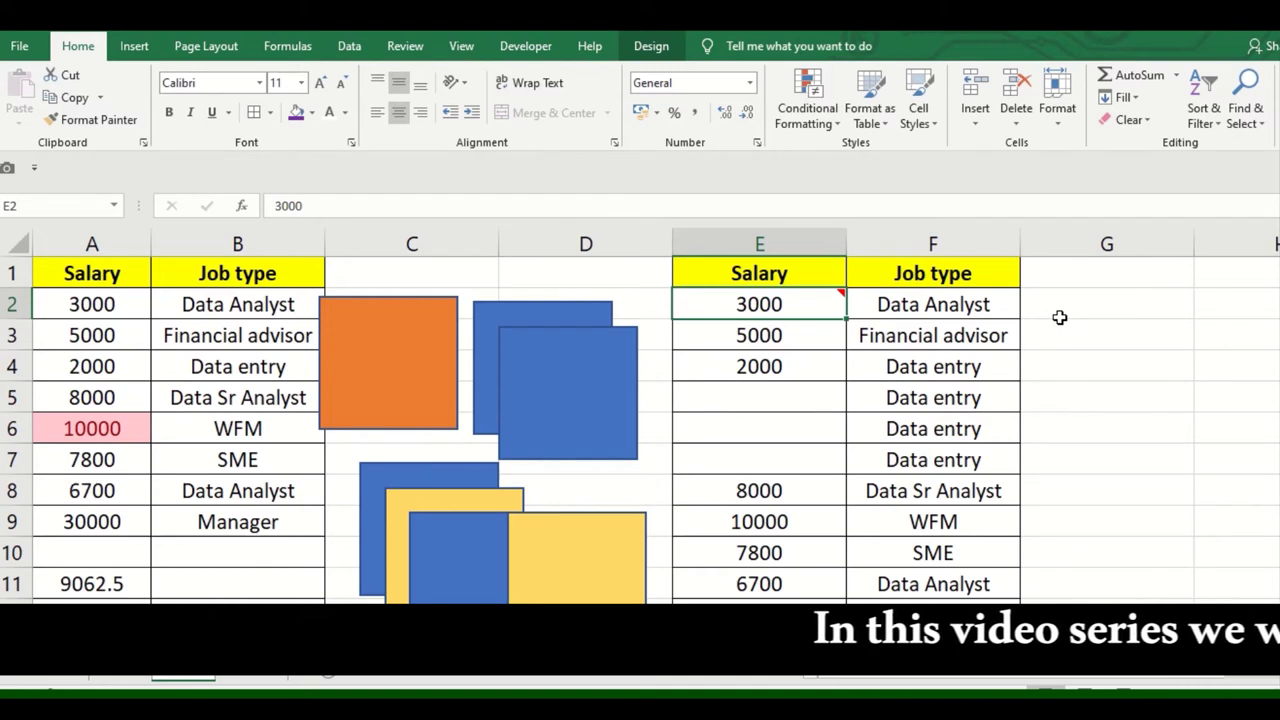
# Select the blank-salary rows and the Data entry cell F6, checking Find & Select.
pyautogui.moveTo(789, 389); pyautogui.dragTo(915, 476)
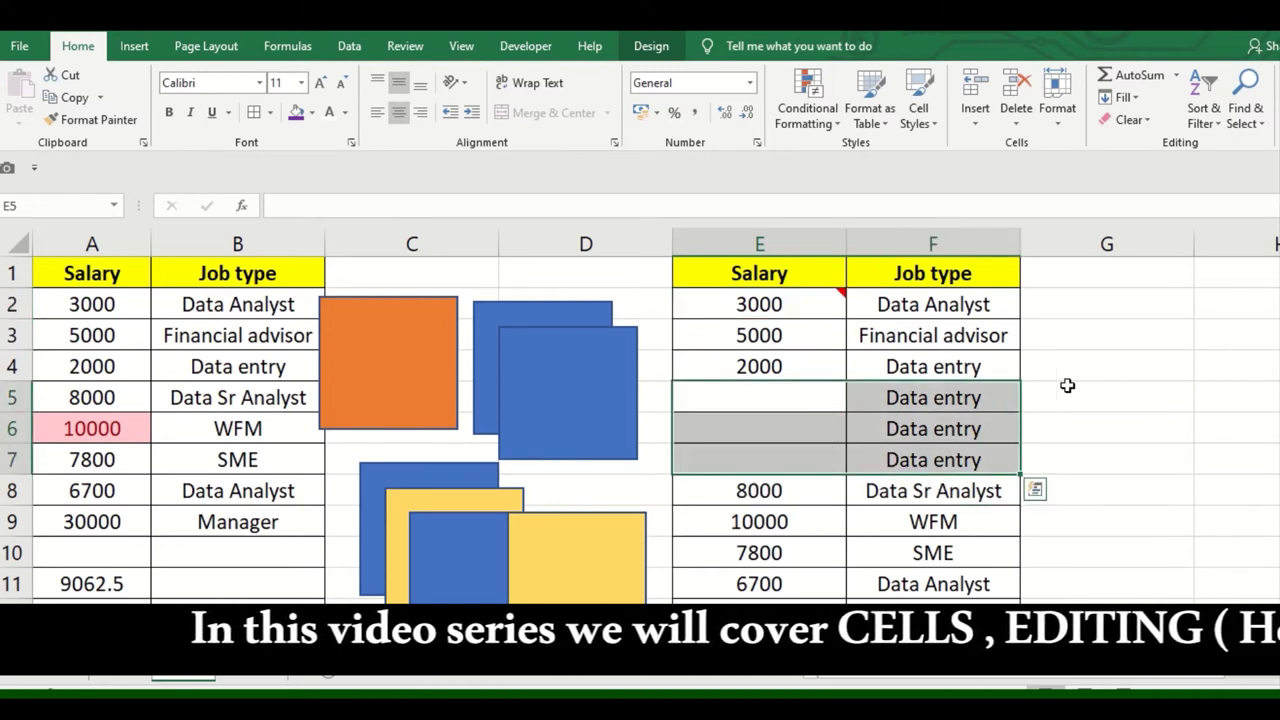
pyautogui.click(988, 424)
pyautogui.click(1237, 124)
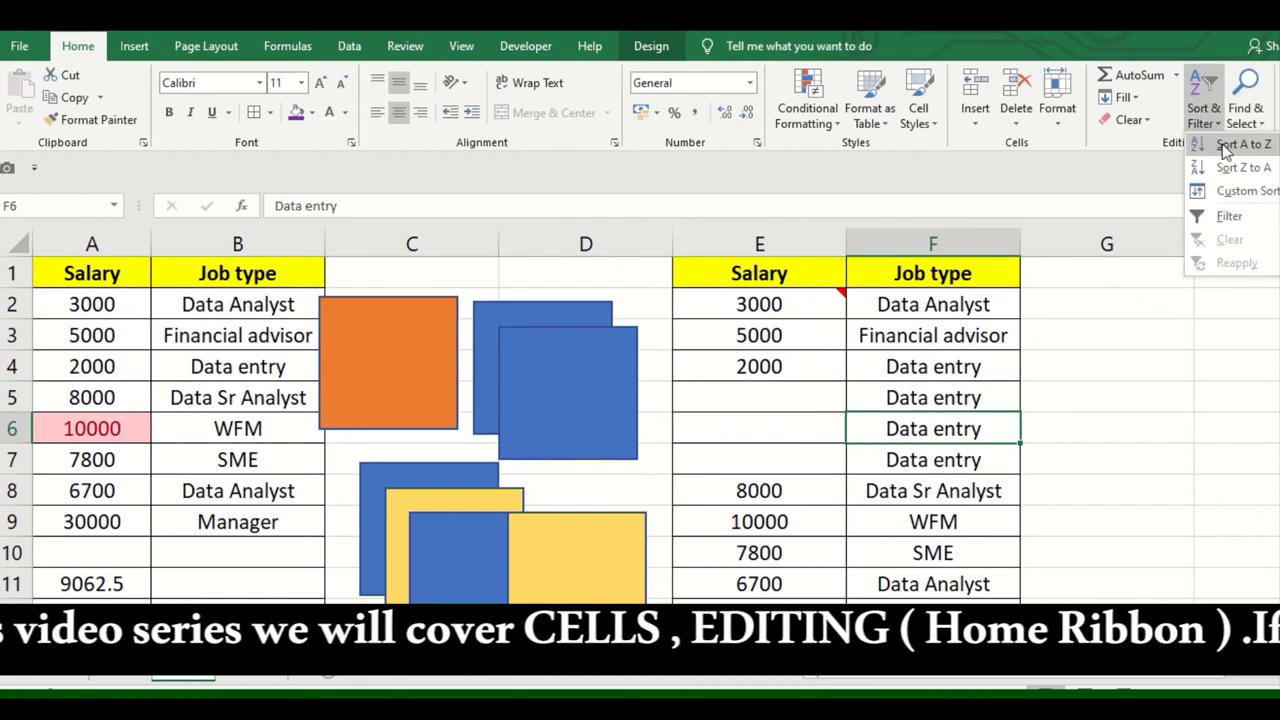
pyautogui.click(1006, 431)
# Sort table E1:F12 by Job type A to Z, then Z to A.
pyautogui.moveTo(900, 273); pyautogui.dragTo(760, 612)
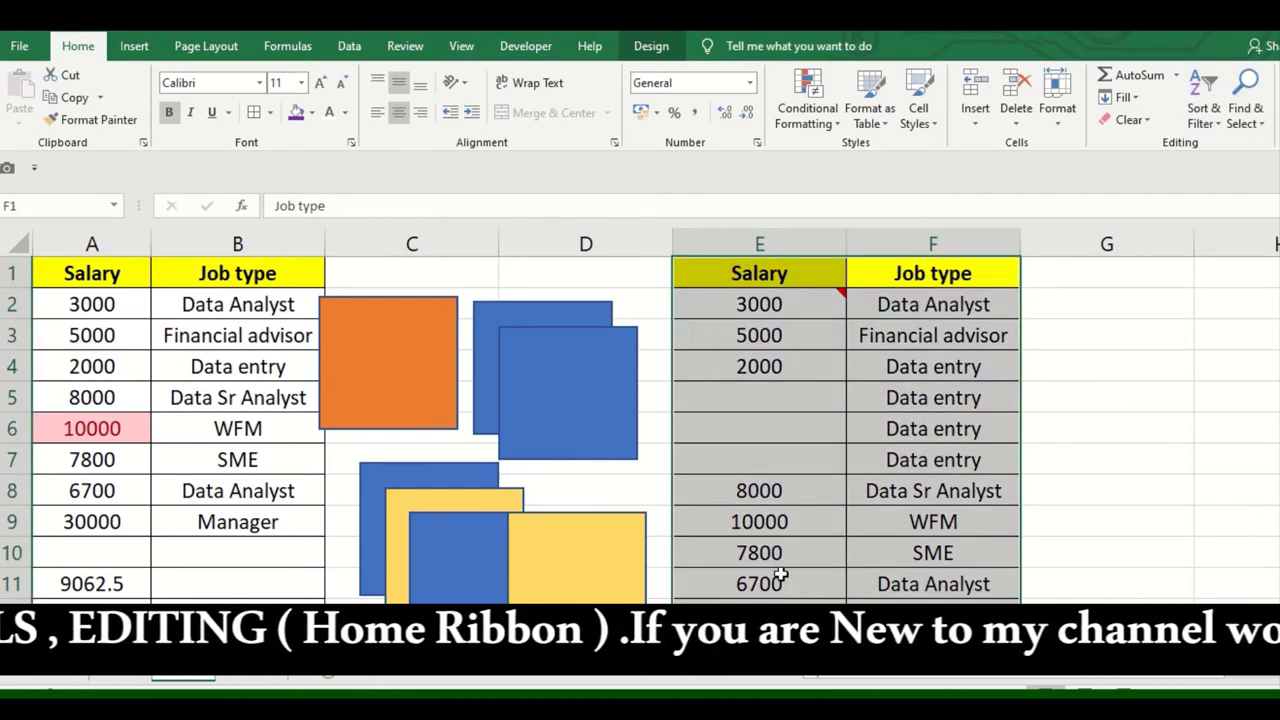
pyautogui.click(1205, 125)
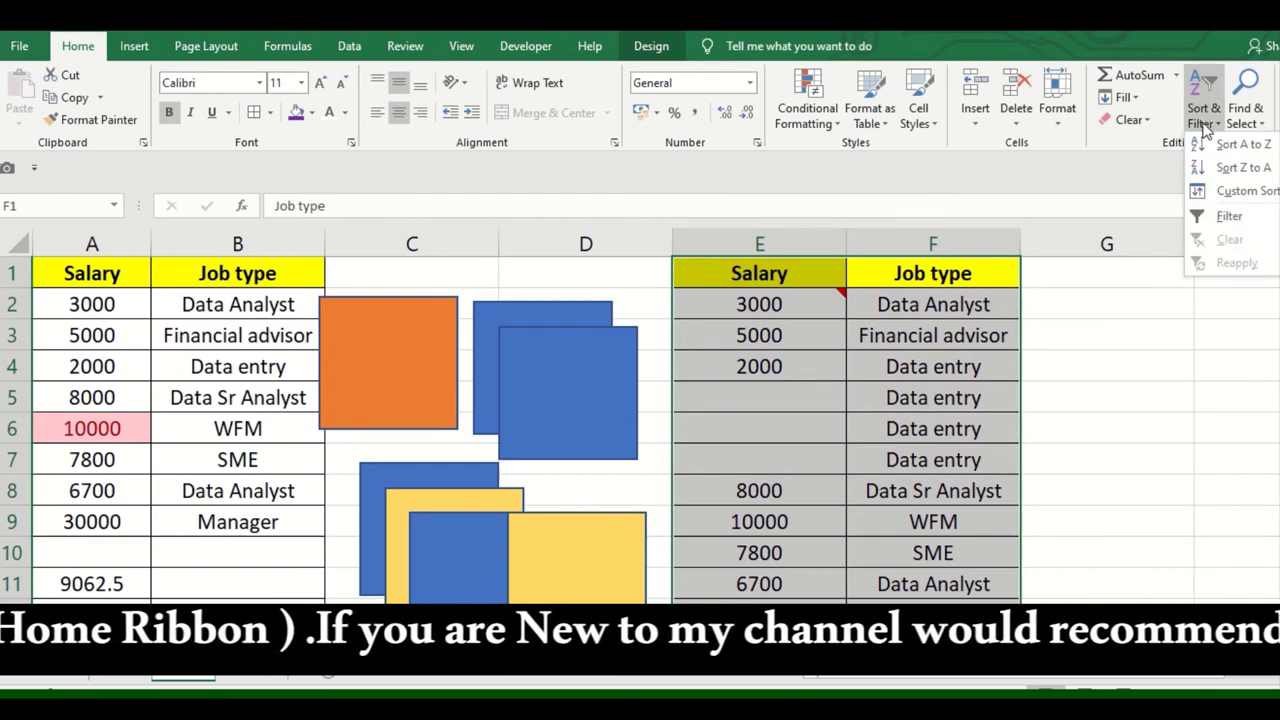
pyautogui.click(1247, 149)
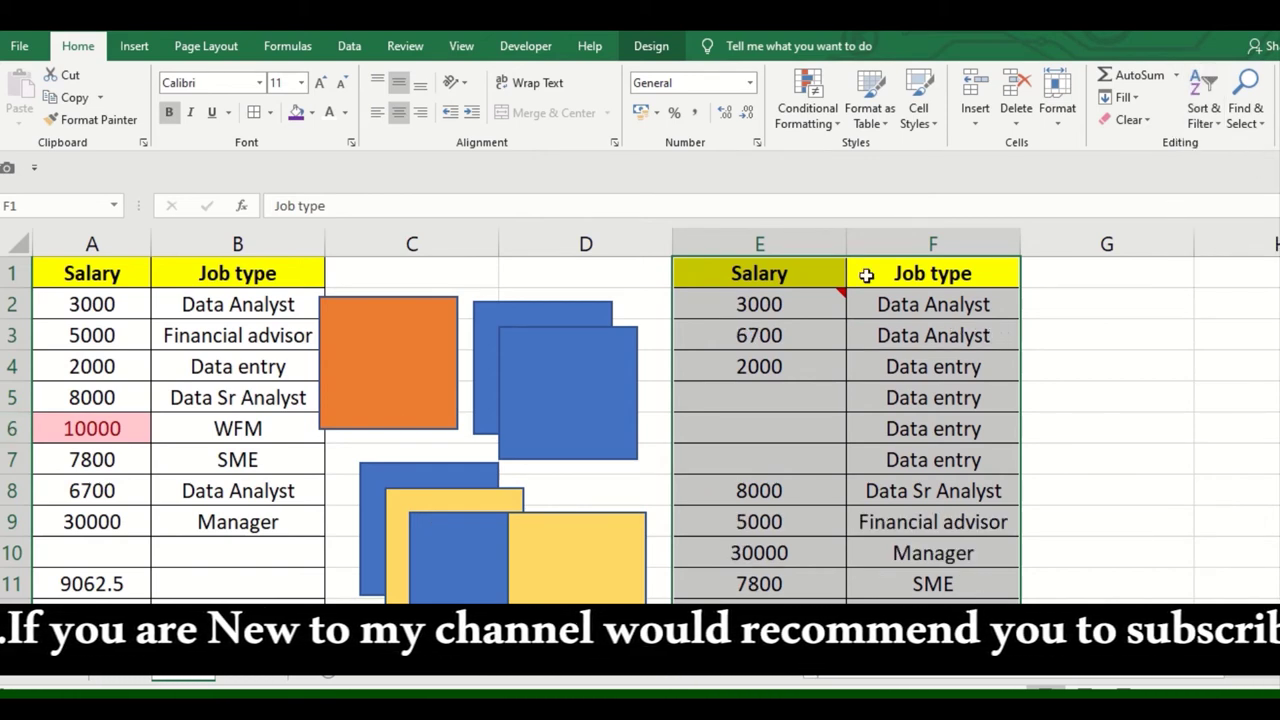
pyautogui.click(1204, 115)
pyautogui.click(1243, 168)
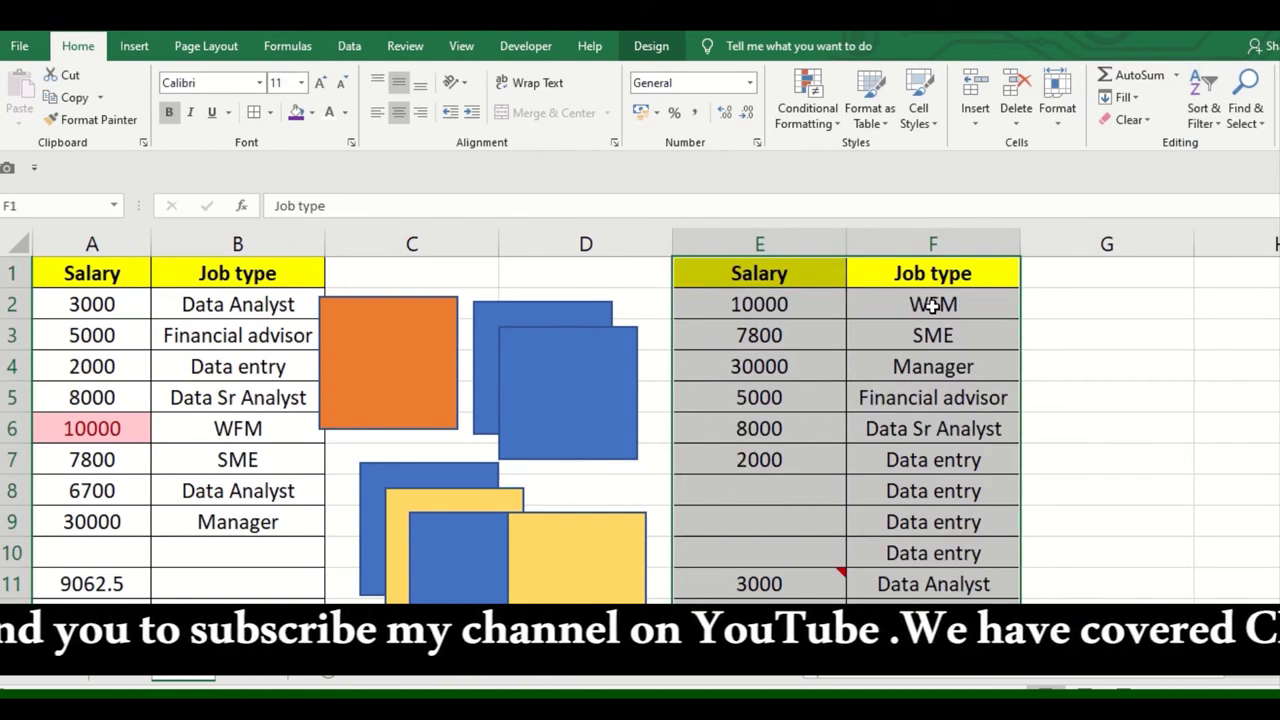
pyautogui.click(1194, 105)
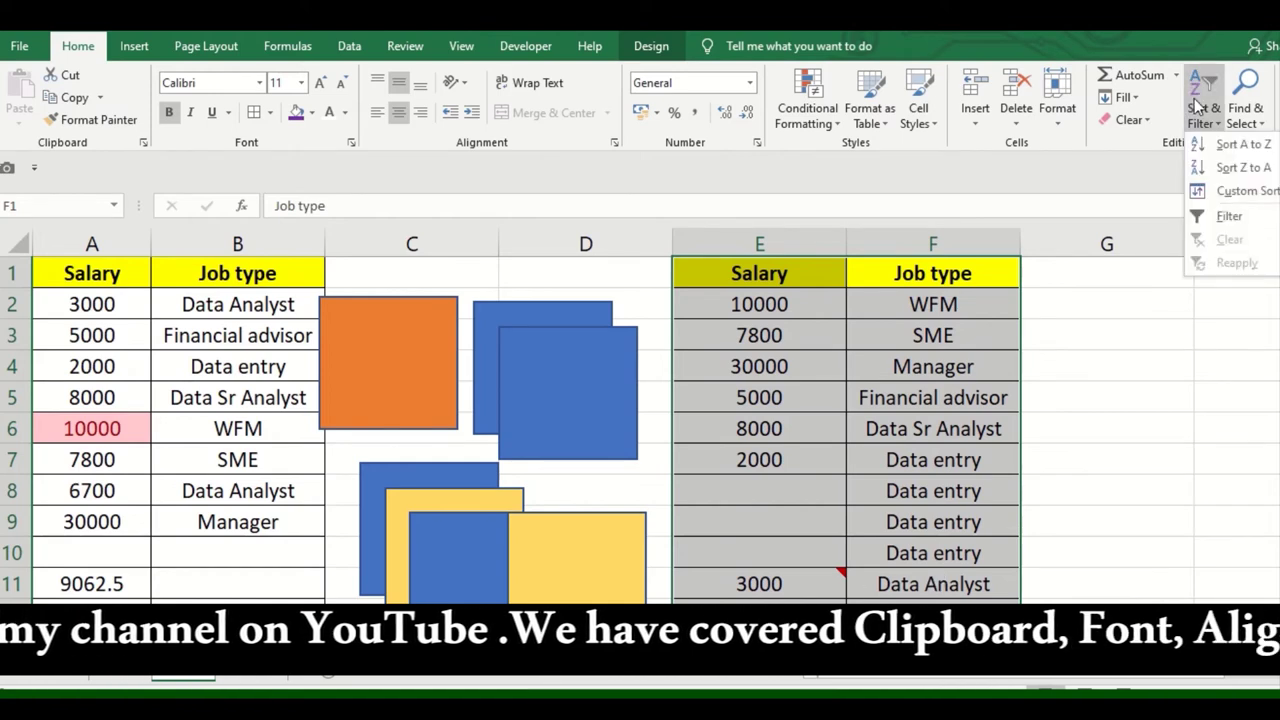
pyautogui.click(1250, 191)
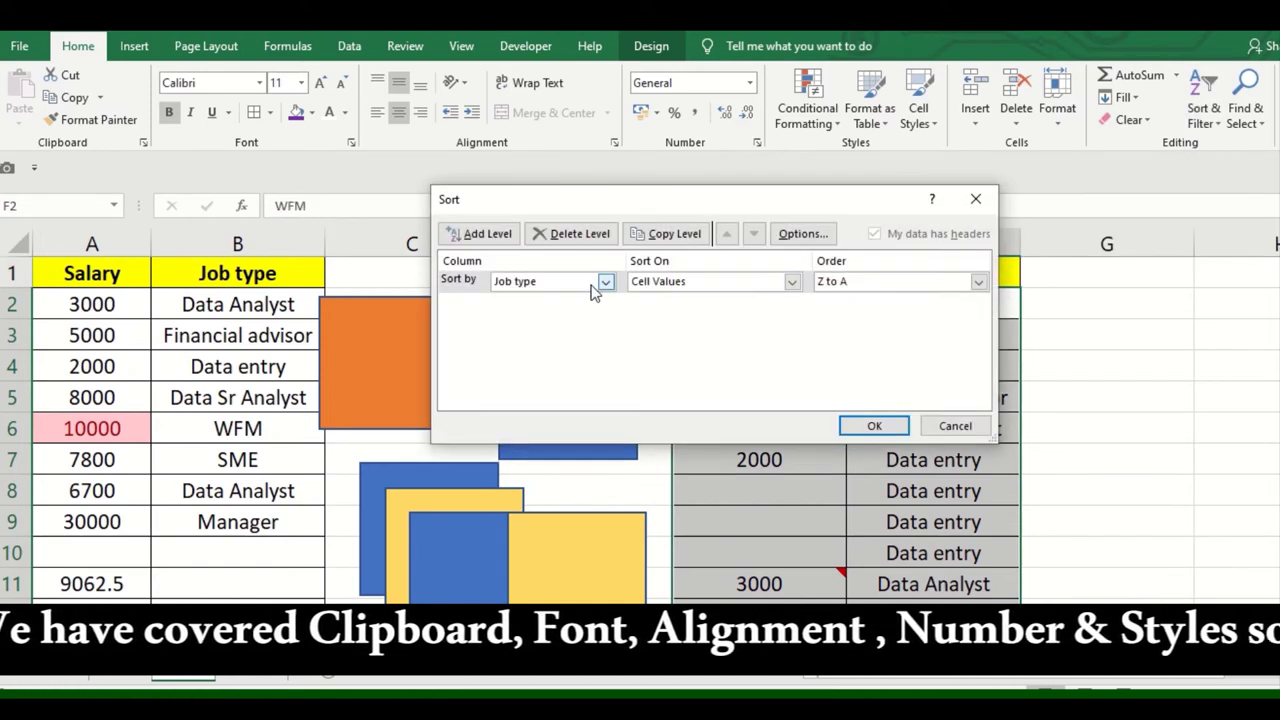
pyautogui.moveTo(653, 202); pyautogui.dragTo(463, 264)
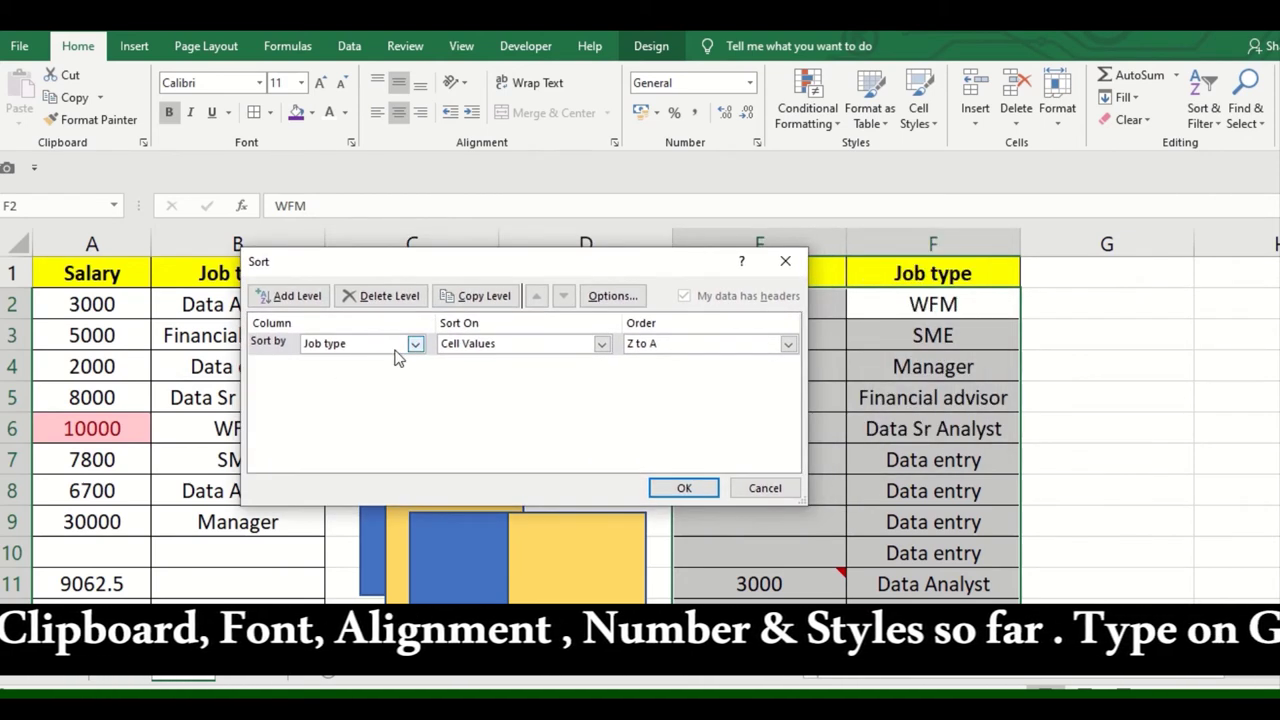
pyautogui.click(415, 344)
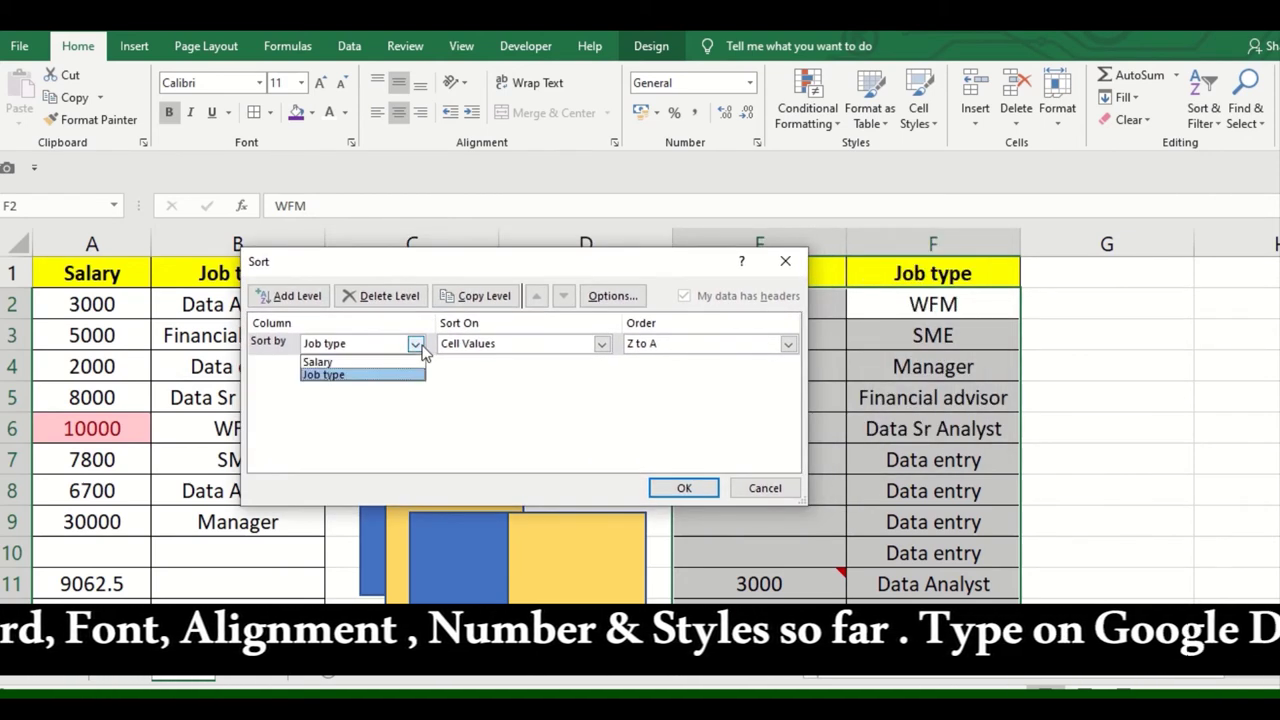
pyautogui.click(766, 490)
pyautogui.click(766, 490)
pyautogui.click(1210, 110)
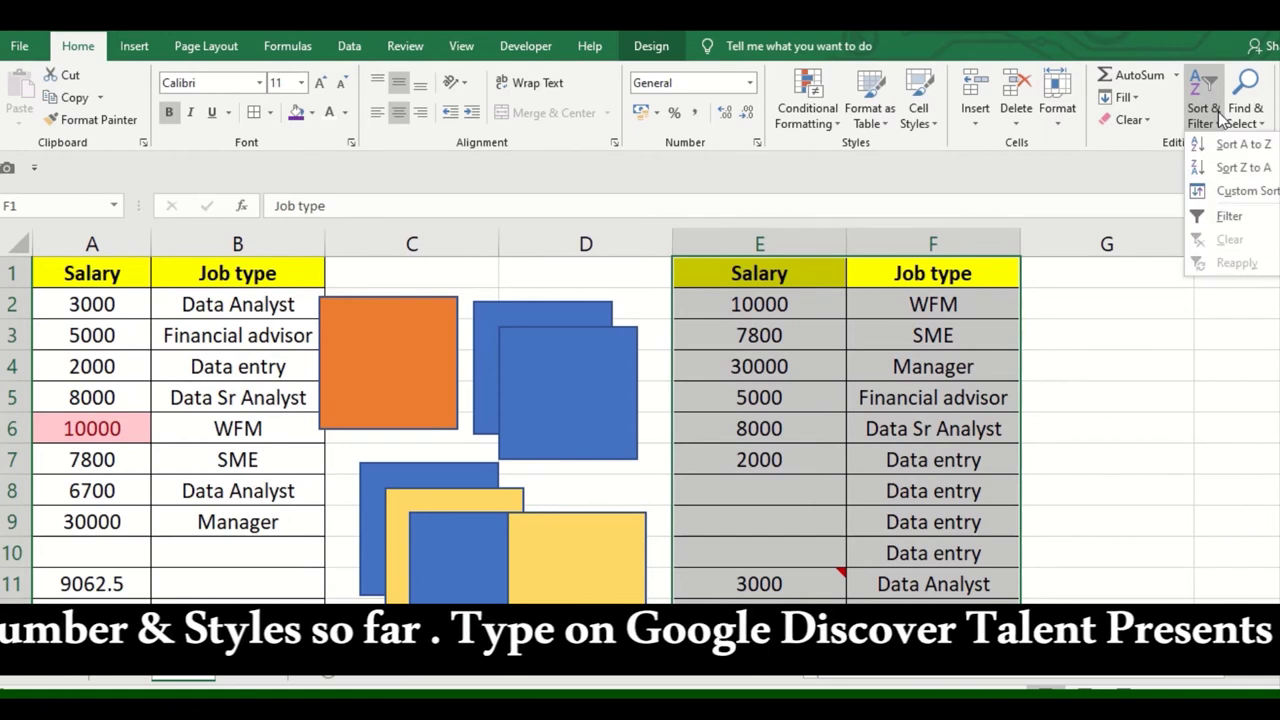
pyautogui.click(1238, 216)
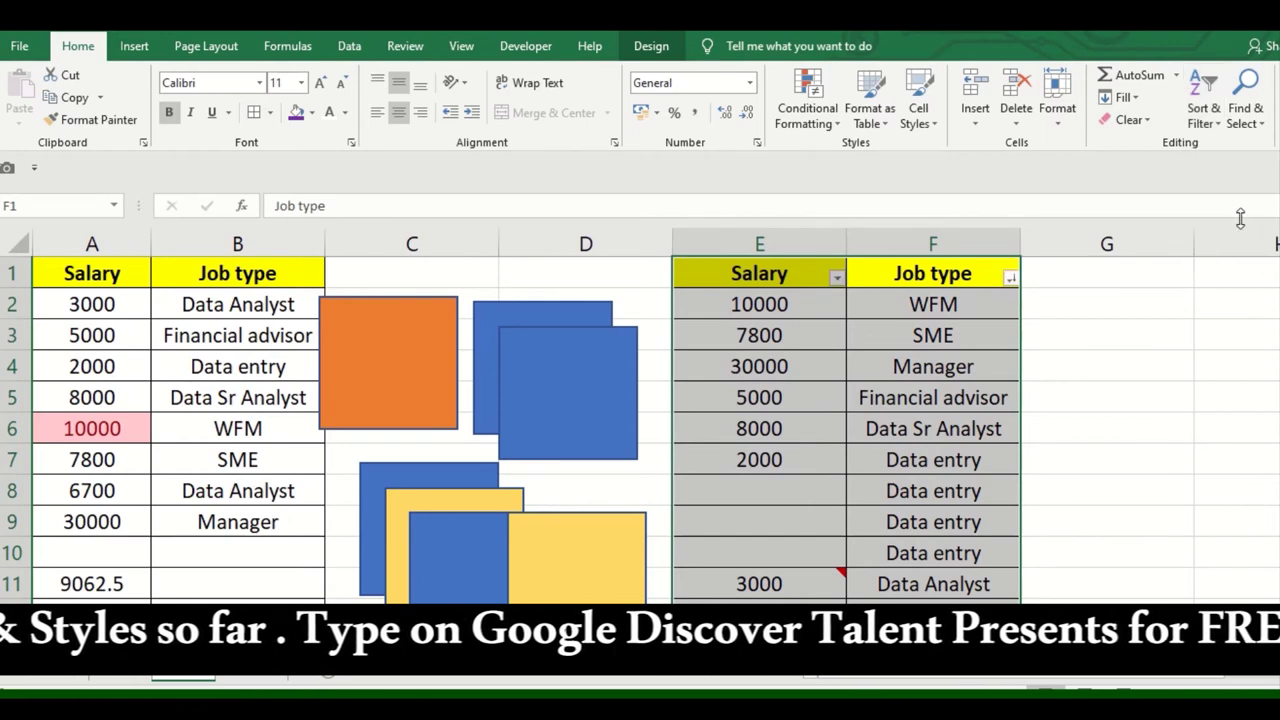
# Toggle the header filter arrows off and back on with Alt+D+F.
pyautogui.click(836, 278)
pyautogui.click(1010, 305)
pyautogui.click(1012, 327)
pyautogui.hotkey('ctrl', 'a')
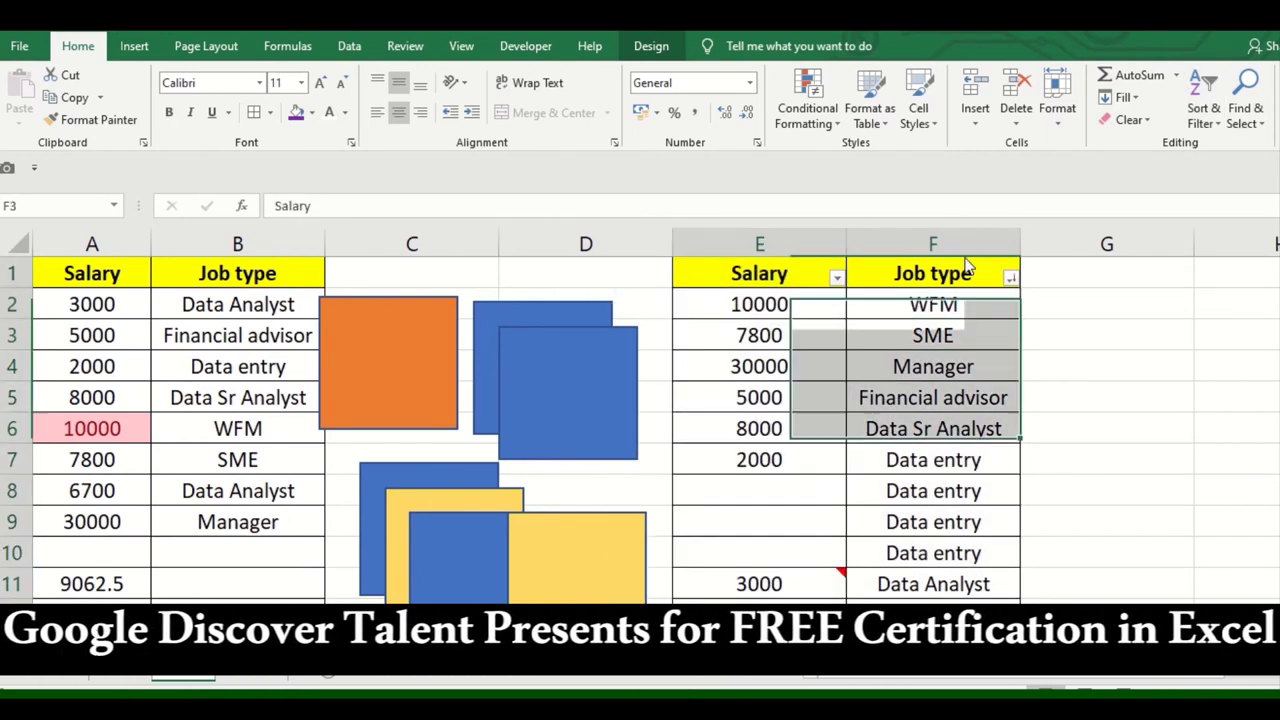
pyautogui.click(838, 366)
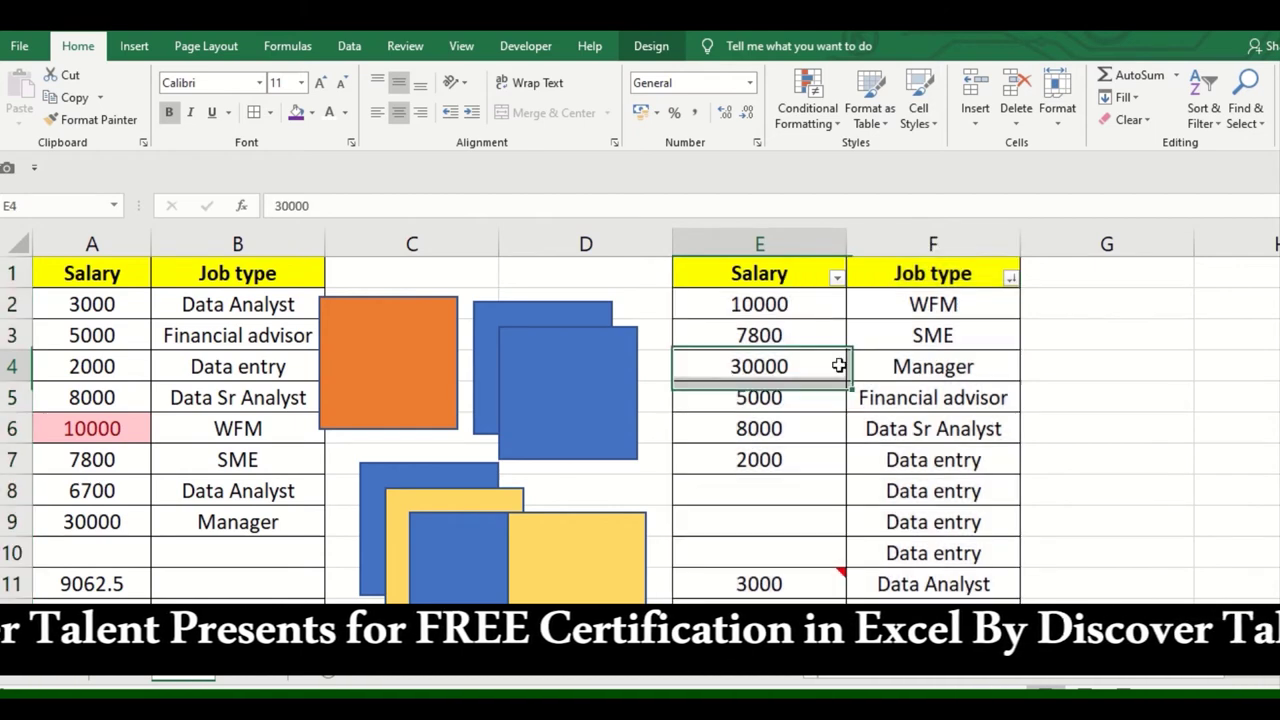
pyautogui.moveTo(830, 273); pyautogui.dragTo(907, 277)
pyautogui.hotkey('alt', 'd')
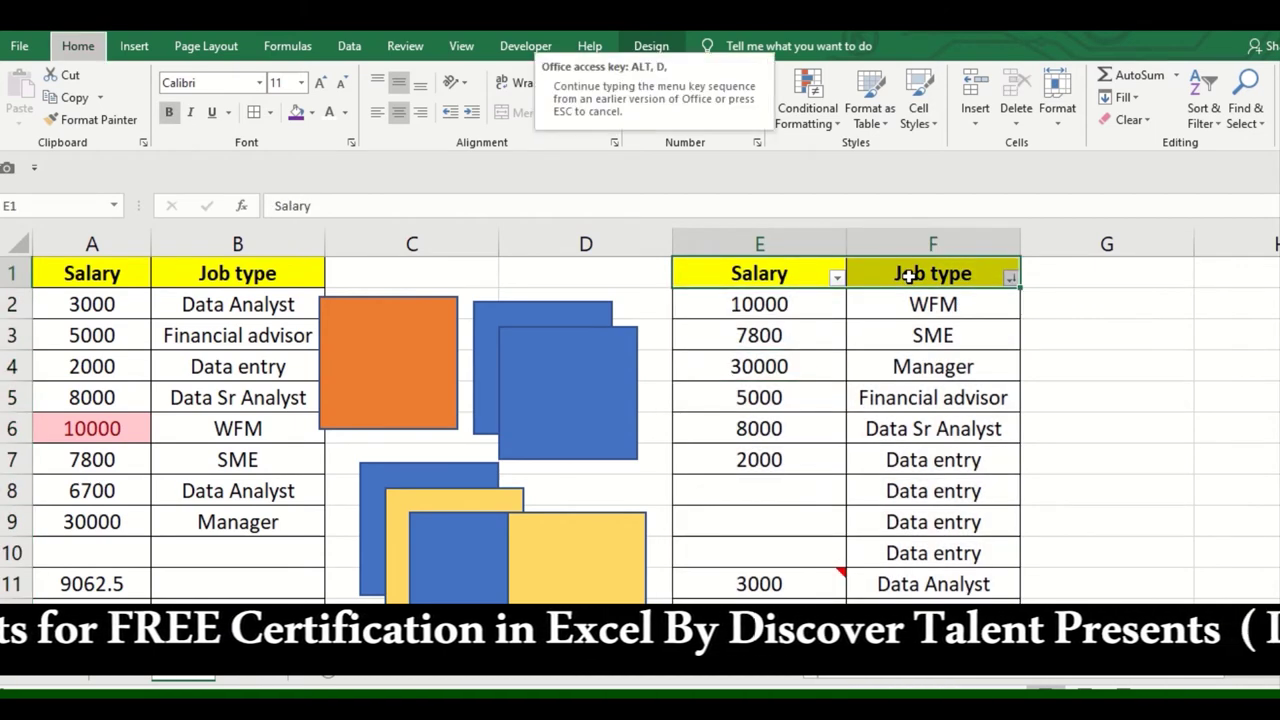
pyautogui.press('f')
pyautogui.press('f')
pyautogui.click(974, 366)
pyautogui.click(760, 268)
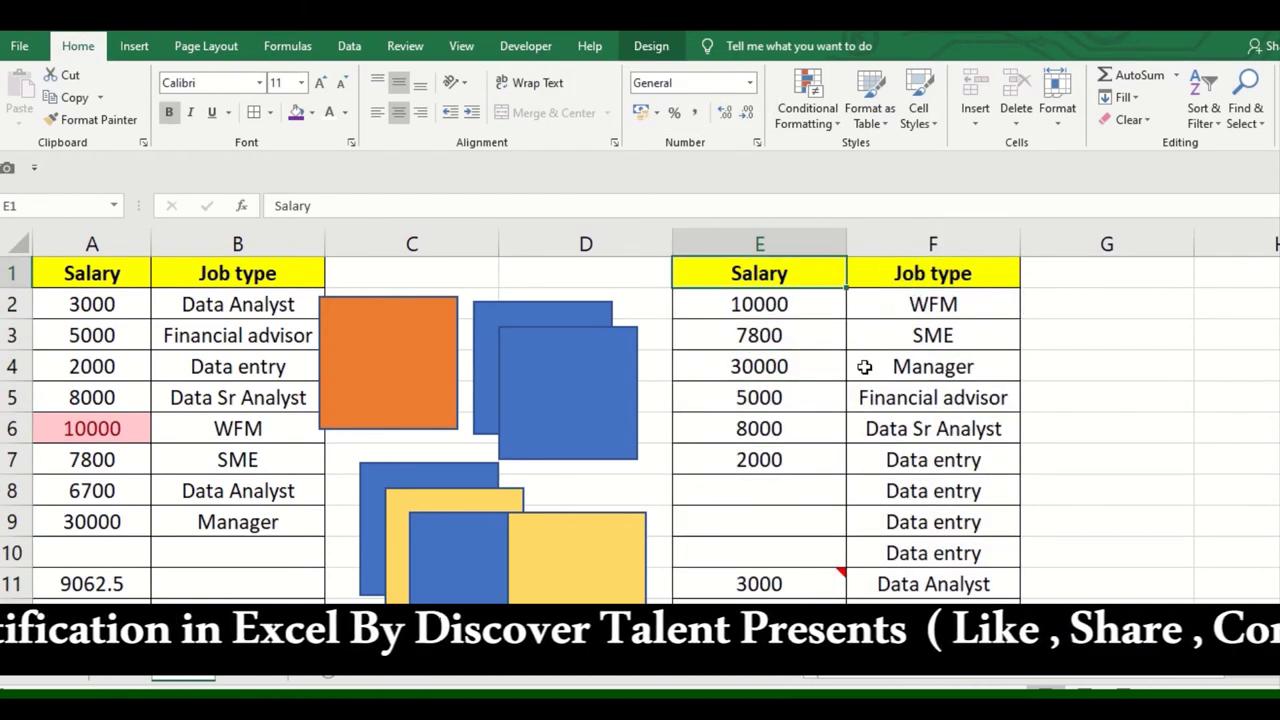
pyautogui.hotkey('alt', 'd')
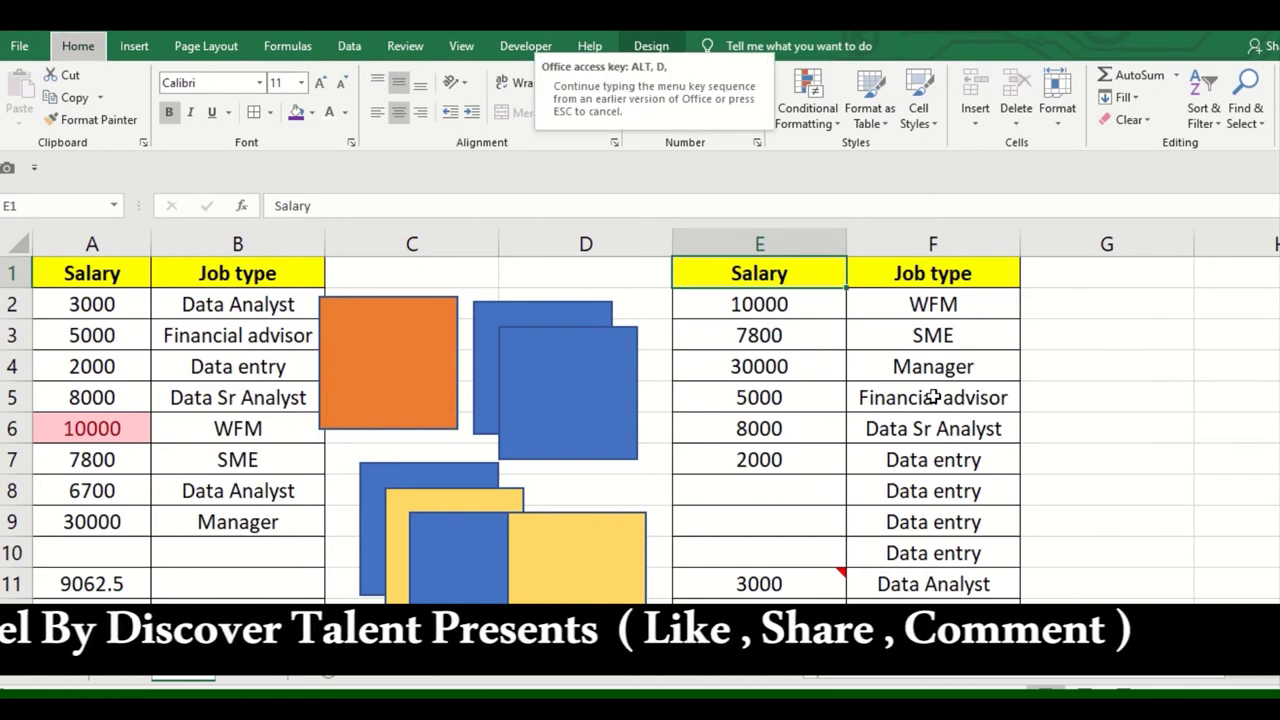
pyautogui.press('f')
pyautogui.press('f')
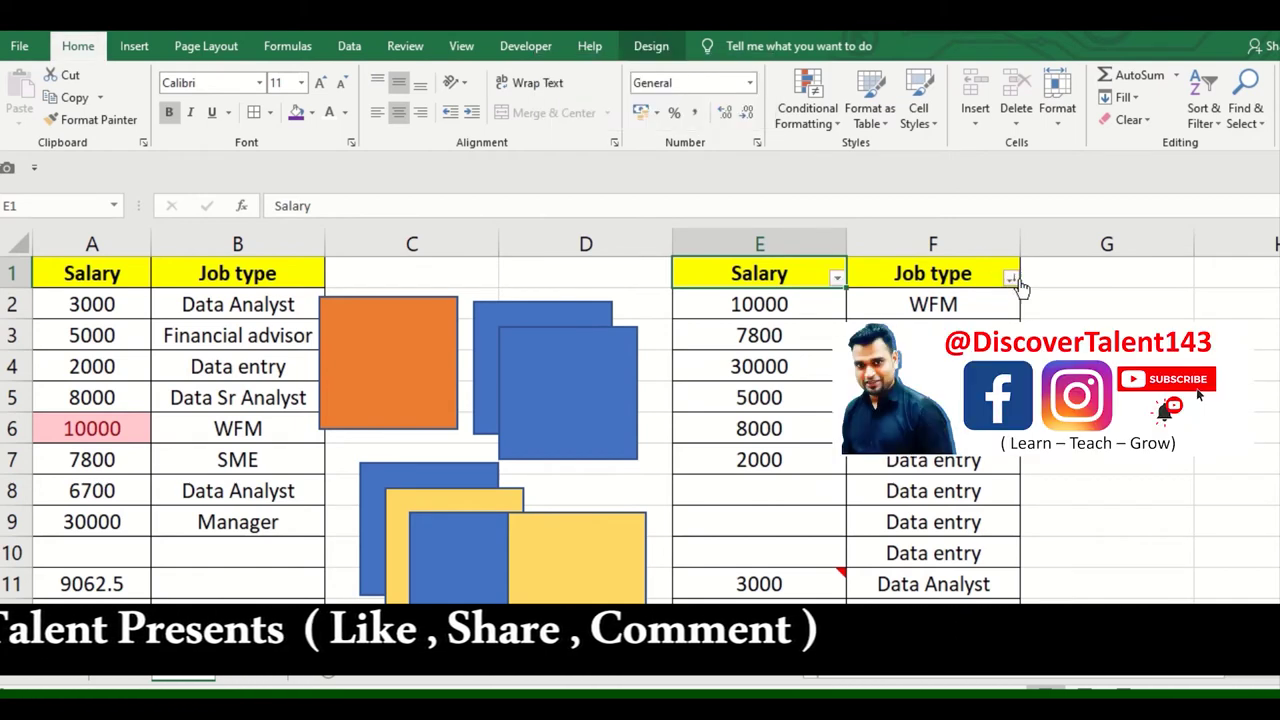
# Filter Job type to hide the Data entry, Manager and Data Analyst rows.
pyautogui.click(1010, 279)
pyautogui.click(855, 527)
pyautogui.click(855, 579)
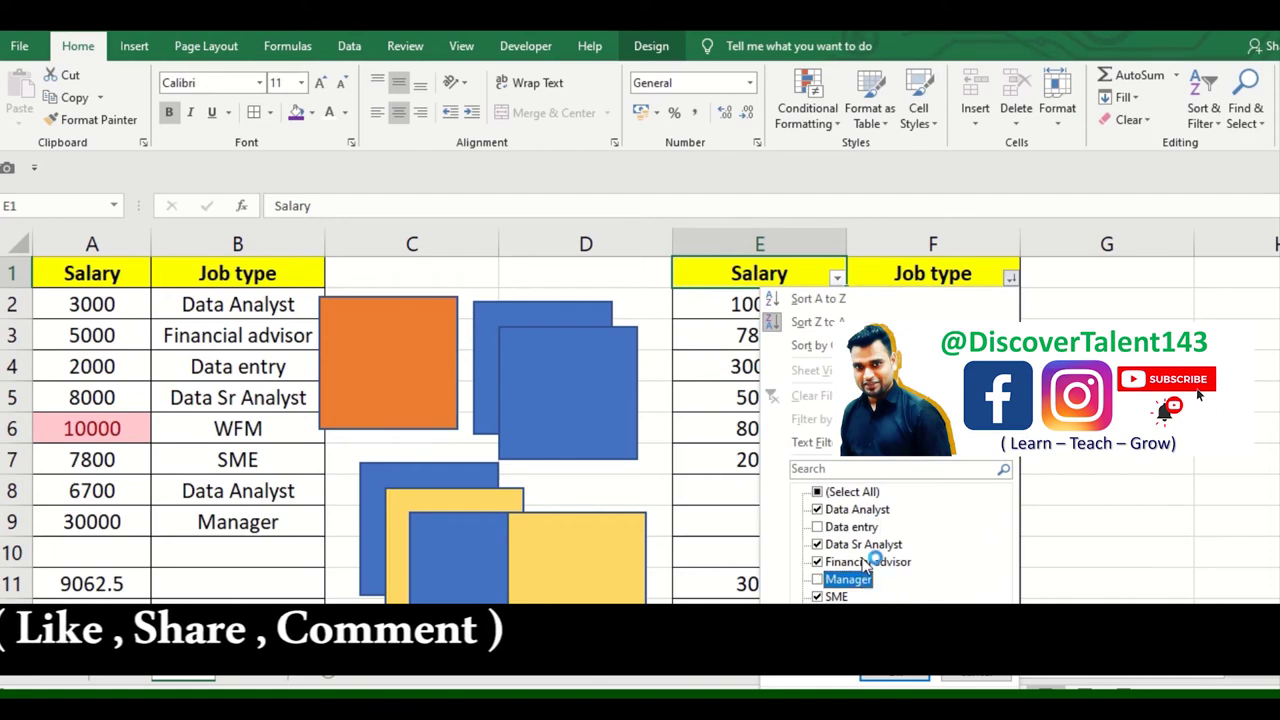
pyautogui.click(857, 509)
pyautogui.click(908, 676)
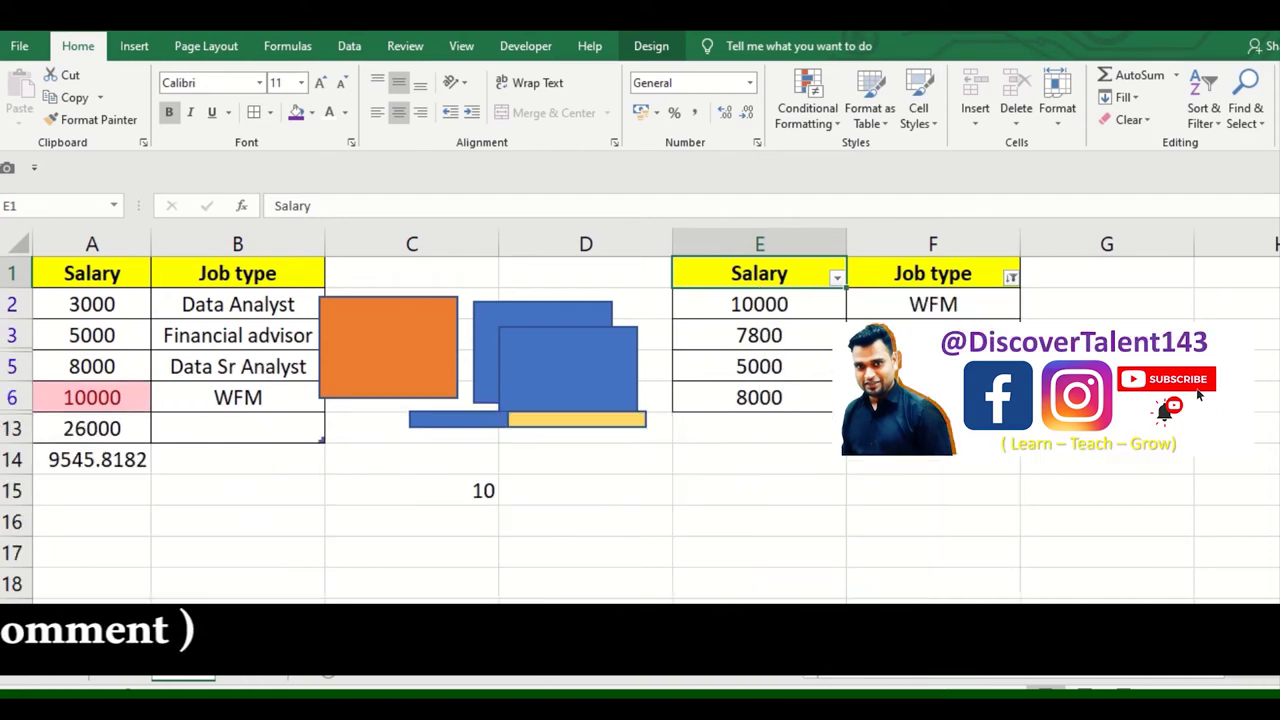
pyautogui.moveTo(966, 315)
pyautogui.mouseDown()
pyautogui.moveTo(940, 397)
pyautogui.moveTo(825, 399)
pyautogui.mouseUp()
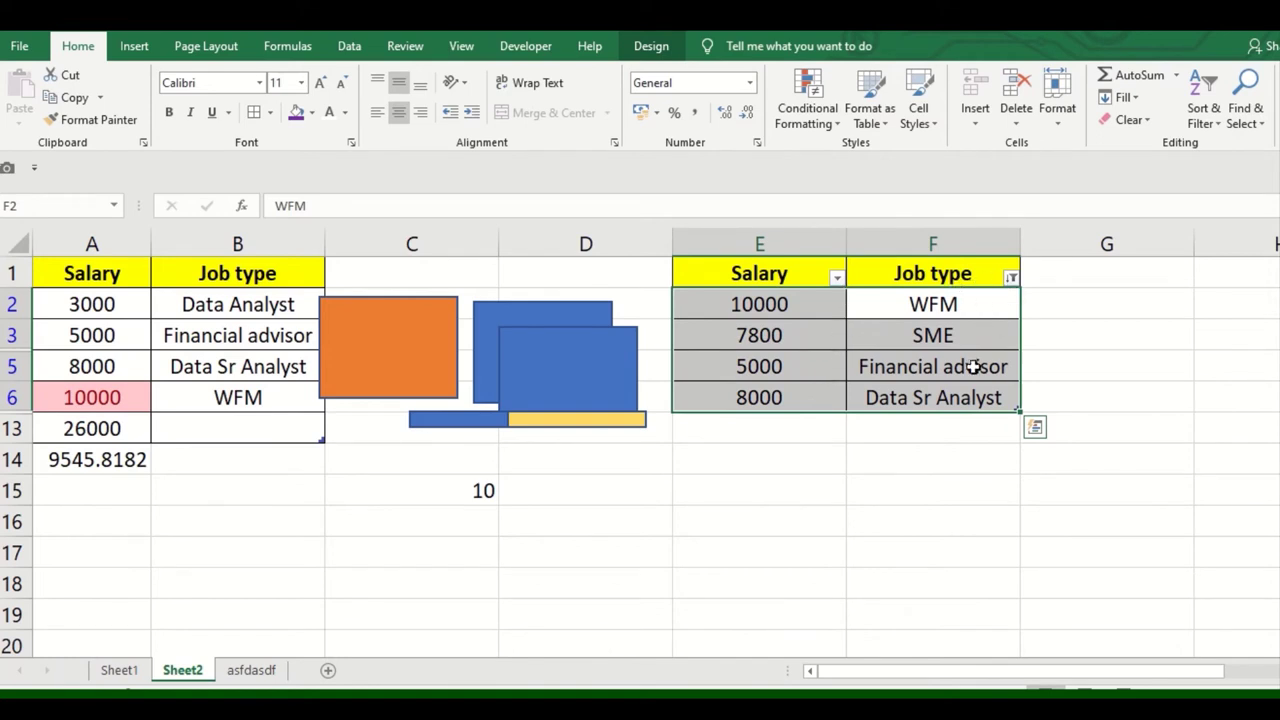
pyautogui.moveTo(792, 307); pyautogui.dragTo(796, 400)
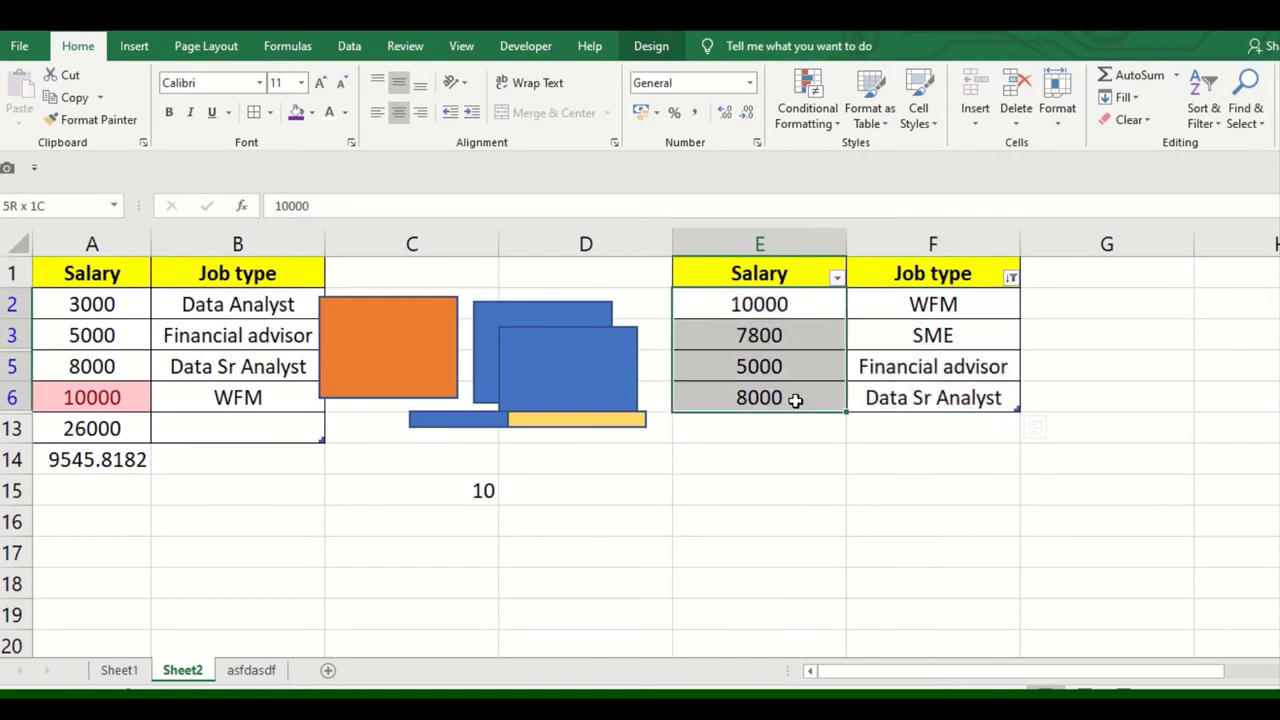
# Remove the AutoFilter with Alt+D+F so all eleven records show.
pyautogui.hotkey('alt', 'd')
pyautogui.press('f')
pyautogui.press('f')
pyautogui.click(942, 273)
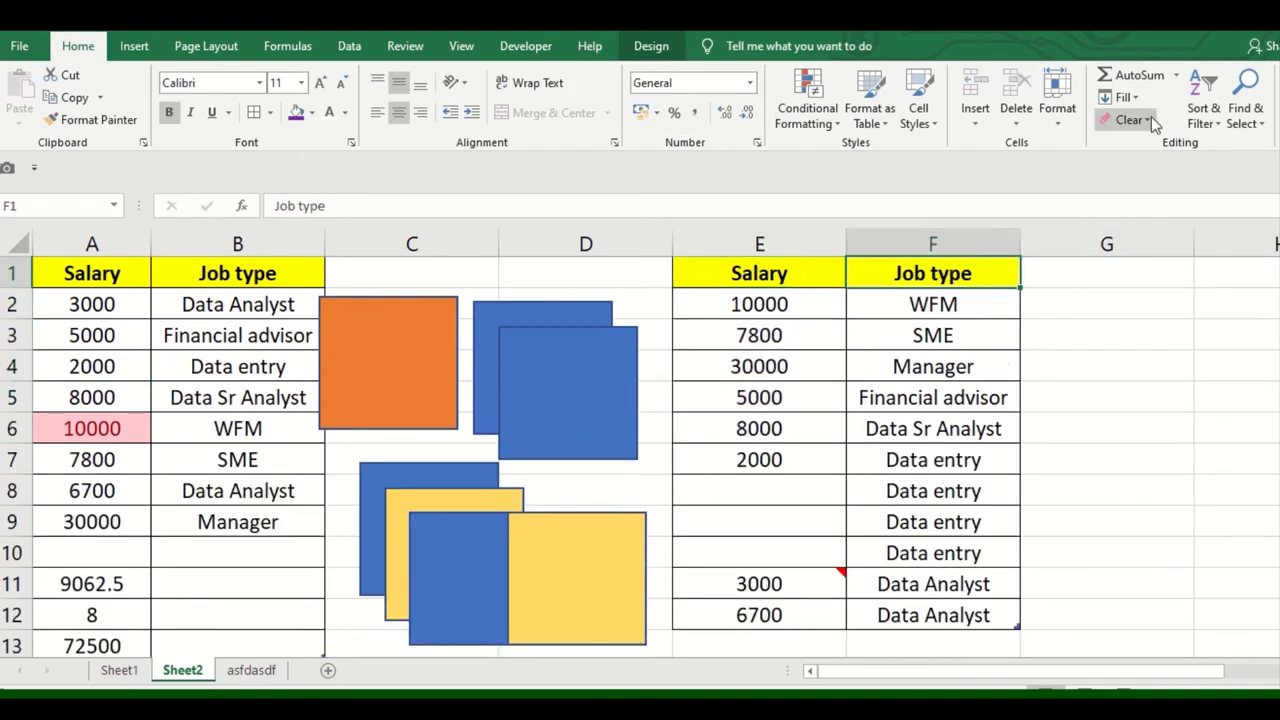
pyautogui.click(1210, 115)
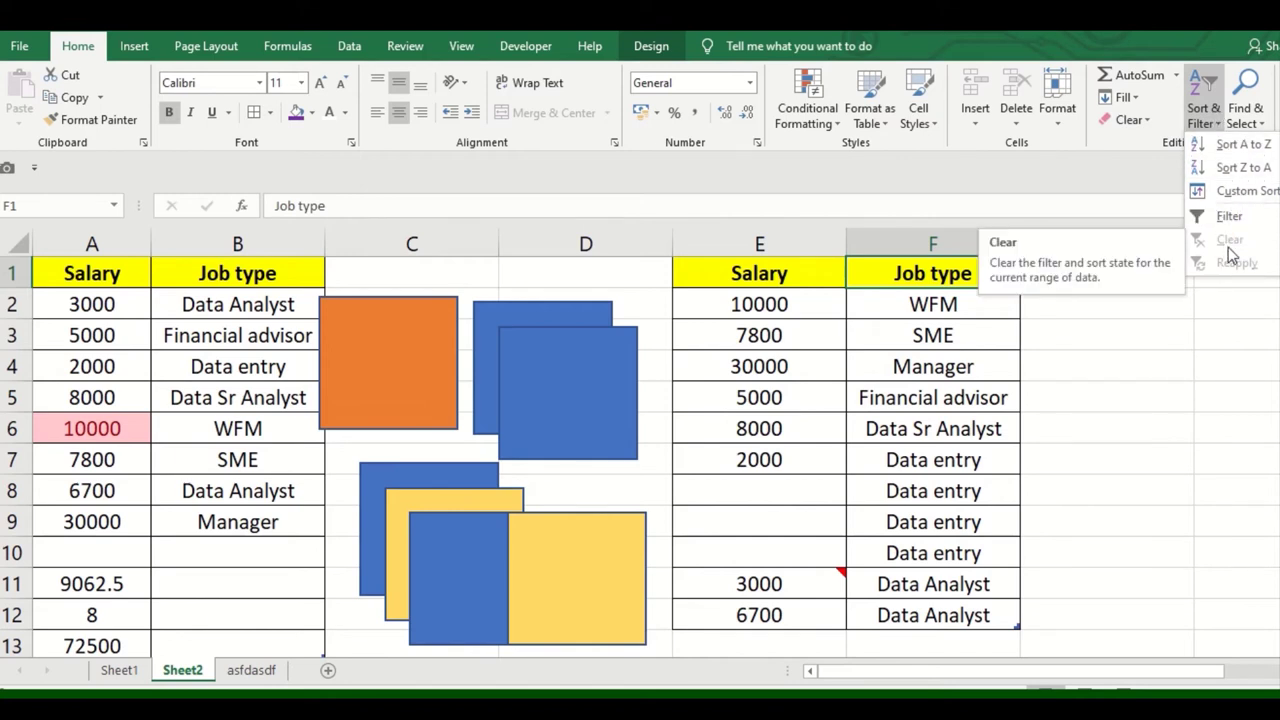
pyautogui.click(858, 370)
pyautogui.hotkey('alt', 'd')
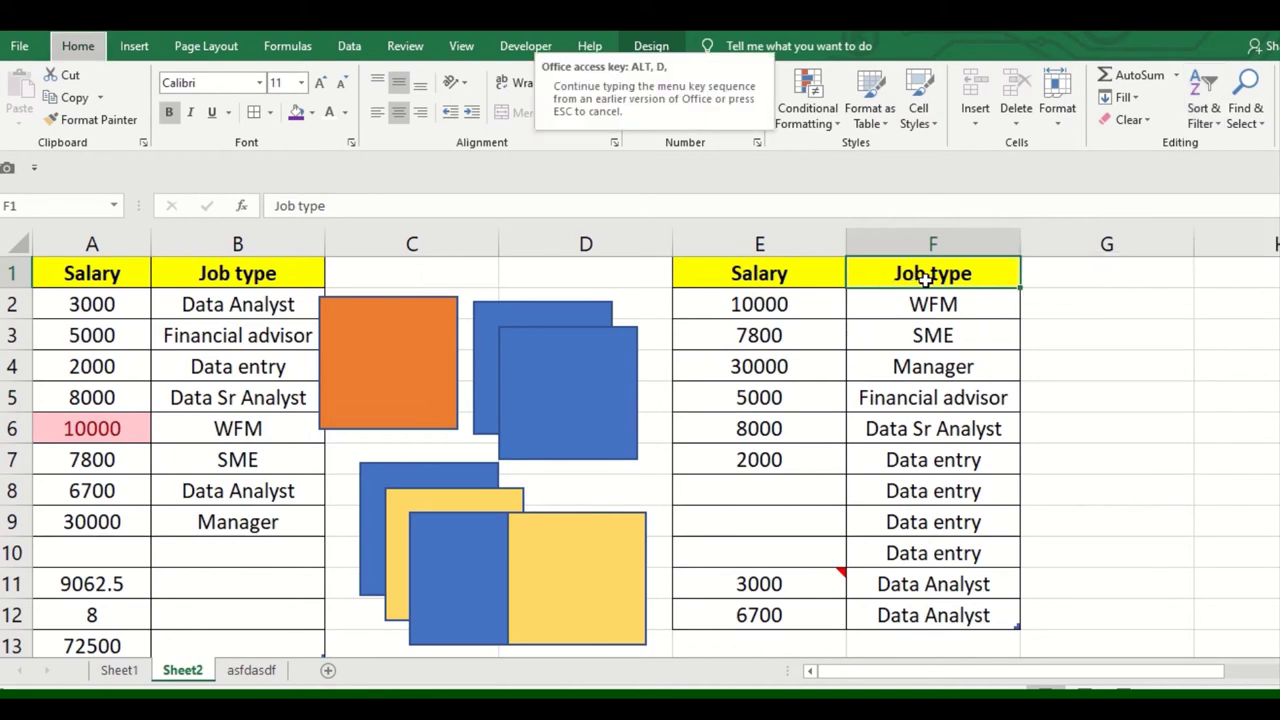
pyautogui.press('f')
pyautogui.press('f')
pyautogui.click(1010, 278)
pyautogui.click(865, 544)
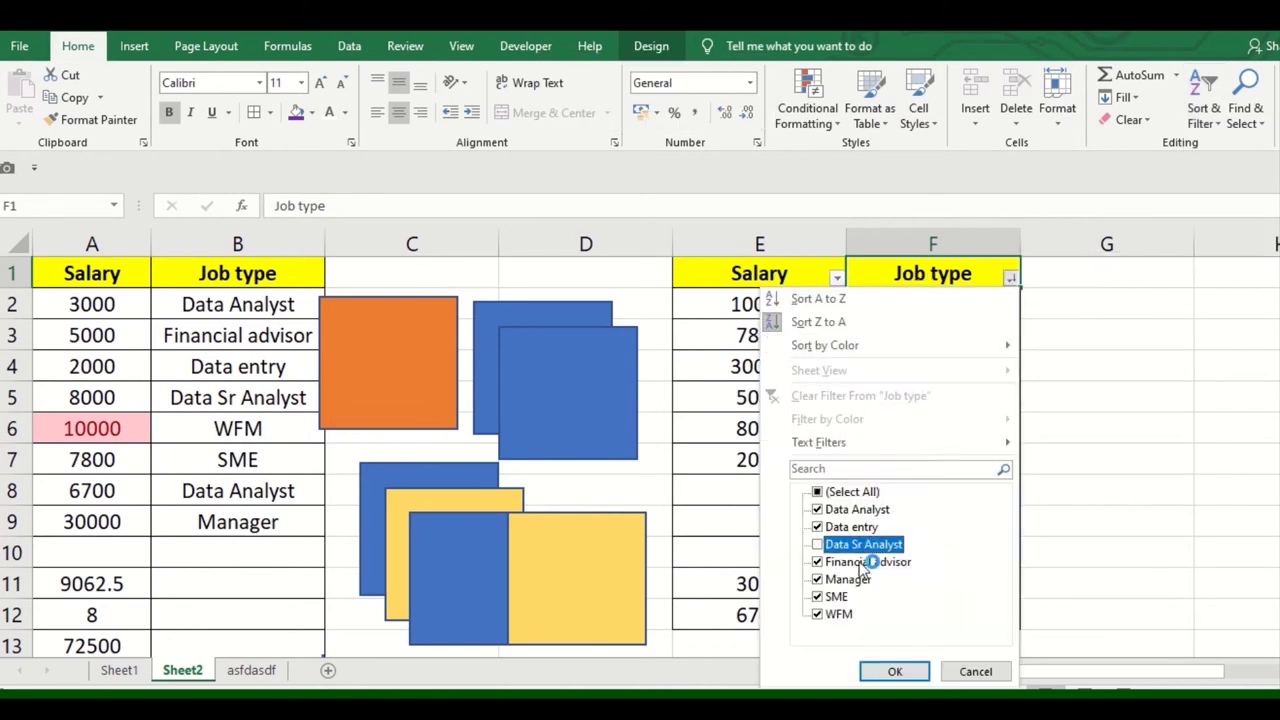
pyautogui.click(858, 579)
pyautogui.click(857, 510)
pyautogui.click(903, 671)
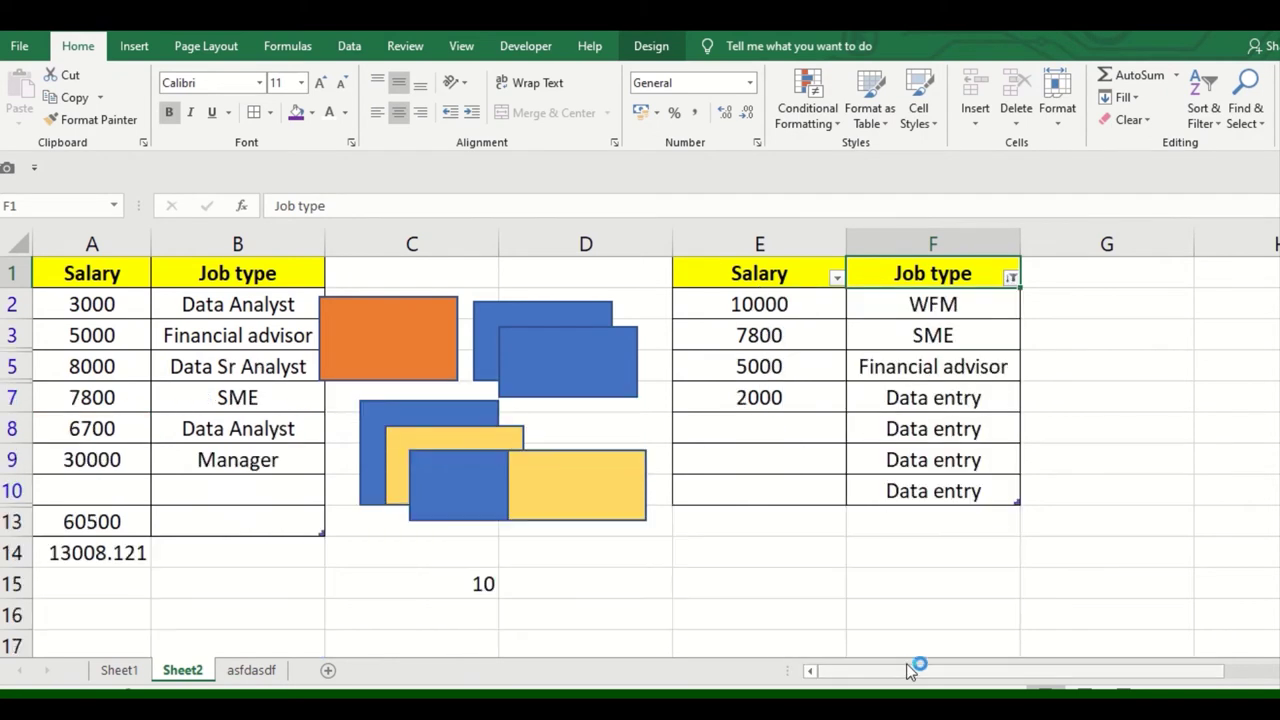
pyautogui.click(1212, 122)
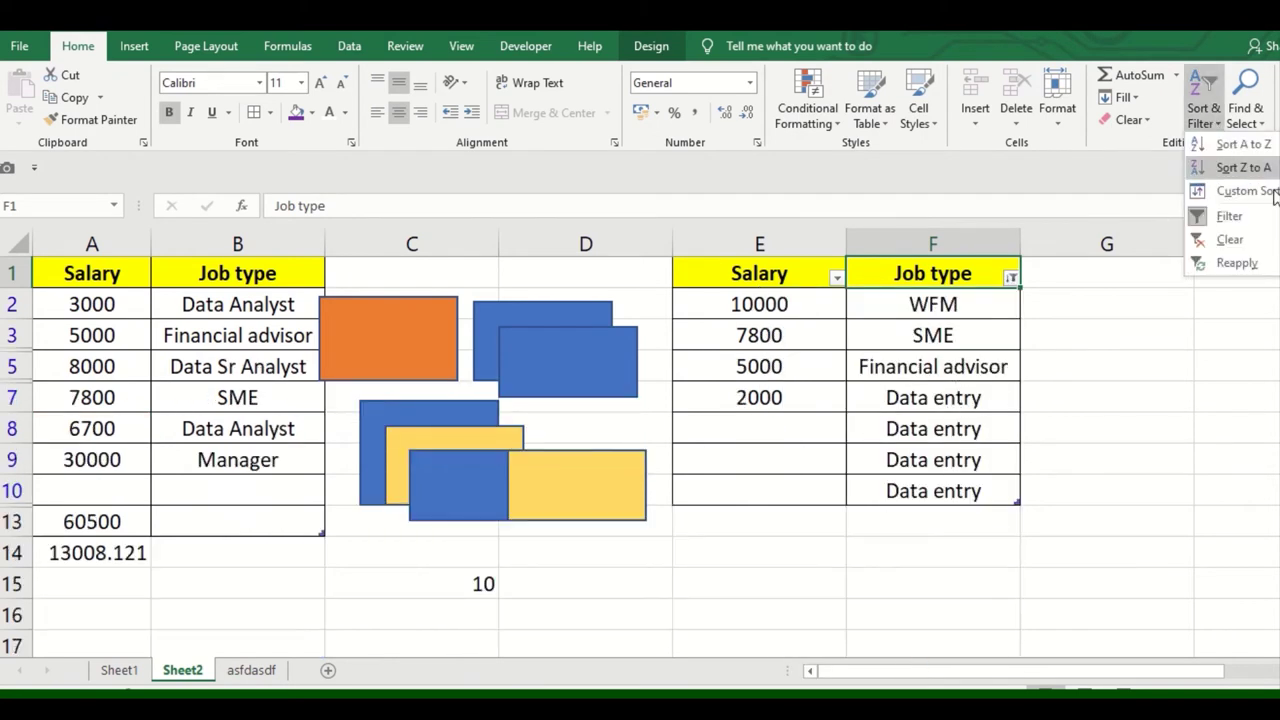
pyautogui.click(1230, 240)
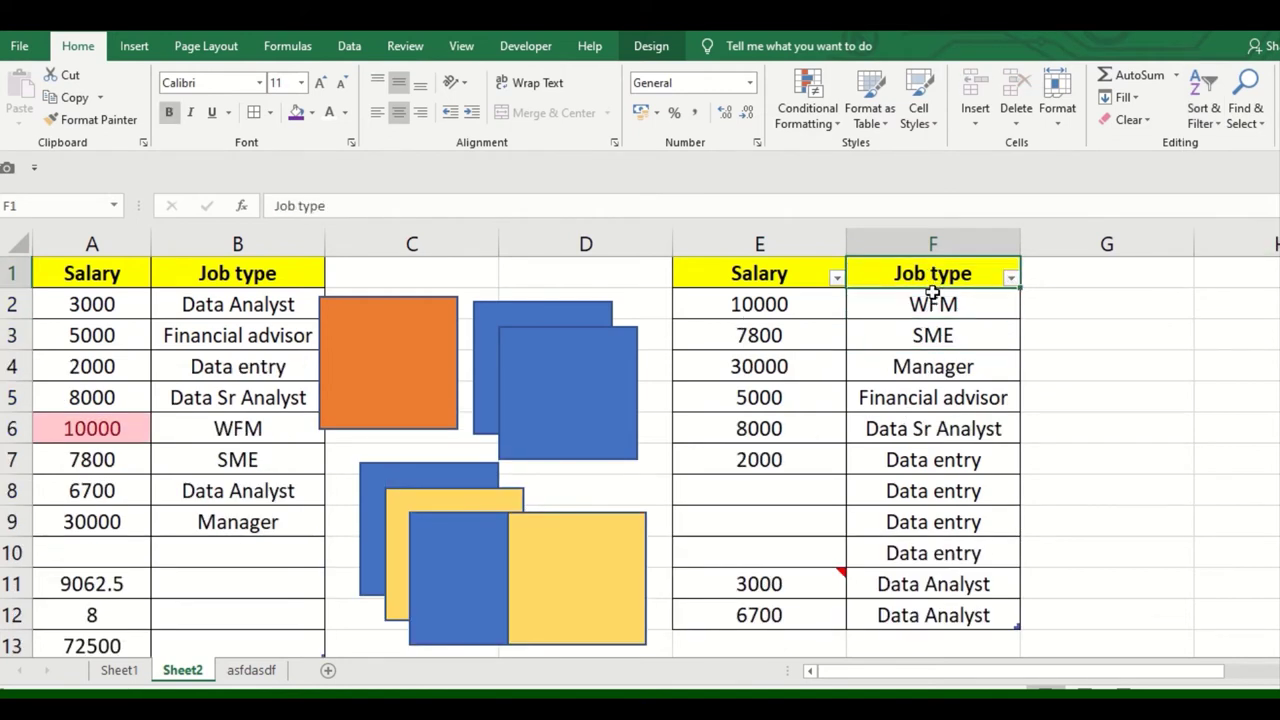
pyautogui.hotkey('alt', 'd')
pyautogui.press('f')
pyautogui.press('f')
pyautogui.click(1030, 458)
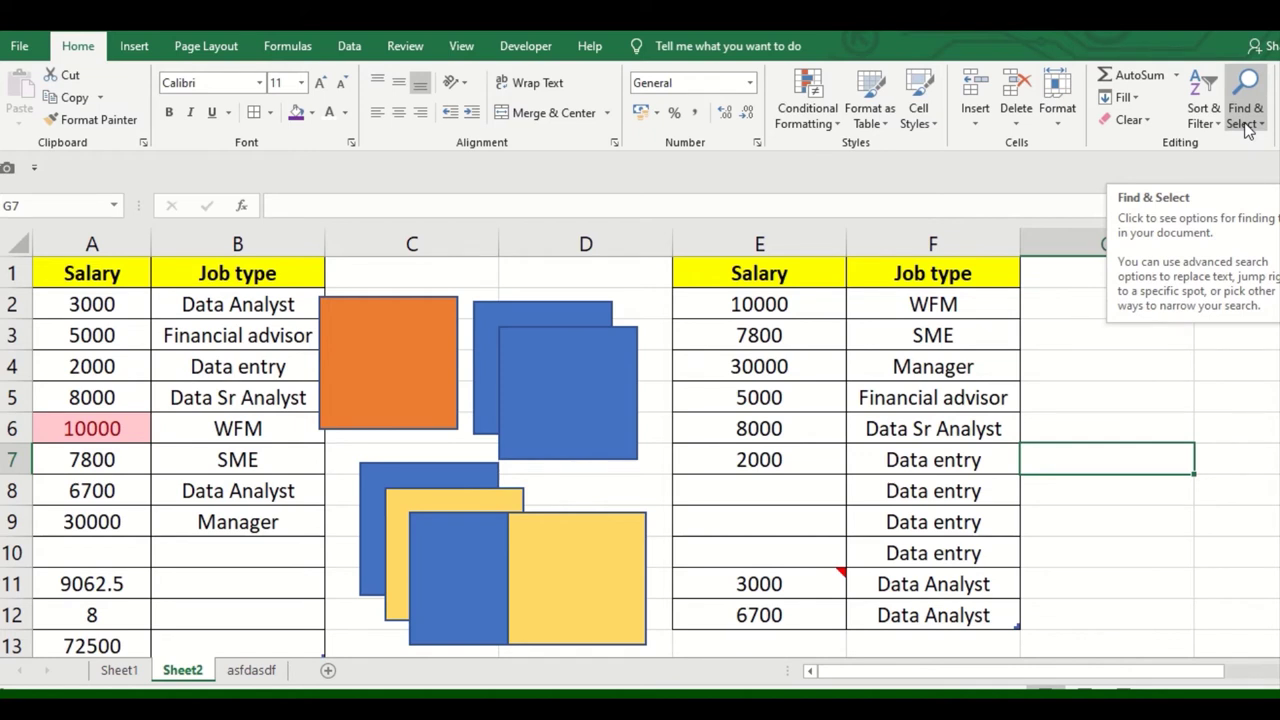
pyautogui.click(1248, 130)
pyautogui.click(1240, 155)
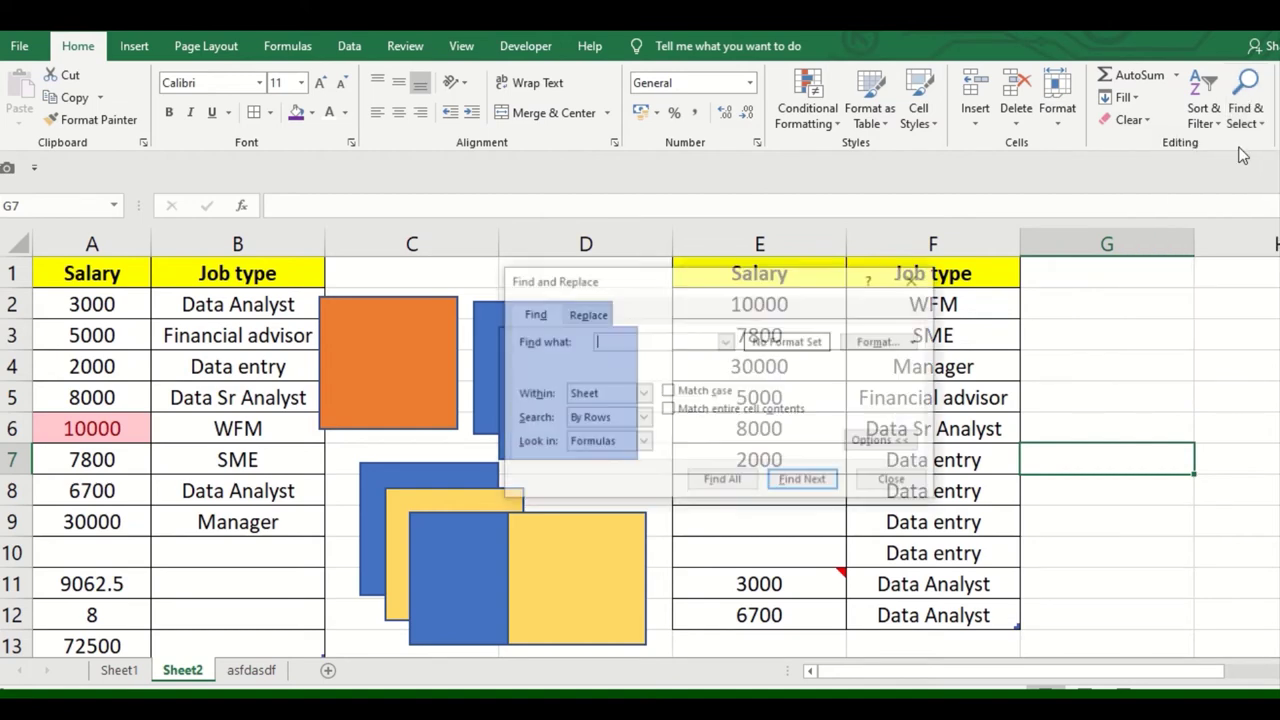
pyautogui.moveTo(700, 282); pyautogui.dragTo(363, 338)
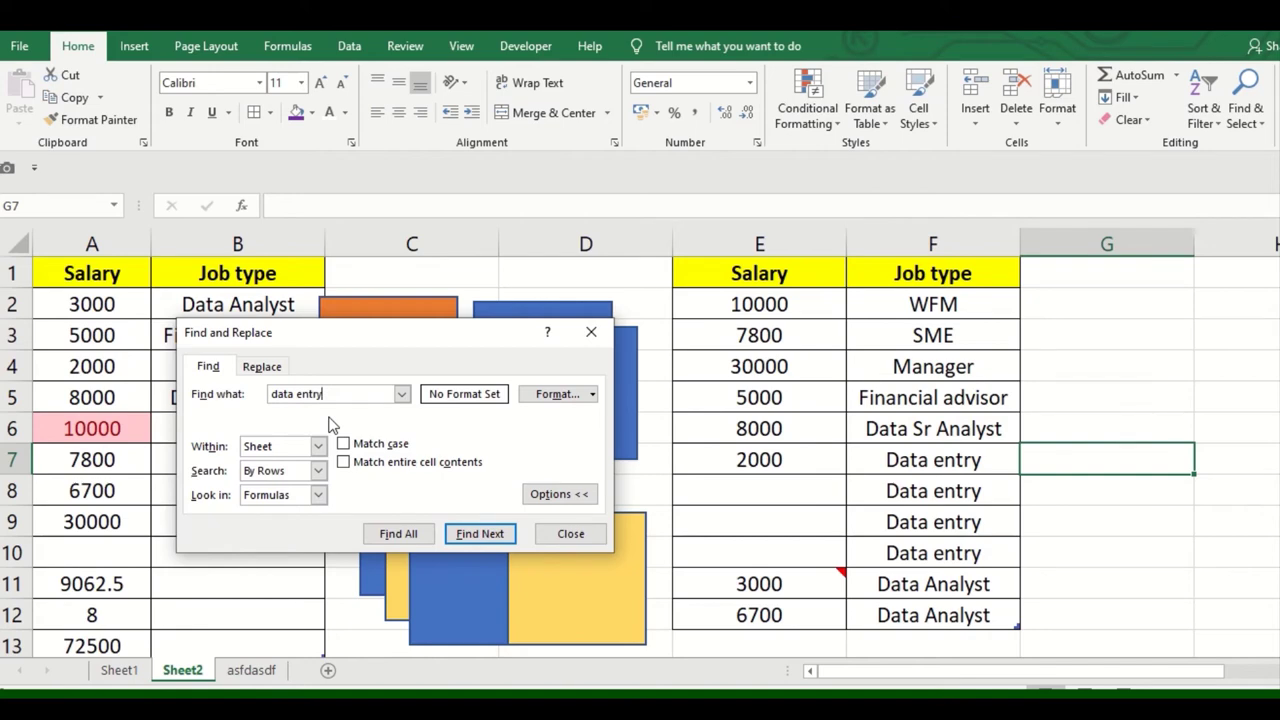
pyautogui.click(420, 534)
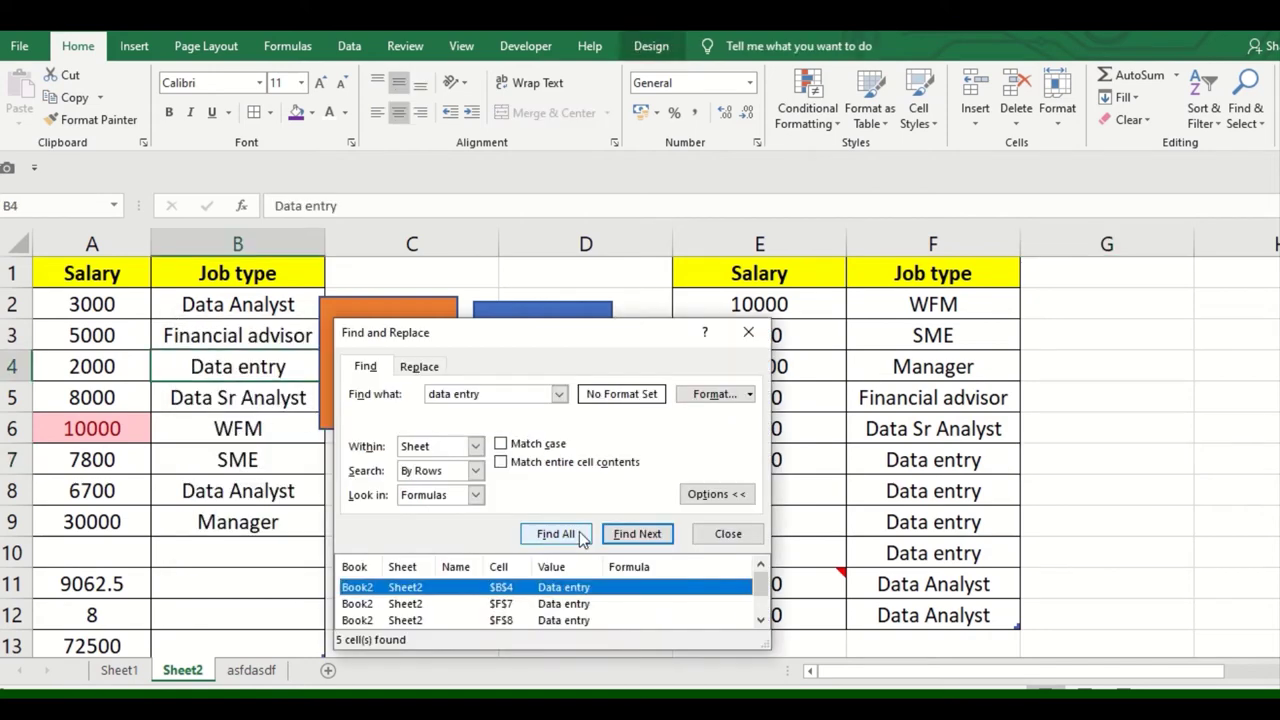
pyautogui.click(660, 536)
pyautogui.click(662, 537)
pyautogui.click(662, 537)
pyautogui.click(662, 537)
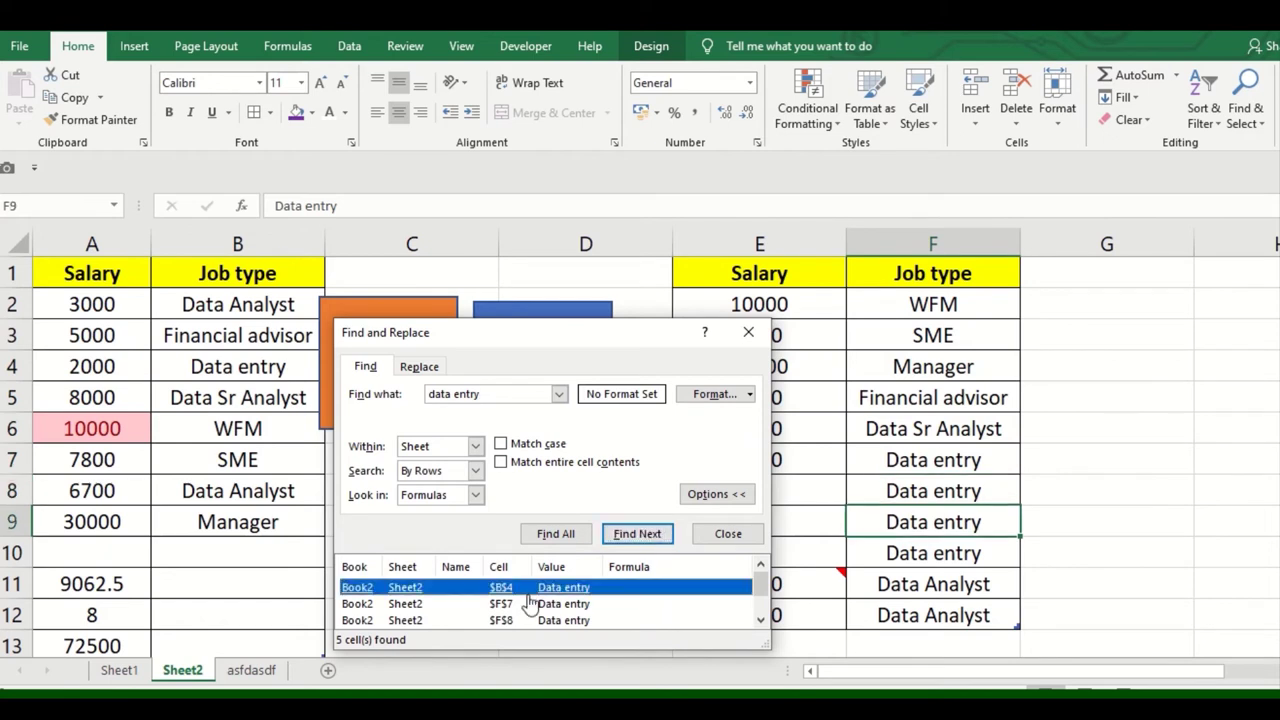
pyautogui.click(466, 620)
pyautogui.scroll(-2, 466, 620)
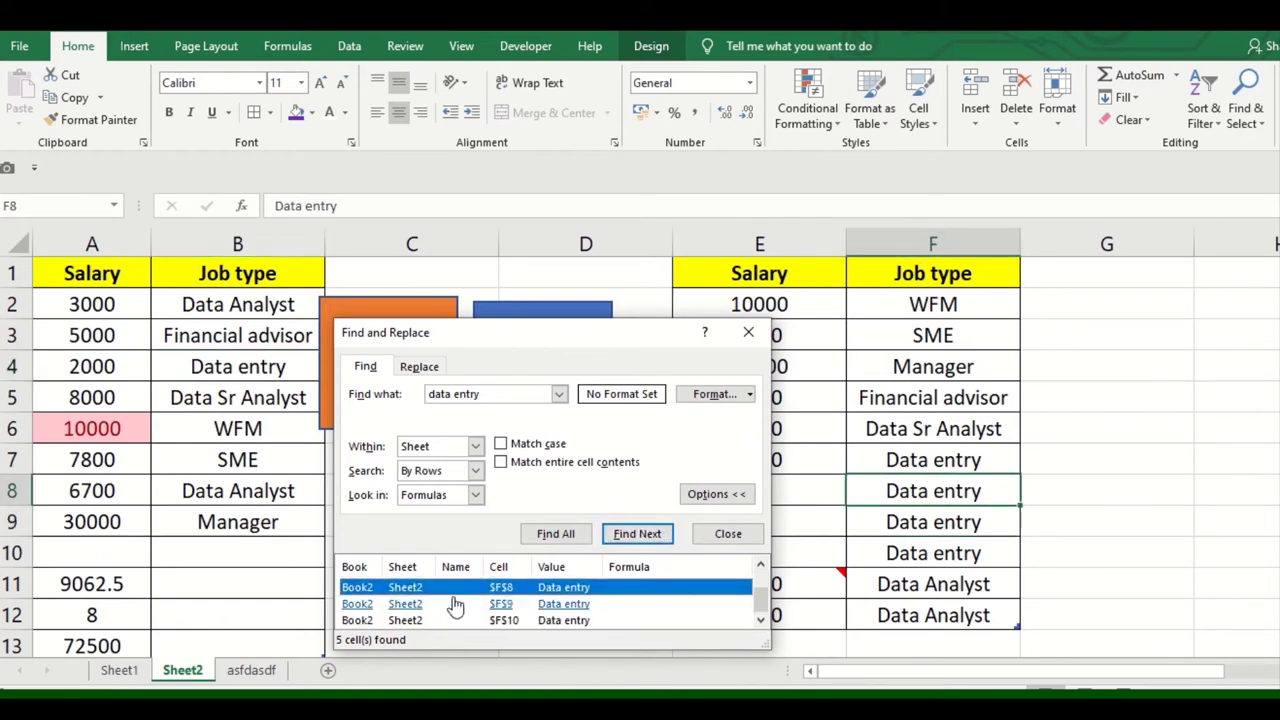
pyautogui.click(428, 603)
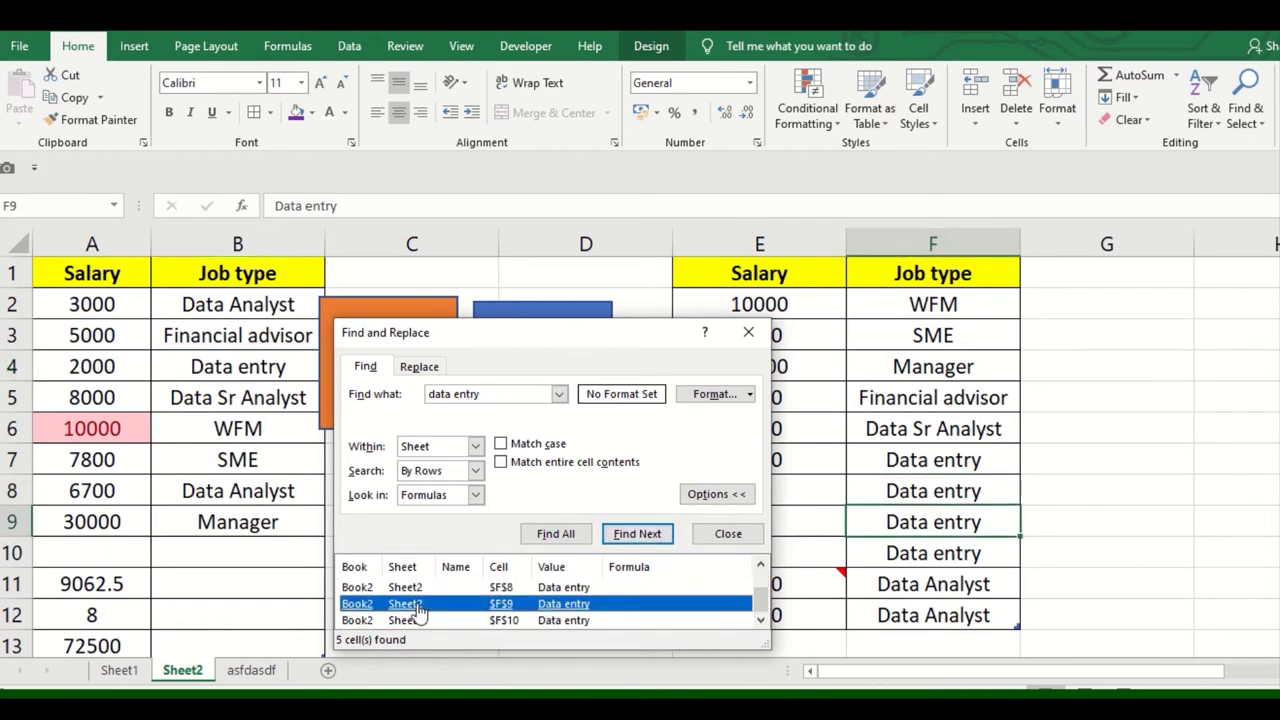
pyautogui.click(412, 620)
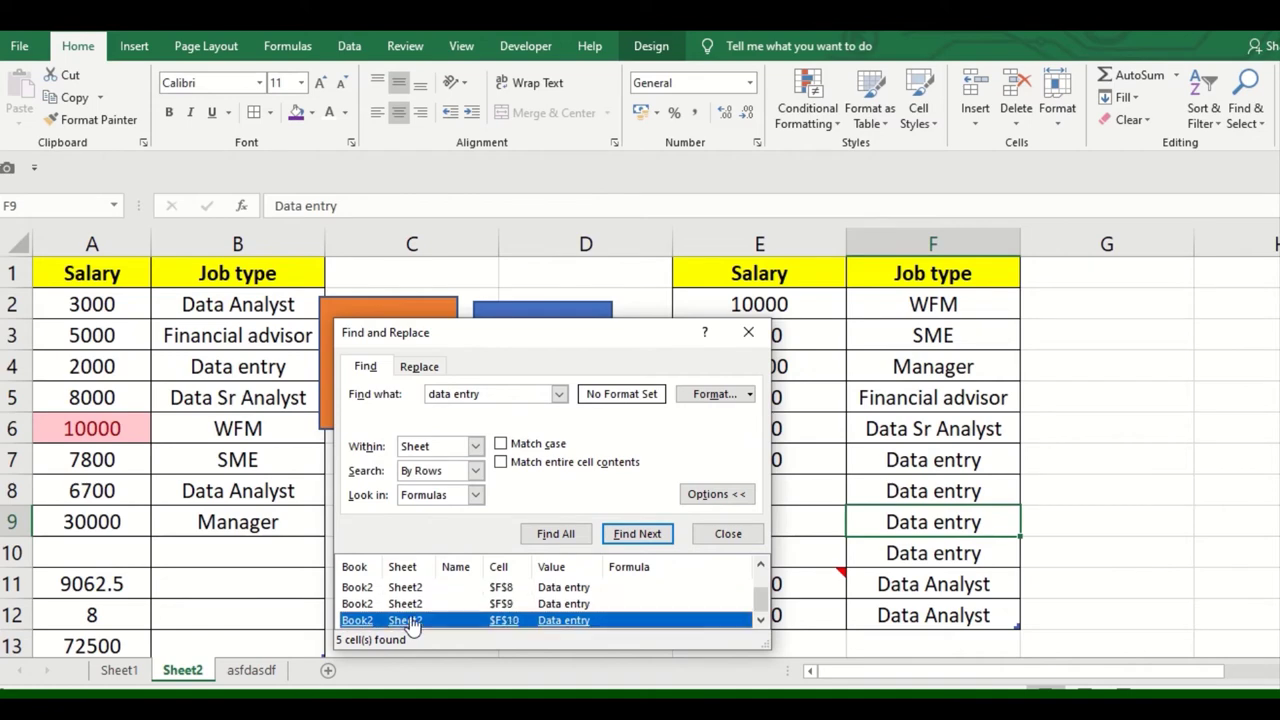
pyautogui.click(745, 335)
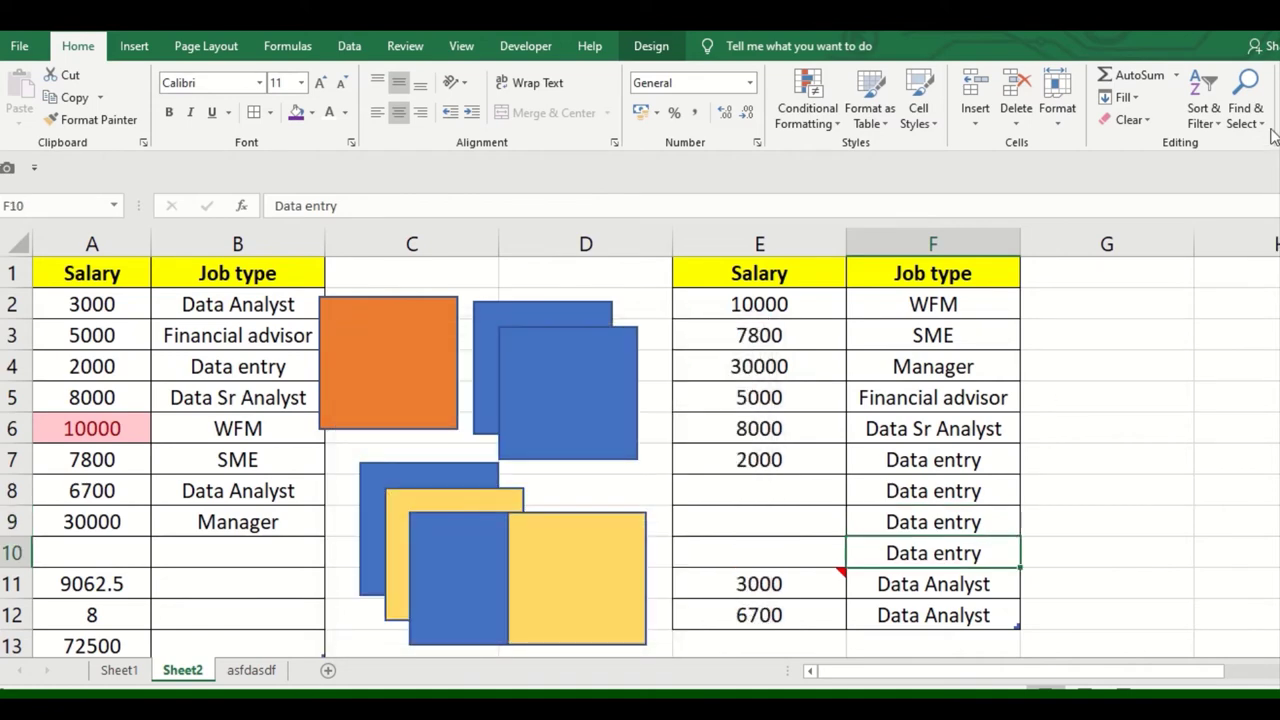
# Replace All 'data entry' with 'data scientist', changing five cells, then close Find and Replace.
pyautogui.click(1248, 110)
pyautogui.click(1171, 166)
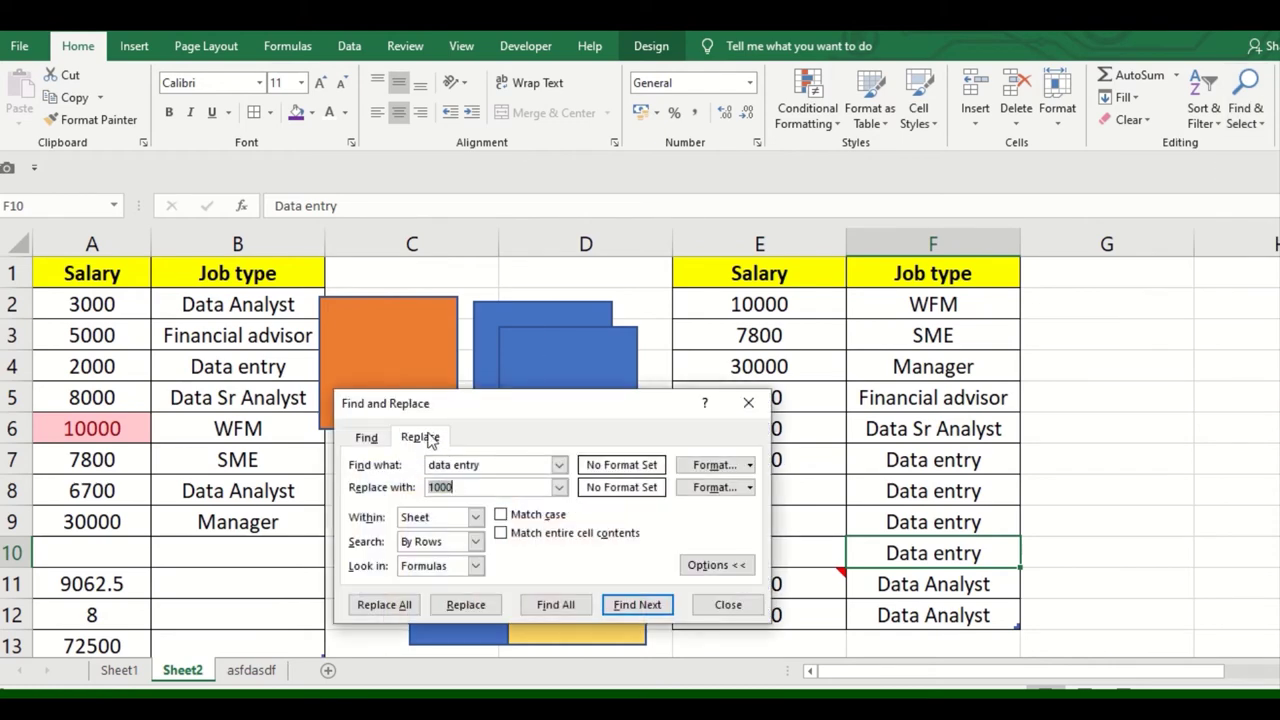
pyautogui.click(462, 487)
pyautogui.moveTo(477, 490); pyautogui.dragTo(357, 494)
pyautogui.write('data scientist')
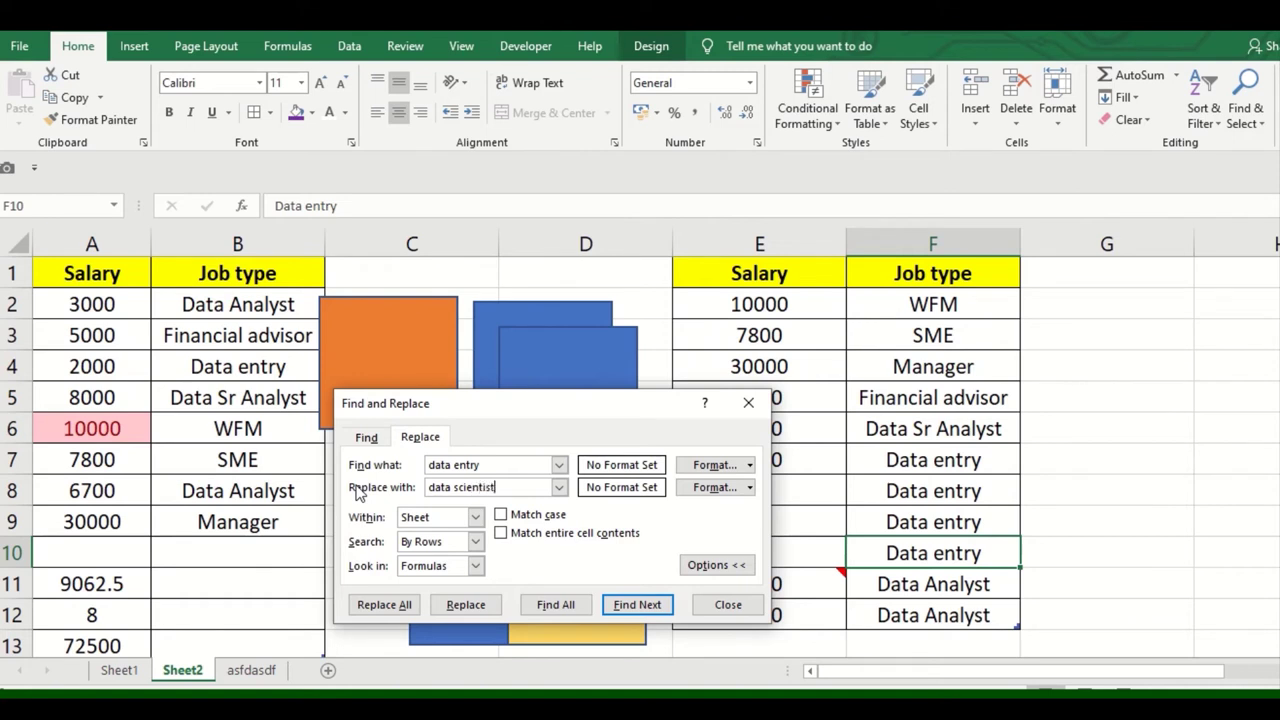
pyautogui.click(382, 604)
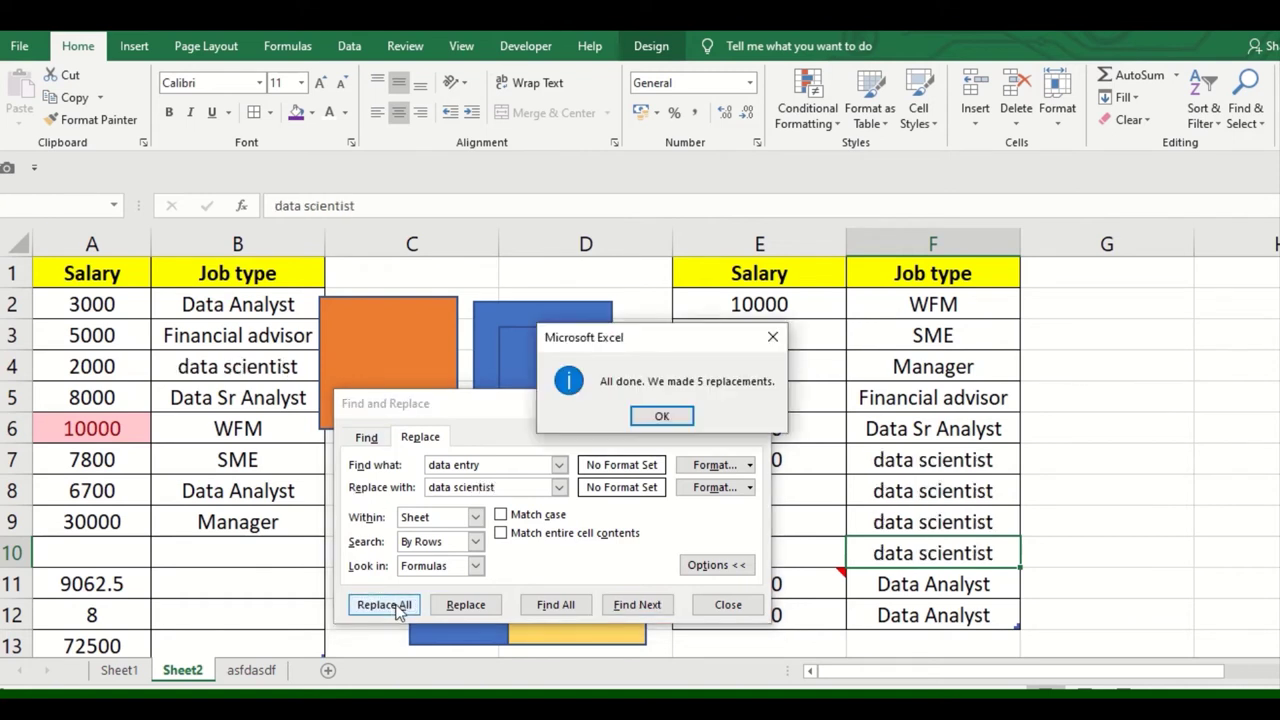
pyautogui.click(651, 420)
pyautogui.moveTo(968, 458); pyautogui.dragTo(983, 555)
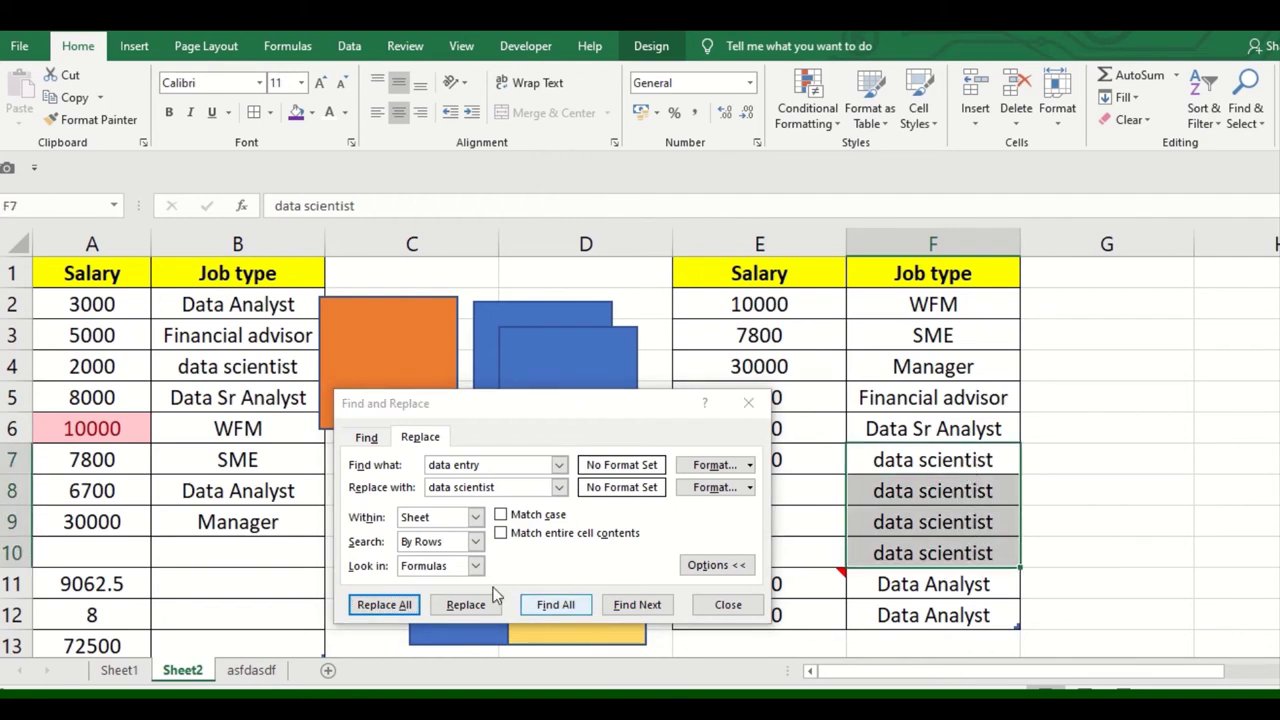
pyautogui.click(708, 604)
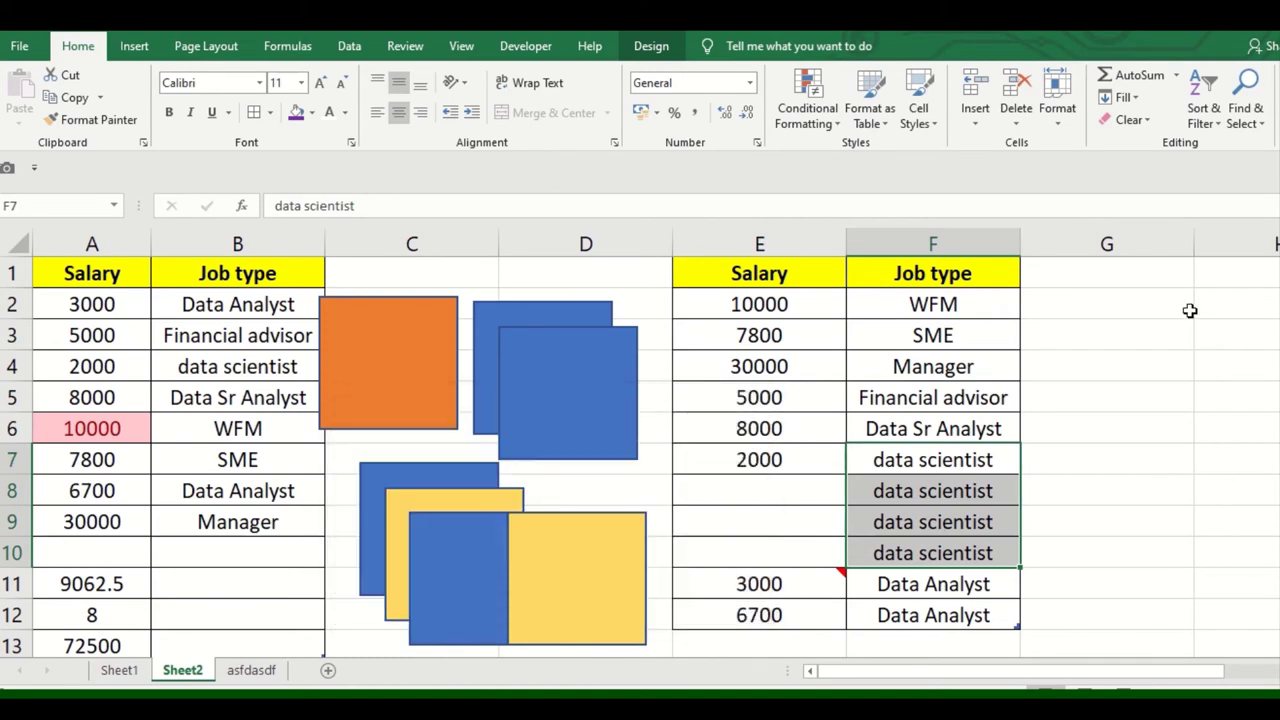
# Try Go To Special > Blanks on the current selection and dismiss the no-cells-found message.
pyautogui.click(1245, 105)
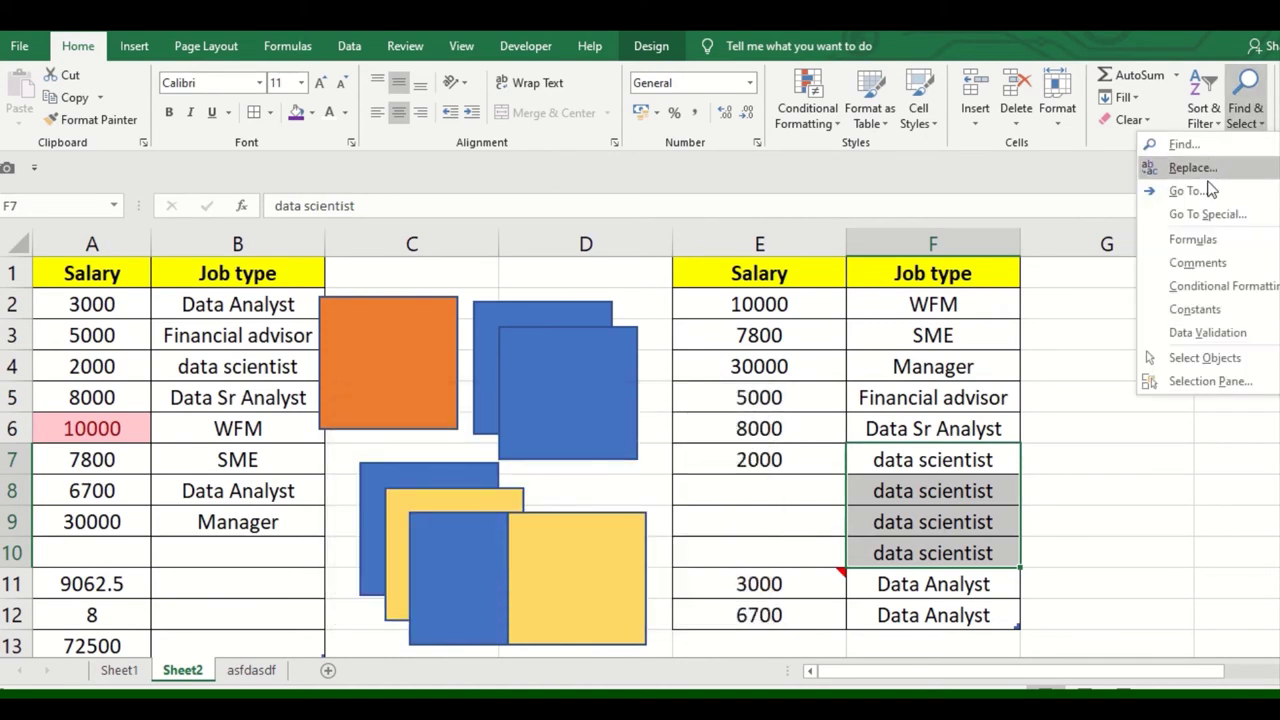
pyautogui.click(1216, 216)
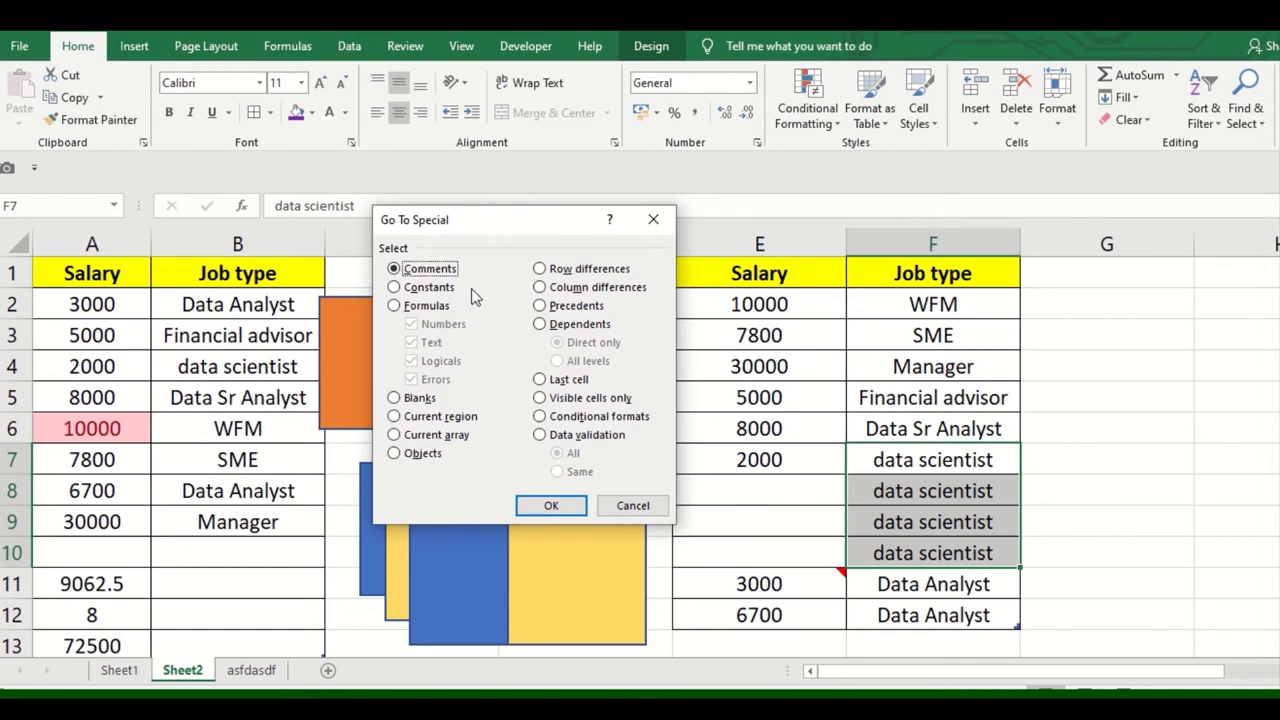
pyautogui.click(425, 398)
pyautogui.click(553, 505)
pyautogui.click(661, 416)
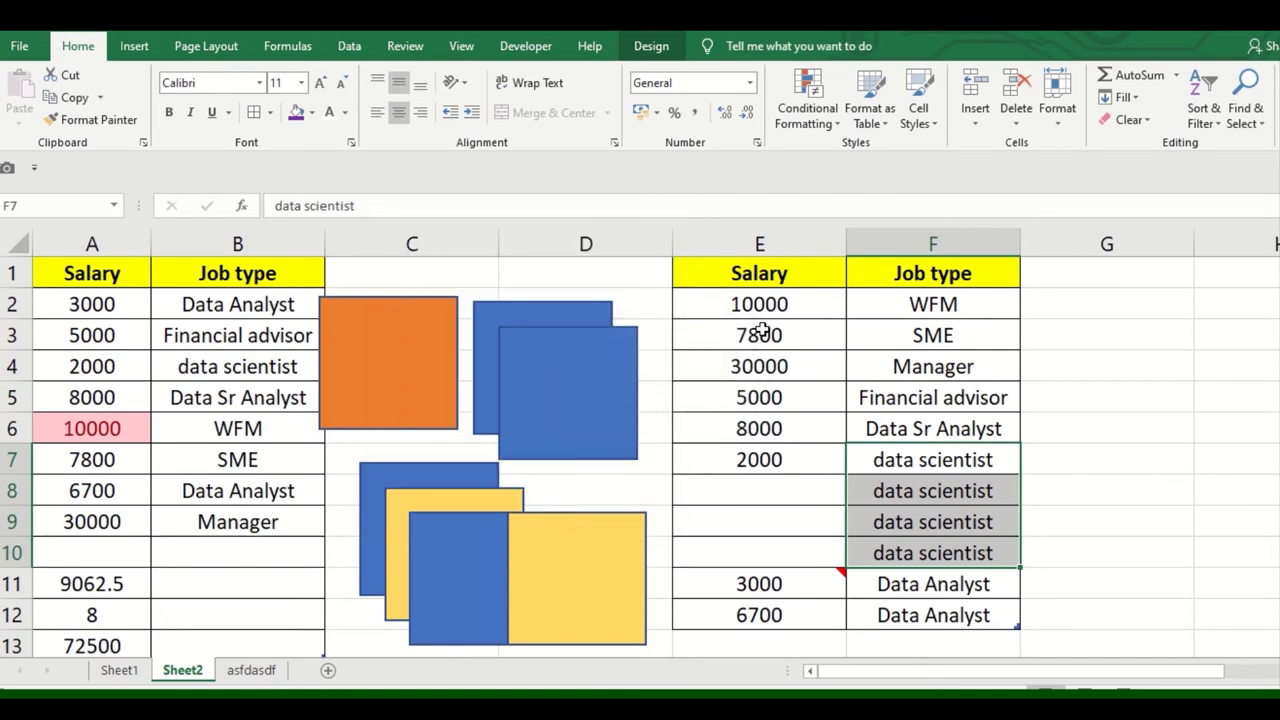
# Select E1:F12 and use Go To Special > Blanks to select the empty cells E8:E10.
pyautogui.moveTo(760, 273); pyautogui.dragTo(927, 612)
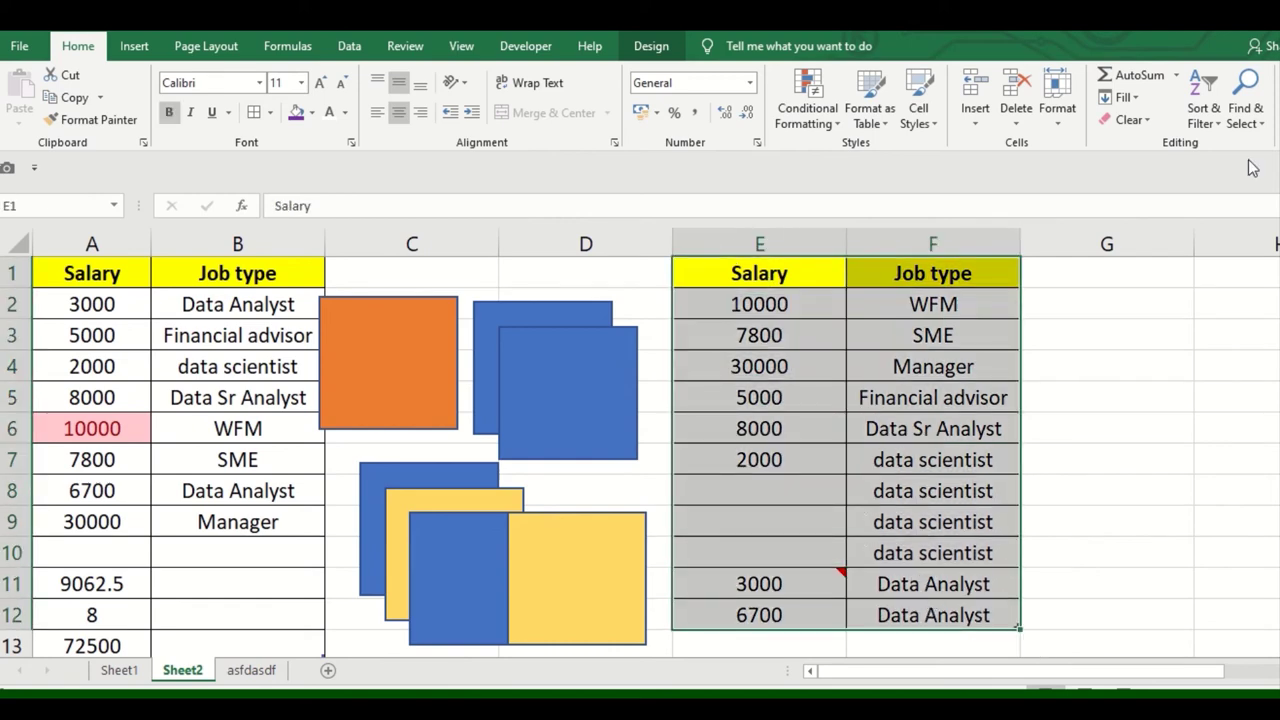
pyautogui.click(1245, 100)
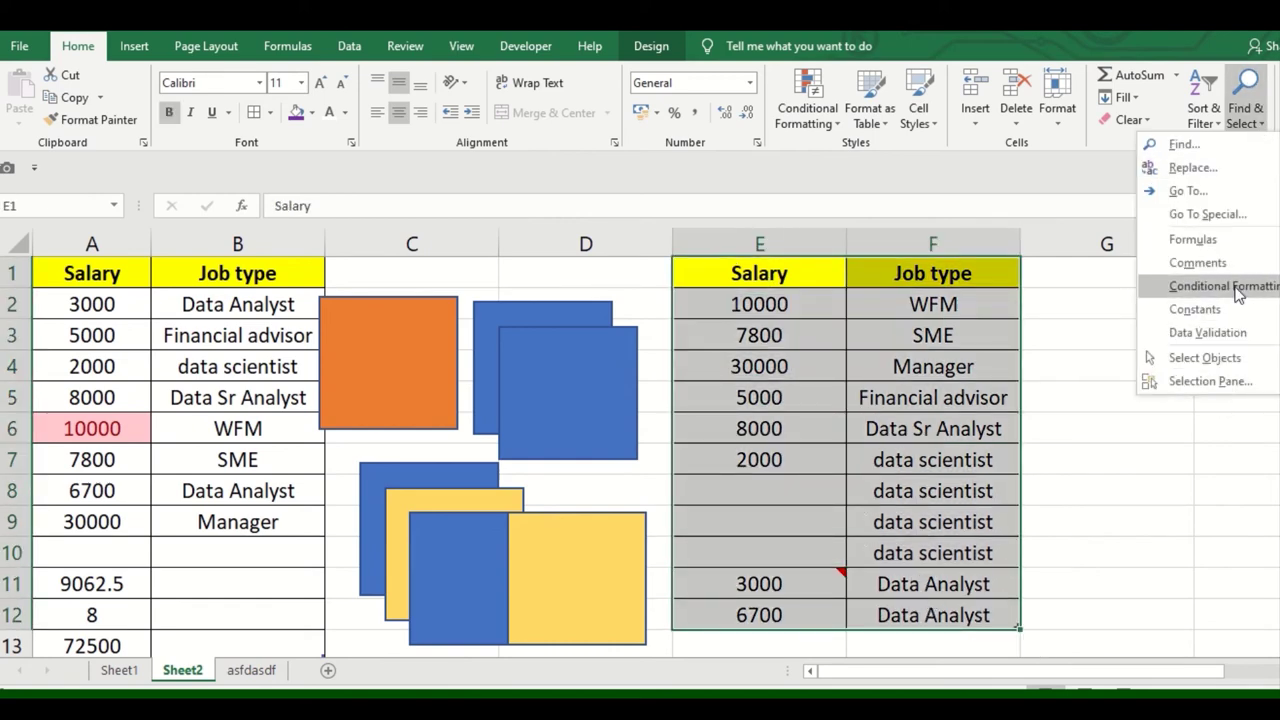
pyautogui.click(1207, 214)
pyautogui.click(395, 398)
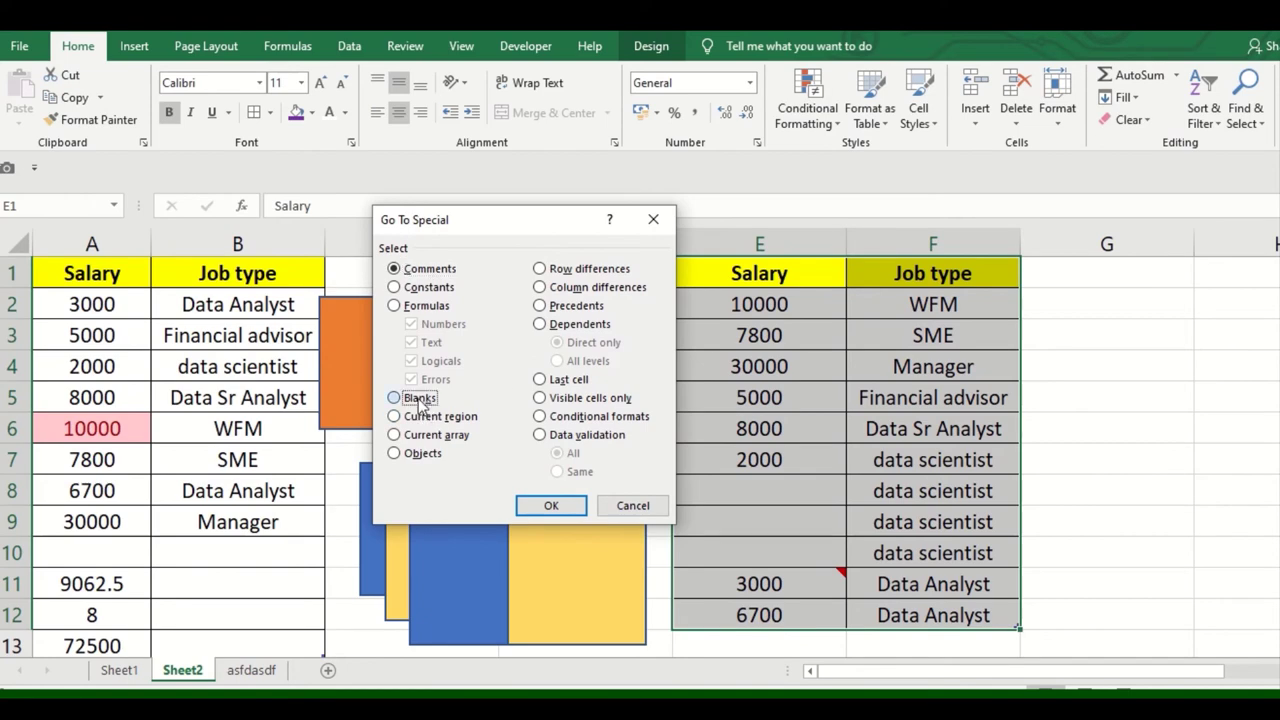
pyautogui.click(565, 505)
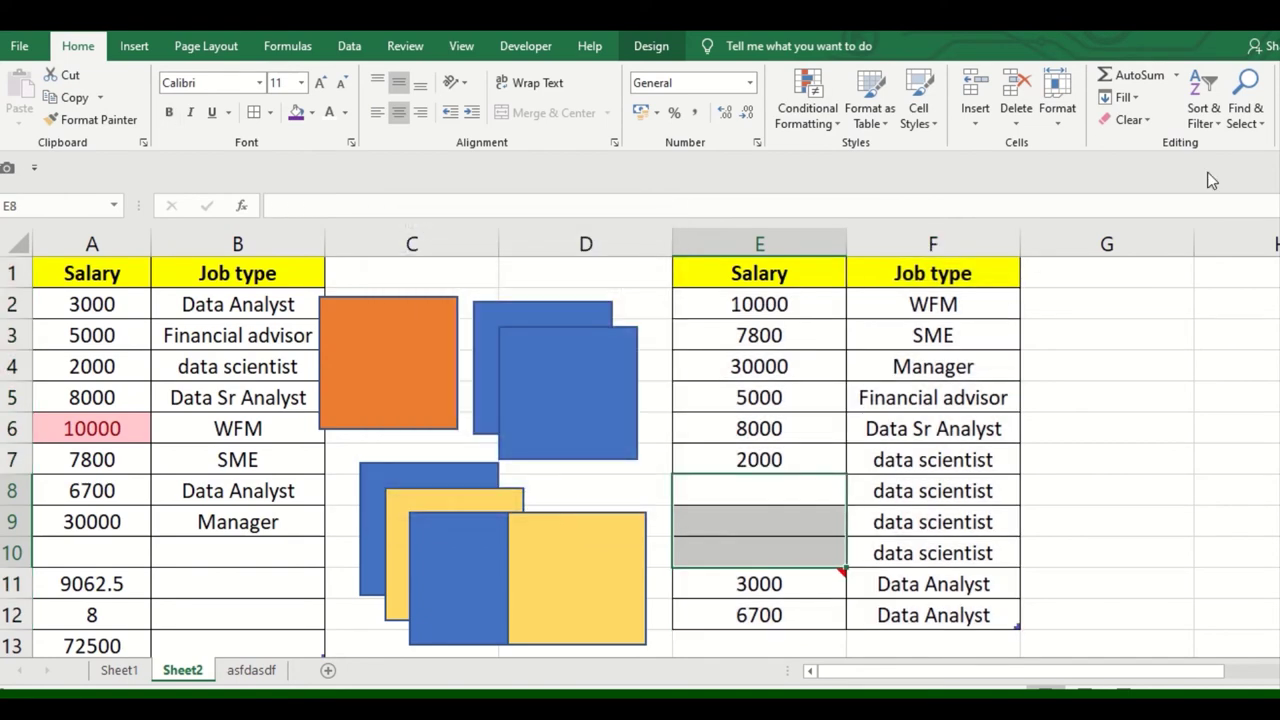
# Replace All with an empty Find what and 3000 as the replacement, filling E8:E10.
pyautogui.click(1247, 128)
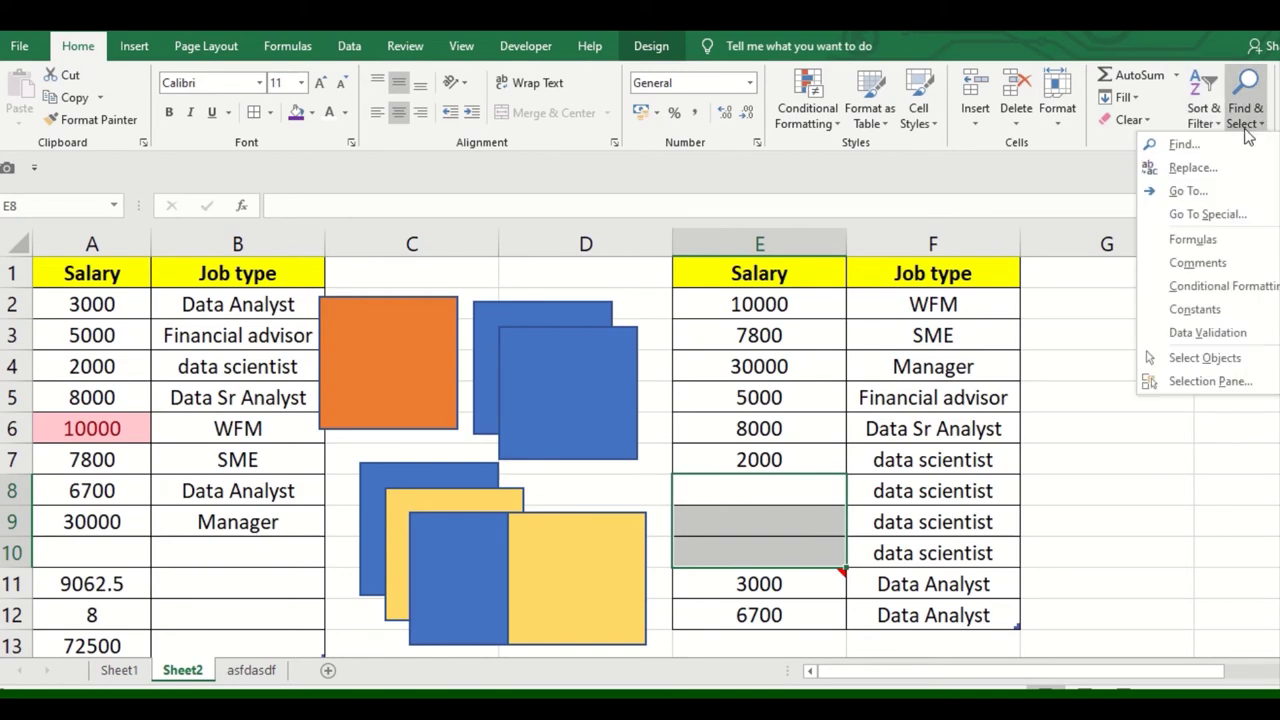
pyautogui.click(1193, 167)
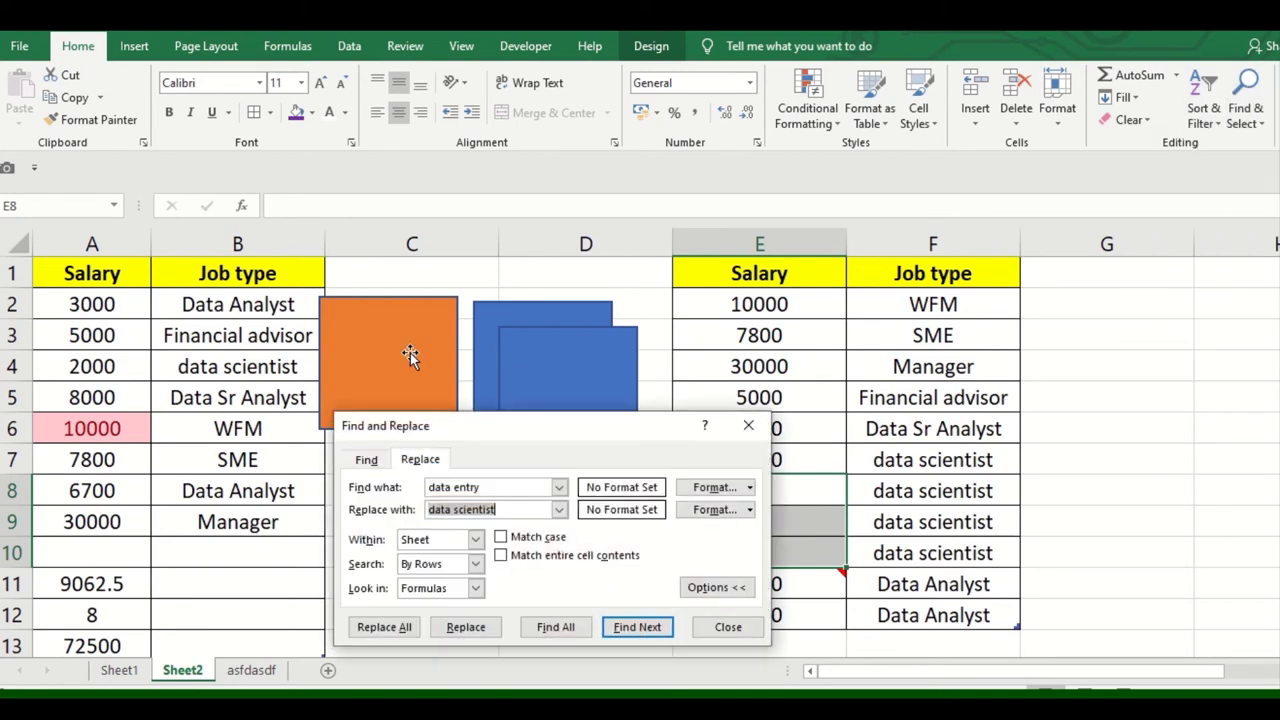
pyautogui.moveTo(469, 428); pyautogui.dragTo(386, 362)
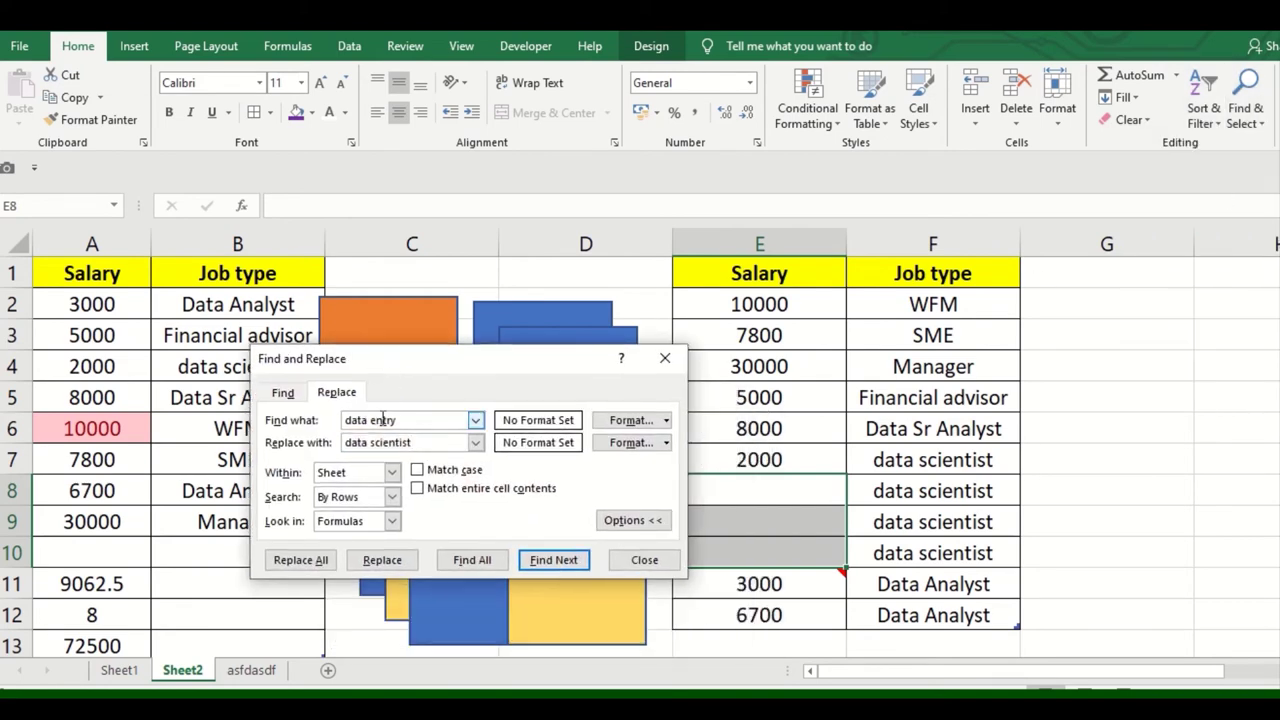
pyautogui.tripleClick(383, 420)
pyautogui.press('Delete')
pyautogui.moveTo(438, 447); pyautogui.dragTo(218, 432)
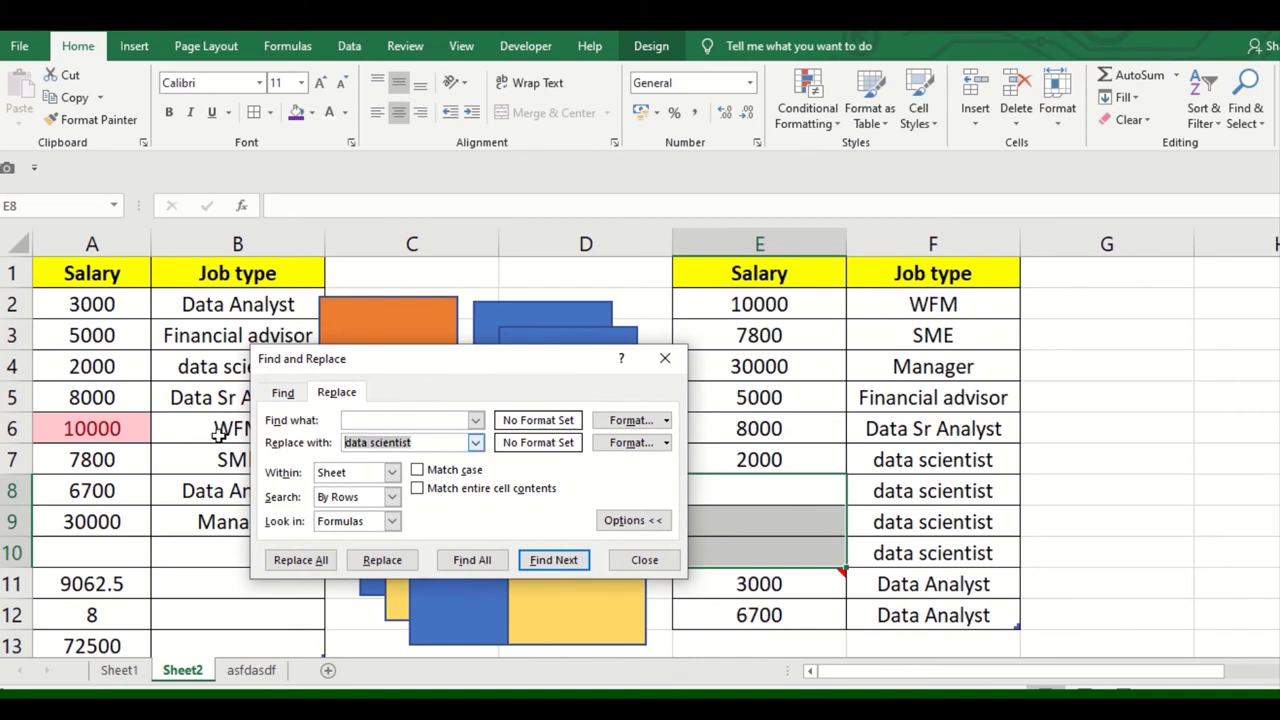
pyautogui.write('3')
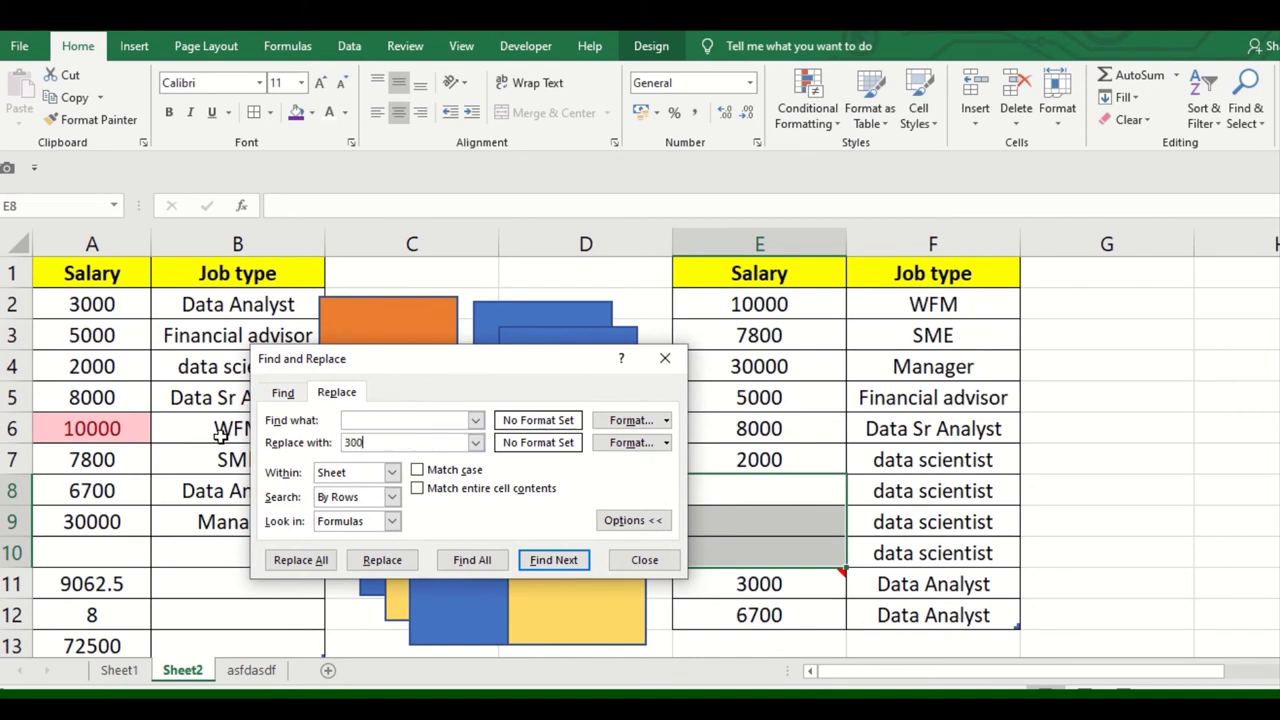
pyautogui.write('0')
pyautogui.click(300, 560)
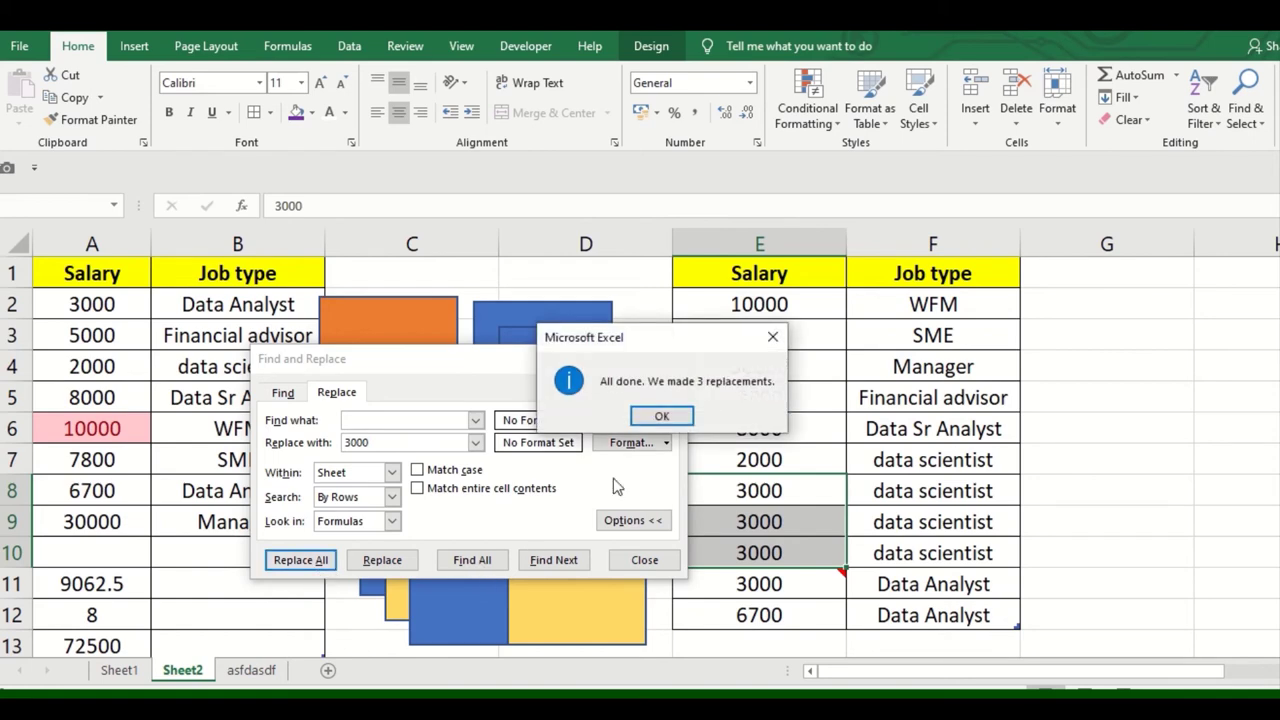
pyautogui.click(661, 416)
pyautogui.click(644, 560)
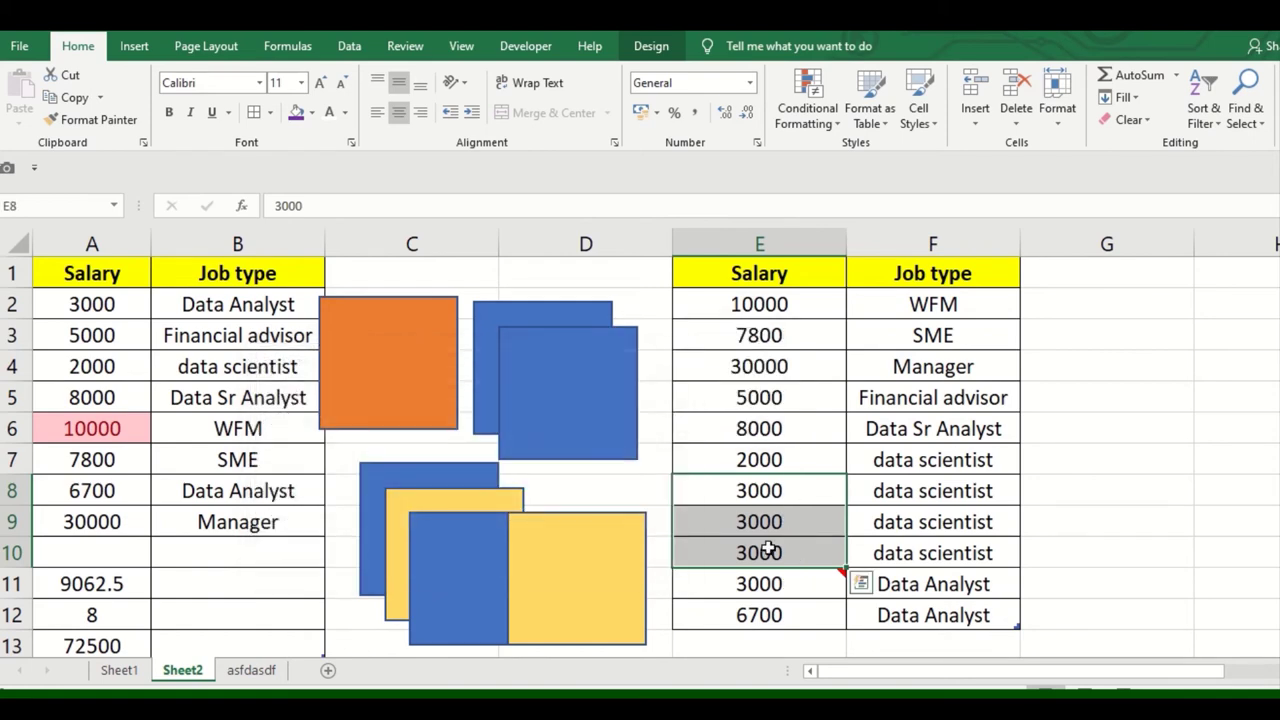
# Rearrange the two overlapping blue squares, one onto column E and the other into column D.
pyautogui.click(1245, 112)
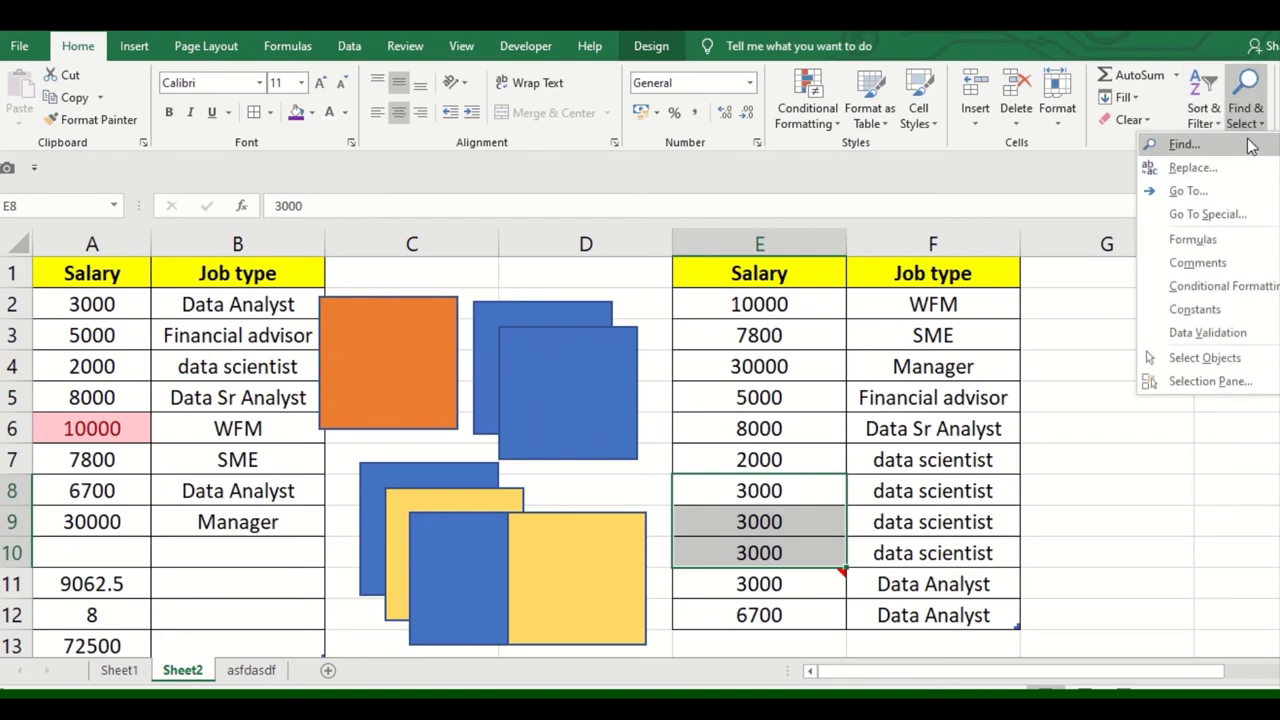
pyautogui.click(1110, 488)
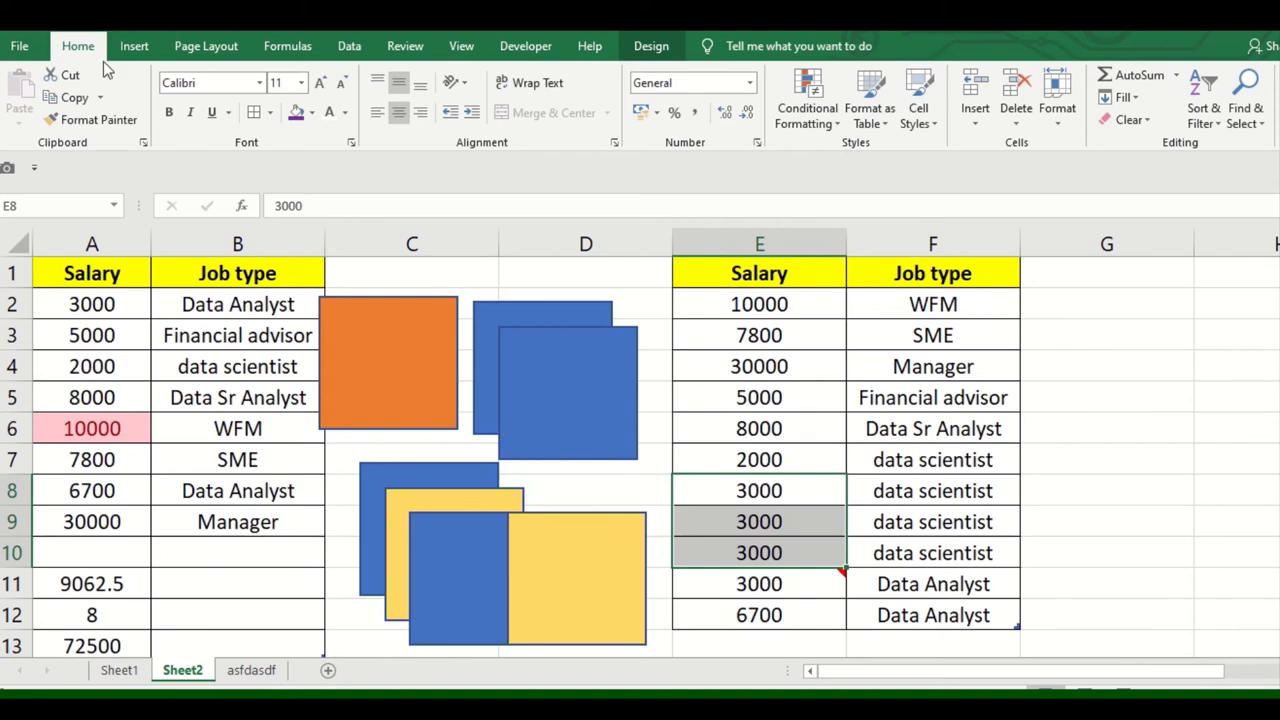
pyautogui.click(136, 50)
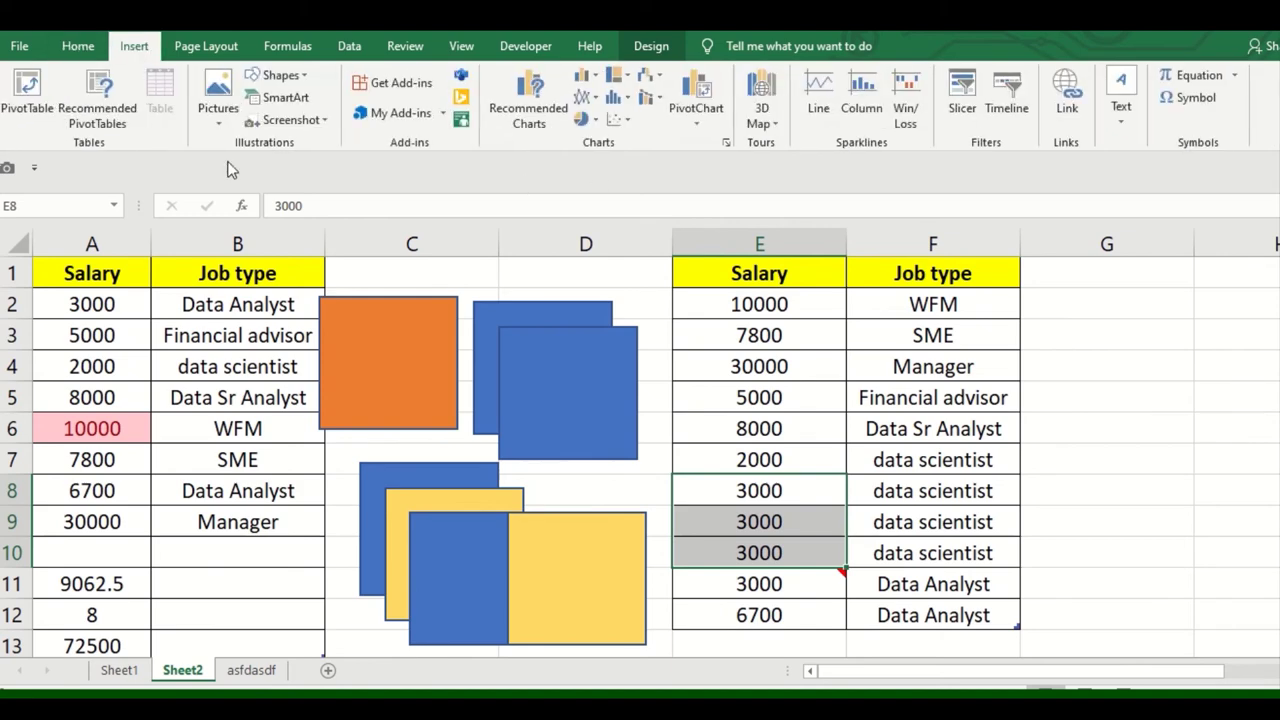
pyautogui.click(87, 52)
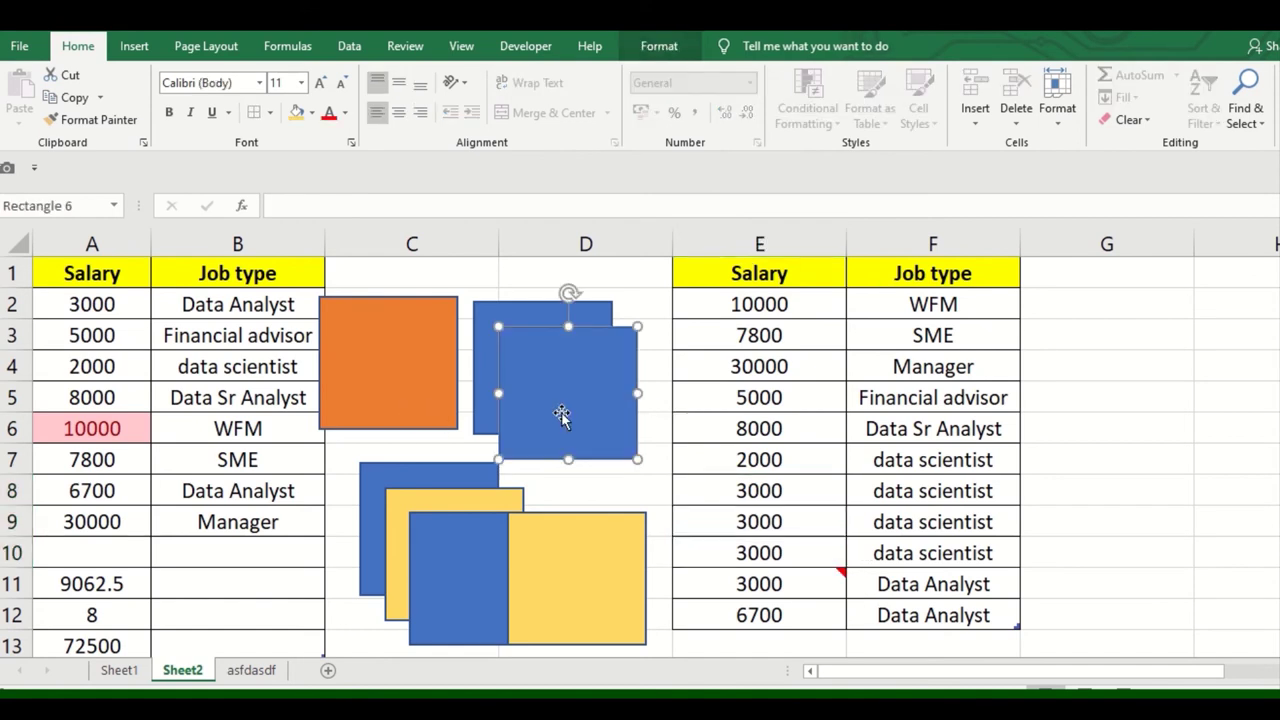
pyautogui.moveTo(560, 417); pyautogui.dragTo(729, 469)
pyautogui.click(561, 371)
pyautogui.moveTo(561, 371); pyautogui.dragTo(678, 401)
pyautogui.moveTo(714, 458); pyautogui.dragTo(586, 375)
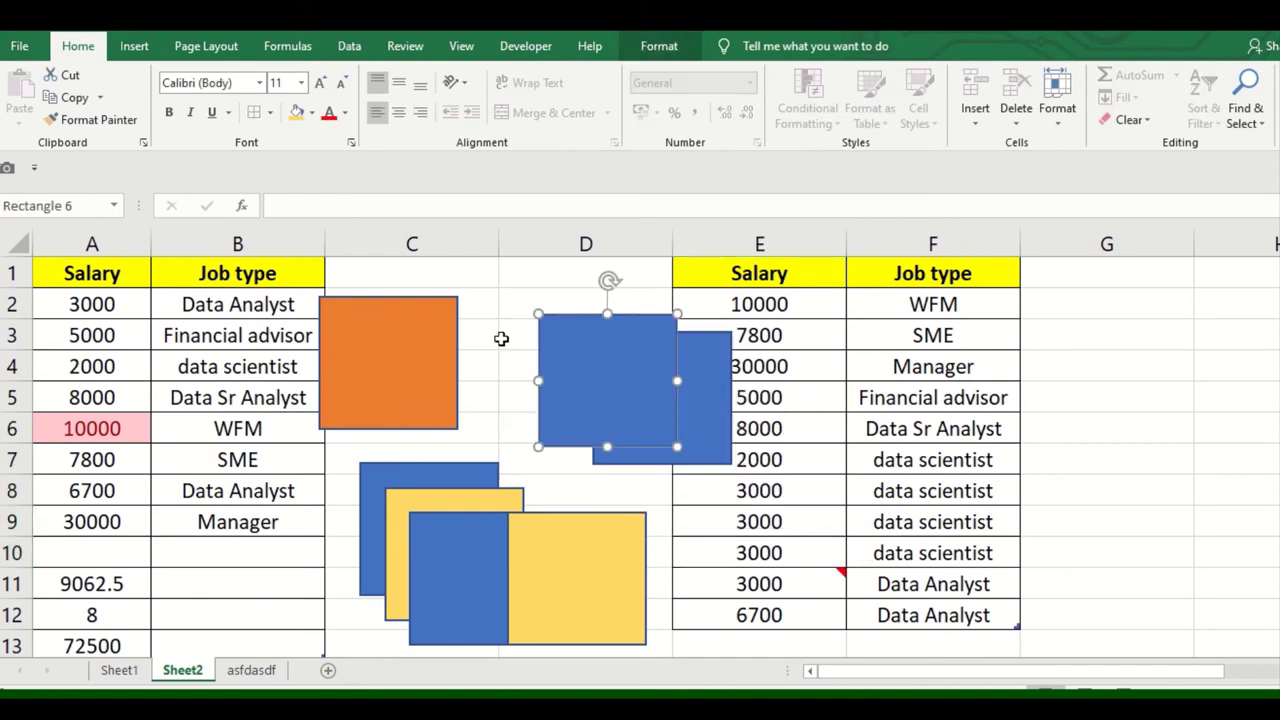
# Draw a Snip Diagonal Corner Rectangle over E8:E12, aligned with column E.
pyautogui.click(134, 47)
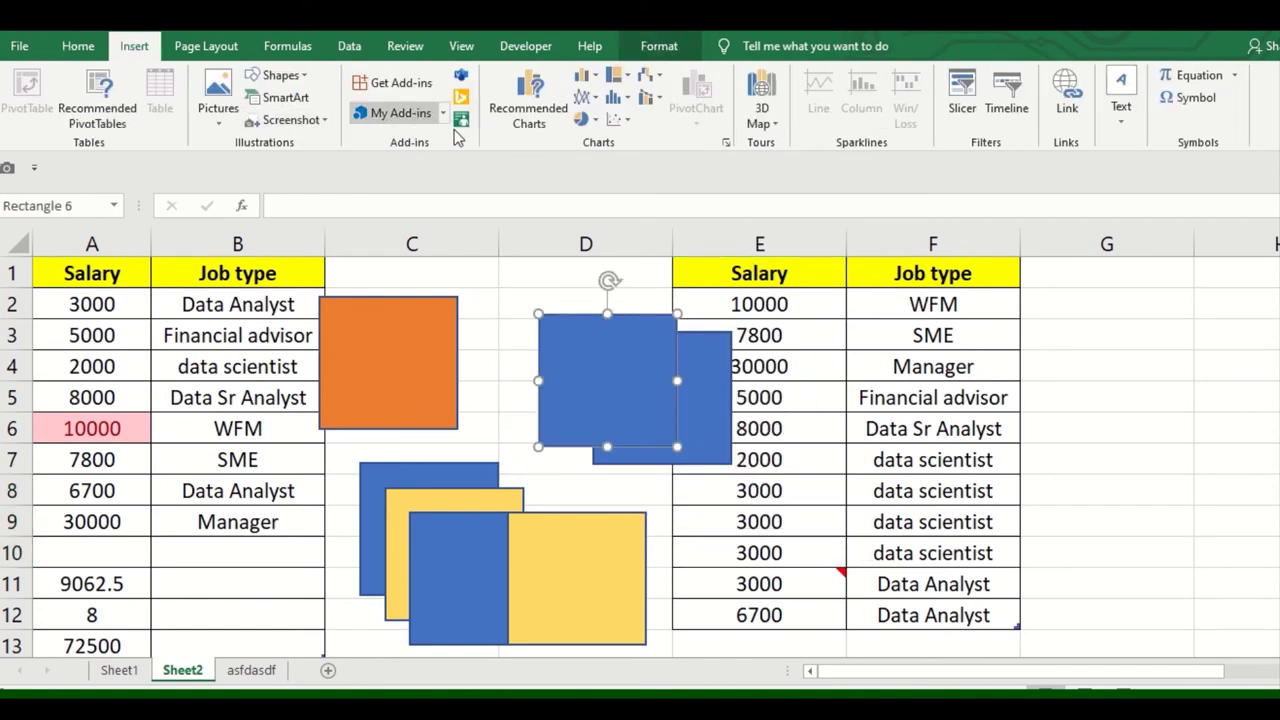
pyautogui.click(288, 77)
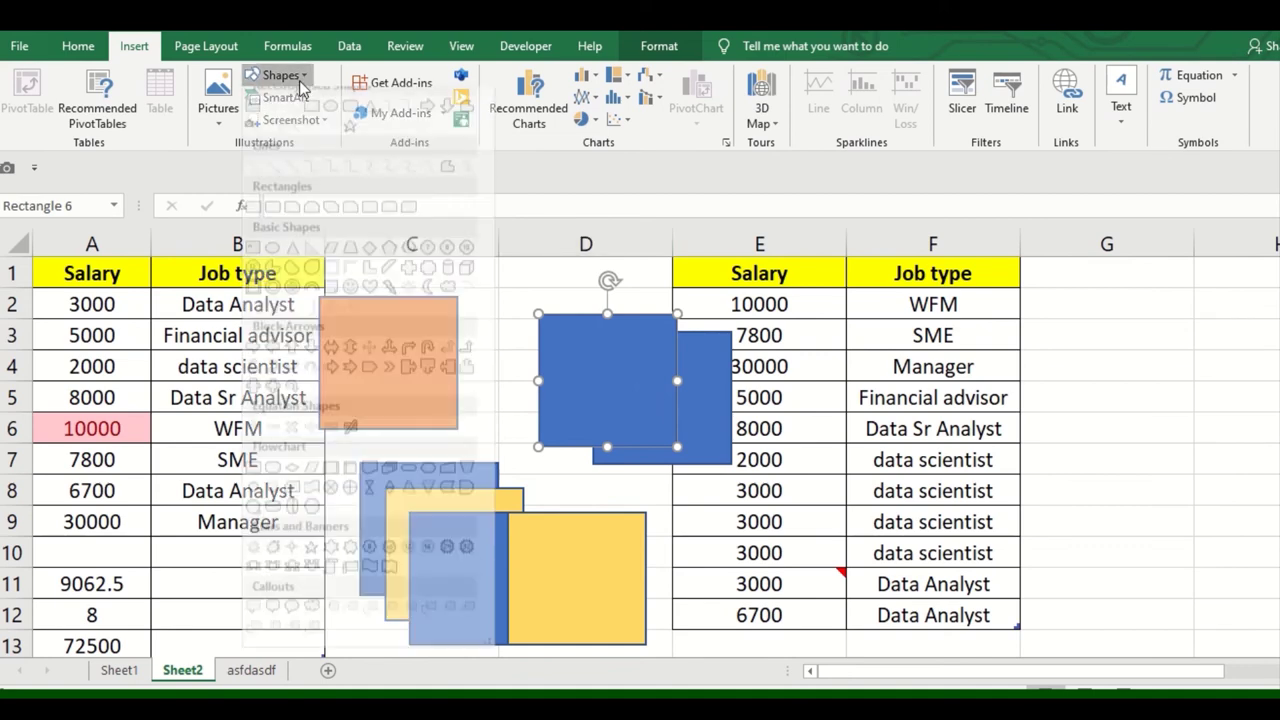
pyautogui.click(331, 220)
pyautogui.moveTo(645, 472); pyautogui.dragTo(832, 627)
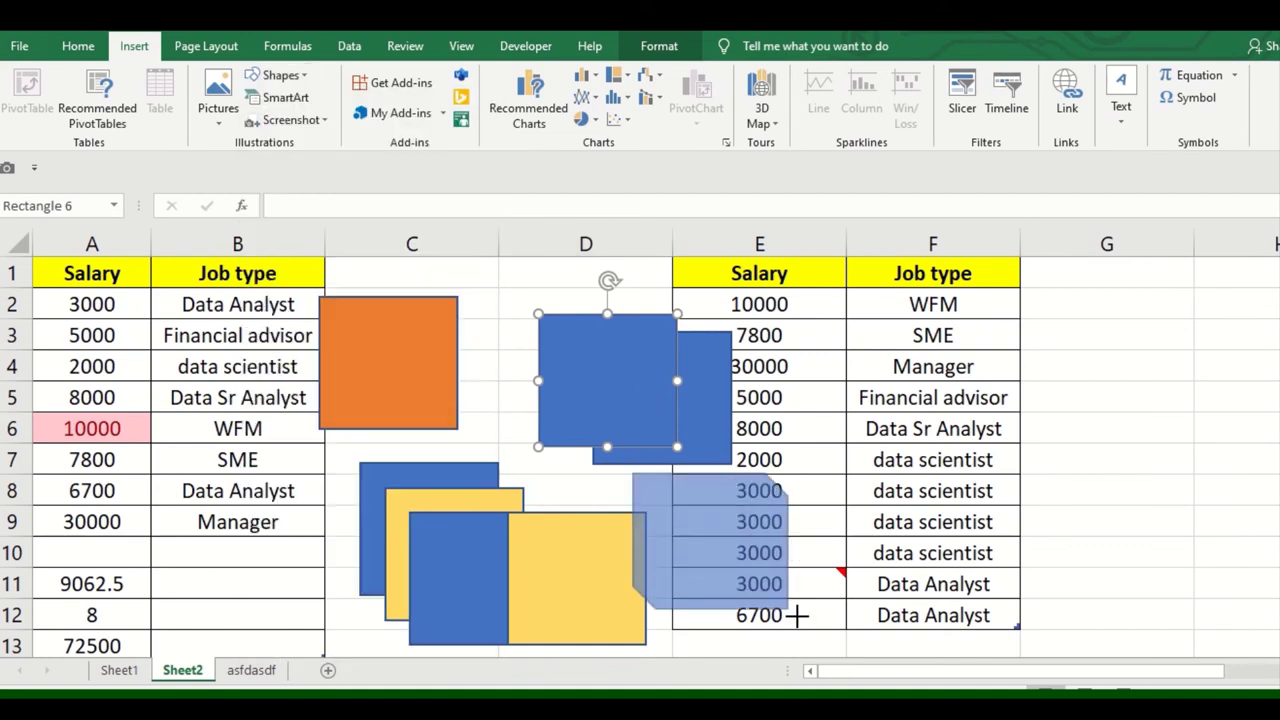
pyautogui.moveTo(754, 574); pyautogui.dragTo(754, 568)
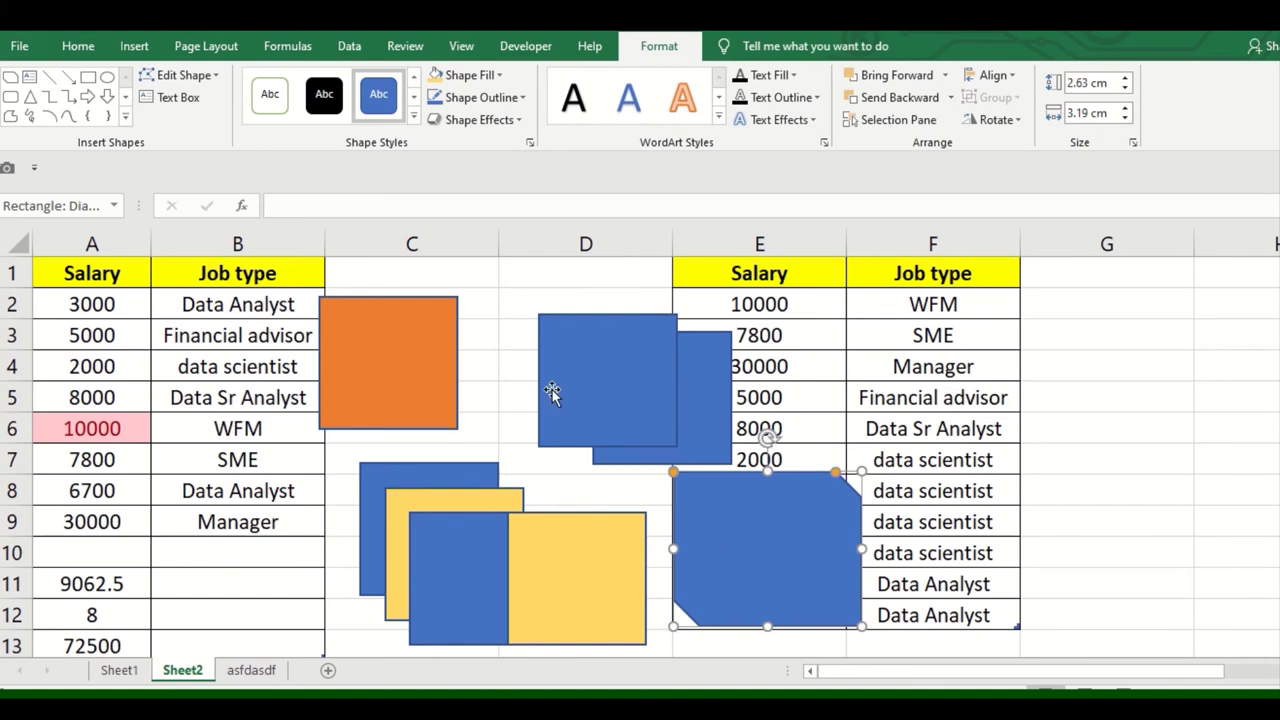
pyautogui.click(520, 350)
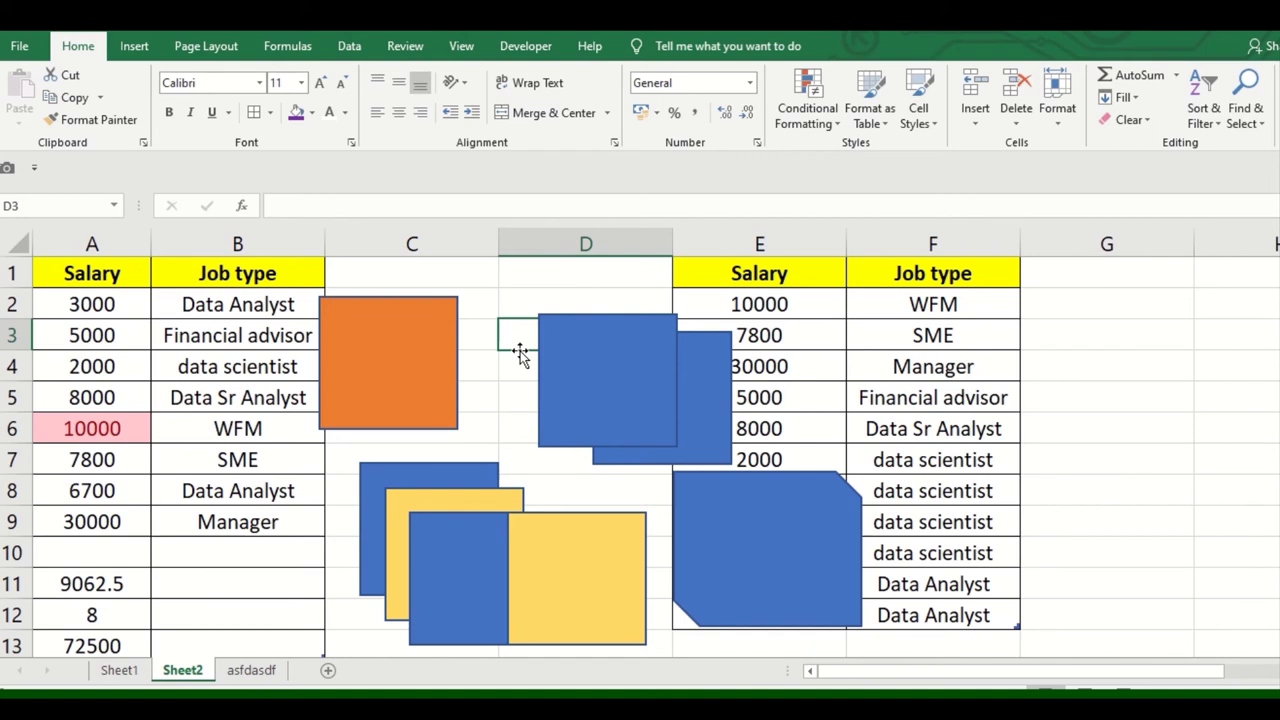
# Open the Selection Pane and select each rectangle in turn from the shape list.
pyautogui.click(1245, 105)
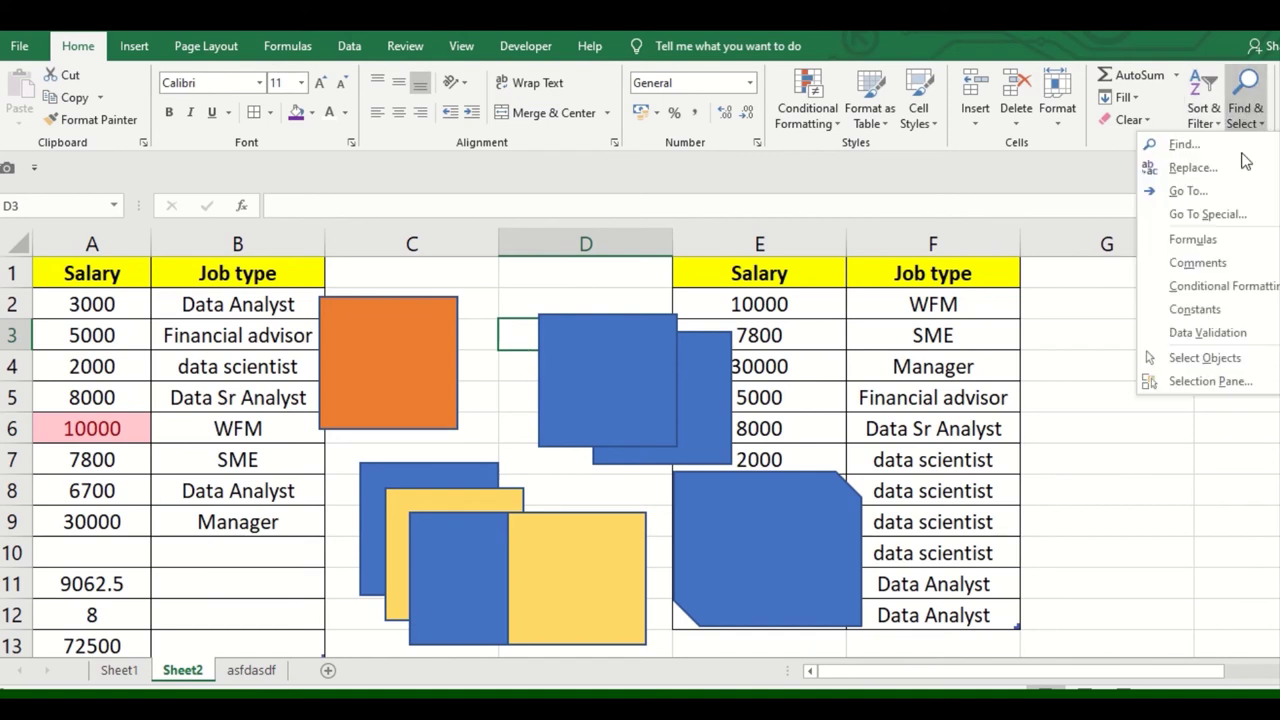
pyautogui.click(1222, 380)
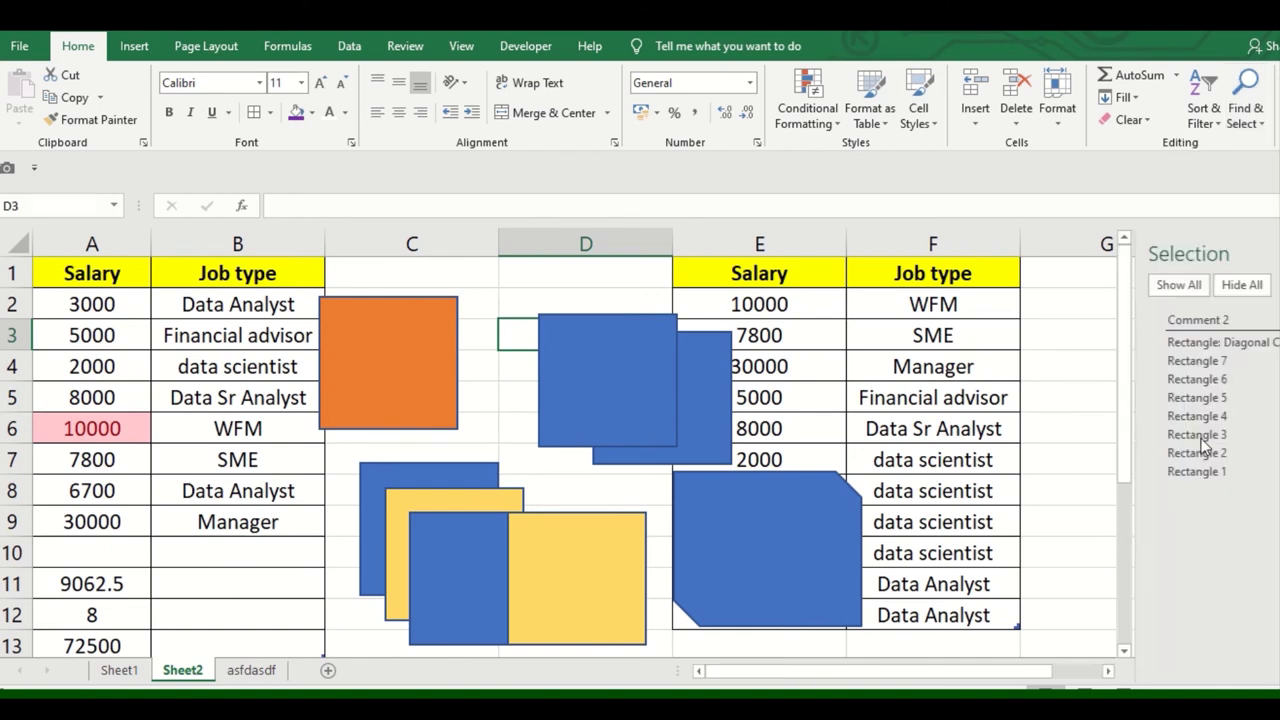
pyautogui.click(1205, 380)
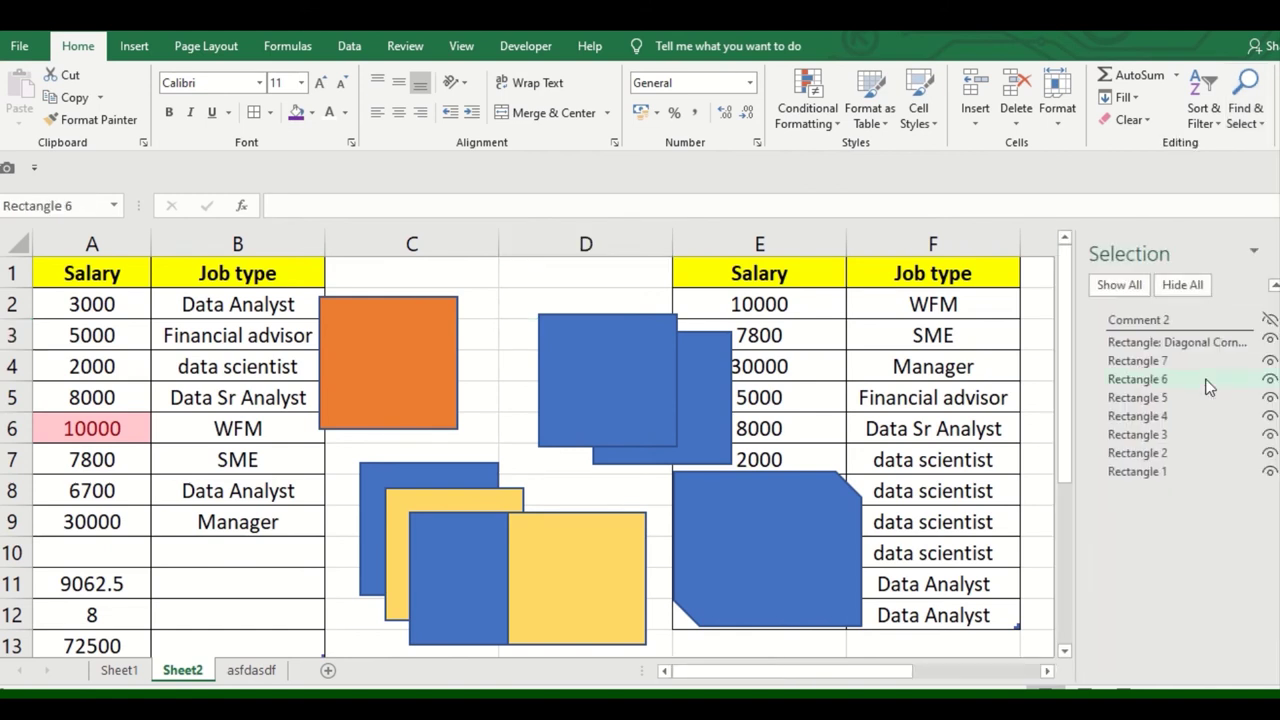
pyautogui.click(1153, 415)
pyautogui.click(1155, 453)
pyautogui.click(1157, 380)
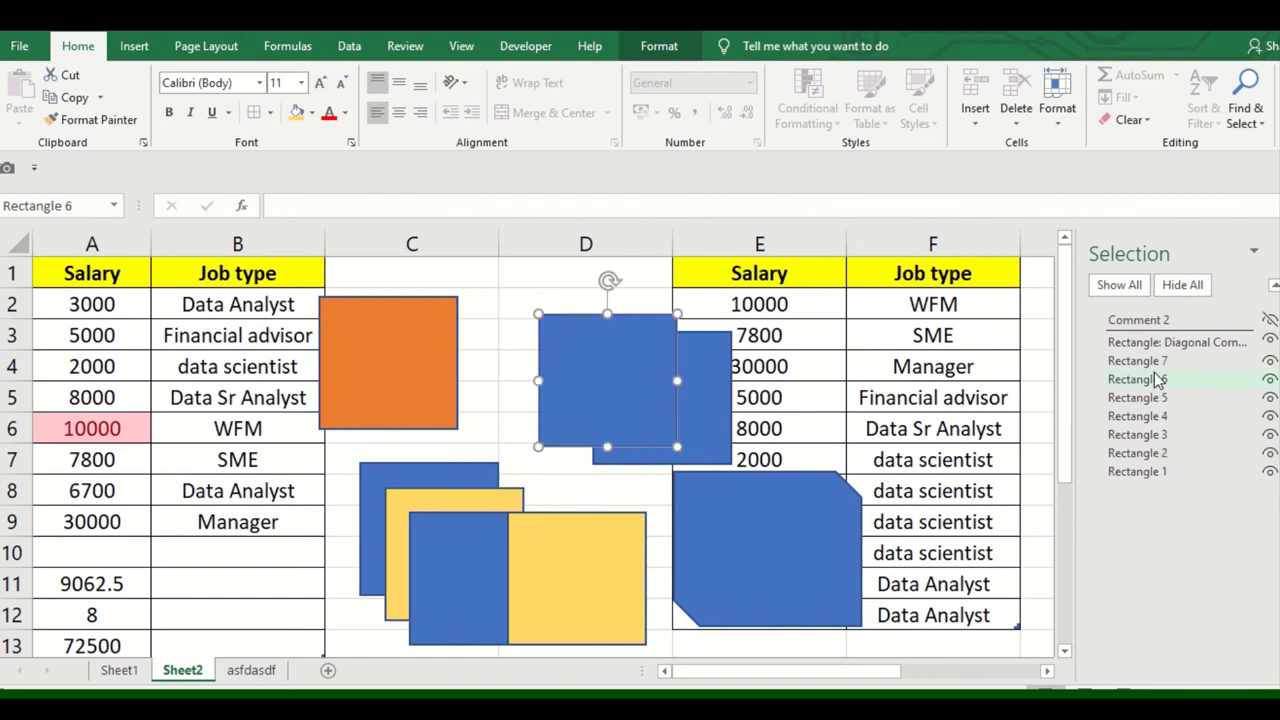
pyautogui.click(1157, 361)
pyautogui.click(1157, 416)
pyautogui.click(1157, 471)
pyautogui.click(1155, 416)
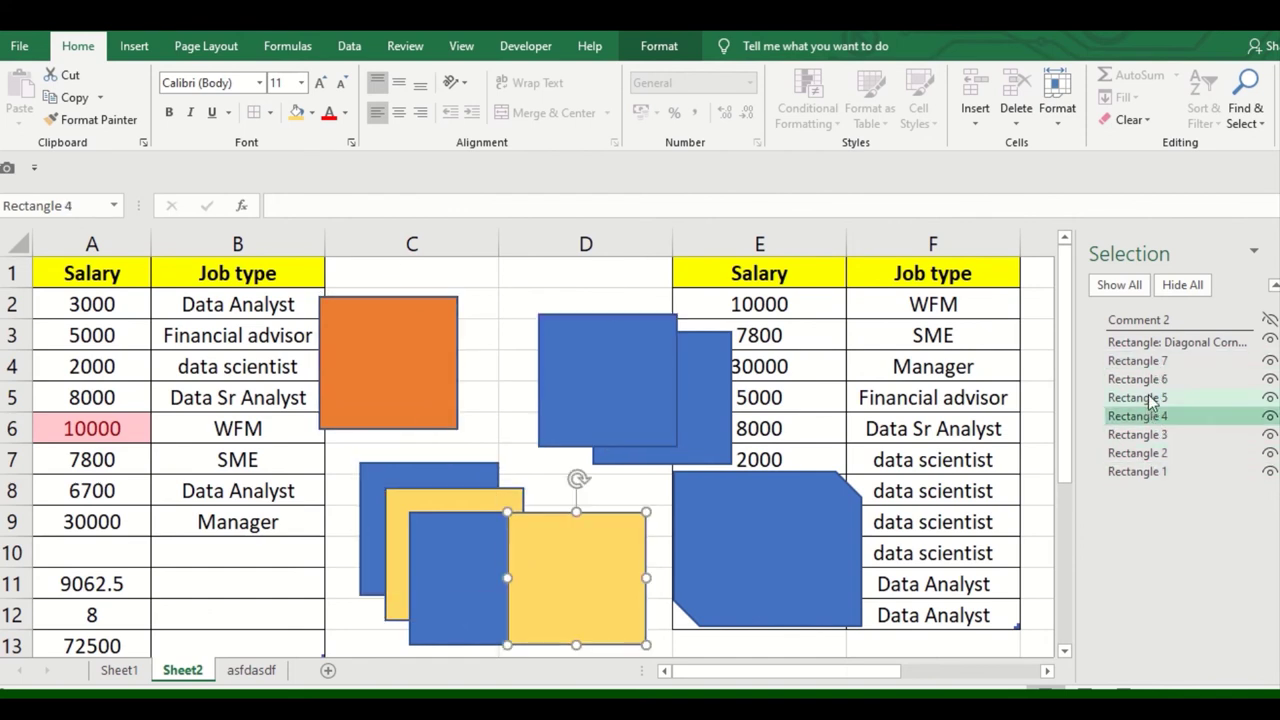
pyautogui.click(1155, 380)
pyautogui.click(1153, 453)
pyautogui.click(1157, 398)
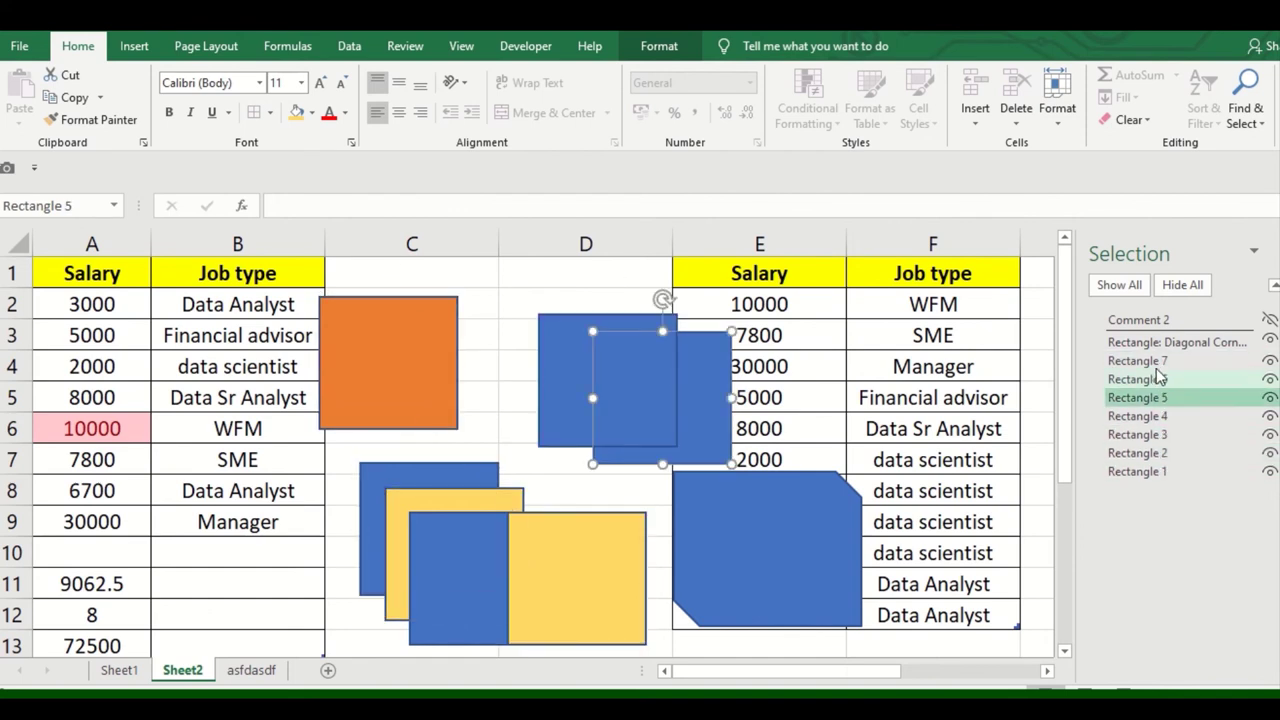
pyautogui.click(1155, 361)
# Toggle visibility of Rectangles 7, 3 and 4 and the diagonal-corner rectangle, and show Comment 2.
pyautogui.click(1270, 360)
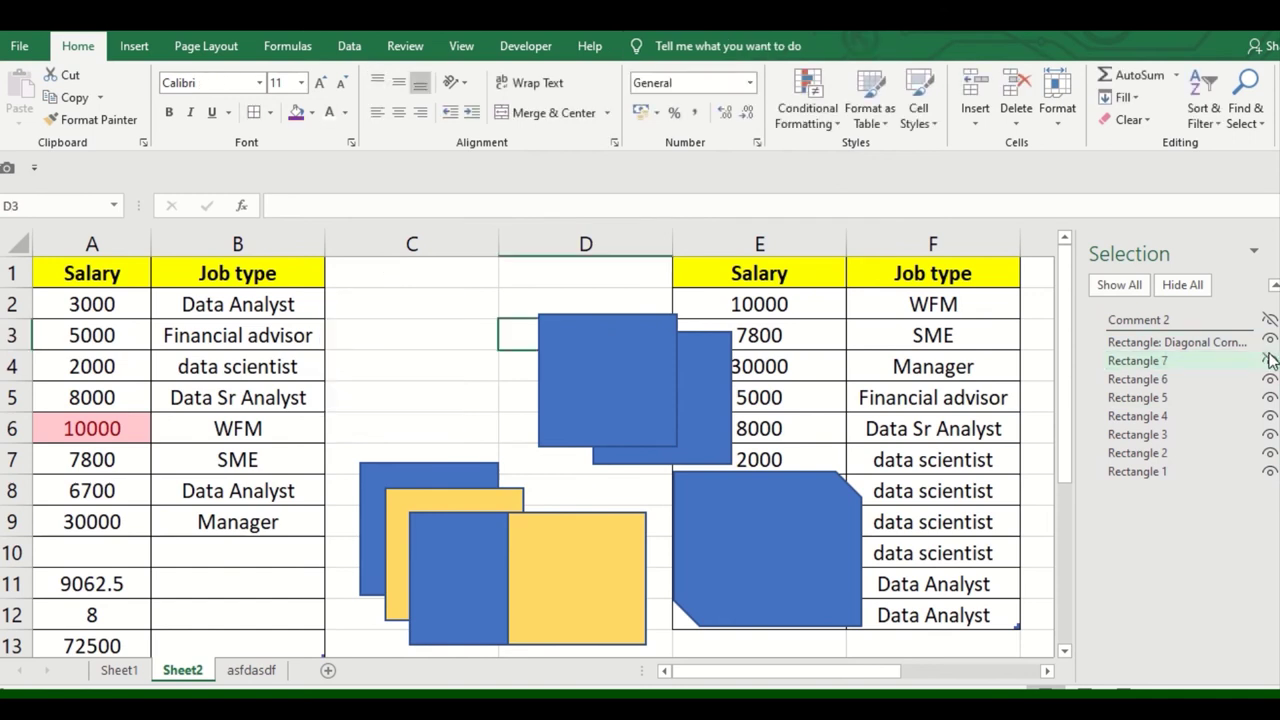
pyautogui.click(1270, 360)
pyautogui.click(1270, 342)
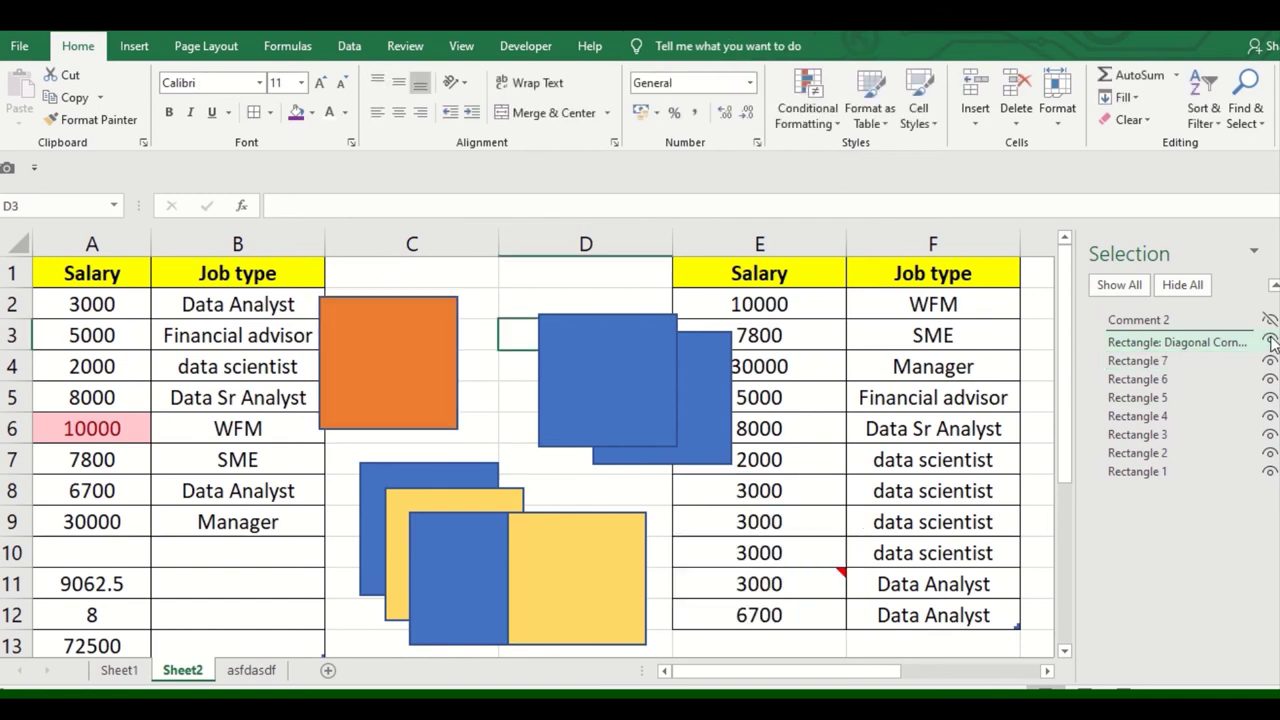
pyautogui.click(1270, 342)
pyautogui.click(1264, 436)
pyautogui.click(1269, 436)
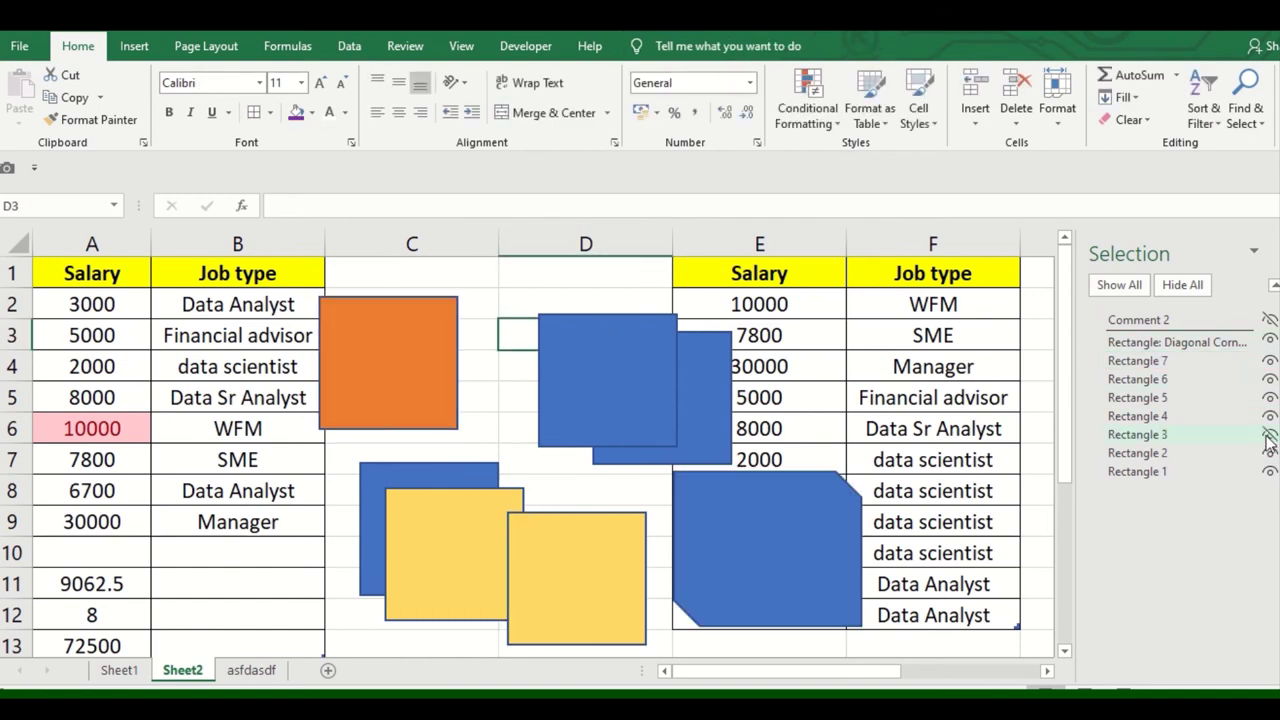
pyautogui.click(1269, 436)
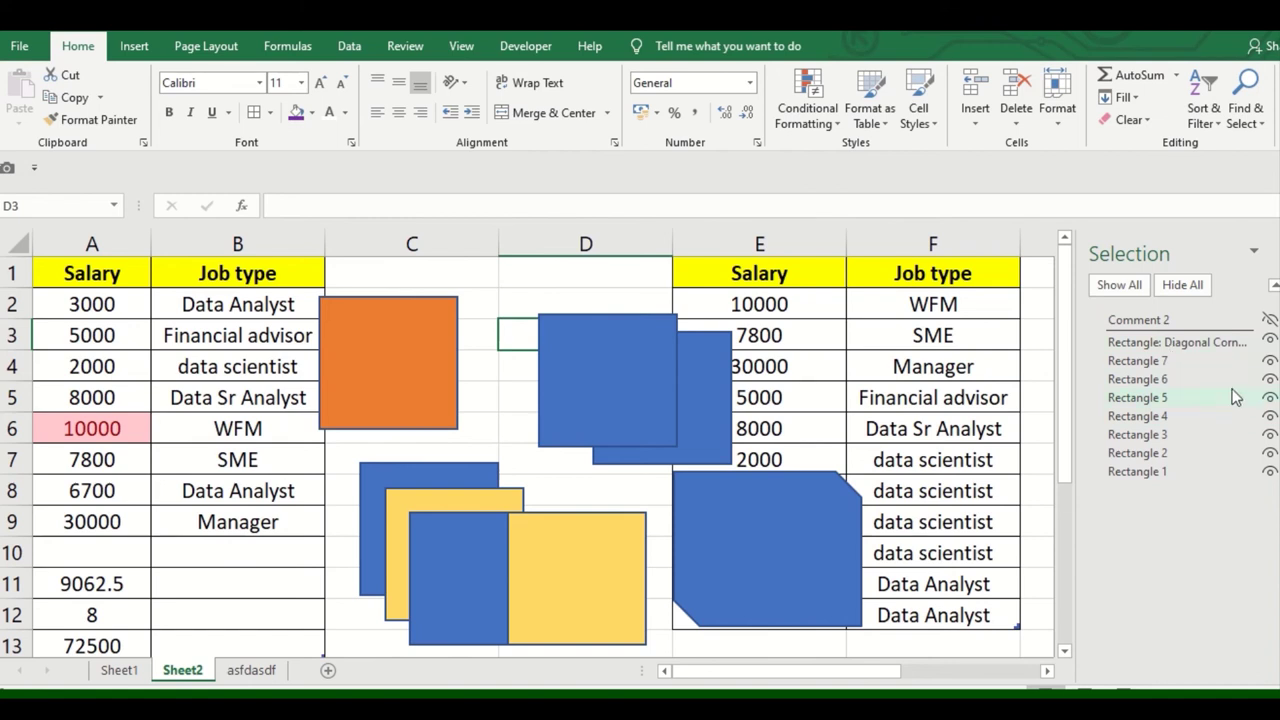
pyautogui.click(1269, 342)
pyautogui.click(1269, 416)
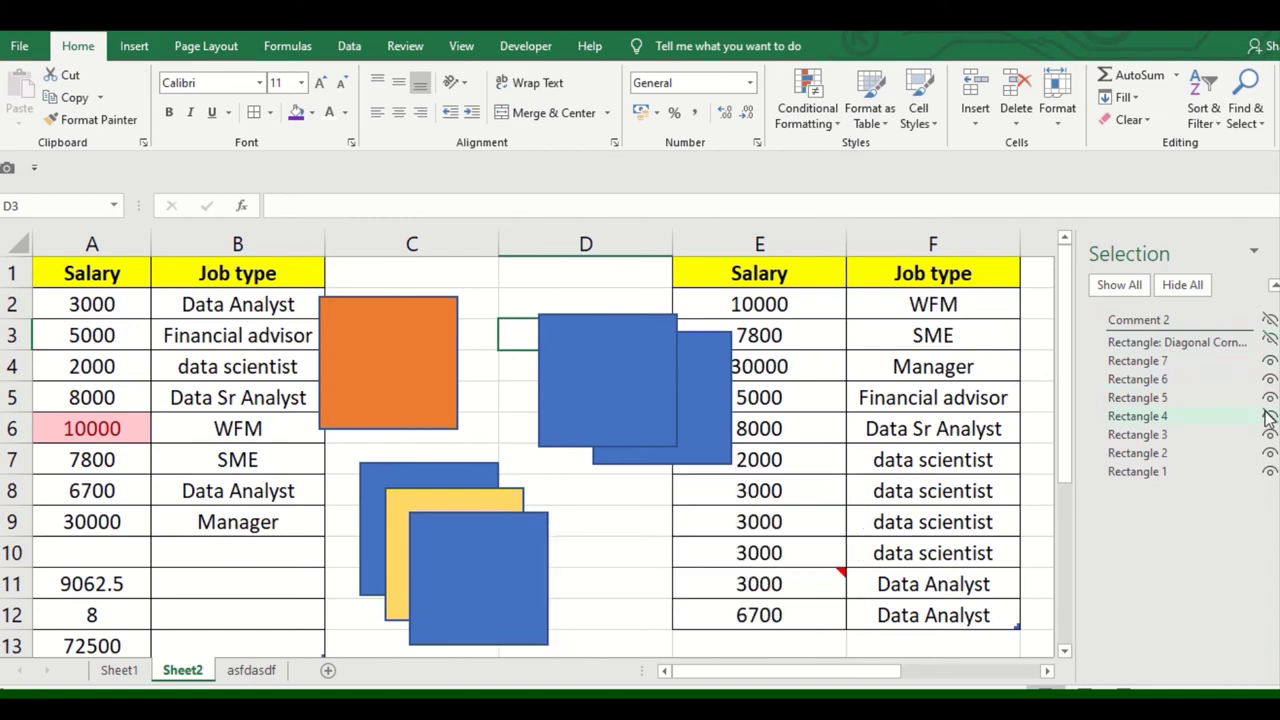
pyautogui.click(1269, 418)
pyautogui.click(1269, 320)
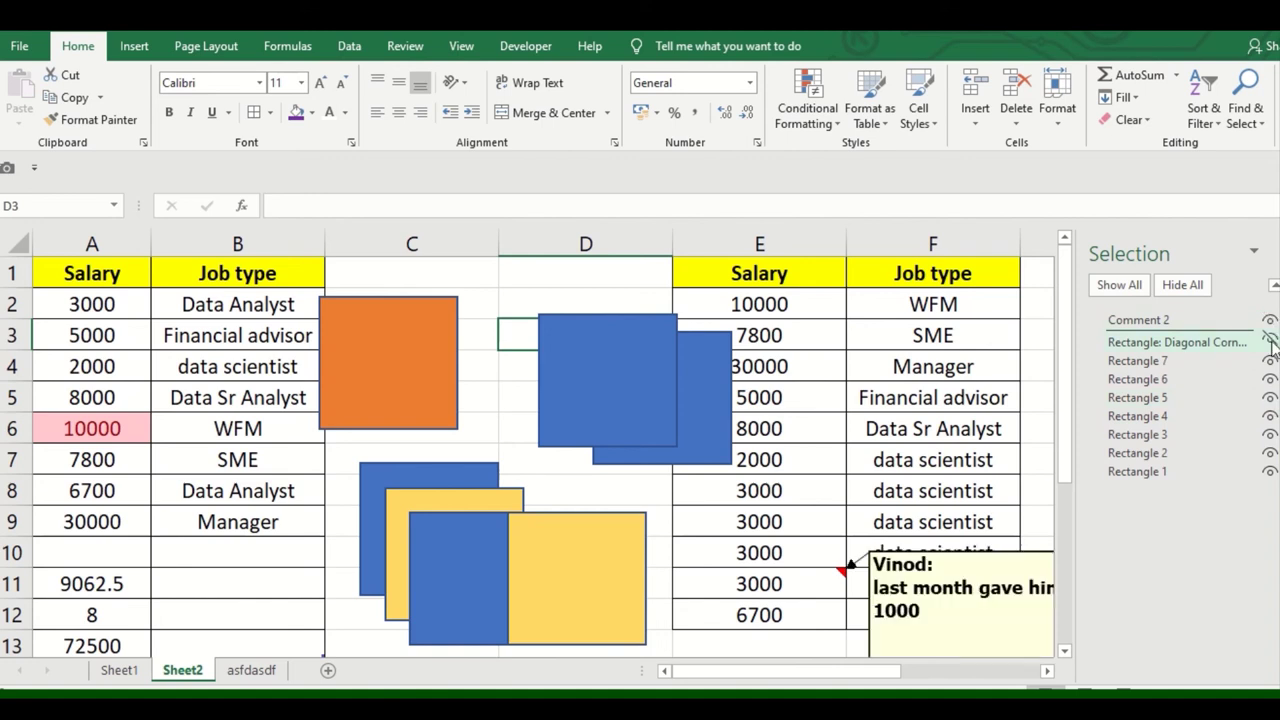
pyautogui.click(1269, 342)
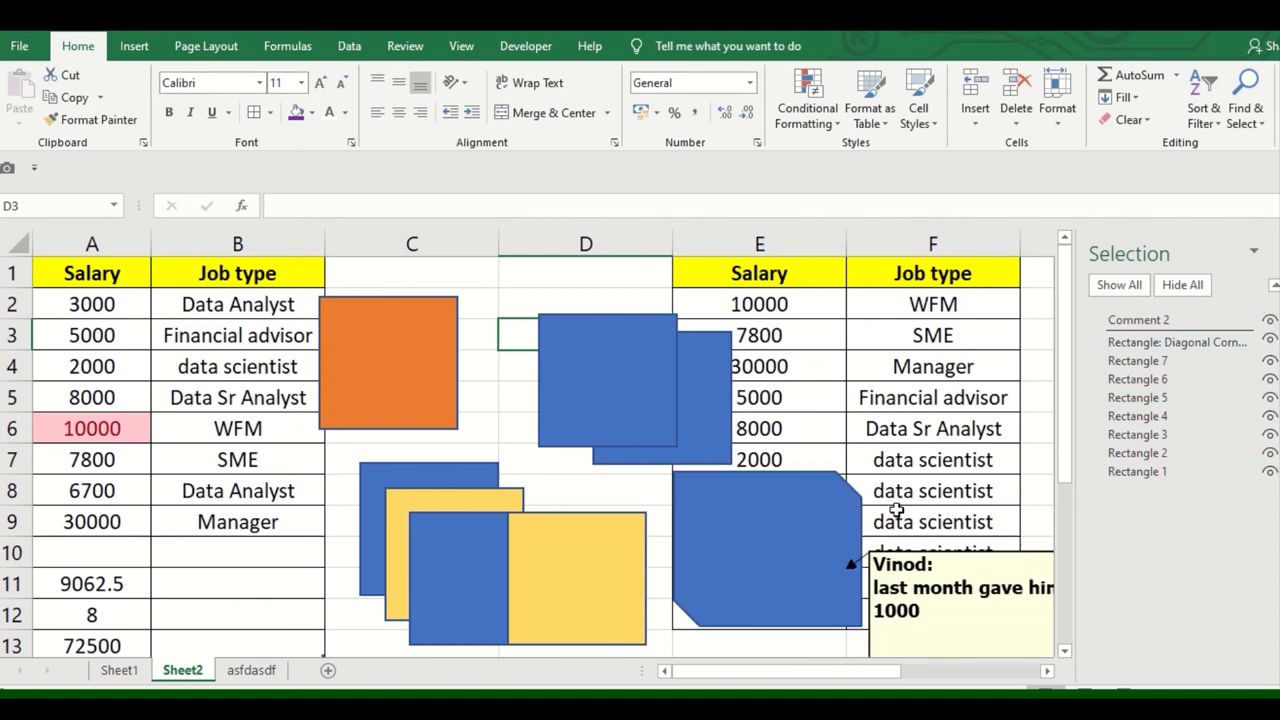
# Move the diagonal-corner rectangle over C7:D11, then hide Comment 2.
pyautogui.click(779, 520)
pyautogui.moveTo(779, 520); pyautogui.dragTo(511, 486)
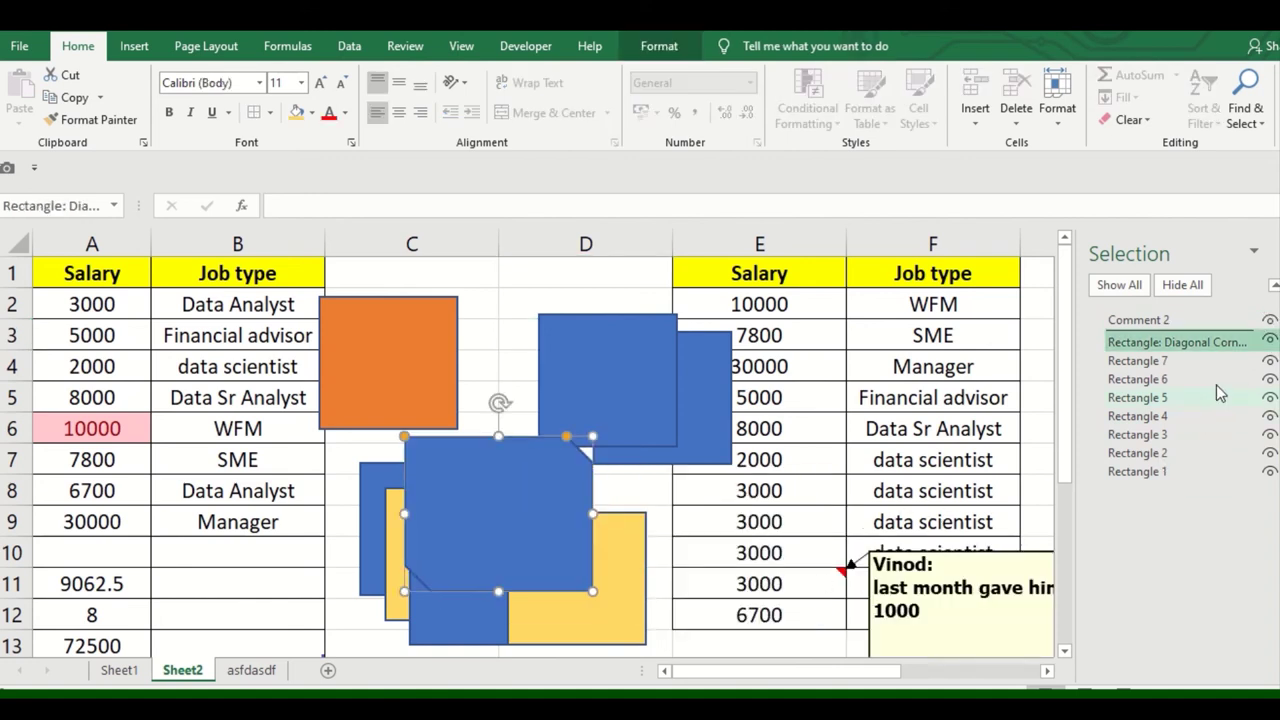
pyautogui.click(1275, 318)
pyautogui.click(1275, 318)
pyautogui.click(1275, 318)
pyautogui.click(946, 420)
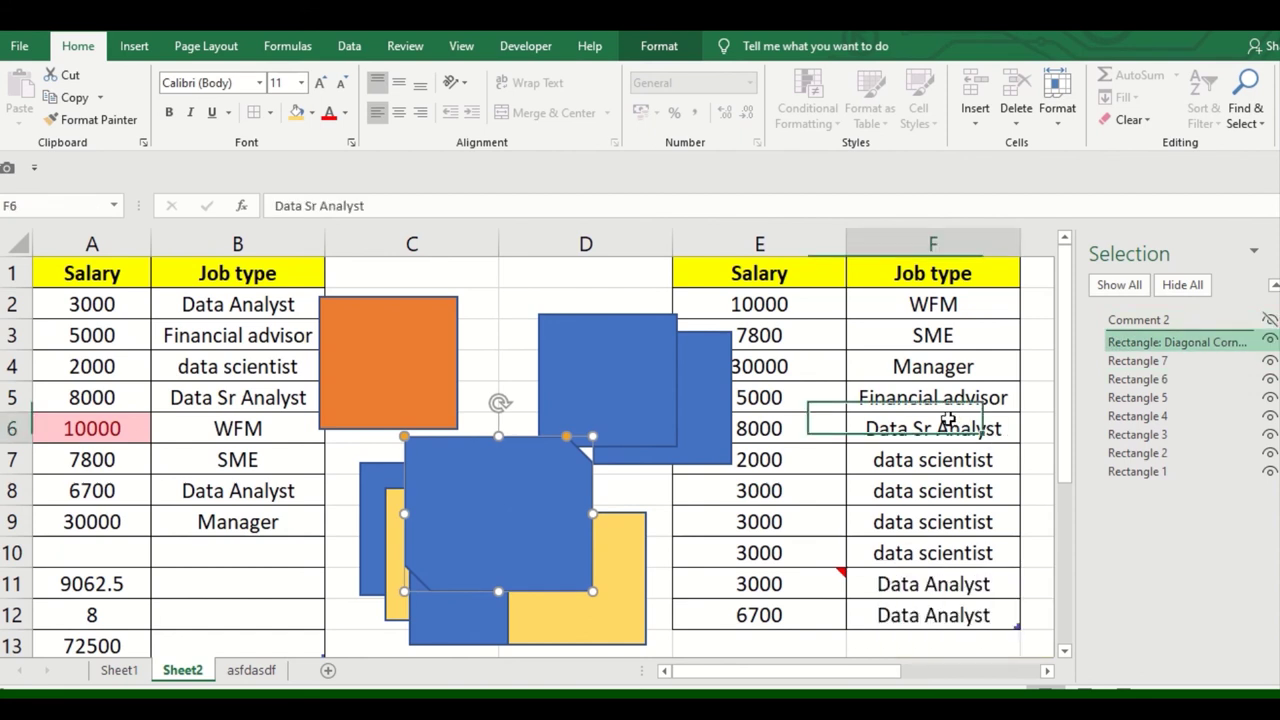
# Try Find & Select > Comments, then select cells A2:A4 and B2:B3 in the left table.
pyautogui.click(1250, 121)
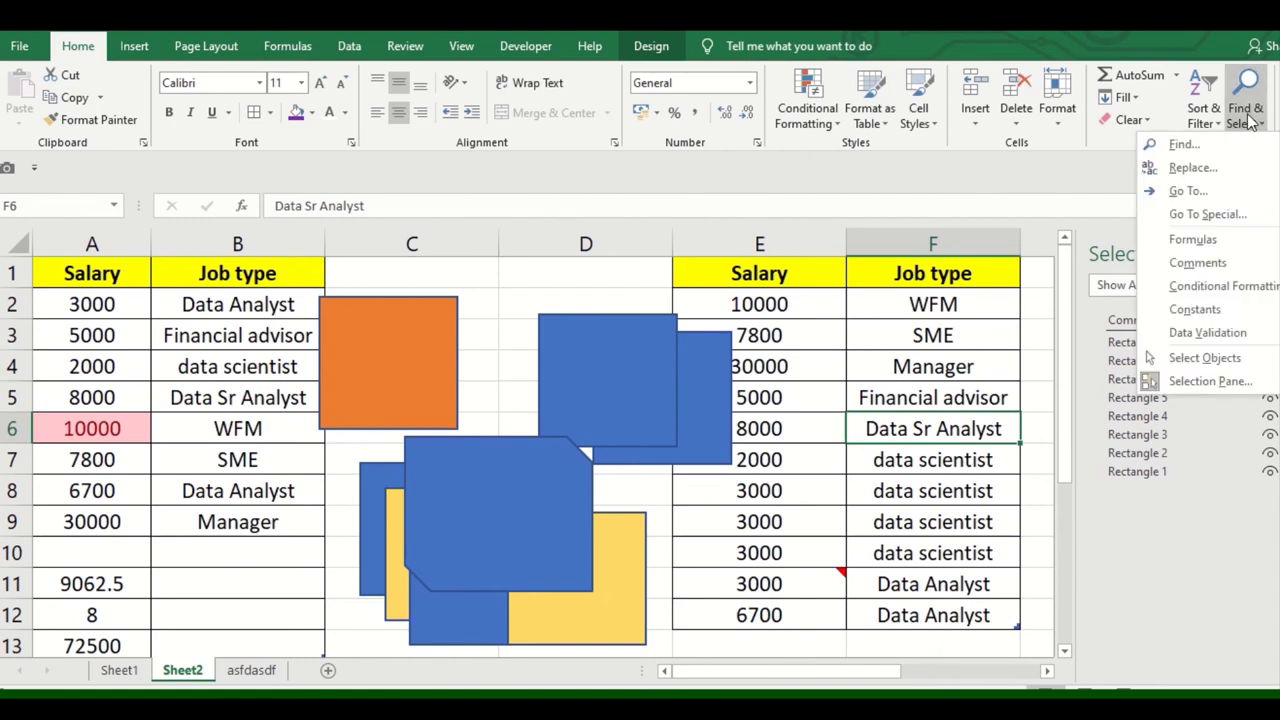
pyautogui.click(1209, 266)
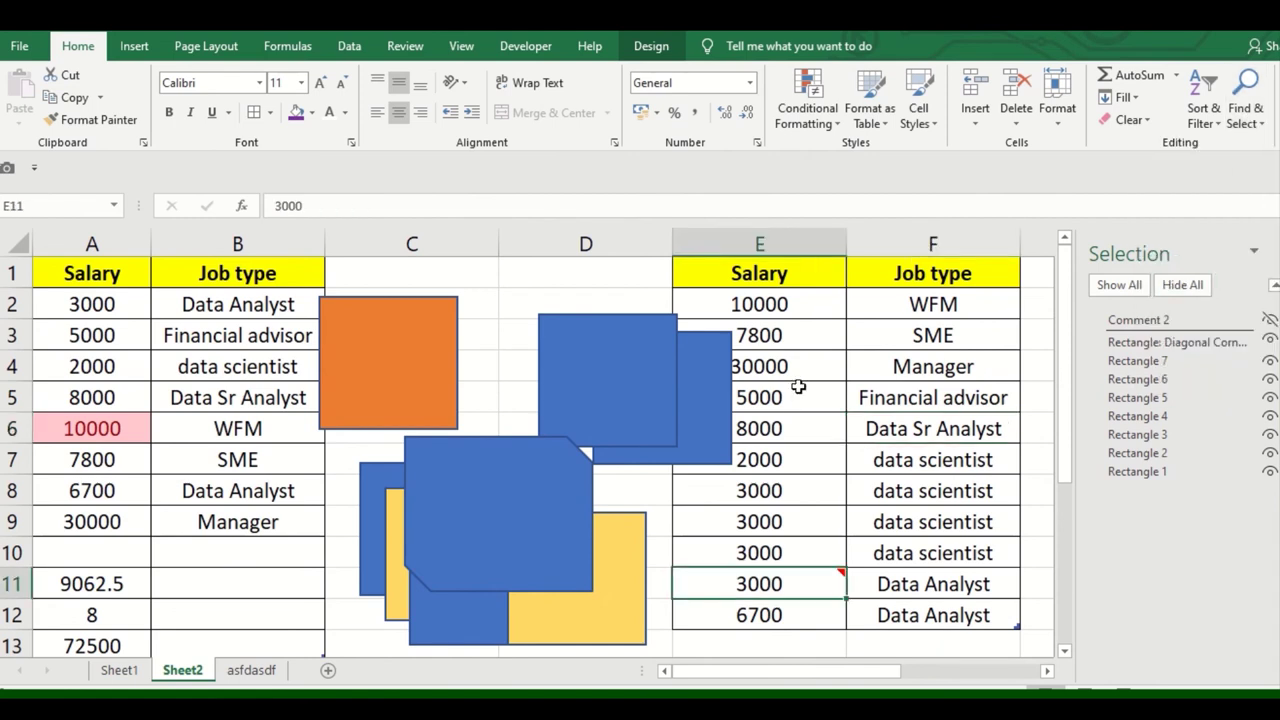
pyautogui.click(754, 455)
pyautogui.click(137, 337)
pyautogui.moveTo(155, 300); pyautogui.dragTo(186, 333)
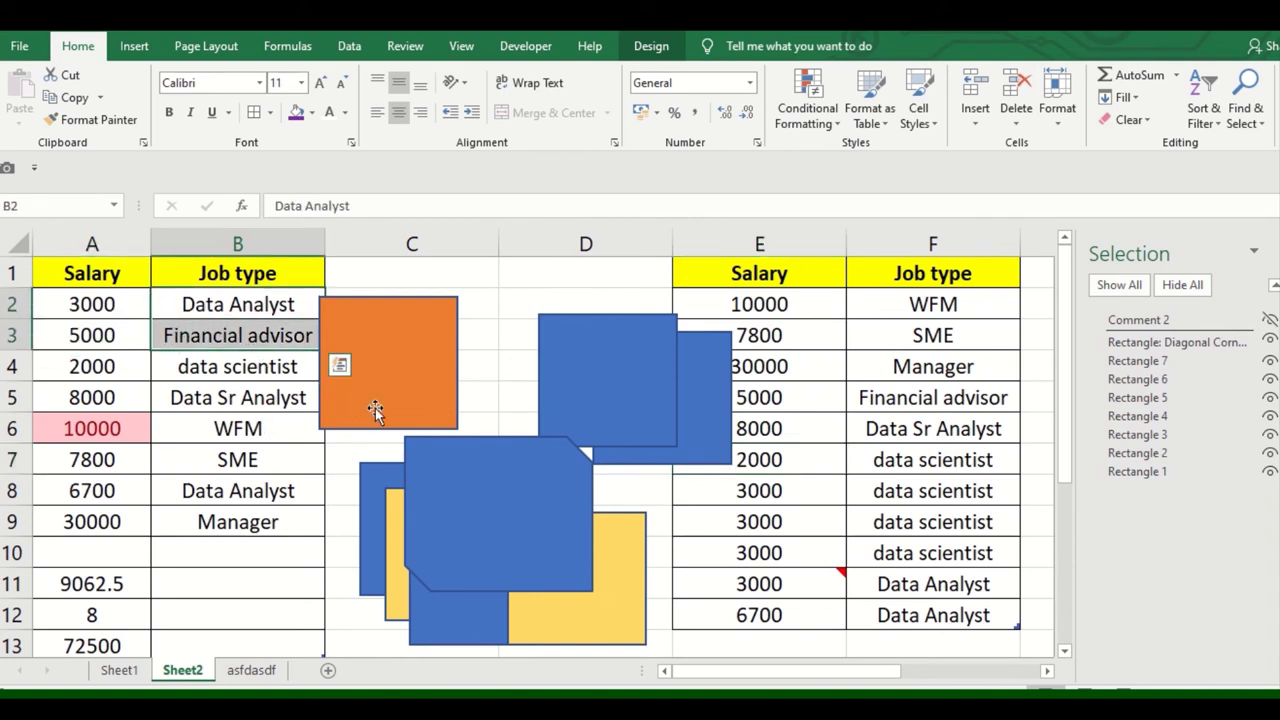
pyautogui.click(237, 303)
pyautogui.moveTo(104, 313); pyautogui.dragTo(126, 371)
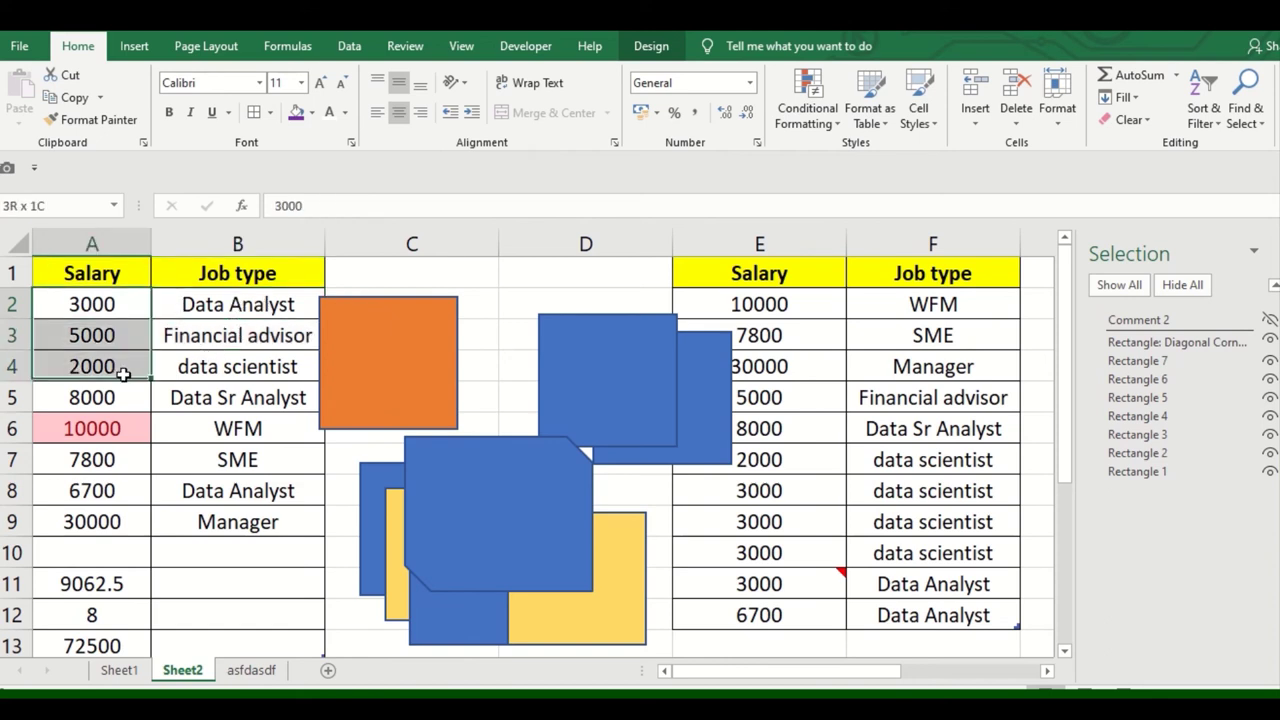
pyautogui.click(235, 313)
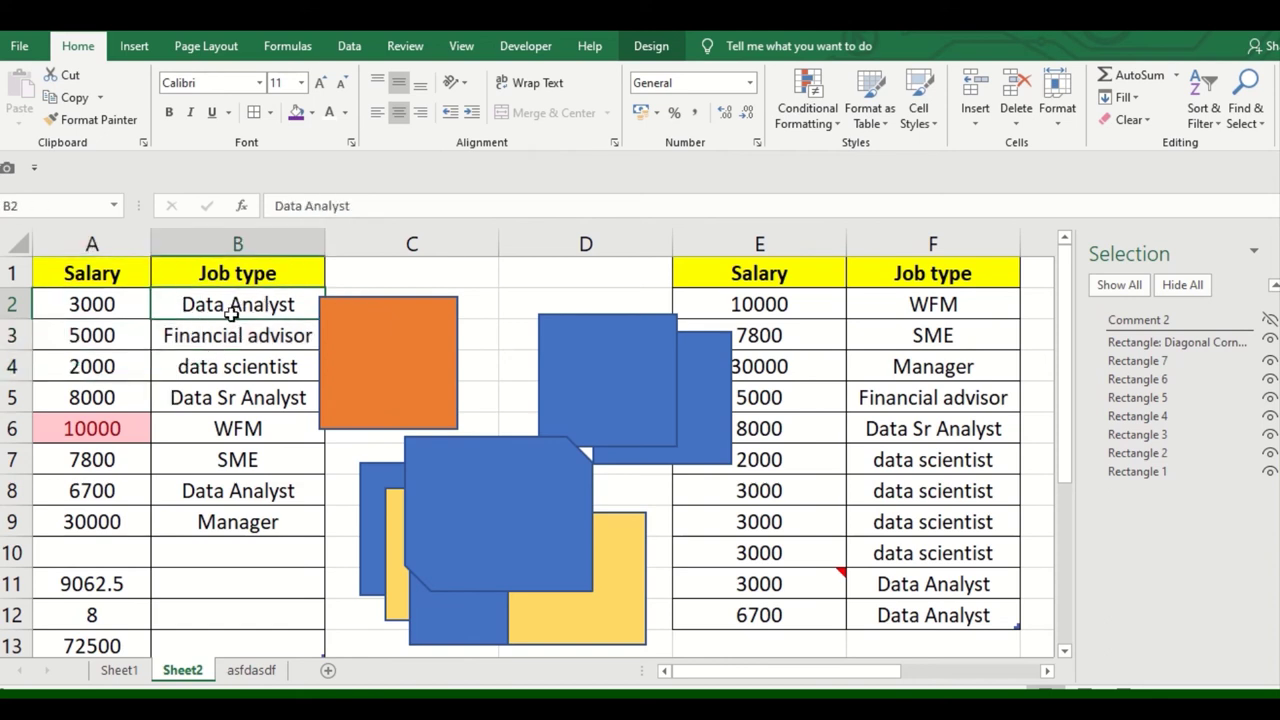
# Select the commented cell E11 via Find & Select > Comments and extend to E11:F11.
pyautogui.click(1253, 124)
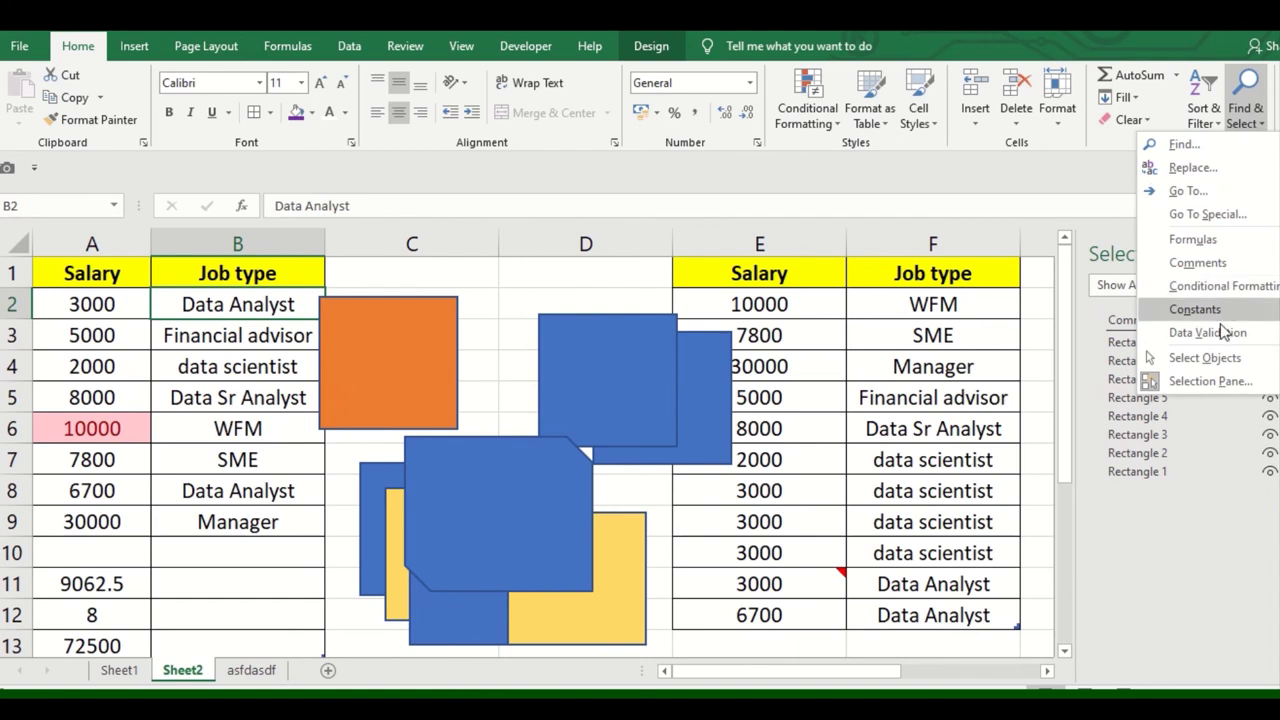
pyautogui.click(1218, 265)
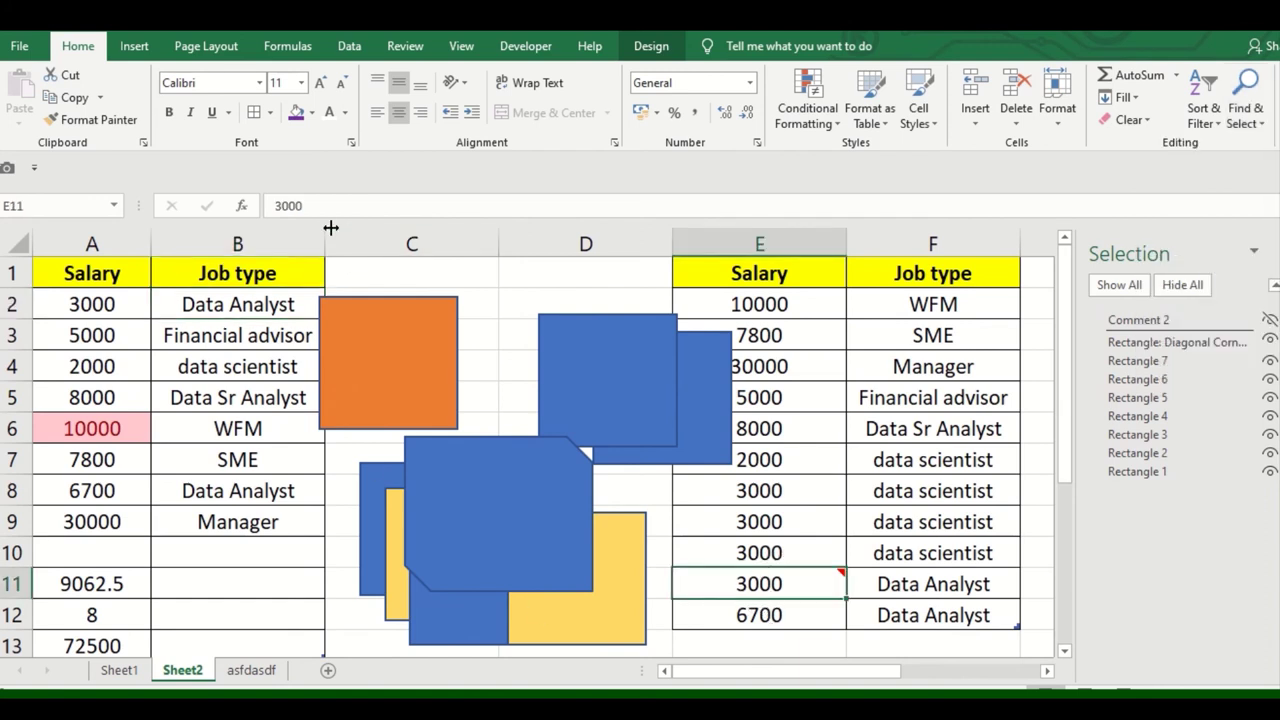
pyautogui.moveTo(778, 586)
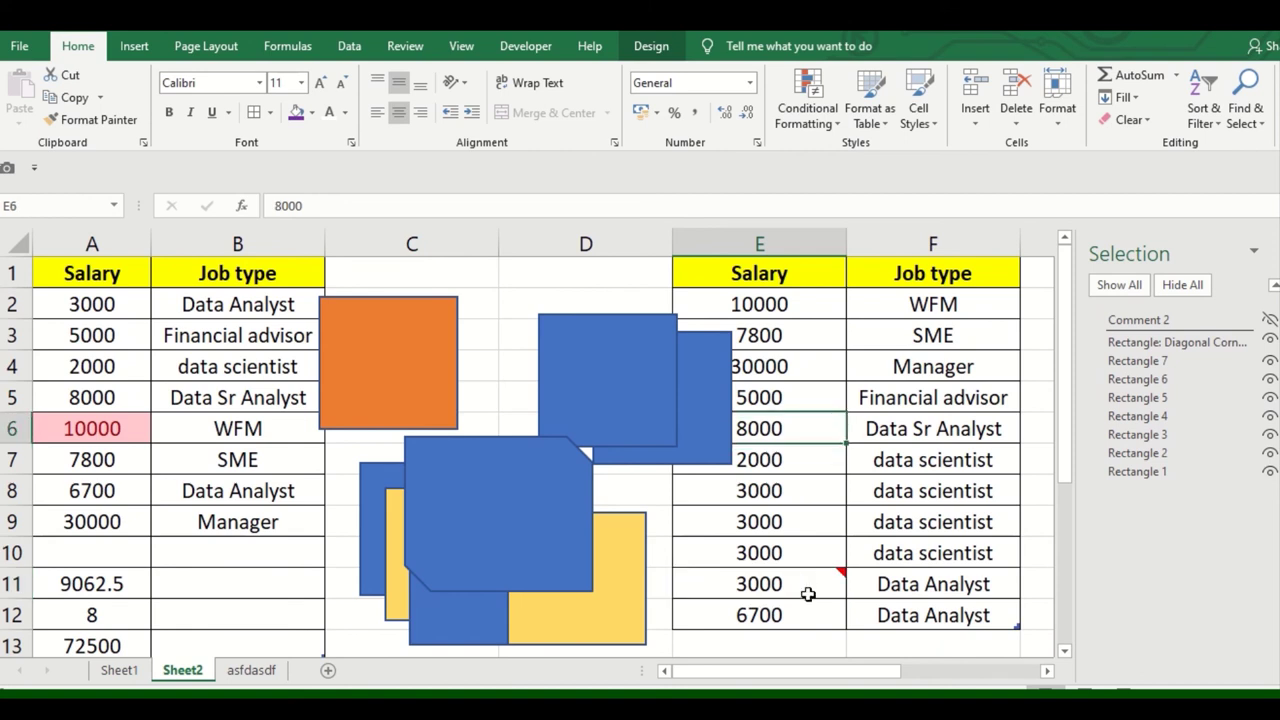
pyautogui.moveTo(937, 586); pyautogui.dragTo(792, 590)
pyautogui.moveTo(792, 590)
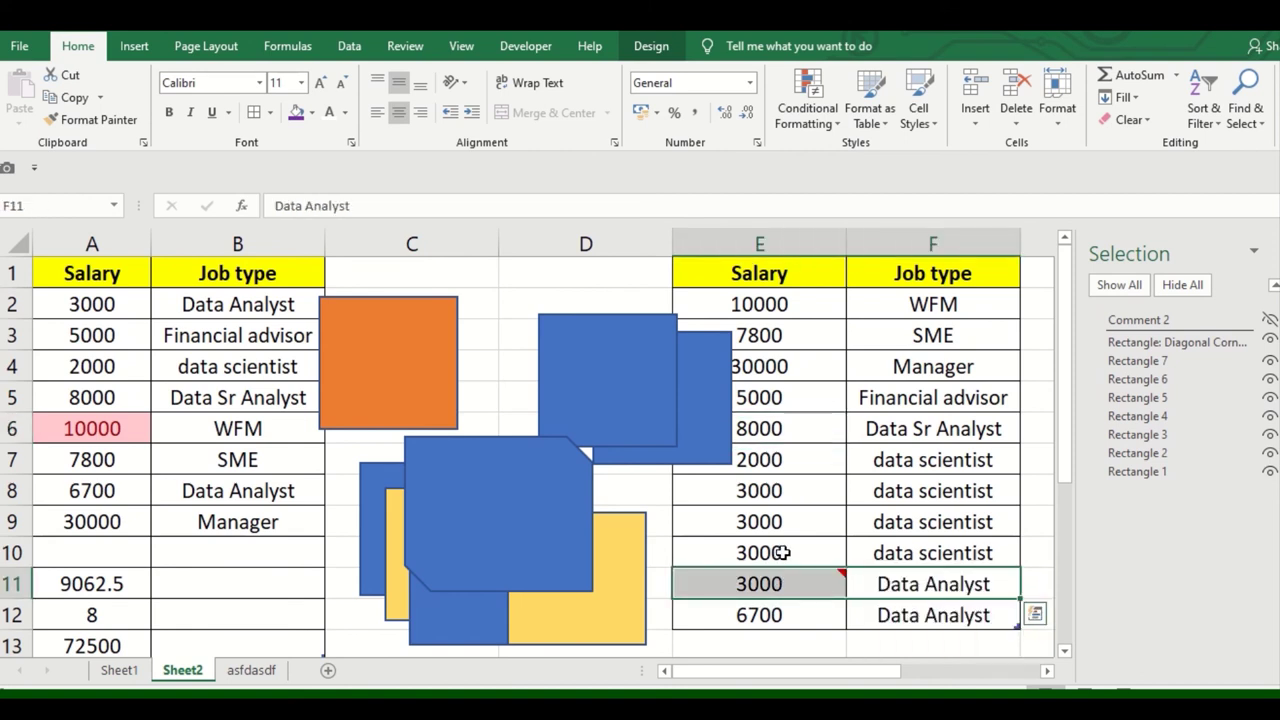
pyautogui.click(1248, 122)
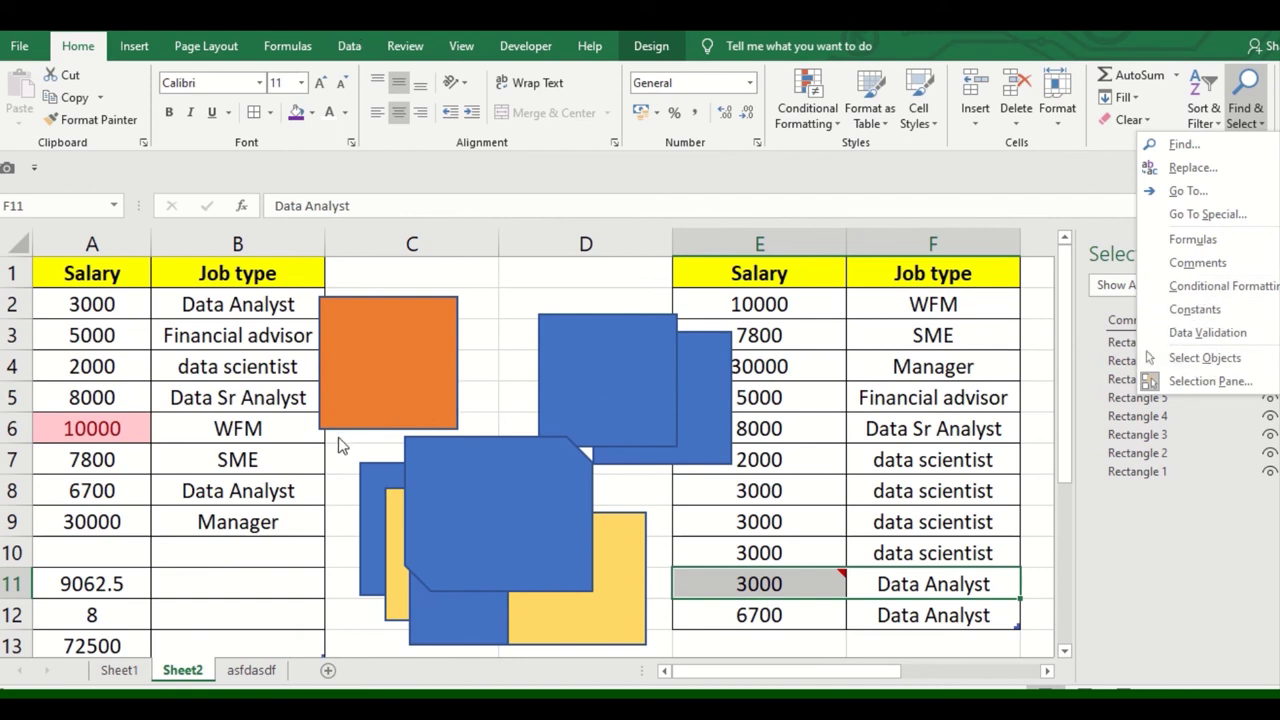
pyautogui.click(985, 352)
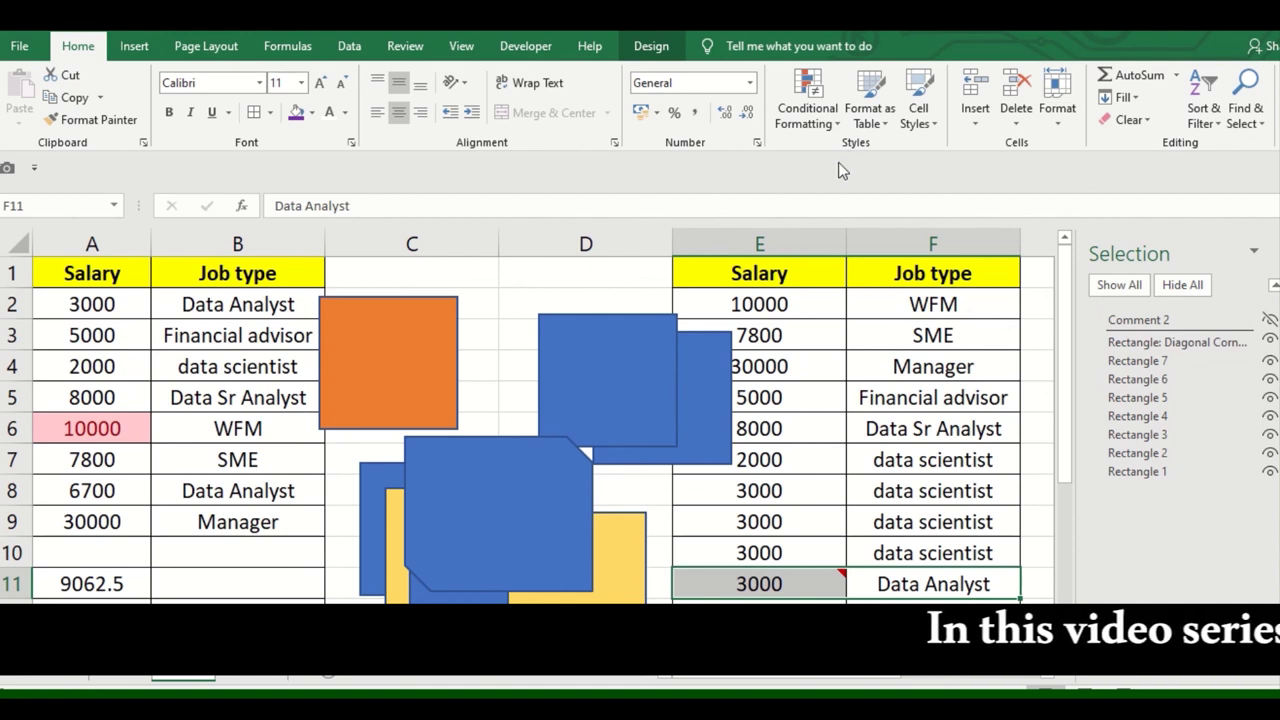
# Click through cells in both tables, including the left table's data and A6 holding 10000.
pyautogui.click(814, 336)
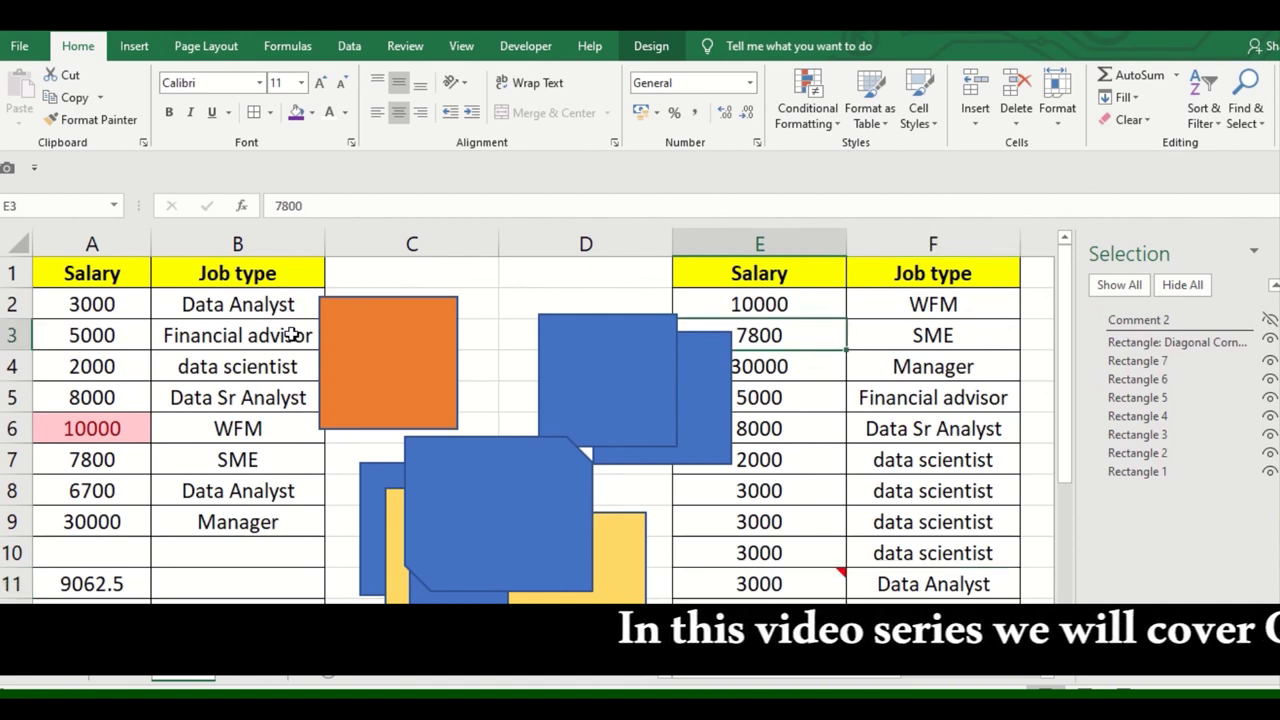
pyautogui.moveTo(118, 252); pyautogui.dragTo(240, 254)
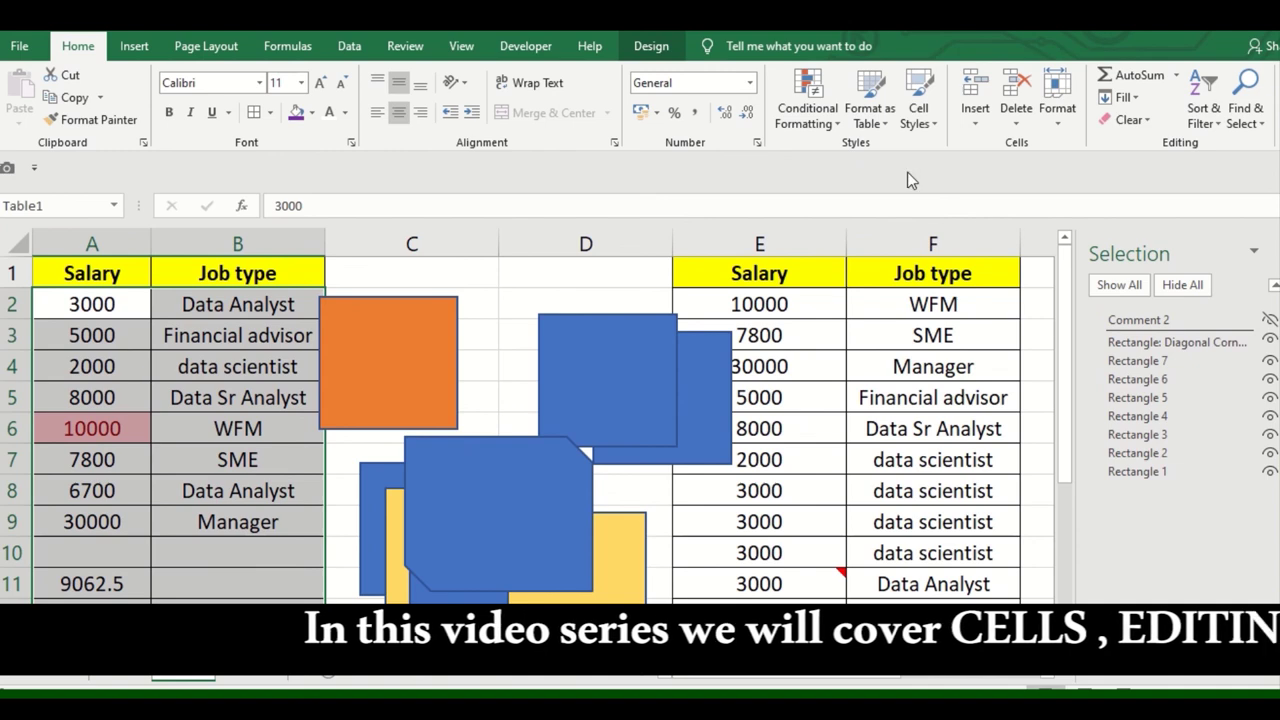
pyautogui.click(184, 490)
pyautogui.click(113, 436)
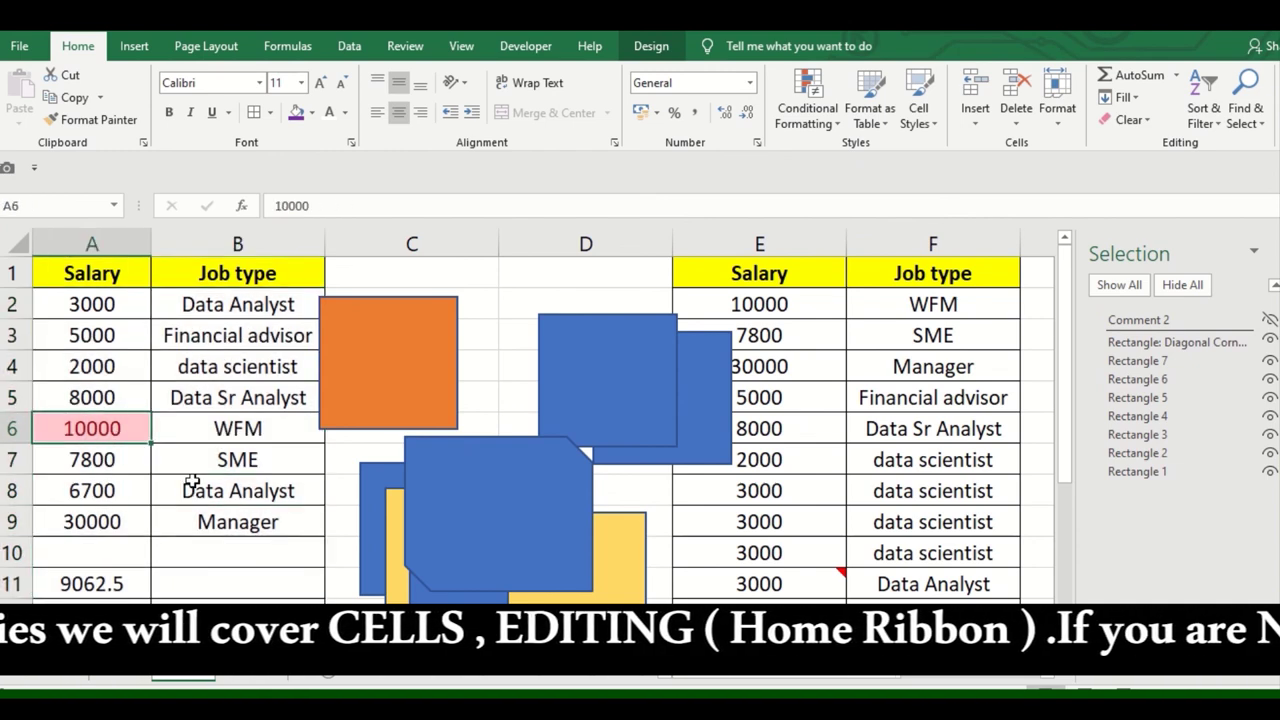
pyautogui.click(871, 429)
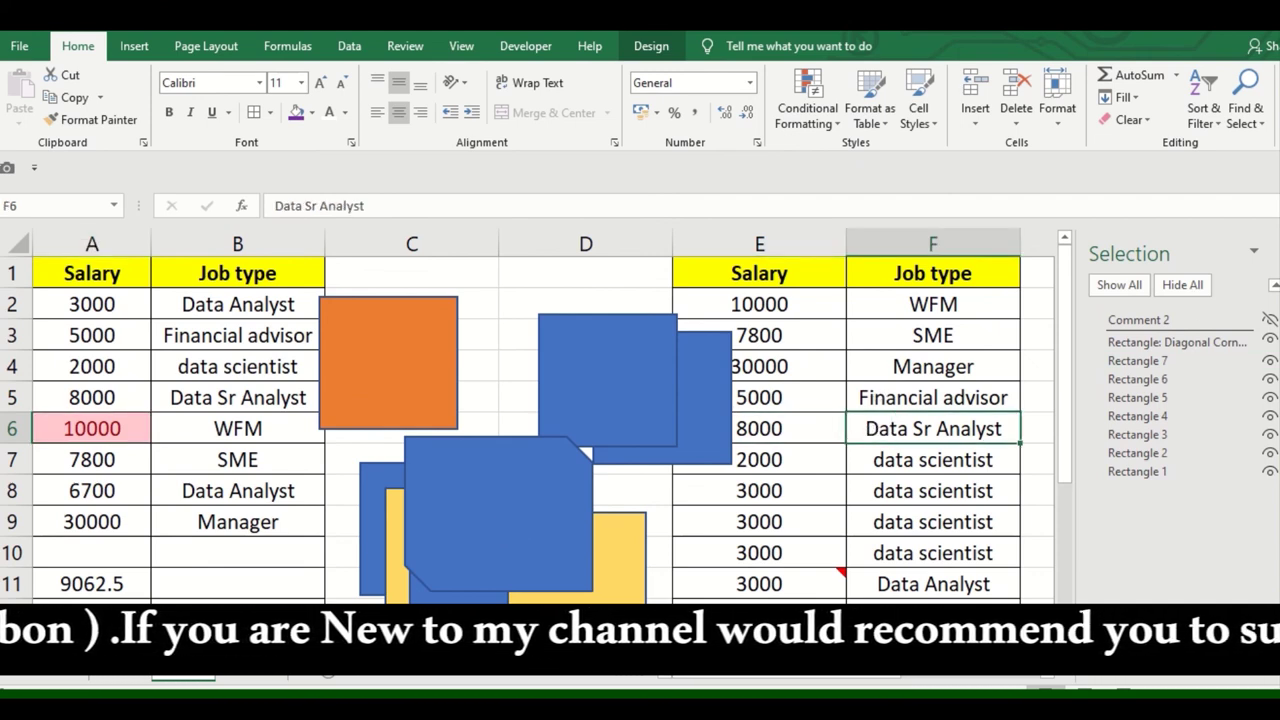
# Close the Selection Pane and select all conditionally formatted cells via Find & Select.
pyautogui.click(1275, 252)
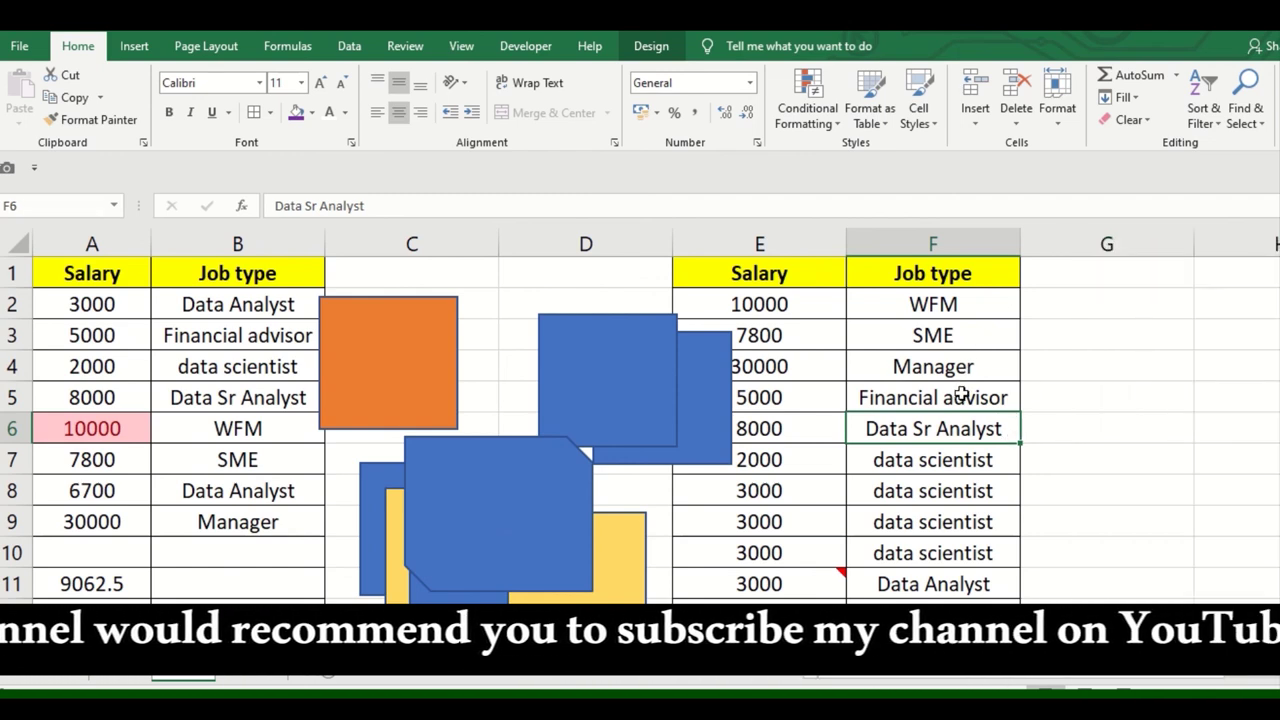
pyautogui.click(1247, 116)
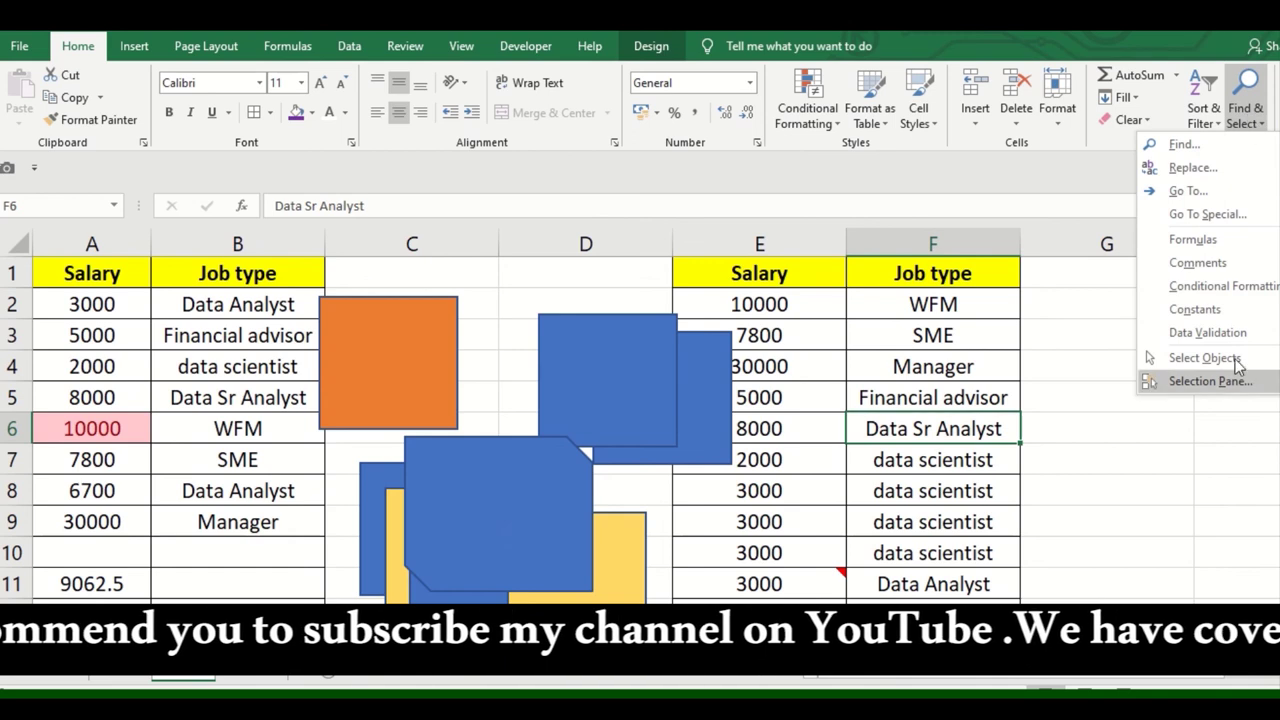
pyautogui.click(1250, 286)
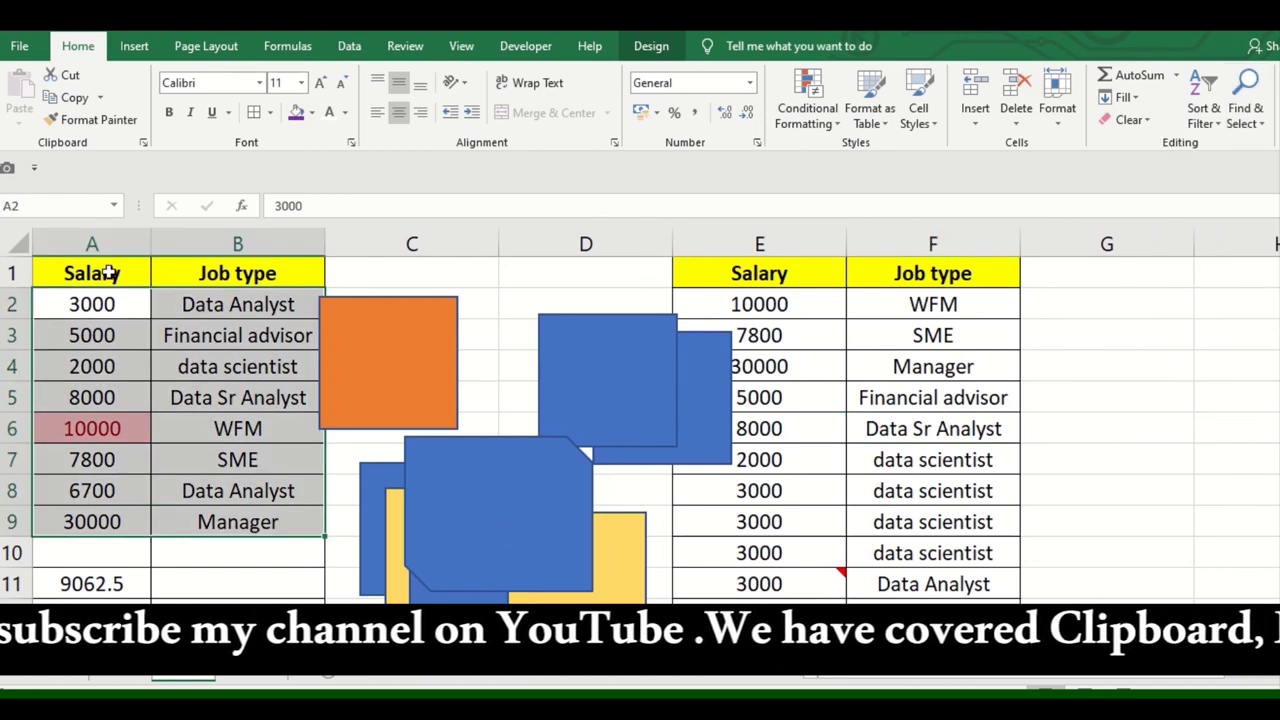